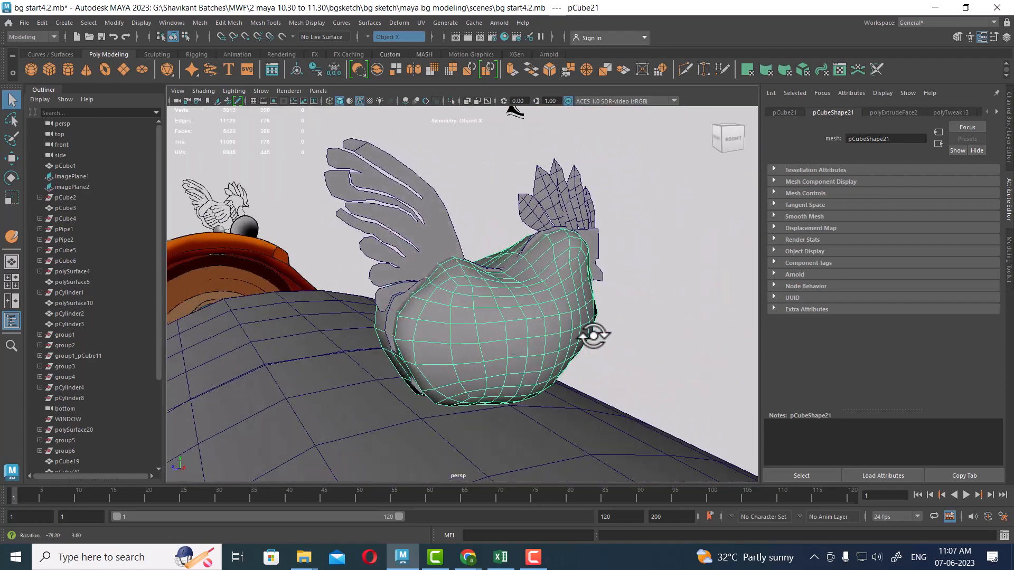
# Reshape and smooth the rooster's body mesh with the Sculpt Tool, working around its sides, back and chest.
pyautogui.moveTo(490, 293)
pyautogui.keyDown('shift'); pyautogui.mouseDown(button='right')
pyautogui.moveTo(495, 279)
pyautogui.moveTo(433, 232)
pyautogui.mouseUp(button='right'); pyautogui.keyUp('shift')
pyautogui.keyDown('alt'); pyautogui.moveTo(501, 305); pyautogui.dragTo(470, 303); pyautogui.keyUp('alt')
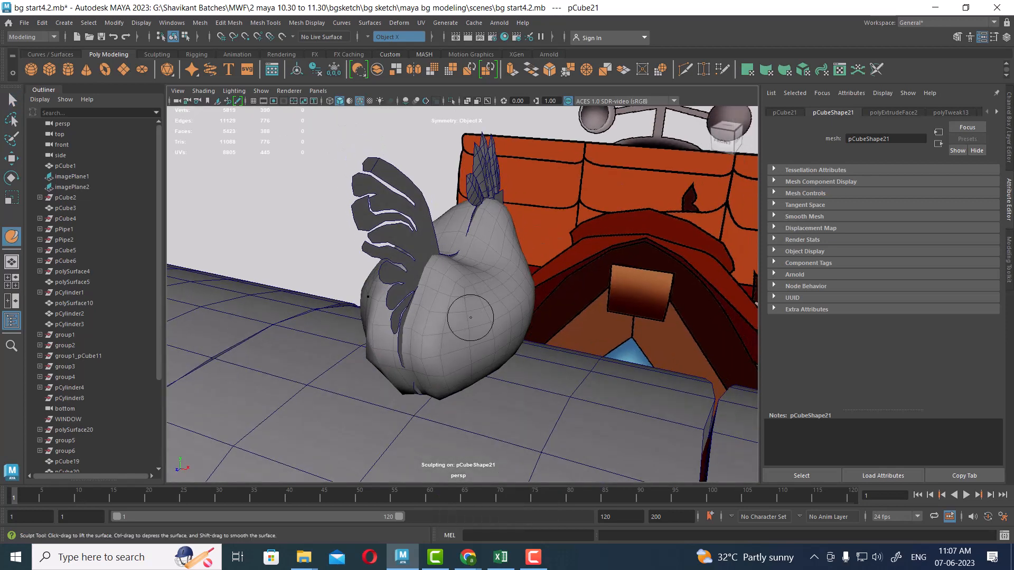
pyautogui.keyDown('alt'); pyautogui.moveTo(455, 257); pyautogui.dragTo(435, 291); pyautogui.keyUp('alt')
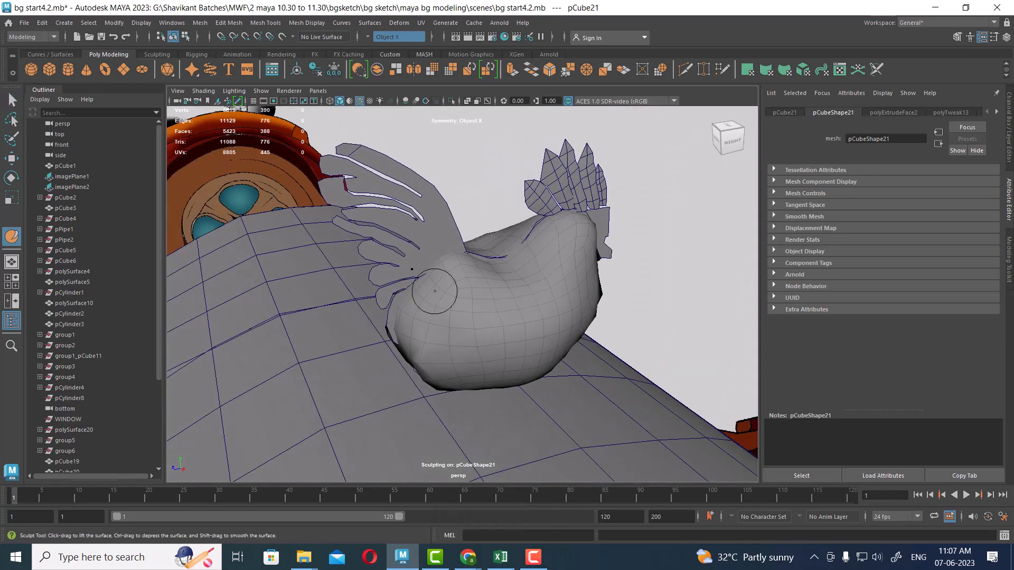
pyautogui.keyDown('alt'); pyautogui.moveTo(470, 358); pyautogui.dragTo(457, 266); pyautogui.keyUp('alt')
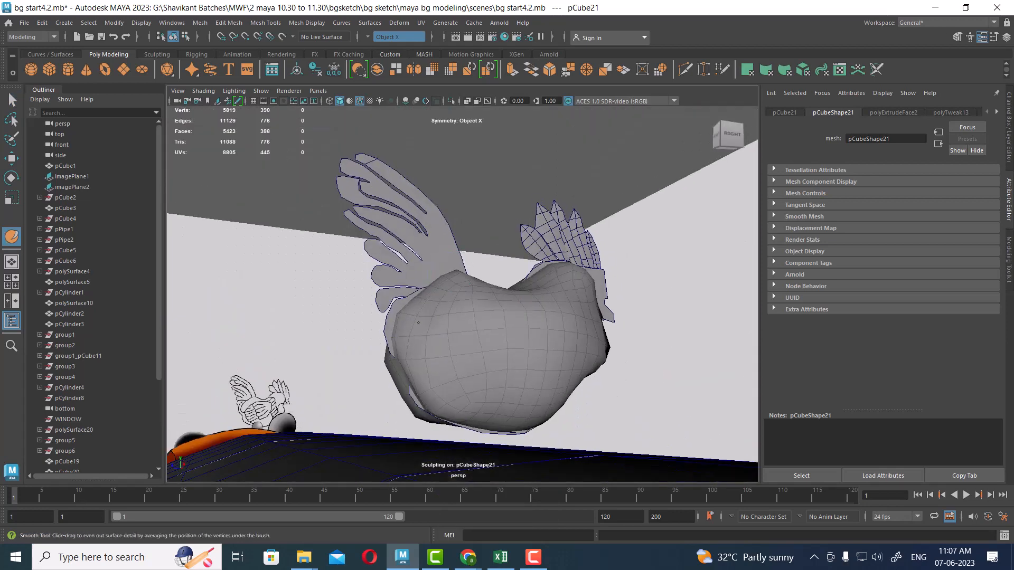
pyautogui.keyDown('alt'); pyautogui.moveTo(423, 380); pyautogui.dragTo(550, 324); pyautogui.keyUp('alt')
pyautogui.keyDown('alt'); pyautogui.moveTo(623, 310); pyautogui.dragTo(570, 339); pyautogui.keyUp('alt')
pyautogui.moveTo(578, 377)
pyautogui.keyDown('alt'); pyautogui.mouseDown()
pyautogui.moveTo(558, 345)
pyautogui.moveTo(568, 331)
pyautogui.mouseUp(); pyautogui.keyUp('alt')
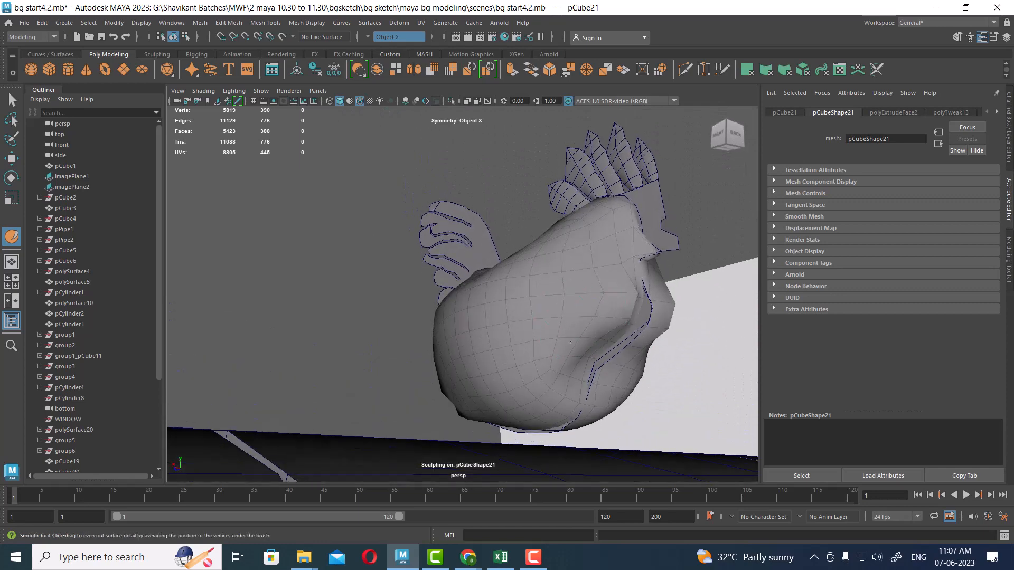
pyautogui.keyDown('alt'); pyautogui.moveTo(566, 261); pyautogui.dragTo(595, 296); pyautogui.keyUp('alt')
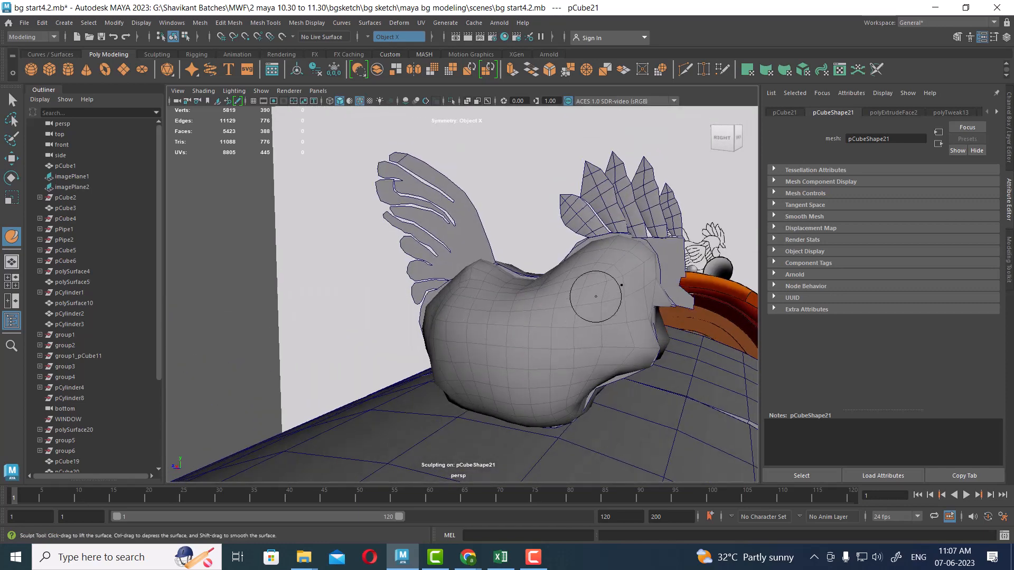
pyautogui.keyDown('alt'); pyautogui.moveTo(515, 284); pyautogui.dragTo(556, 263); pyautogui.keyUp('alt')
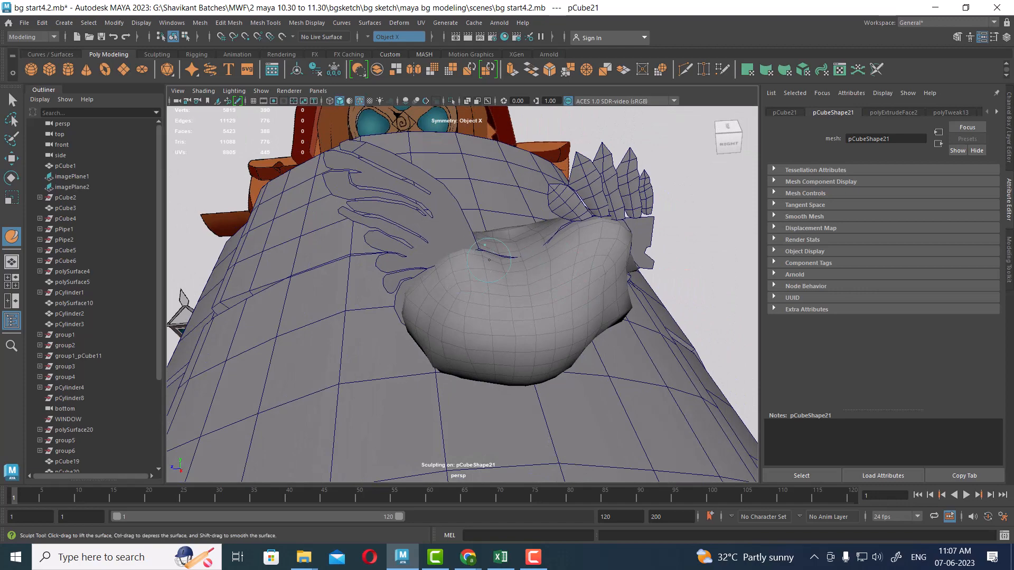
pyautogui.keyDown('alt'); pyautogui.moveTo(488, 260); pyautogui.dragTo(629, 328); pyautogui.keyUp('alt')
pyautogui.press('r')
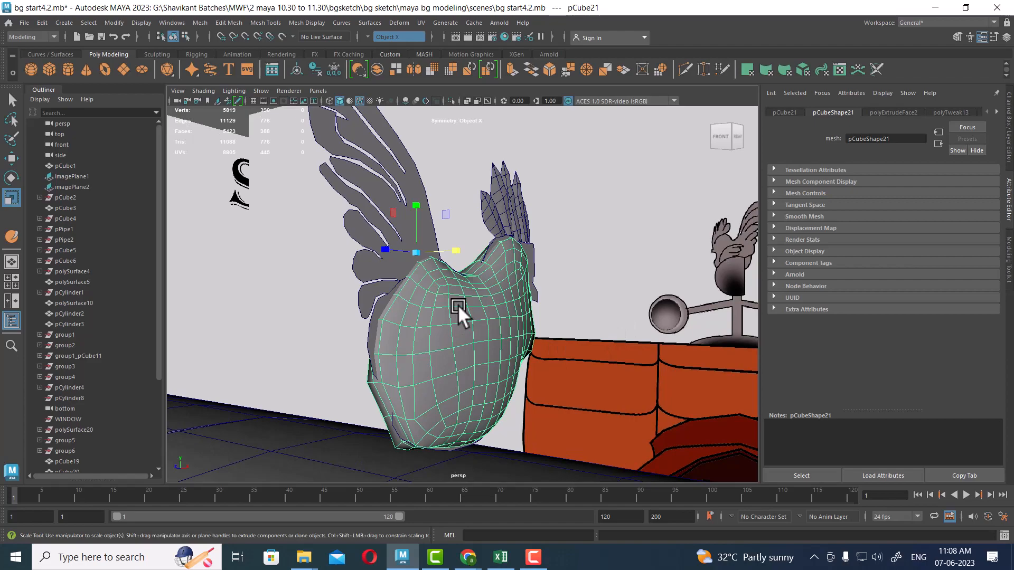
# Display the side view in wireframe and frame the rooster's head and comb over the reference sketch.
pyautogui.keyDown('alt'); pyautogui.moveTo(460, 303); pyautogui.dragTo(432, 315); pyautogui.keyUp('alt')
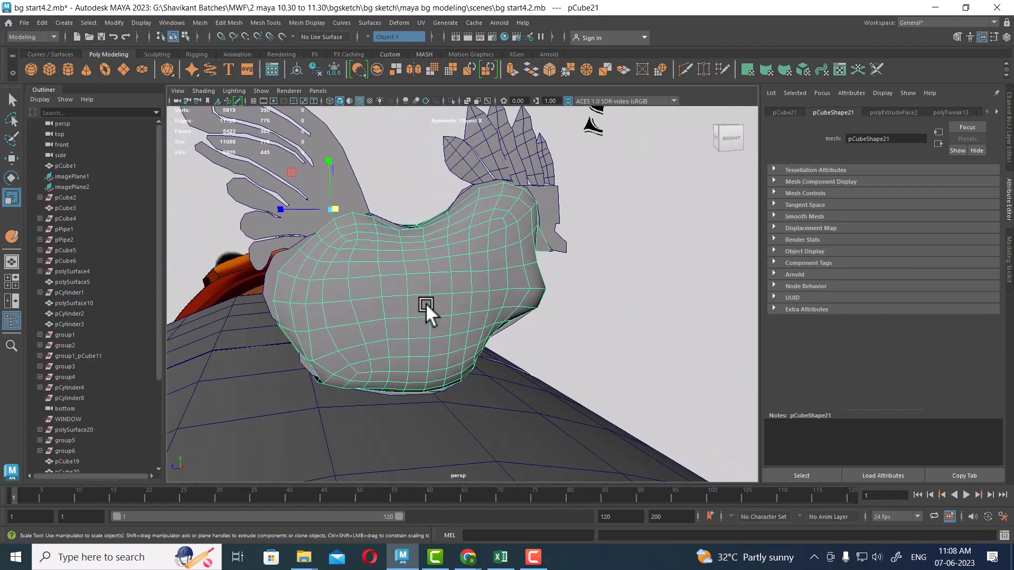
pyautogui.press('w')
pyautogui.moveTo(476, 198)
pyautogui.keyDown('alt'); pyautogui.mouseDown()
pyautogui.moveTo(502, 271)
pyautogui.moveTo(574, 267)
pyautogui.mouseUp(); pyautogui.keyUp('alt')
pyautogui.press('space')
pyautogui.press('4')
pyautogui.press('5')
pyautogui.press('space')
pyautogui.keyDown('alt'); pyautogui.moveTo(641, 246); pyautogui.dragTo(427, 280, button='middle'); pyautogui.keyUp('alt')
pyautogui.keyDown('alt'); pyautogui.moveTo(594, 277); pyautogui.dragTo(509, 299, button='middle'); pyautogui.keyUp('alt')
pyautogui.press('4')
pyautogui.moveTo(587, 320)
pyautogui.keyDown('alt'); pyautogui.mouseDown(button='middle')
pyautogui.moveTo(521, 291)
pyautogui.moveTo(509, 269)
pyautogui.mouseUp(button='middle'); pyautogui.keyUp('alt')
pyautogui.keyDown('alt'); pyautogui.moveTo(510, 270); pyautogui.dragTo(588, 328, button='right'); pyautogui.keyUp('alt')
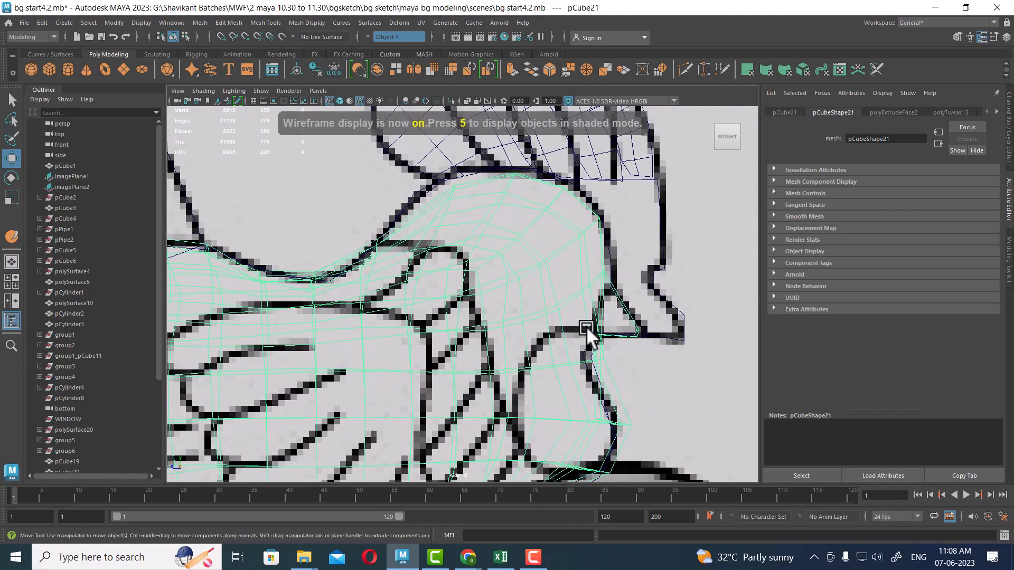
pyautogui.keyDown('alt'); pyautogui.moveTo(623, 300); pyautogui.dragTo(606, 369, button='middle'); pyautogui.keyUp('alt')
pyautogui.keyDown('alt'); pyautogui.moveTo(607, 369); pyautogui.dragTo(600, 300, button='right'); pyautogui.keyUp('alt')
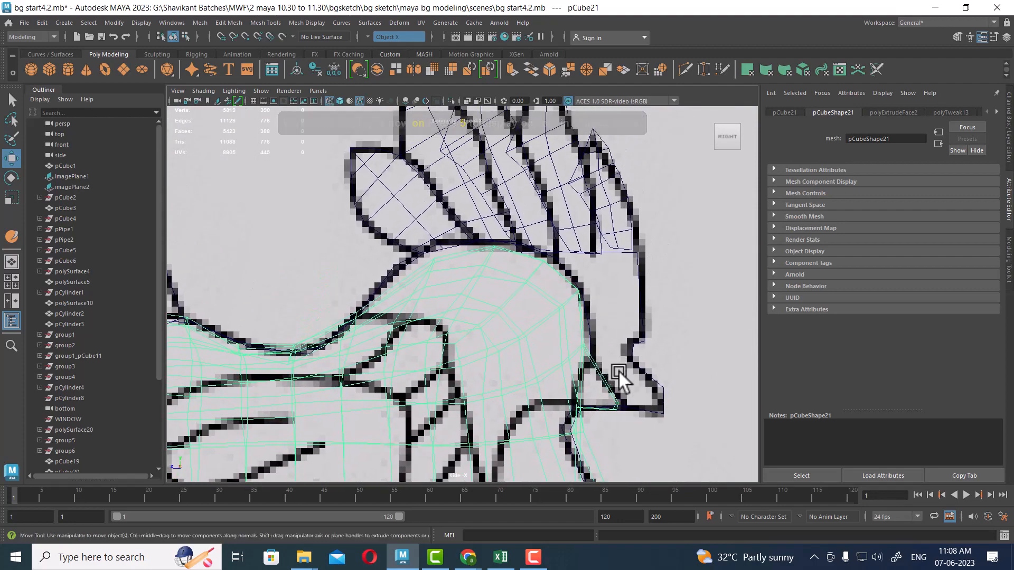
pyautogui.keyDown('alt'); pyautogui.moveTo(603, 376); pyautogui.dragTo(549, 334, button='right'); pyautogui.keyUp('alt')
pyautogui.keyDown('alt'); pyautogui.moveTo(483, 306); pyautogui.dragTo(622, 269, button='right'); pyautogui.keyUp('alt')
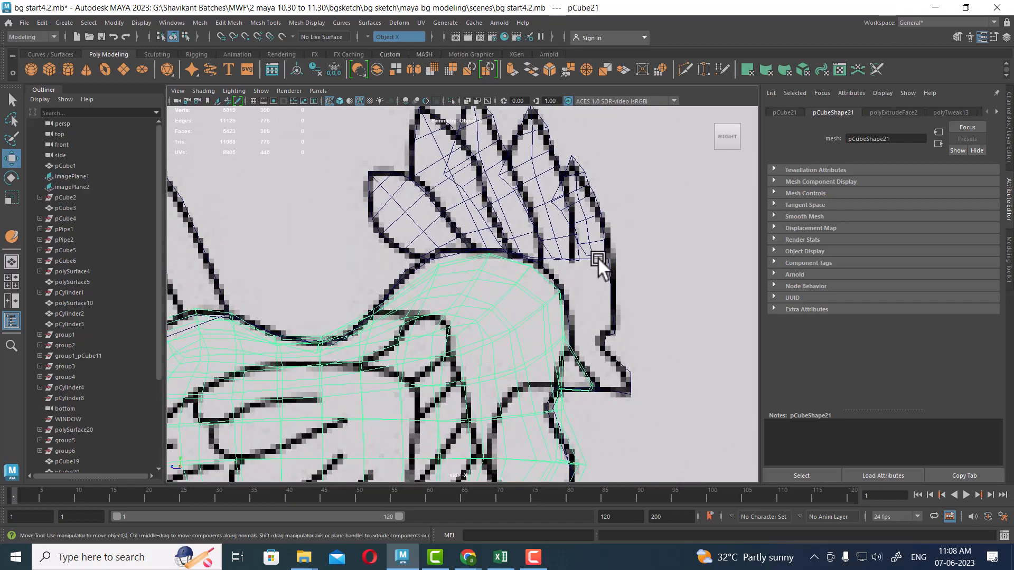
pyautogui.click(574, 255)
pyautogui.keyDown('alt'); pyautogui.moveTo(557, 256); pyautogui.dragTo(576, 289, button='right'); pyautogui.keyUp('alt')
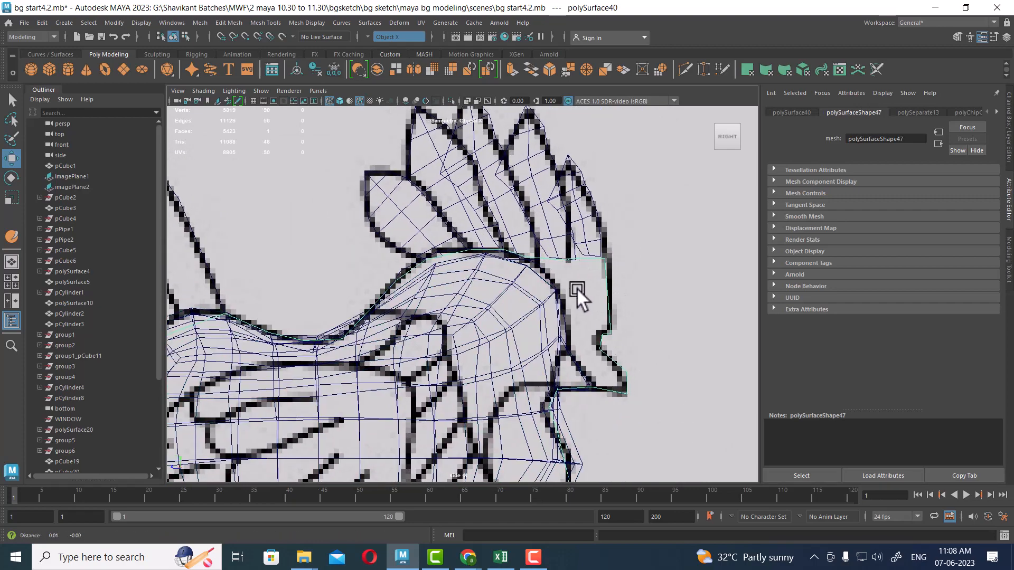
pyautogui.keyDown('alt'); pyautogui.moveTo(576, 289); pyautogui.dragTo(539, 268, button='middle'); pyautogui.keyUp('alt')
pyautogui.keyDown('alt'); pyautogui.moveTo(539, 268); pyautogui.dragTo(547, 330, button='right'); pyautogui.keyUp('alt')
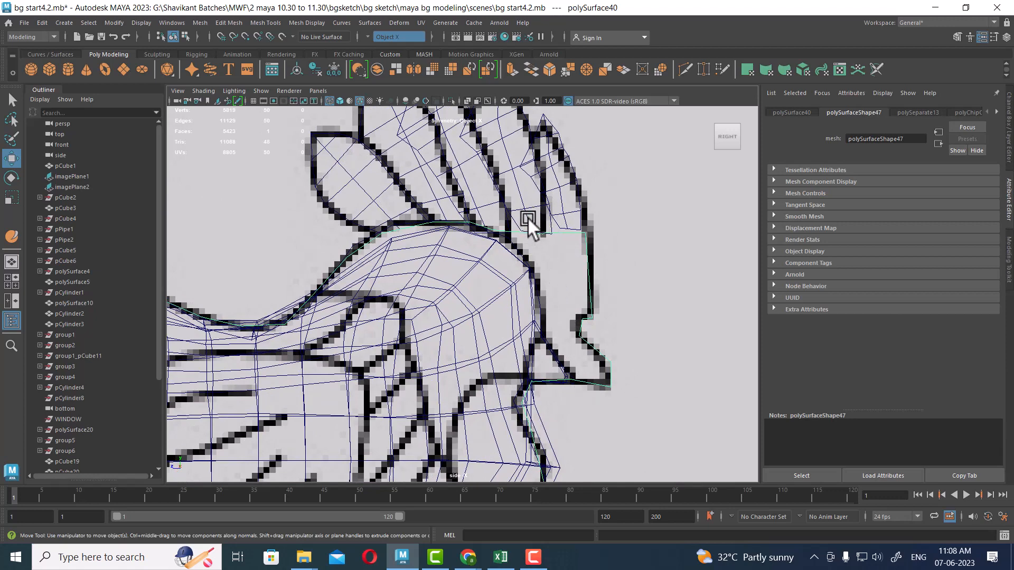
pyautogui.keyDown('alt'); pyautogui.moveTo(540, 257); pyautogui.dragTo(532, 203, button='right'); pyautogui.keyUp('alt')
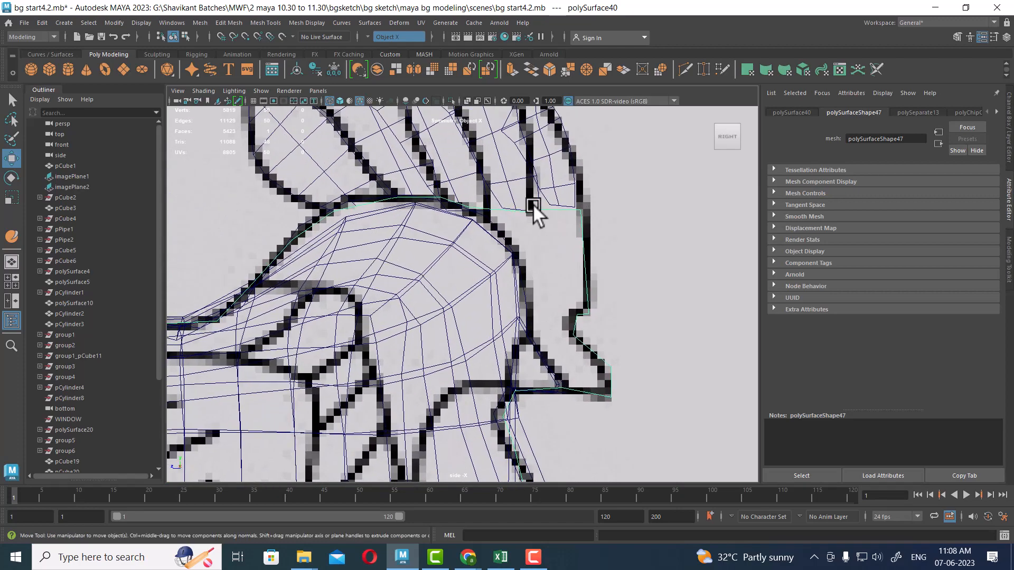
pyautogui.click(515, 226)
pyautogui.keyDown('alt'); pyautogui.moveTo(516, 226); pyautogui.dragTo(482, 233, button='middle'); pyautogui.keyUp('alt')
pyautogui.keyDown('alt'); pyautogui.moveTo(482, 233); pyautogui.dragTo(498, 226, button='right'); pyautogui.keyUp('alt')
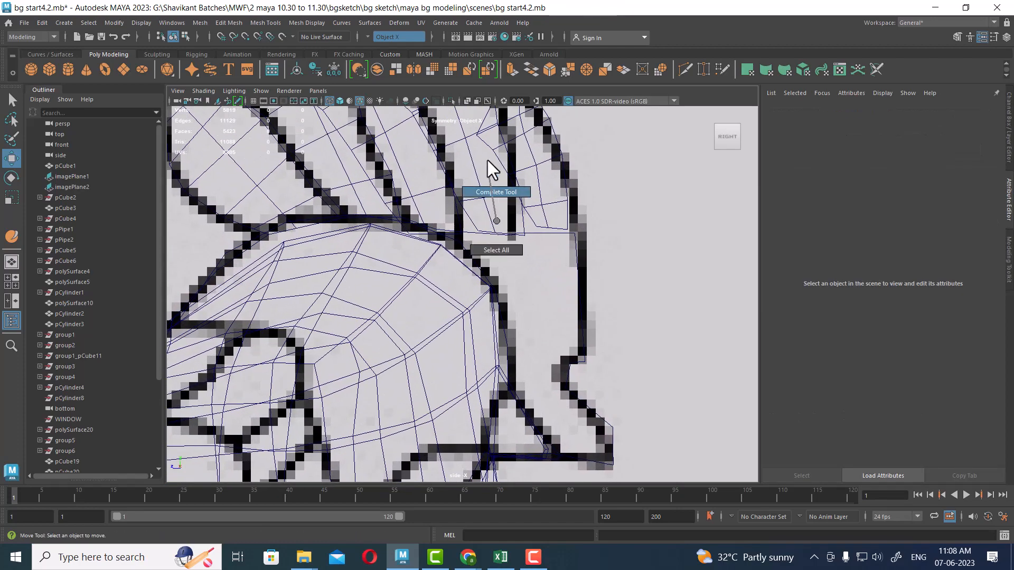
pyautogui.click(480, 203)
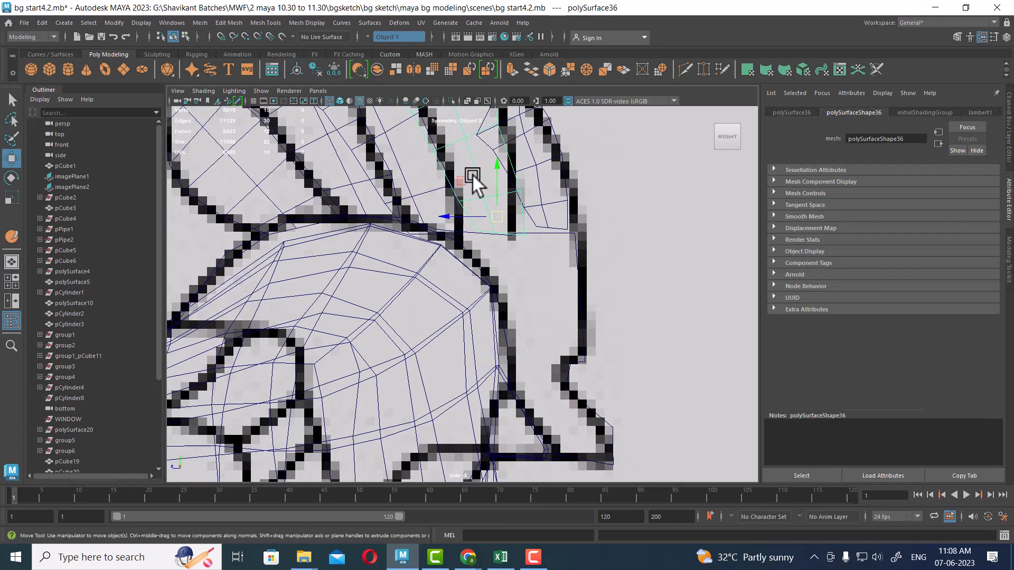
pyautogui.moveTo(473, 176); pyautogui.dragTo(476, 136, button='right')
pyautogui.click(507, 229)
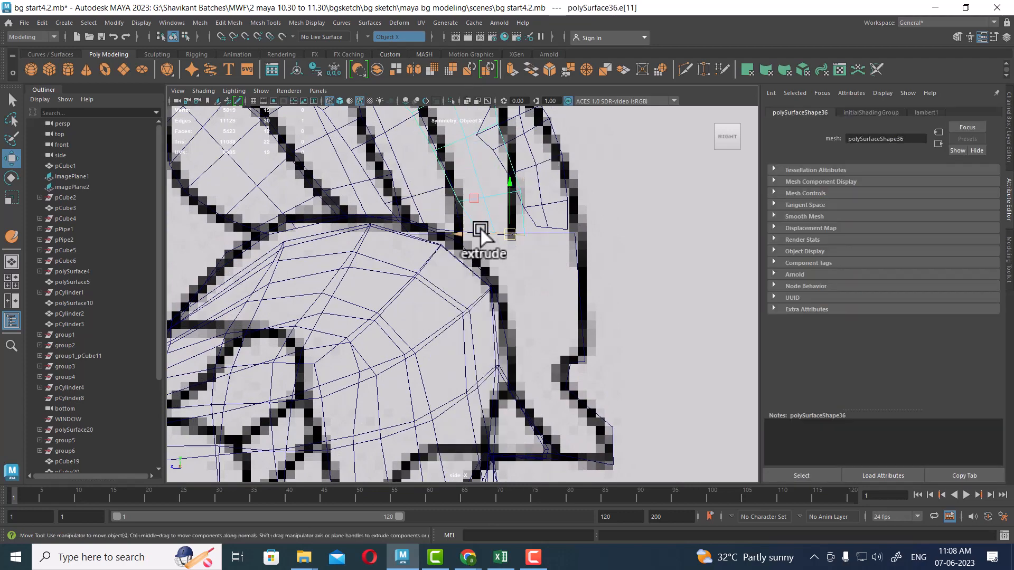
pyautogui.keyDown('alt'); pyautogui.moveTo(482, 226); pyautogui.dragTo(499, 248, button='right'); pyautogui.keyUp('alt')
pyautogui.keyDown('shift'); pyautogui.click(507, 210); pyautogui.keyUp('shift')
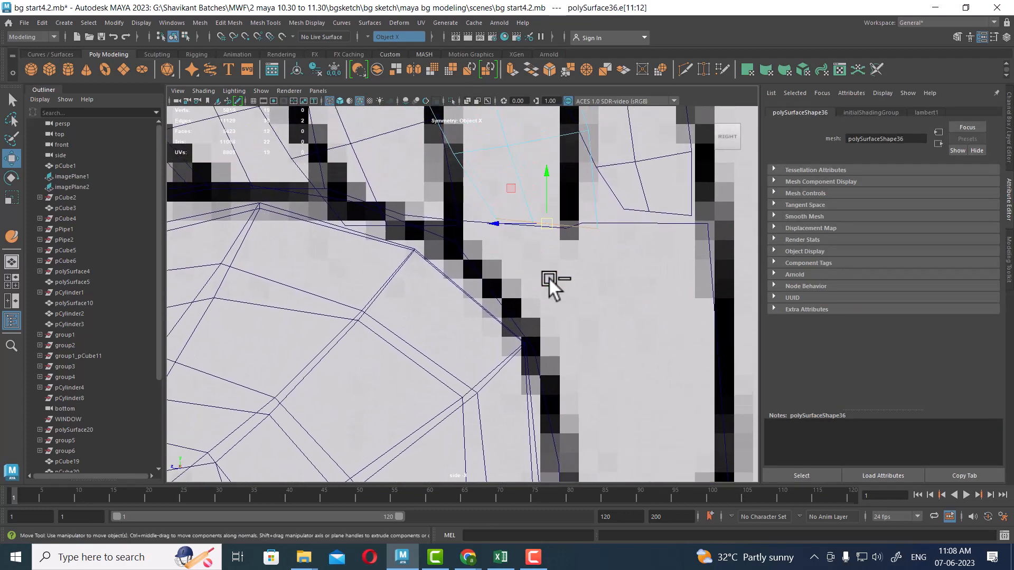
pyautogui.scroll(-12, 549, 278)
pyautogui.scroll(5, 507, 241)
pyautogui.scroll(5, 381, 249)
pyautogui.keyDown('alt'); pyautogui.moveTo(450, 255); pyautogui.dragTo(496, 367, button='middle'); pyautogui.keyUp('alt')
pyautogui.scroll(2, 492, 227)
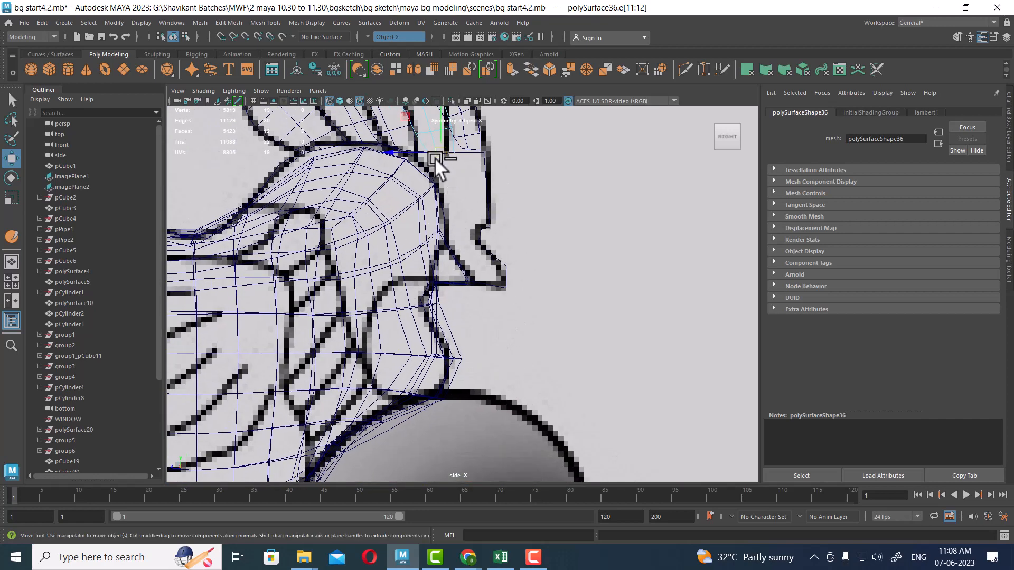
pyautogui.scroll(1, 446, 182)
pyautogui.click(496, 216)
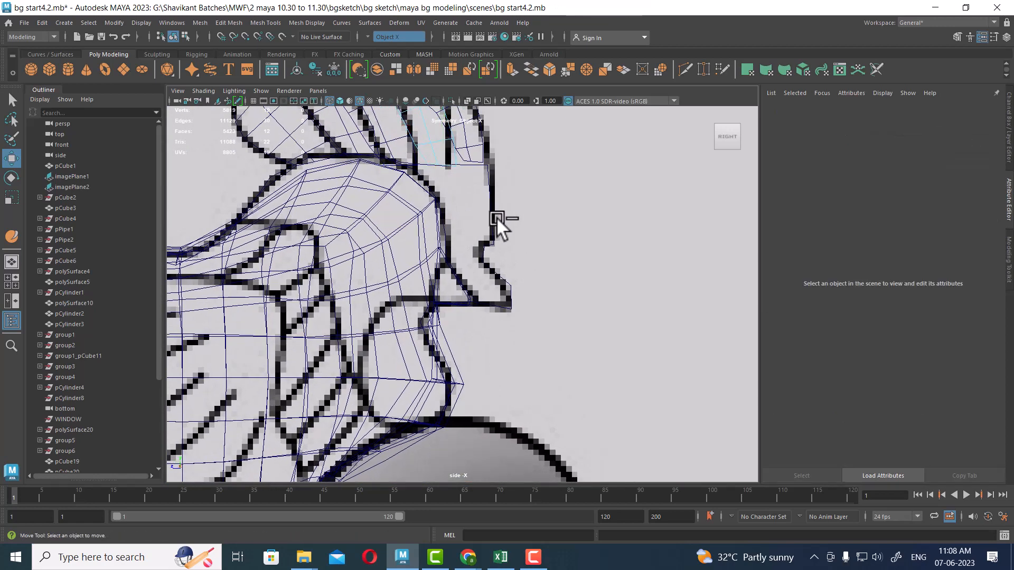
pyautogui.click(482, 220)
pyautogui.scroll(-5, 460, 227)
pyautogui.scroll(3, 556, 417)
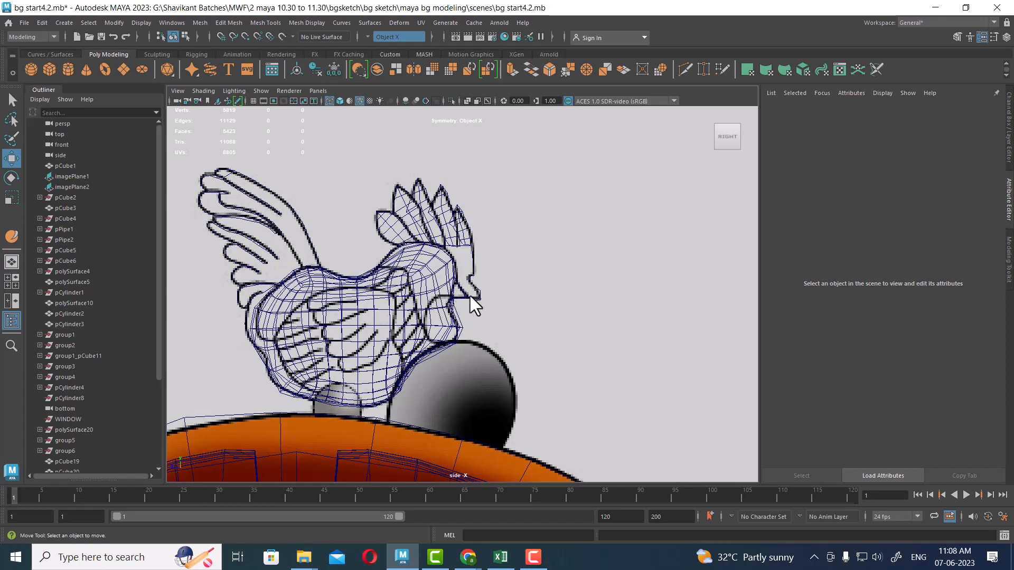
# Extrude the two bottom edges of the front-most comb feather down along the forehead to the top of the beak.
pyautogui.keyDown('alt'); pyautogui.moveTo(445, 317); pyautogui.dragTo(546, 357, button='right'); pyautogui.keyUp('alt')
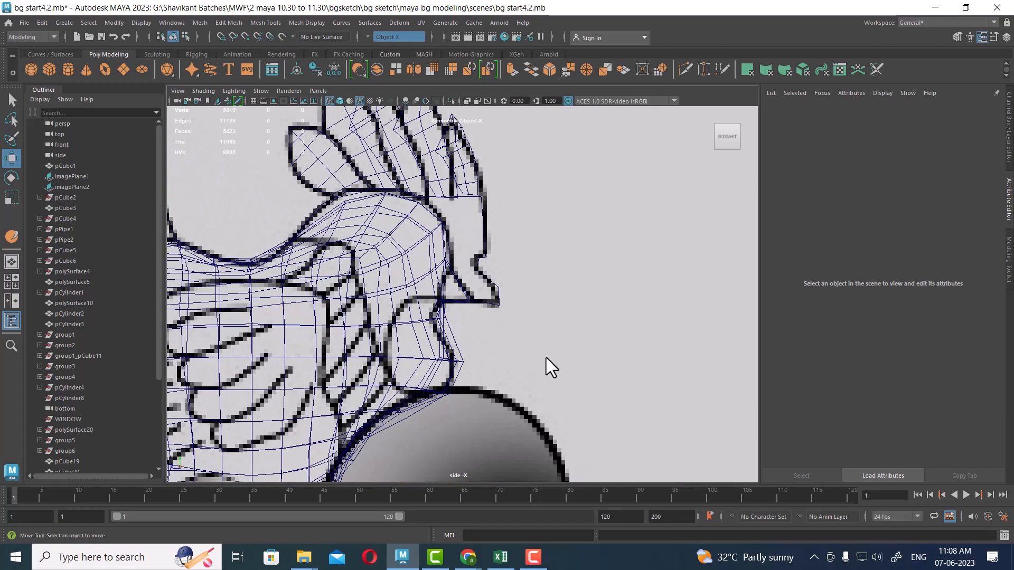
pyautogui.click(471, 180)
pyautogui.keyDown('alt'); pyautogui.moveTo(475, 285); pyautogui.dragTo(529, 304, button='right'); pyautogui.keyUp('alt')
pyautogui.keyDown('alt'); pyautogui.moveTo(473, 193); pyautogui.dragTo(473, 258, button='middle'); pyautogui.keyUp('alt')
pyautogui.keyDown('alt'); pyautogui.moveTo(473, 258); pyautogui.dragTo(492, 230, button='right'); pyautogui.keyUp('alt')
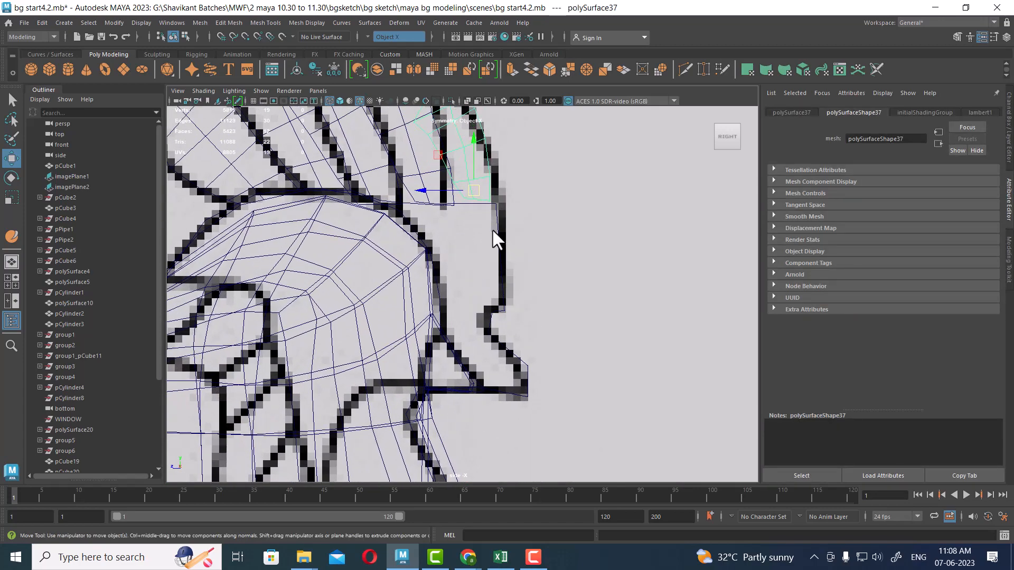
pyautogui.moveTo(490, 185); pyautogui.dragTo(514, 146, button='right')
pyautogui.moveTo(483, 200); pyautogui.dragTo(540, 241, button='right')
pyautogui.click(481, 200)
pyautogui.keyDown('alt'); pyautogui.moveTo(540, 241); pyautogui.dragTo(543, 389, button='middle'); pyautogui.keyUp('alt')
pyautogui.keyDown('alt'); pyautogui.moveTo(490, 285); pyautogui.dragTo(503, 310, button='right'); pyautogui.keyUp('alt')
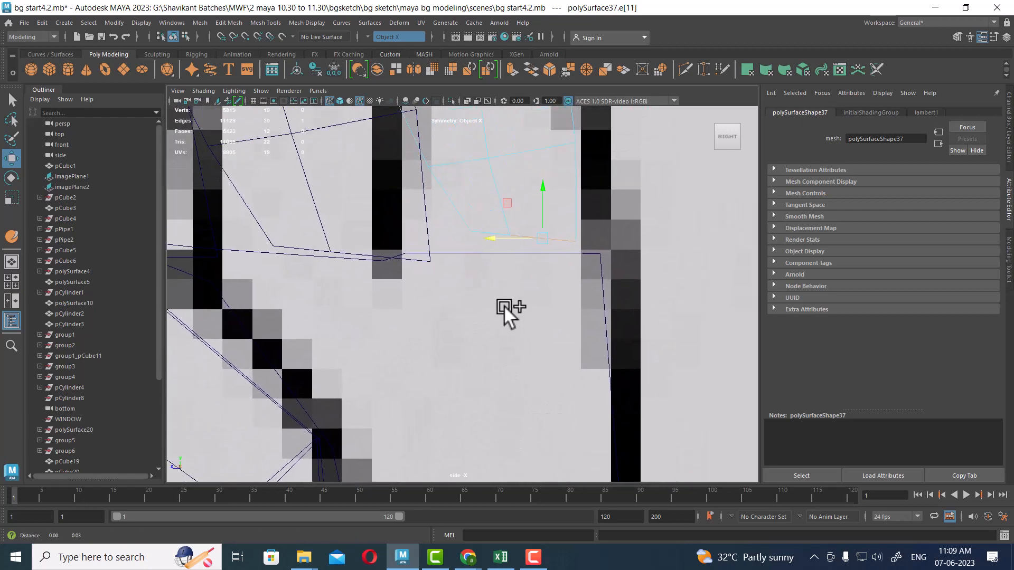
pyautogui.keyDown('shift'); pyautogui.click(485, 233); pyautogui.keyUp('shift')
pyautogui.keyDown('alt'); pyautogui.moveTo(485, 233); pyautogui.dragTo(516, 353, button='right'); pyautogui.keyUp('alt')
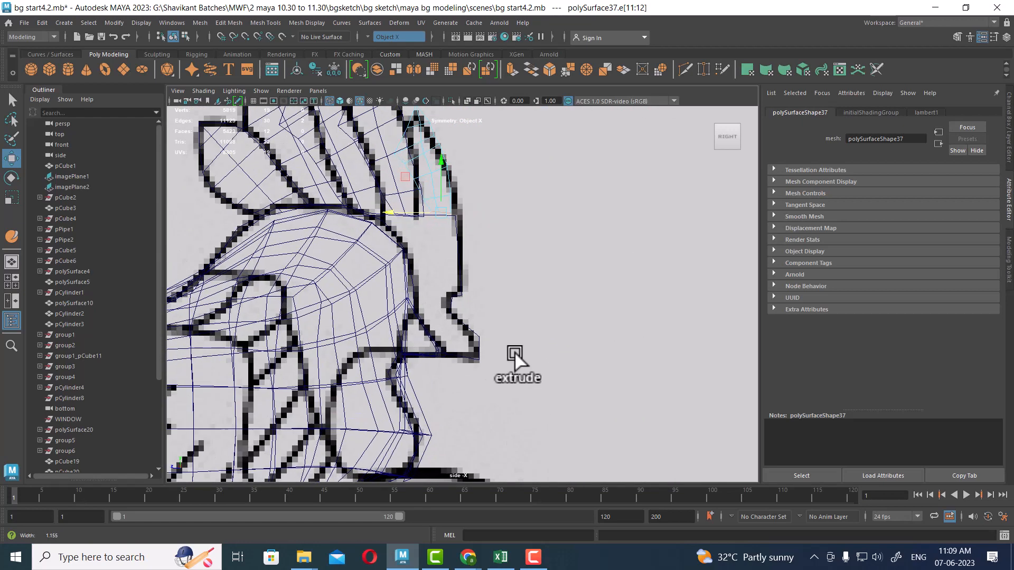
pyautogui.keyDown('shift'); pyautogui.moveTo(440, 168); pyautogui.dragTo(491, 261); pyautogui.keyUp('shift')
pyautogui.scroll(3, 465, 288)
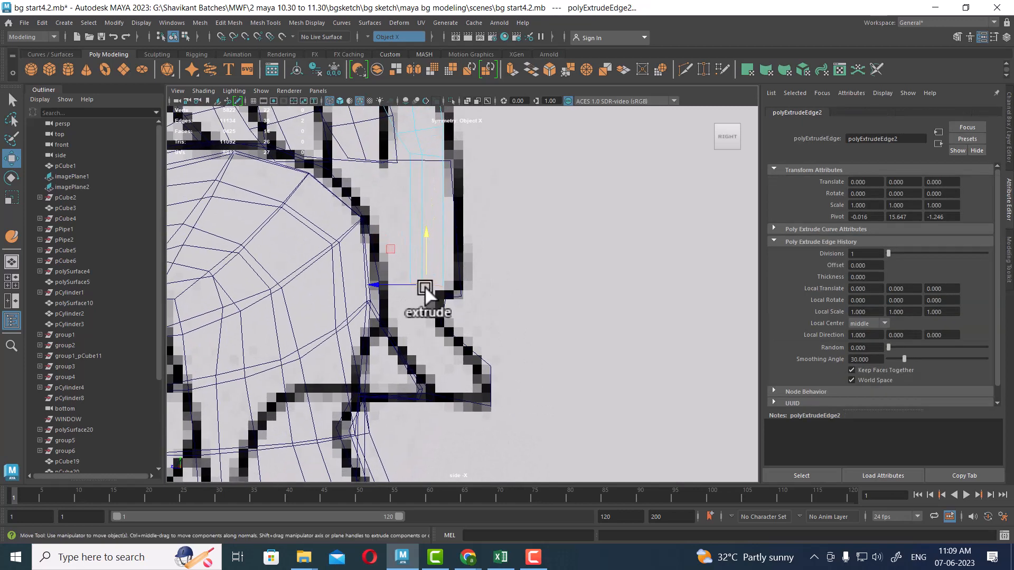
# Split the extruded forehead strip with crosswise edge loops and shift its edges to follow the reference outline.
pyautogui.click(439, 289)
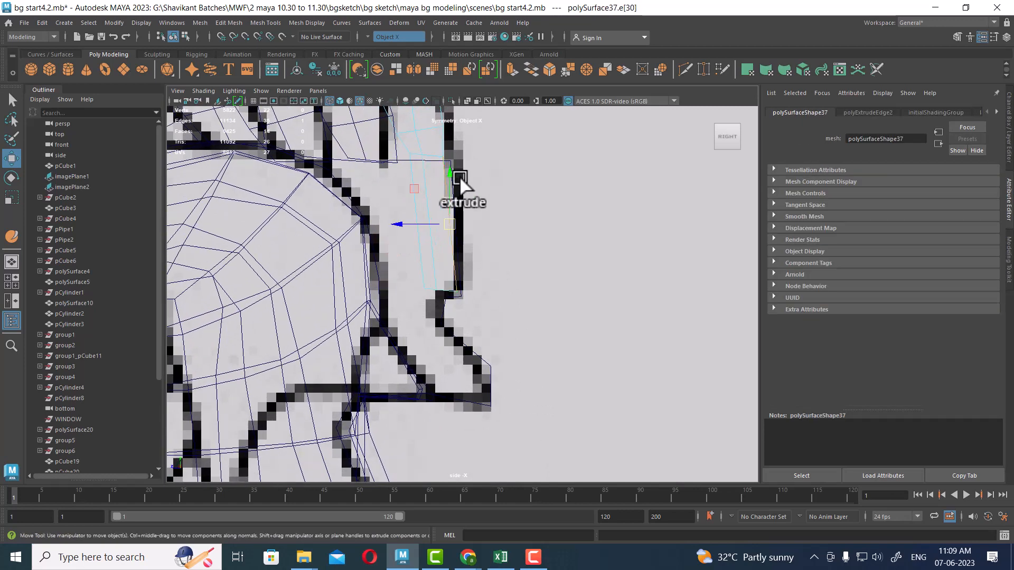
pyautogui.keyDown('ctrl'); pyautogui.moveTo(461, 169); pyautogui.dragTo(407, 223, button='right'); pyautogui.keyUp('ctrl')
pyautogui.scroll(1, 492, 214)
pyautogui.moveTo(428, 210); pyautogui.dragTo(436, 208)
pyautogui.click(444, 163)
pyautogui.keyDown('ctrl'); pyautogui.moveTo(484, 144); pyautogui.dragTo(494, 193, button='right'); pyautogui.keyUp('ctrl')
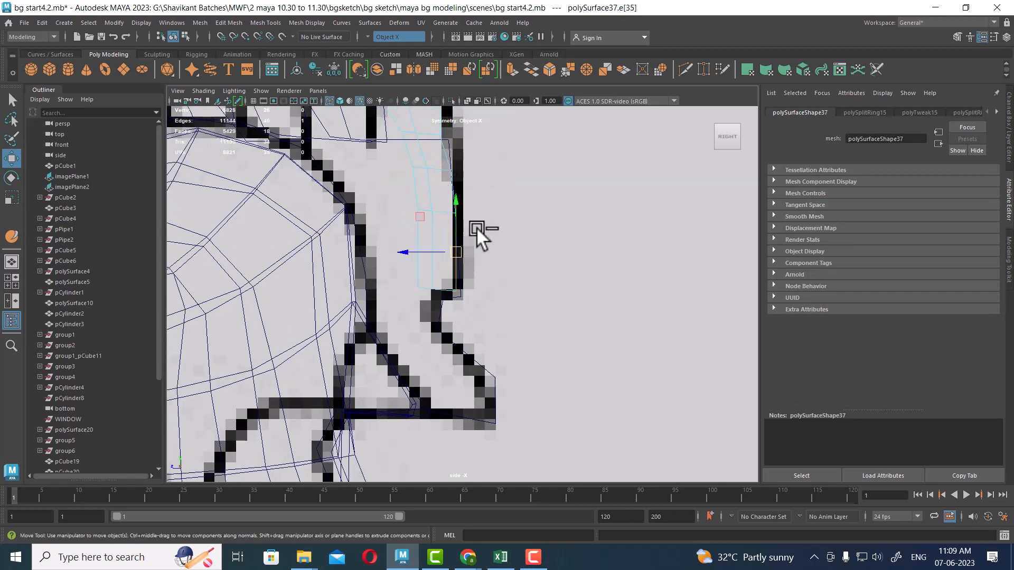
pyautogui.keyDown('ctrl'); pyautogui.moveTo(477, 230); pyautogui.dragTo(430, 236, button='right'); pyautogui.keyUp('ctrl')
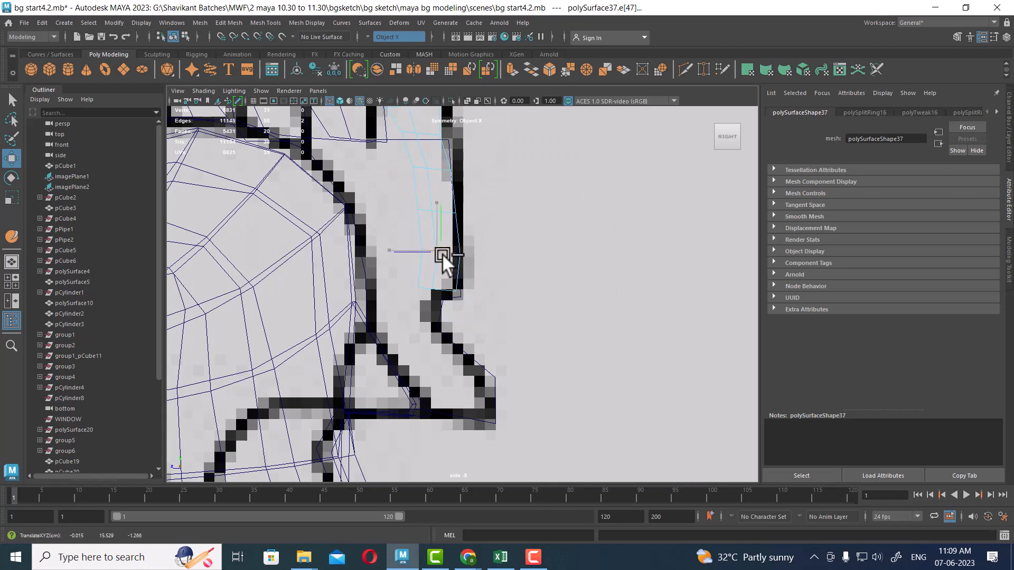
pyautogui.keyDown('alt'); pyautogui.moveTo(442, 254); pyautogui.dragTo(477, 298, button='middle'); pyautogui.keyUp('alt')
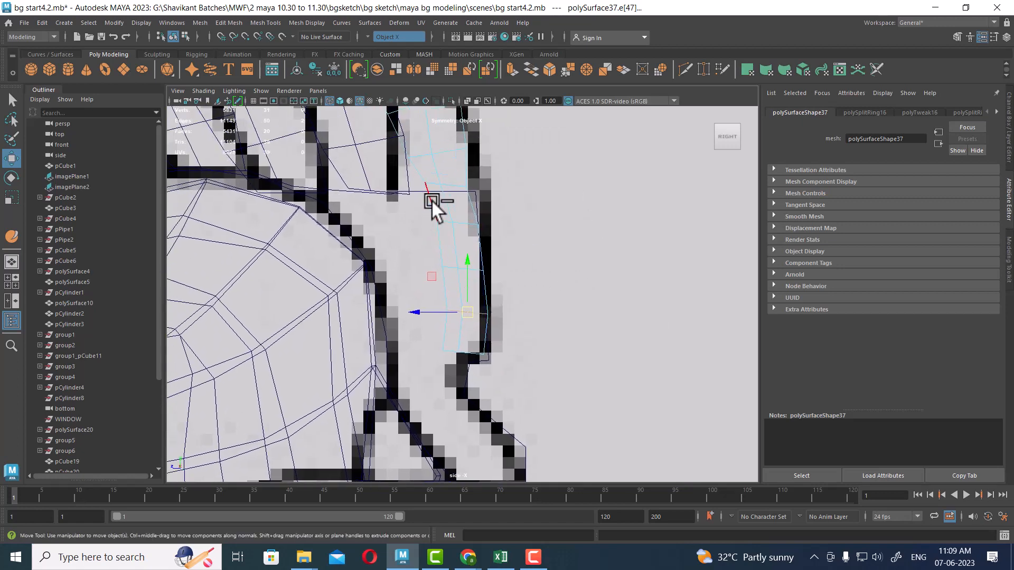
pyautogui.click(390, 196)
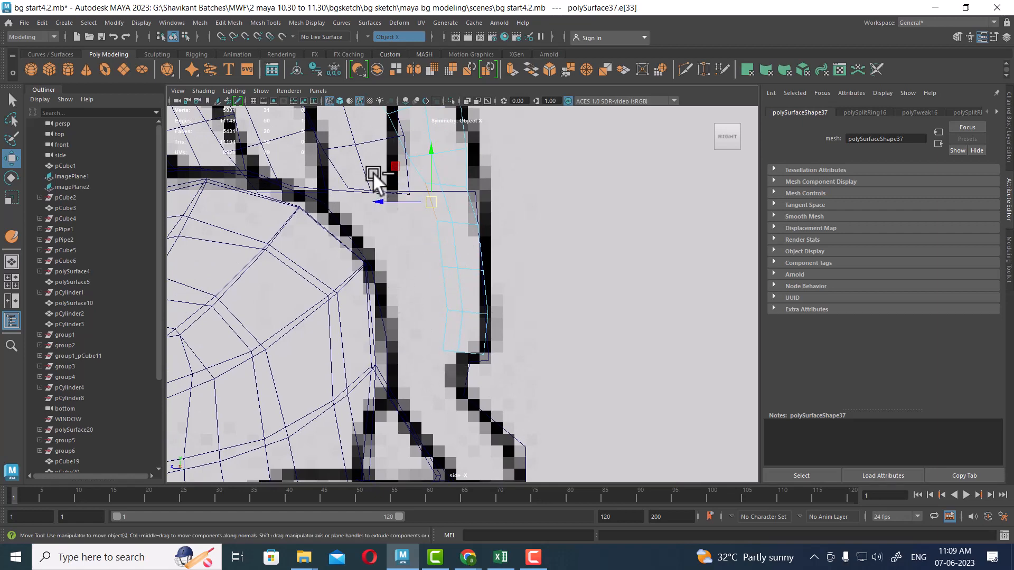
# Return to the shaded perspective view and select the extended front comb feather as a whole object.
pyautogui.scroll(-5, 398, 263)
pyautogui.scroll(4, 548, 373)
pyautogui.scroll(1, 480, 379)
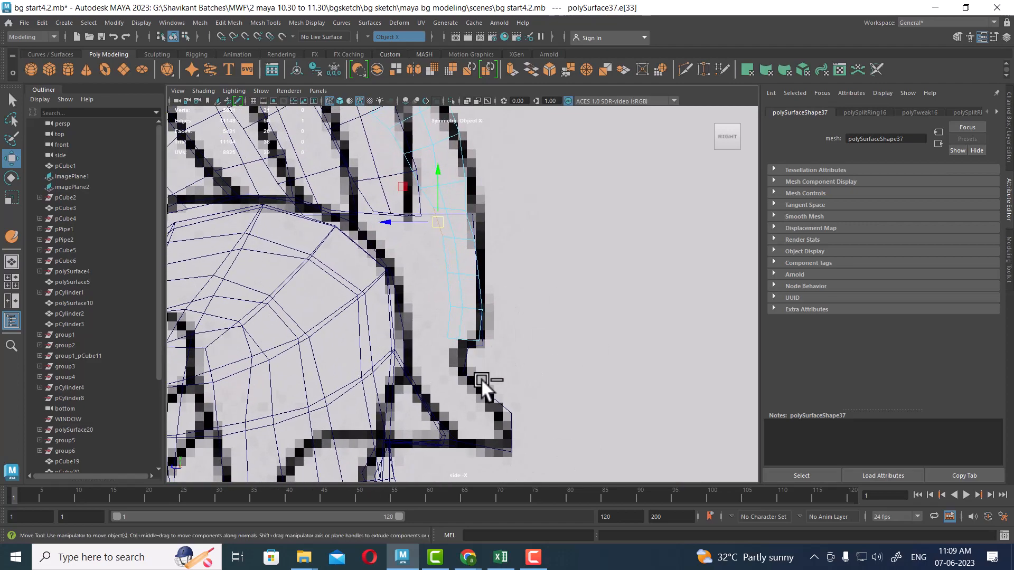
pyautogui.scroll(-8, 464, 369)
pyautogui.press('space')
pyautogui.moveTo(508, 330); pyautogui.dragTo(511, 224)
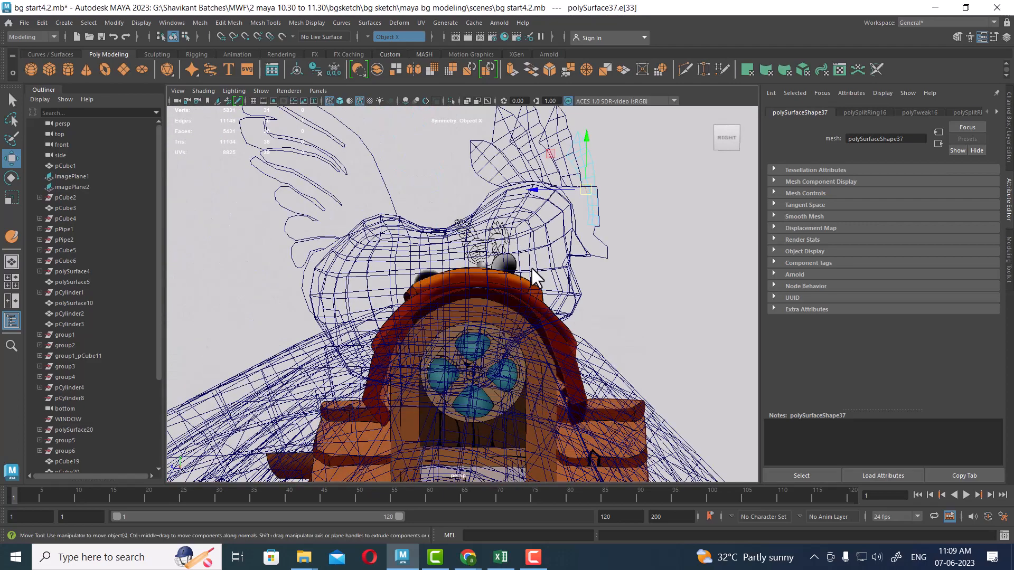
pyautogui.press('5')
pyautogui.moveTo(533, 284)
pyautogui.keyDown('alt'); pyautogui.mouseDown()
pyautogui.moveTo(571, 252)
pyautogui.moveTo(571, 313)
pyautogui.moveTo(525, 316)
pyautogui.mouseUp(); pyautogui.keyUp('alt')
pyautogui.moveTo(550, 236); pyautogui.dragTo(651, 198, button='right')
pyautogui.click(651, 197)
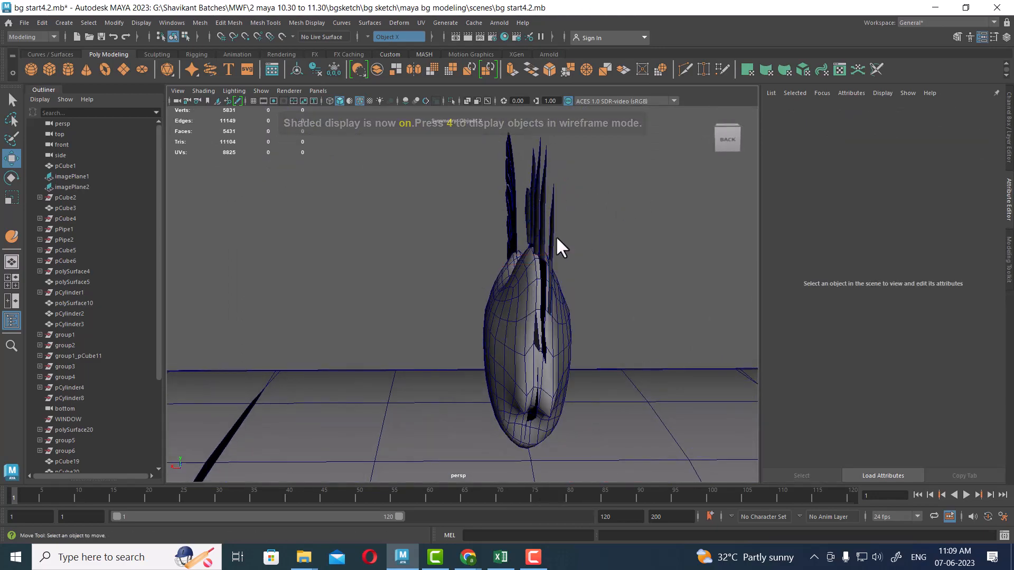
pyautogui.click(552, 234)
pyautogui.moveTo(507, 254); pyautogui.dragTo(620, 265)
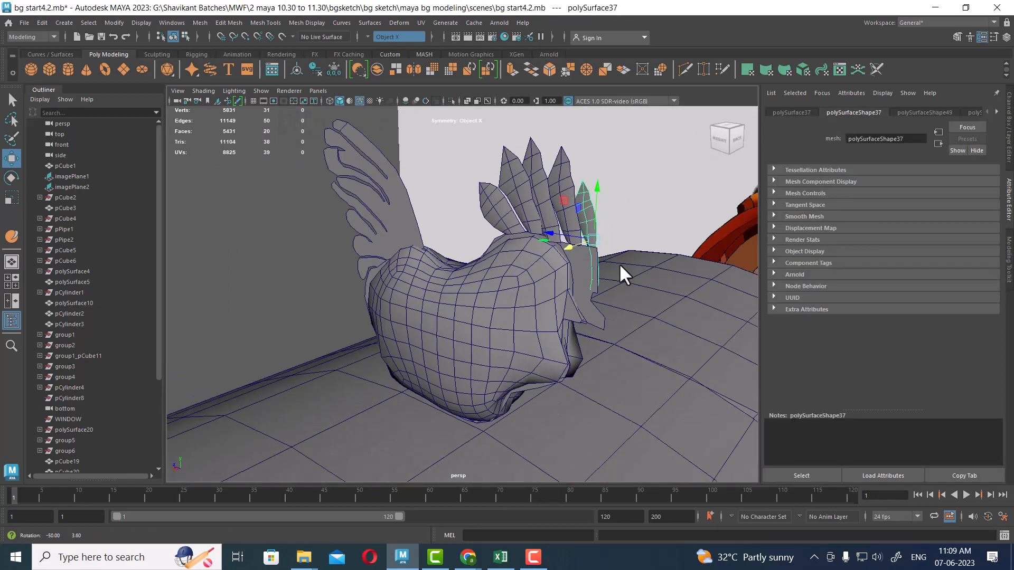
# Extrude the two bottom edges of the second comb feather from the front down the side of the rooster's head.
pyautogui.keyDown('alt'); pyautogui.moveTo(620, 264); pyautogui.dragTo(687, 302, button='right'); pyautogui.keyUp('alt')
pyautogui.keyDown('alt'); pyautogui.moveTo(687, 301); pyautogui.dragTo(594, 336); pyautogui.keyUp('alt')
pyautogui.keyDown('alt'); pyautogui.moveTo(593, 336); pyautogui.dragTo(650, 353, button='right'); pyautogui.keyUp('alt')
pyautogui.click(619, 213)
pyautogui.press('F10')
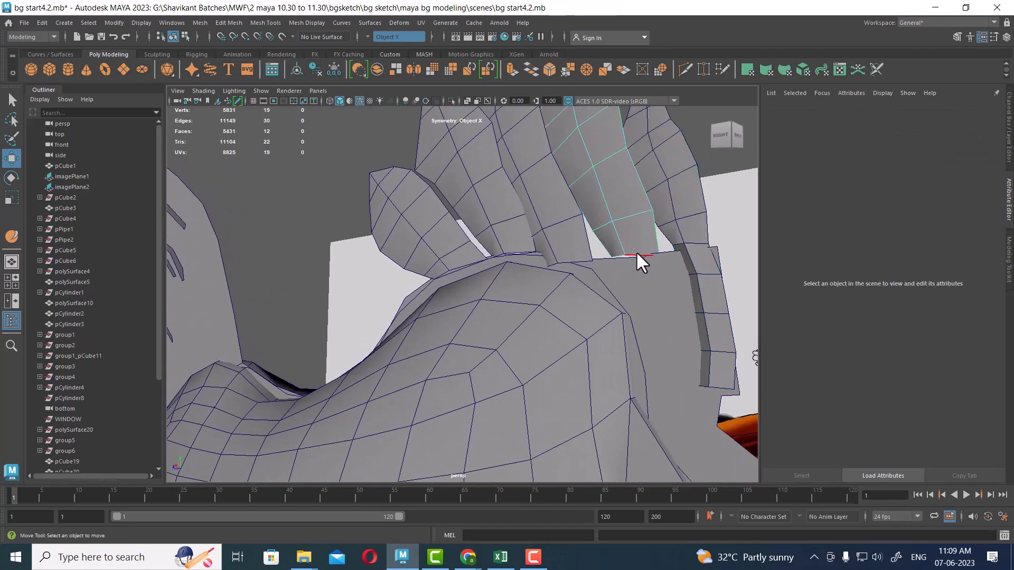
pyautogui.click(635, 251)
pyautogui.keyDown('alt'); pyautogui.moveTo(576, 251); pyautogui.dragTo(622, 311); pyautogui.keyUp('alt')
pyautogui.keyDown('alt'); pyautogui.moveTo(622, 311); pyautogui.dragTo(619, 238, button='right'); pyautogui.keyUp('alt')
pyautogui.keyDown('alt'); pyautogui.moveTo(619, 238); pyautogui.dragTo(606, 239, button='middle'); pyautogui.keyUp('alt')
pyautogui.keyDown('alt'); pyautogui.moveTo(606, 240); pyautogui.dragTo(551, 253, button='right'); pyautogui.keyUp('alt')
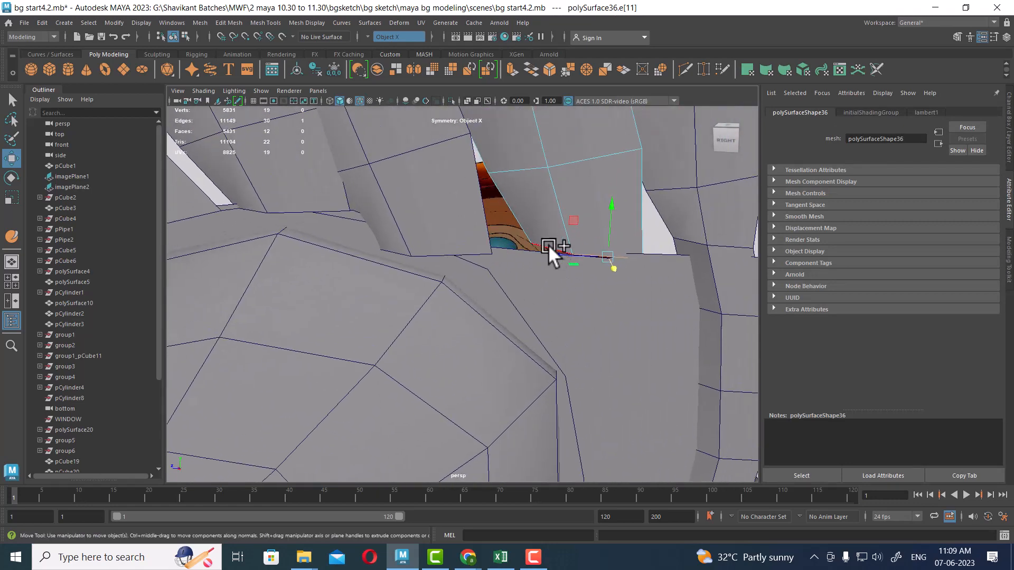
pyautogui.keyDown('shift'); pyautogui.click(548, 245); pyautogui.keyUp('shift')
pyautogui.keyDown('alt'); pyautogui.moveTo(610, 282); pyautogui.dragTo(580, 302, button='right'); pyautogui.keyUp('alt')
pyautogui.keyDown('alt'); pyautogui.moveTo(581, 302); pyautogui.dragTo(549, 280); pyautogui.keyUp('alt')
pyautogui.keyDown('shift'); pyautogui.moveTo(520, 223); pyautogui.dragTo(567, 381); pyautogui.keyUp('shift')
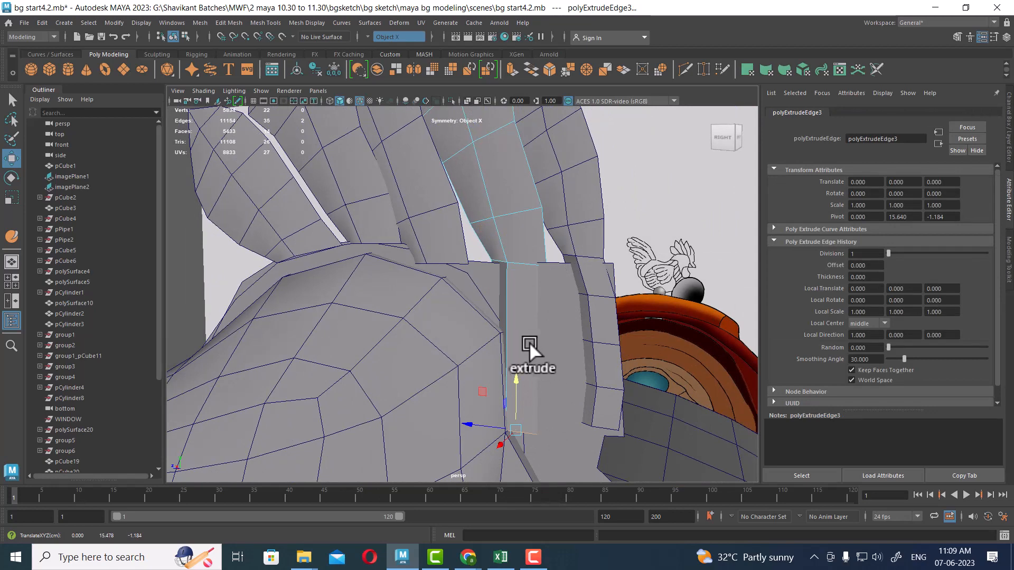
# Split the extruded strip with two crosswise edge loops, shifting the middle loop toward the forehead and widening the upper one.
pyautogui.click(510, 331)
pyautogui.keyDown('ctrl'); pyautogui.moveTo(561, 303); pyautogui.dragTo(549, 348, button='right'); pyautogui.keyUp('ctrl')
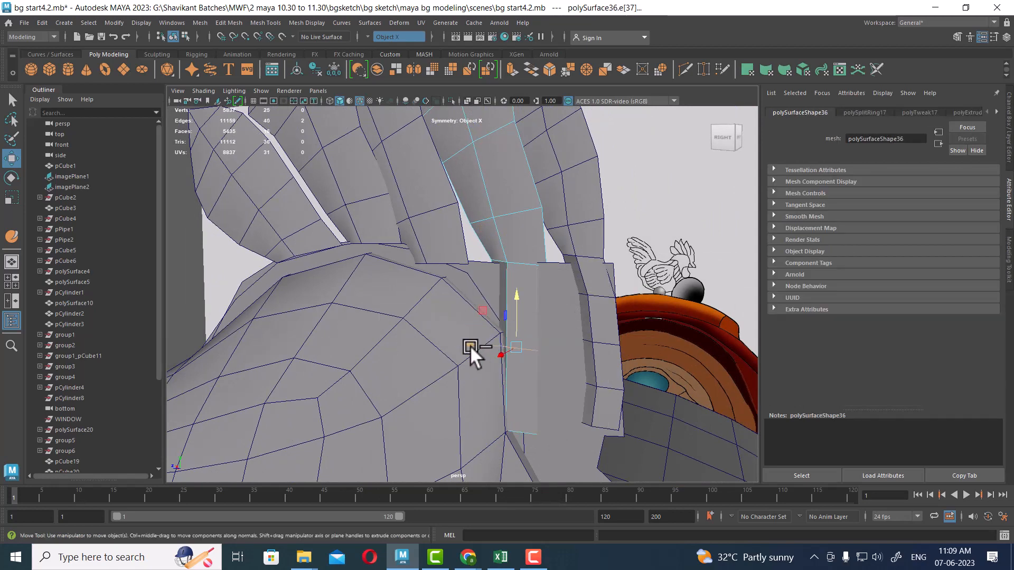
pyautogui.moveTo(469, 343); pyautogui.dragTo(487, 344)
pyautogui.click(511, 303)
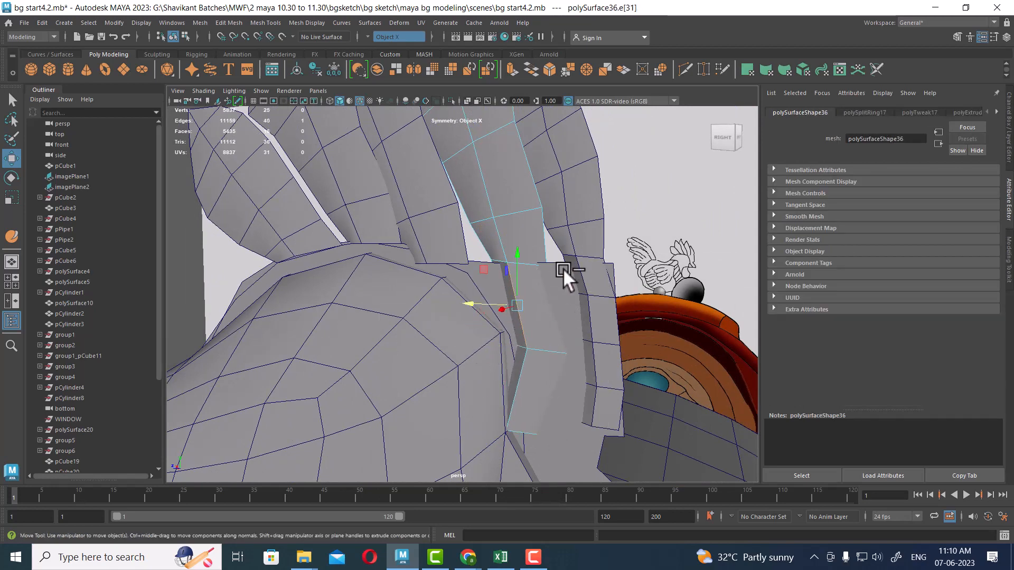
pyautogui.keyDown('ctrl'); pyautogui.moveTo(563, 268); pyautogui.dragTo(741, 346, button='right'); pyautogui.keyUp('ctrl')
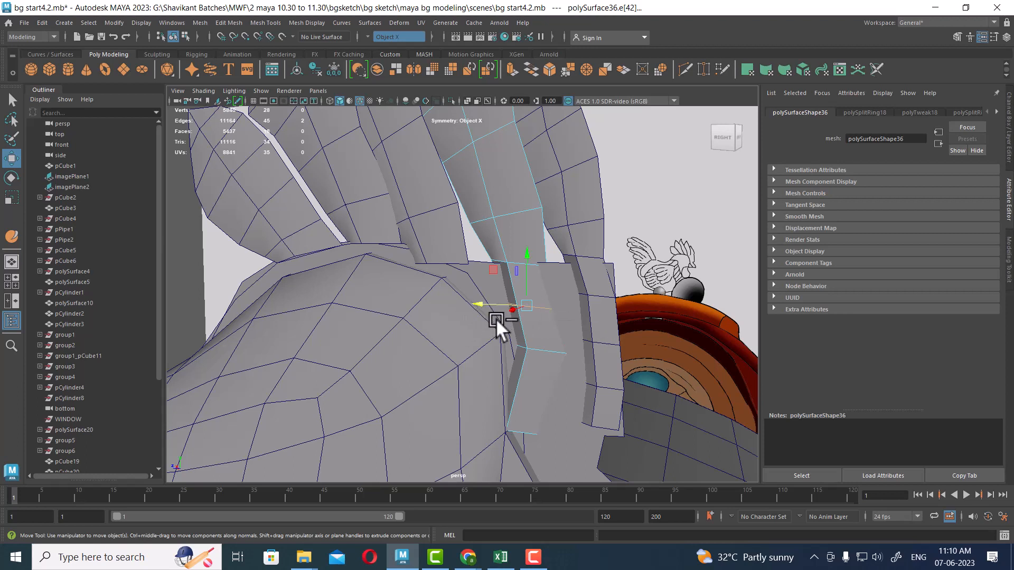
pyautogui.press('r')
pyautogui.moveTo(482, 299); pyautogui.dragTo(461, 290)
# Insert a crosswise edge loop in the lower part of the strip and widen it.
pyautogui.click(515, 388)
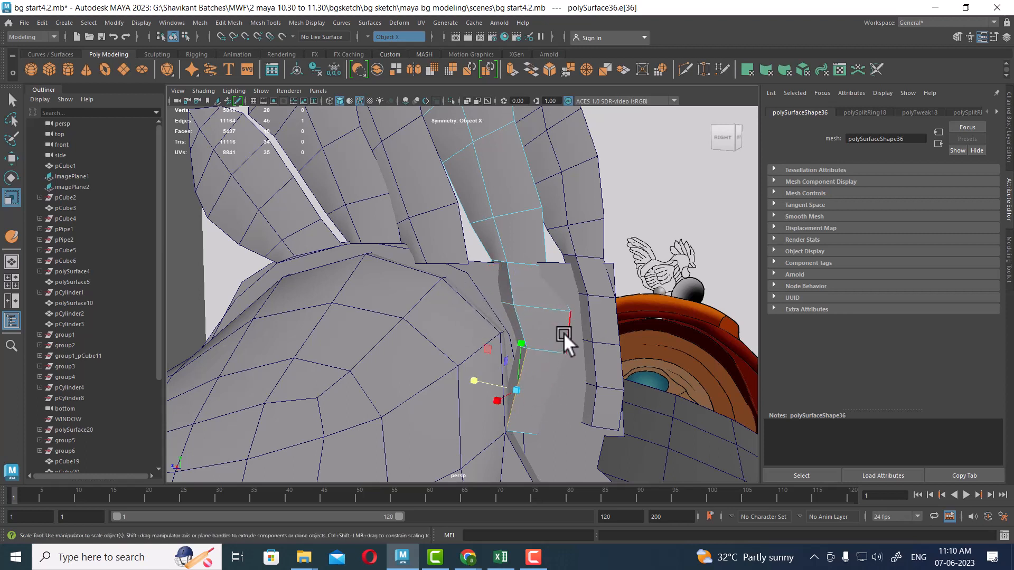
pyautogui.keyDown('ctrl'); pyautogui.moveTo(562, 332); pyautogui.dragTo(570, 405, button='right'); pyautogui.keyUp('ctrl')
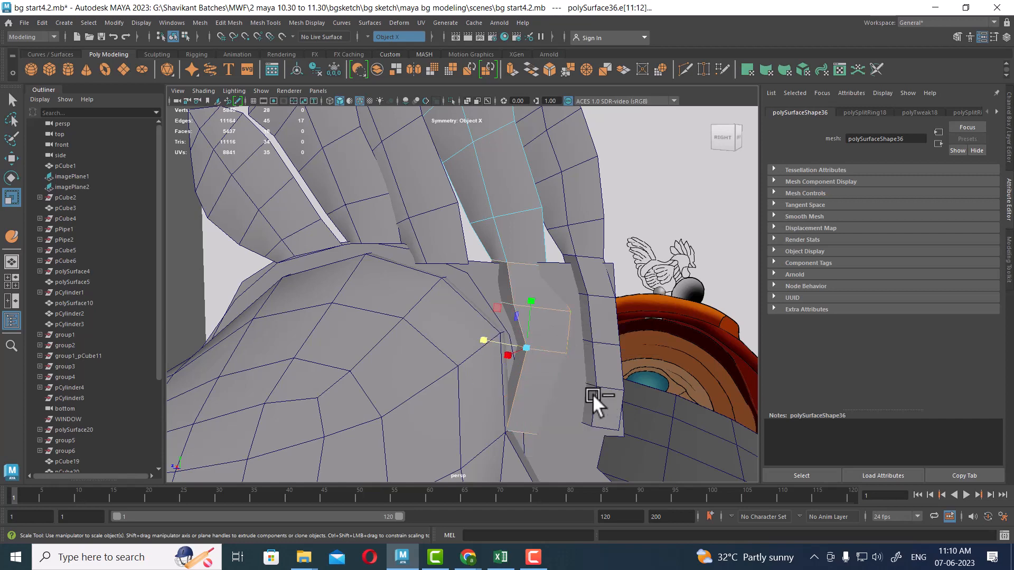
pyautogui.click(518, 384)
pyautogui.keyDown('ctrl'); pyautogui.moveTo(577, 323); pyautogui.dragTo(660, 374, button='right'); pyautogui.keyUp('ctrl')
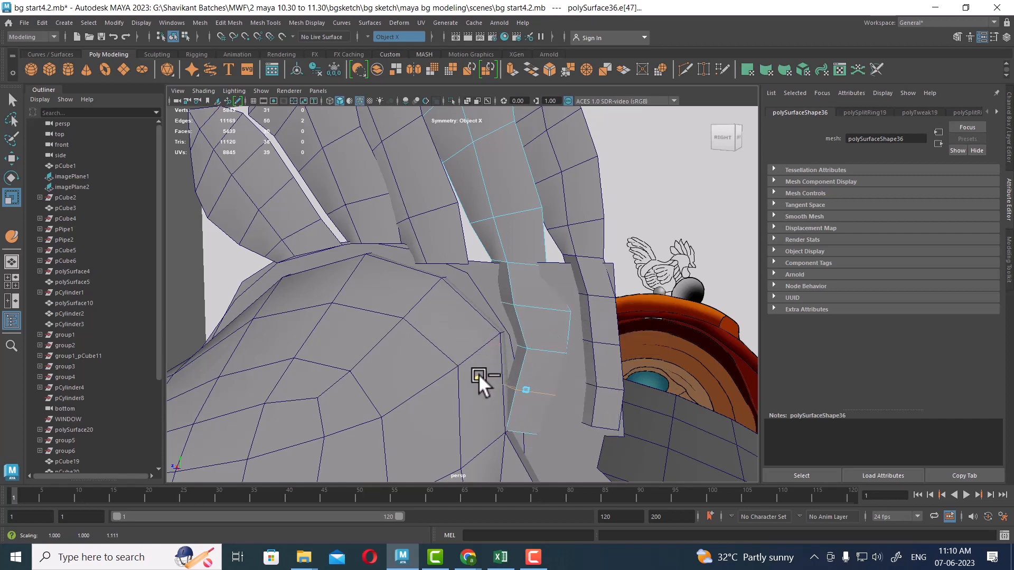
pyautogui.press('w')
# In the side view wireframe, move the strip's middle and lower front-border vertices toward the neighbouring front feather strip.
pyautogui.keyDown('alt'); pyautogui.moveTo(563, 386); pyautogui.dragTo(650, 372); pyautogui.keyUp('alt')
pyautogui.press('space')
pyautogui.scroll(10, 552, 441)
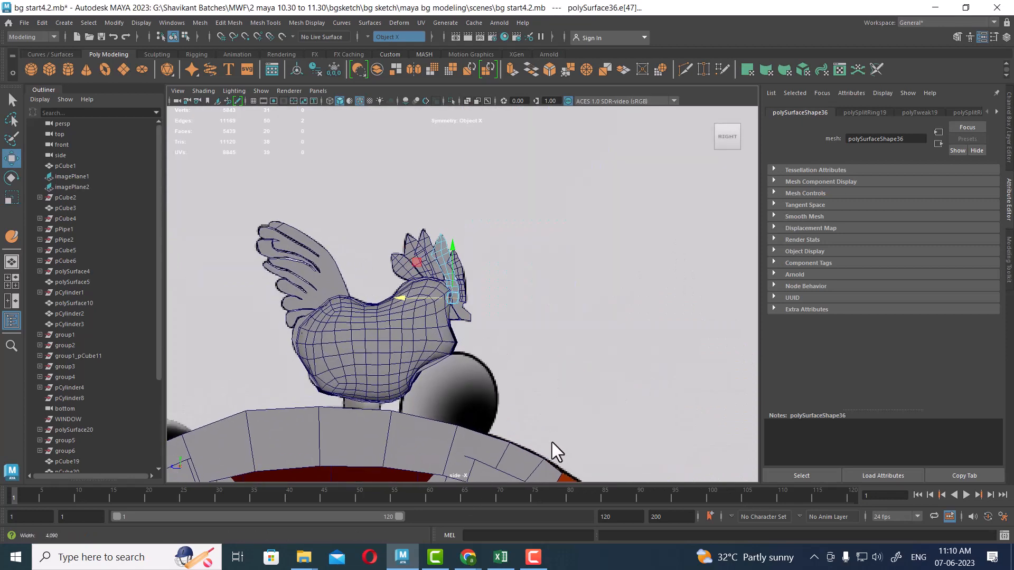
pyautogui.scroll(3, 531, 303)
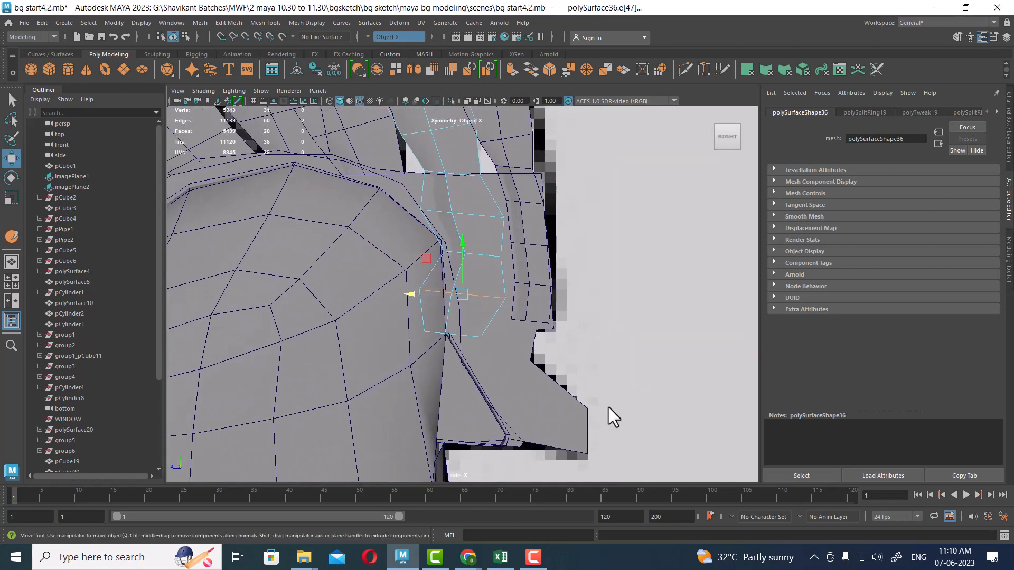
pyautogui.press('4')
pyautogui.scroll(5, 536, 306)
pyautogui.moveTo(646, 189); pyautogui.dragTo(564, 185, button='right')
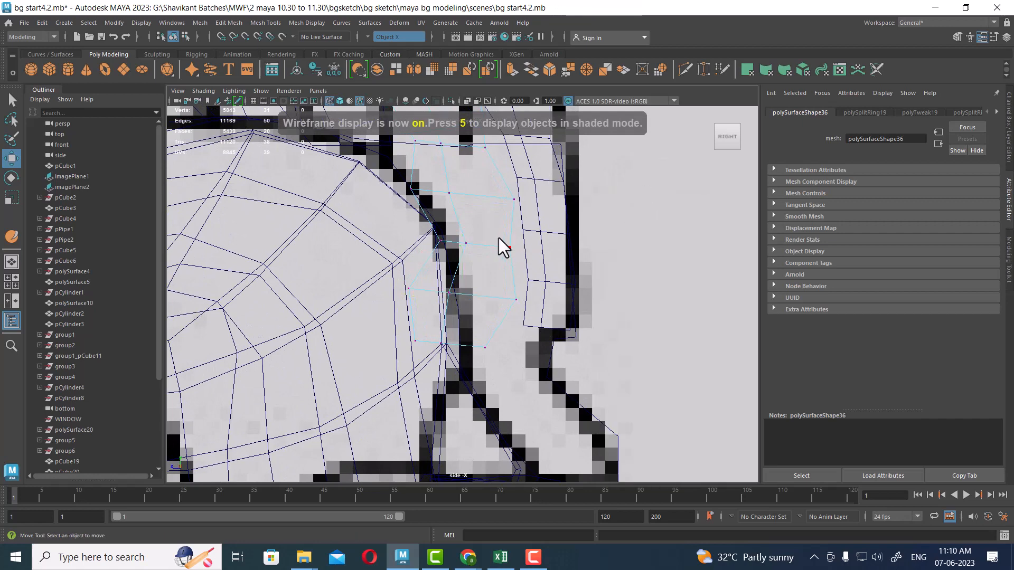
pyautogui.click(506, 247)
pyautogui.moveTo(506, 247); pyautogui.dragTo(518, 247)
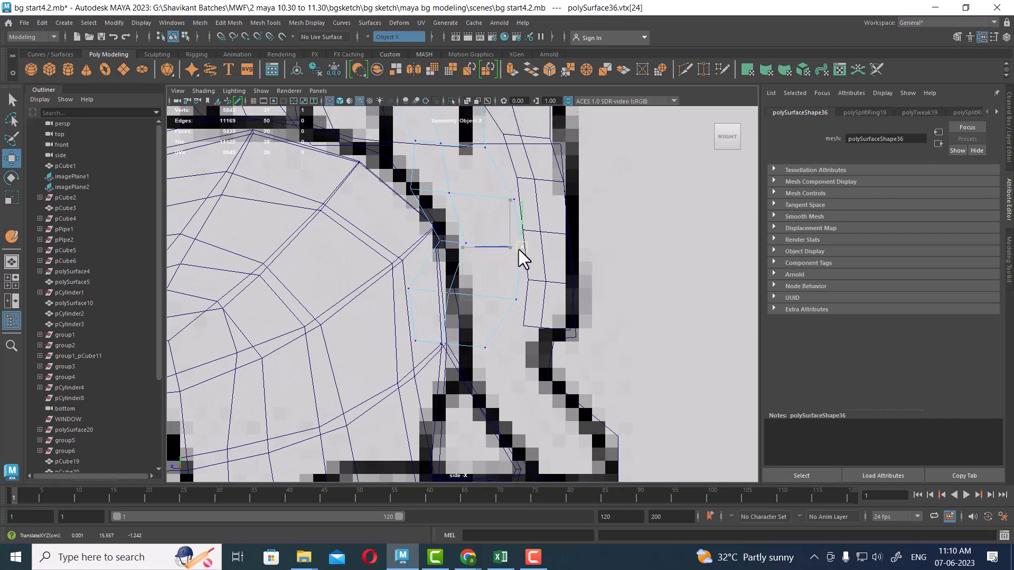
pyautogui.moveTo(511, 300); pyautogui.dragTo(518, 299)
# Move the strip's bottom row and the back vertices just above it forward onto the sketched face outline.
pyautogui.keyDown('alt'); pyautogui.moveTo(522, 364); pyautogui.dragTo(527, 319, button='middle'); pyautogui.keyUp('alt')
pyautogui.scroll(2, 526, 318)
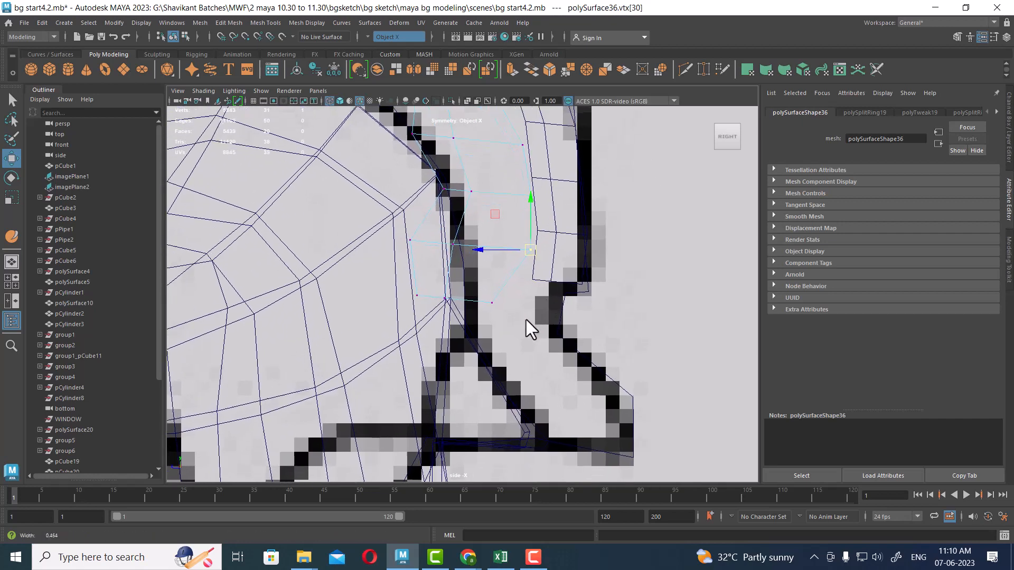
pyautogui.moveTo(508, 283); pyautogui.dragTo(405, 328)
pyautogui.moveTo(451, 300); pyautogui.dragTo(499, 306)
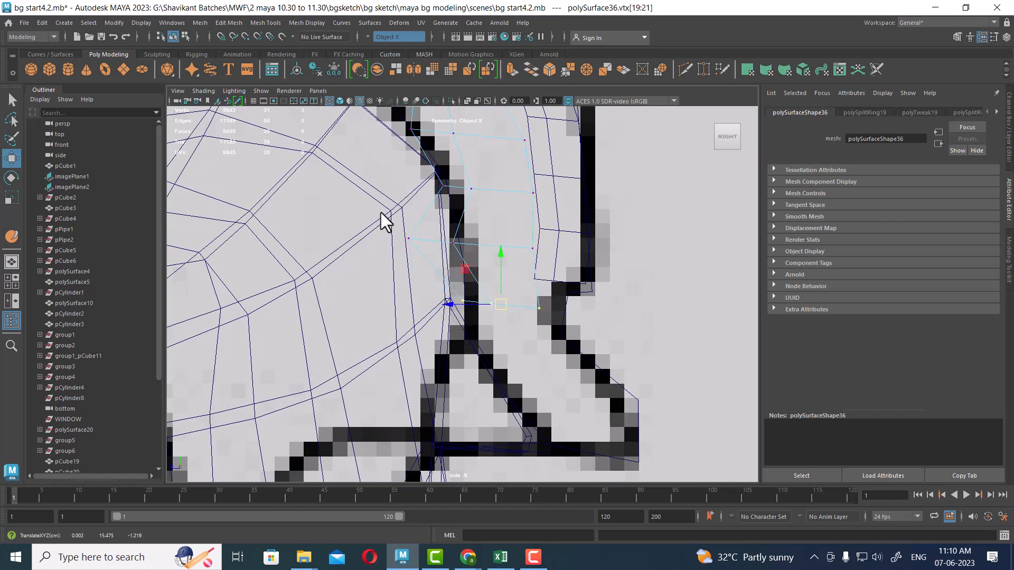
pyautogui.moveTo(381, 212); pyautogui.dragTo(463, 278)
pyautogui.moveTo(430, 240); pyautogui.dragTo(439, 243)
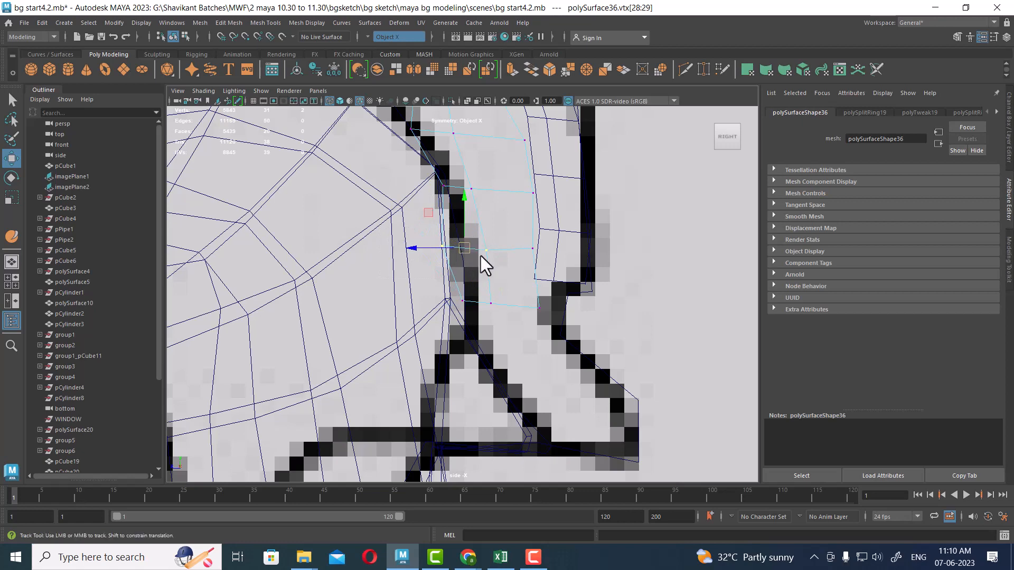
# Align the strip's upper back-border vertices with the sketched curve where the comb meets the head.
pyautogui.keyDown('alt'); pyautogui.moveTo(417, 129); pyautogui.dragTo(457, 243, button='middle'); pyautogui.keyUp('alt')
pyautogui.moveTo(436, 264); pyautogui.dragTo(437, 263)
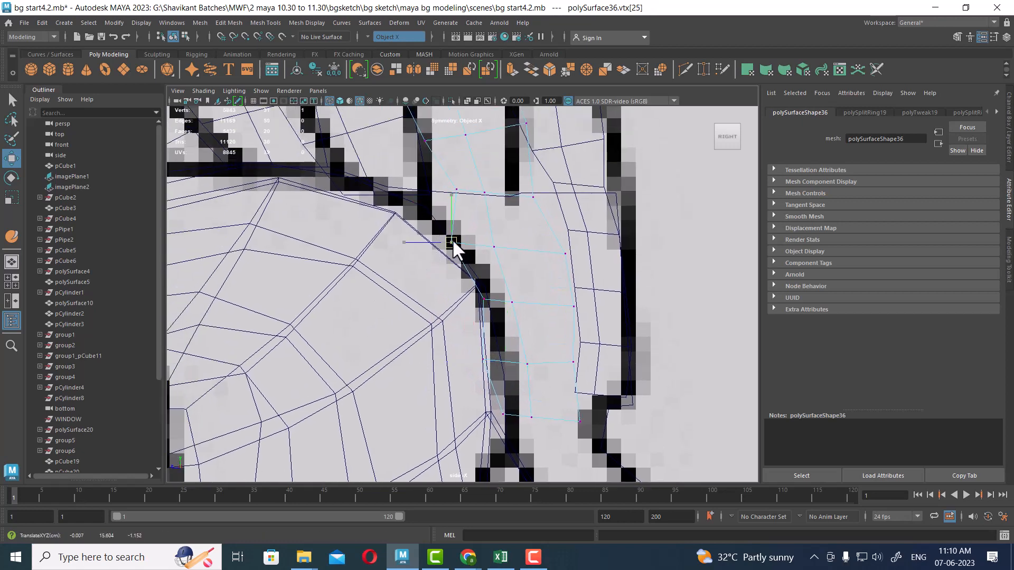
pyautogui.click(438, 189)
pyautogui.moveTo(423, 197); pyautogui.dragTo(417, 199)
# Move the strip's front-border vertices from the comb base downward to meet the back edge of the front feather strip.
pyautogui.scroll(1, 480, 290)
pyautogui.moveTo(515, 217); pyautogui.dragTo(515, 217)
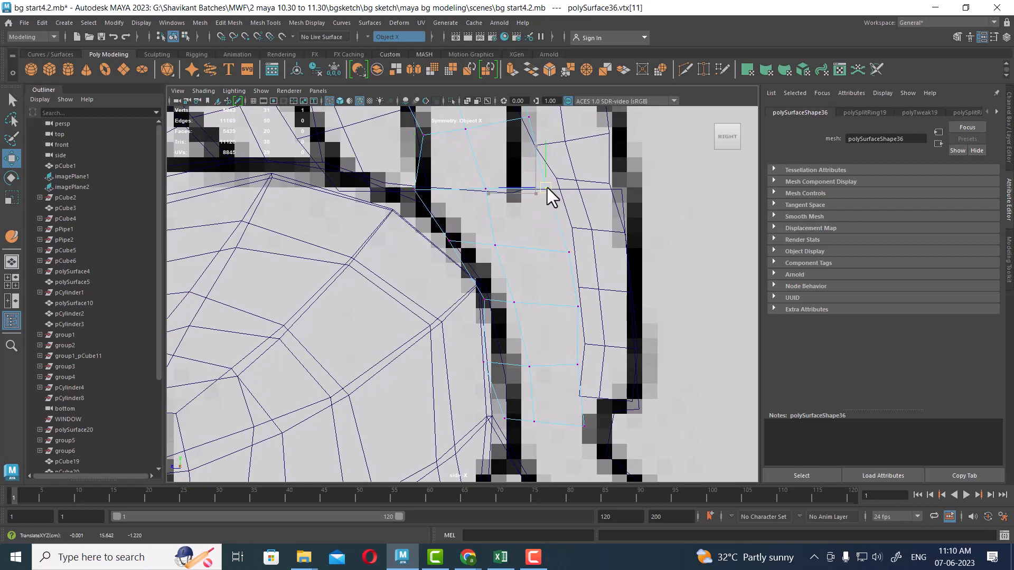
pyautogui.moveTo(578, 233); pyautogui.dragTo(557, 268)
pyautogui.moveTo(576, 256); pyautogui.dragTo(582, 244)
pyautogui.moveTo(599, 282); pyautogui.dragTo(583, 308)
pyautogui.moveTo(597, 350); pyautogui.dragTo(587, 360)
pyautogui.click(575, 365)
pyautogui.moveTo(561, 242); pyautogui.dragTo(486, 201, button='right')
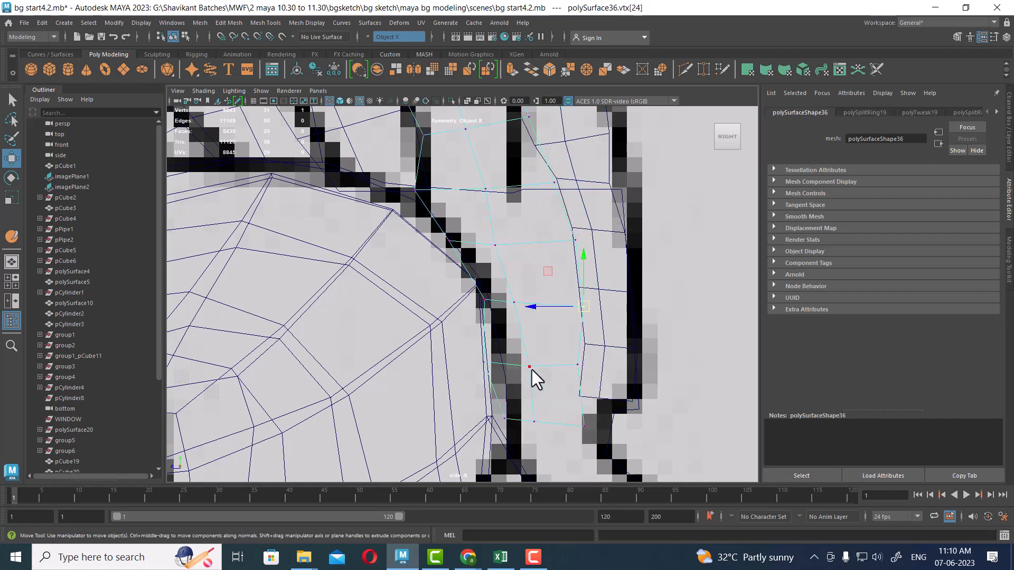
pyautogui.moveTo(561, 354); pyautogui.dragTo(584, 349)
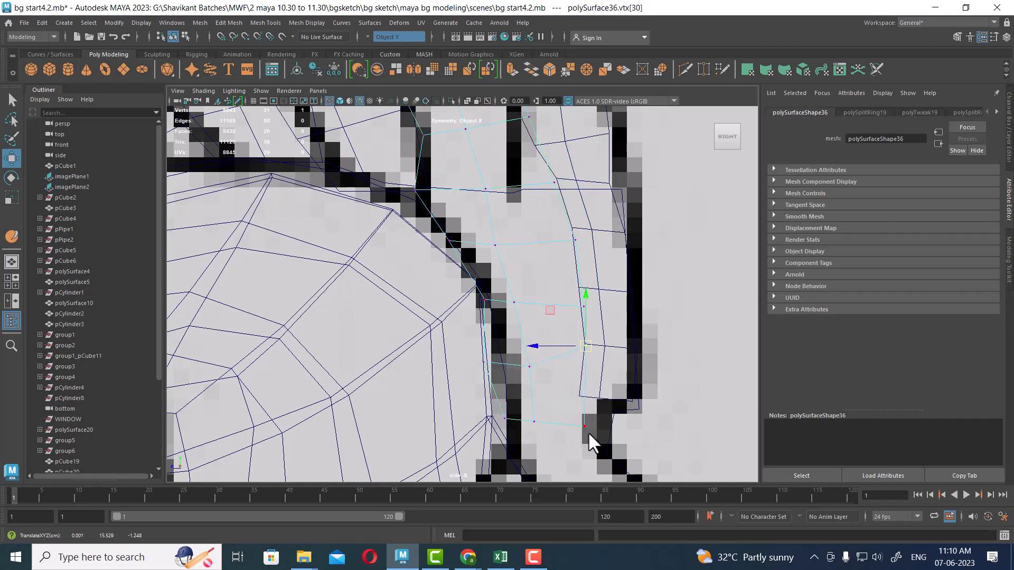
# Insert a crosswise edge loop through the lowest section of the strip and return to vertex editing.
pyautogui.keyDown('alt'); pyautogui.moveTo(588, 439); pyautogui.dragTo(581, 384, button='middle'); pyautogui.keyUp('alt')
pyautogui.scroll(2, 582, 384)
pyautogui.moveTo(547, 341); pyautogui.dragTo(520, 363, button='right')
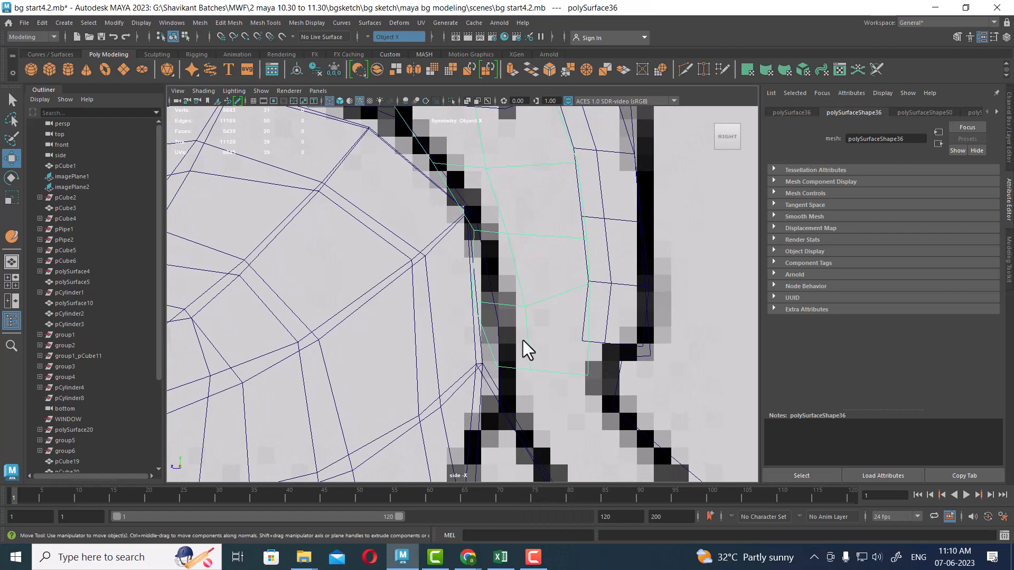
pyautogui.click(523, 341)
pyautogui.click(529, 341)
pyautogui.moveTo(536, 306); pyautogui.dragTo(508, 246, button='right')
pyautogui.keyDown('ctrl'); pyautogui.moveTo(560, 267); pyautogui.dragTo(561, 305, button='right'); pyautogui.keyUp('ctrl')
pyautogui.moveTo(542, 231); pyautogui.dragTo(483, 231, button='right')
pyautogui.scroll(1, 470, 305)
pyautogui.scroll(1, 470, 305)
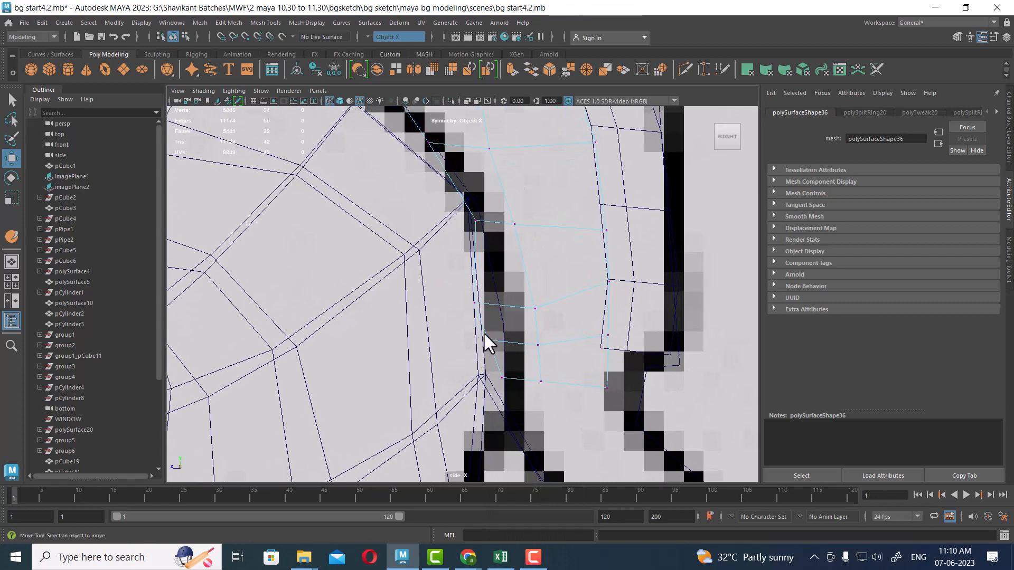
# Reposition the strip's bottom corner vertices, placing the front one on the sketched outline at the top of the beak.
pyautogui.click(482, 341)
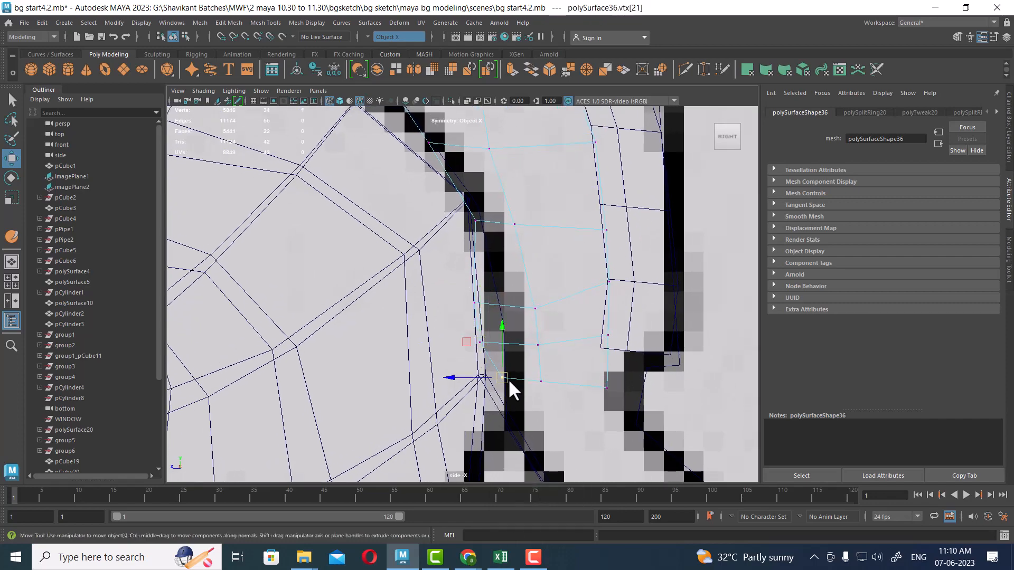
pyautogui.scroll(-10, 492, 398)
pyautogui.scroll(9, 482, 349)
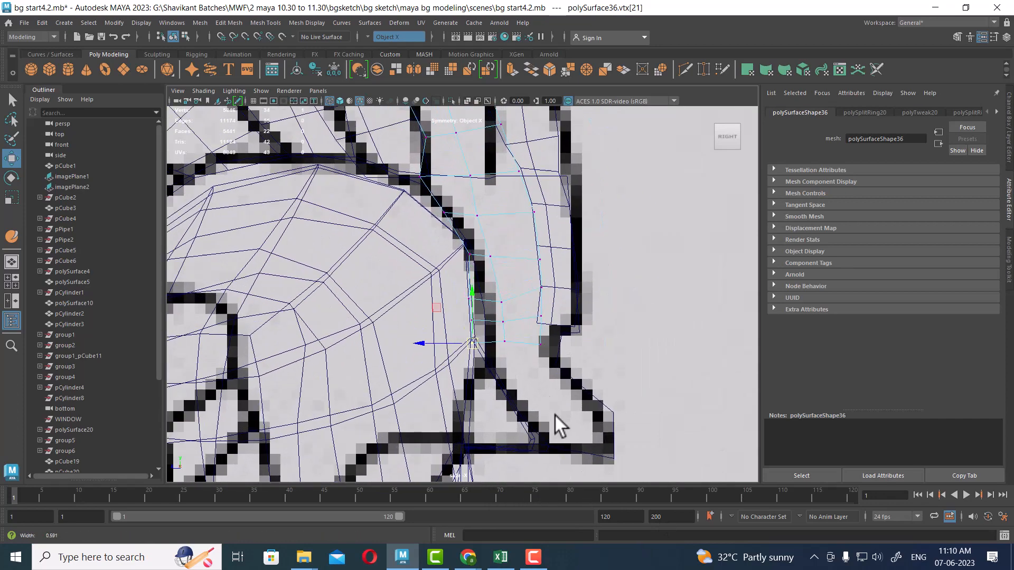
pyautogui.scroll(2, 568, 400)
pyautogui.moveTo(591, 383); pyautogui.dragTo(615, 400)
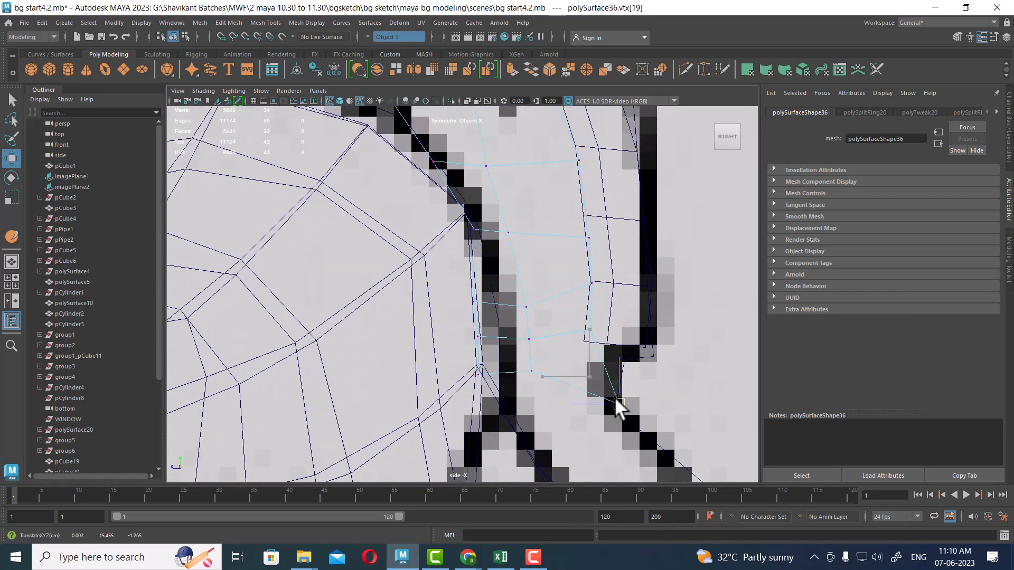
pyautogui.click(533, 382)
# Extrude the strip's two bottom edges diagonally down along the beak toward its tip.
pyautogui.keyDown('alt'); pyautogui.moveTo(594, 448); pyautogui.dragTo(441, 290, button='right'); pyautogui.keyUp('alt')
pyautogui.scroll(8, 445, 301)
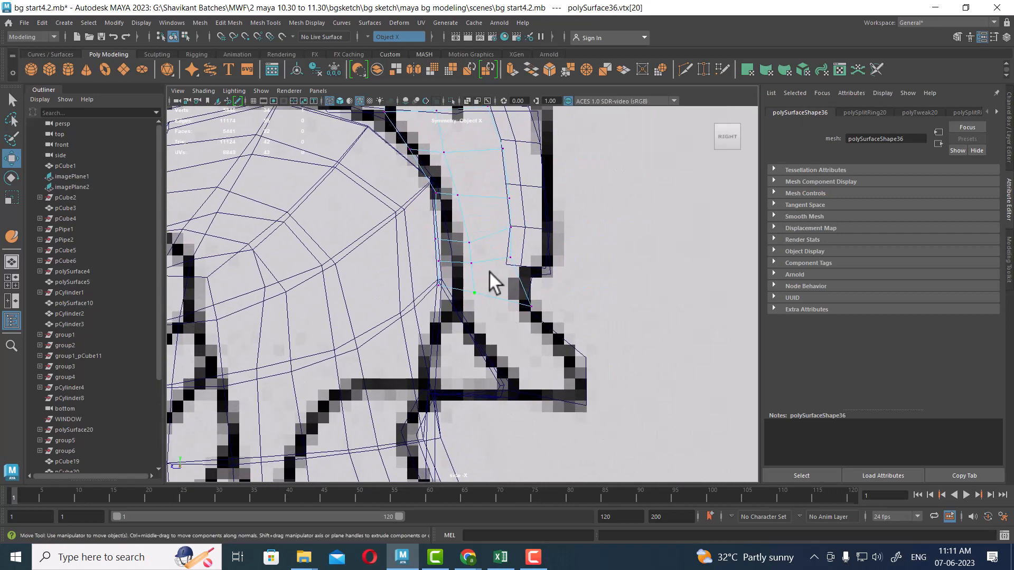
pyautogui.rightClick(485, 245)
pyautogui.moveTo(486, 245); pyautogui.dragTo(486, 158, button='right')
pyautogui.click(504, 298)
pyautogui.keyDown('shift'); pyautogui.click(451, 286); pyautogui.keyUp('shift')
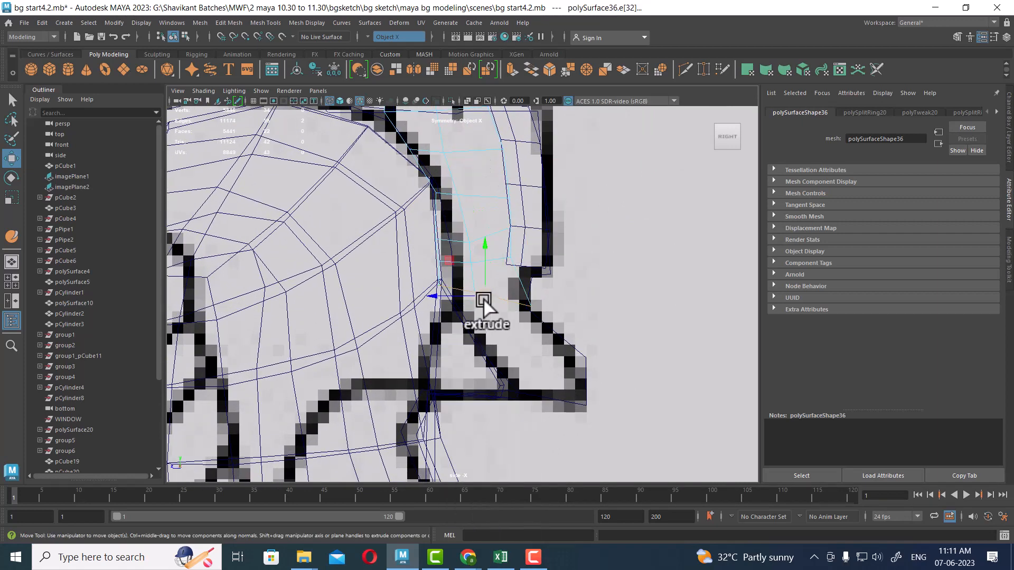
pyautogui.keyDown('shift'); pyautogui.moveTo(483, 295); pyautogui.dragTo(549, 400); pyautogui.keyUp('shift')
# Split the beak extension with a crosswise edge loop and move its front-border vertices onto the sketched beak outline.
pyautogui.click(563, 365)
pyautogui.keyDown('ctrl'); pyautogui.moveTo(588, 295); pyautogui.dragTo(481, 242, button='right'); pyautogui.keyUp('ctrl')
pyautogui.click(564, 358)
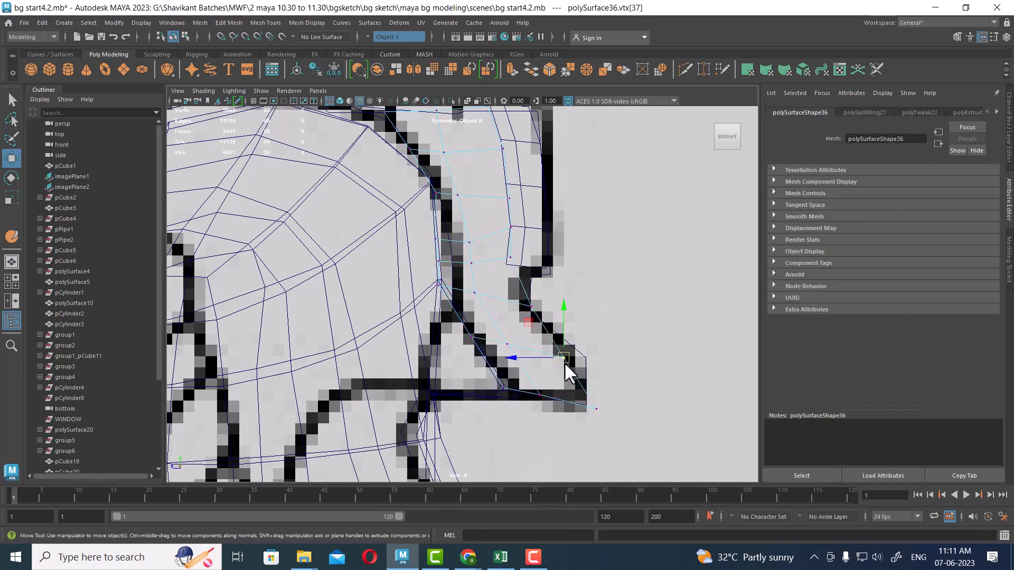
pyautogui.moveTo(565, 362); pyautogui.dragTo(585, 363)
pyautogui.click(596, 409)
pyautogui.moveTo(599, 414); pyautogui.dragTo(590, 411)
# Return to the shaded perspective view and switch the extended second feather back to object mode.
pyautogui.press('space')
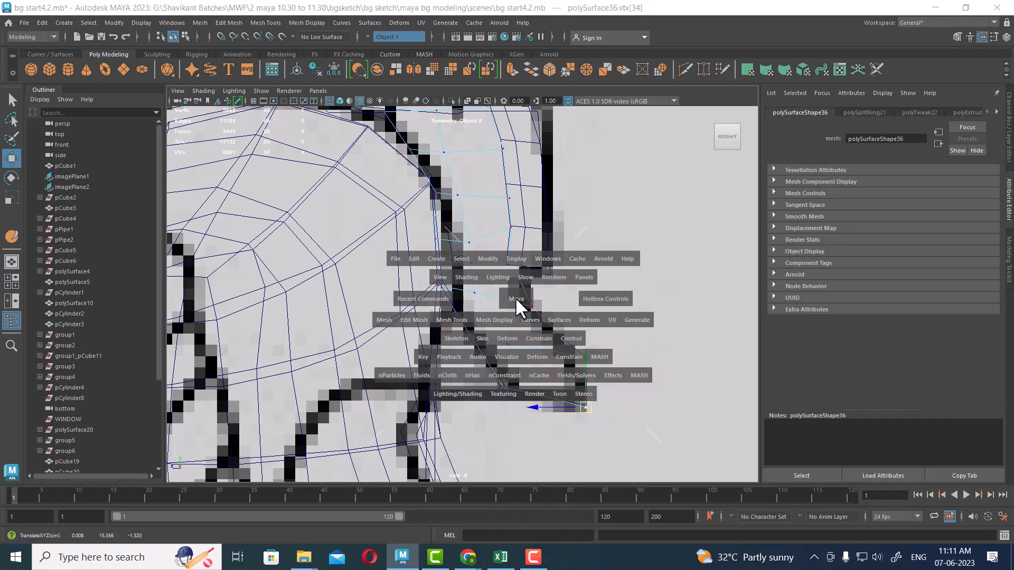
pyautogui.moveTo(514, 297); pyautogui.dragTo(521, 184)
pyautogui.scroll(-3, 570, 280)
pyautogui.press('4')
pyautogui.press('5')
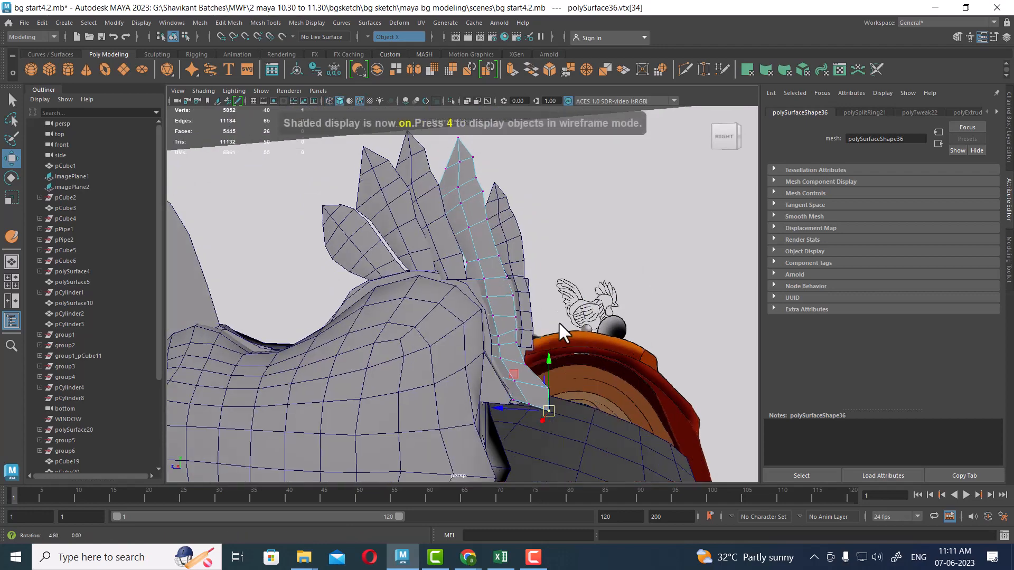
pyautogui.moveTo(558, 322)
pyautogui.keyDown('alt'); pyautogui.mouseDown()
pyautogui.moveTo(518, 373)
pyautogui.moveTo(553, 360)
pyautogui.moveTo(533, 230)
pyautogui.mouseUp(); pyautogui.keyUp('alt')
pyautogui.moveTo(534, 232); pyautogui.dragTo(591, 204, button='right')
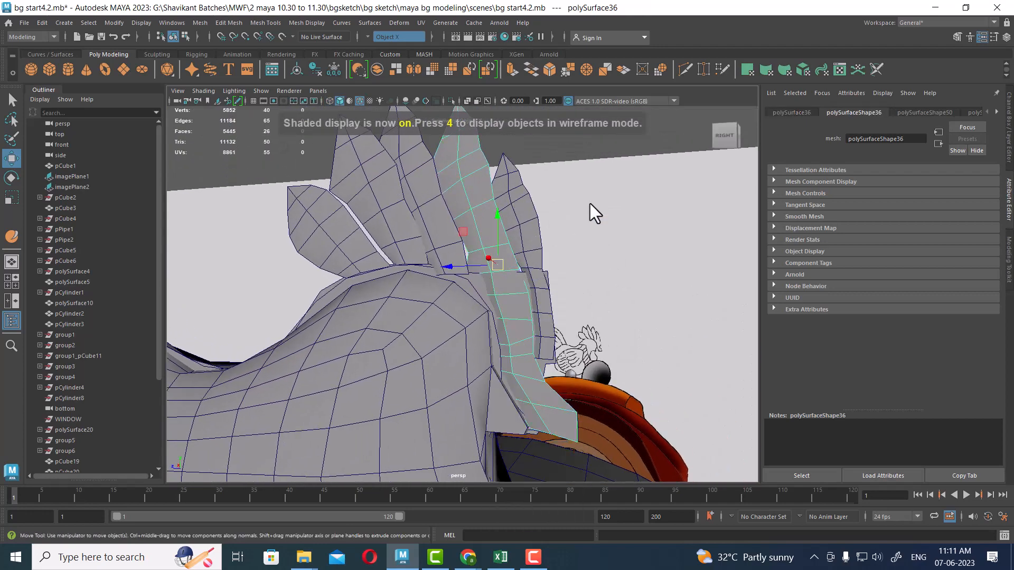
pyautogui.click(525, 248)
pyautogui.moveTo(525, 248)
pyautogui.keyDown('alt'); pyautogui.mouseDown()
pyautogui.moveTo(484, 271)
pyautogui.moveTo(553, 350)
pyautogui.moveTo(528, 264)
pyautogui.mouseUp(); pyautogui.keyUp('alt')
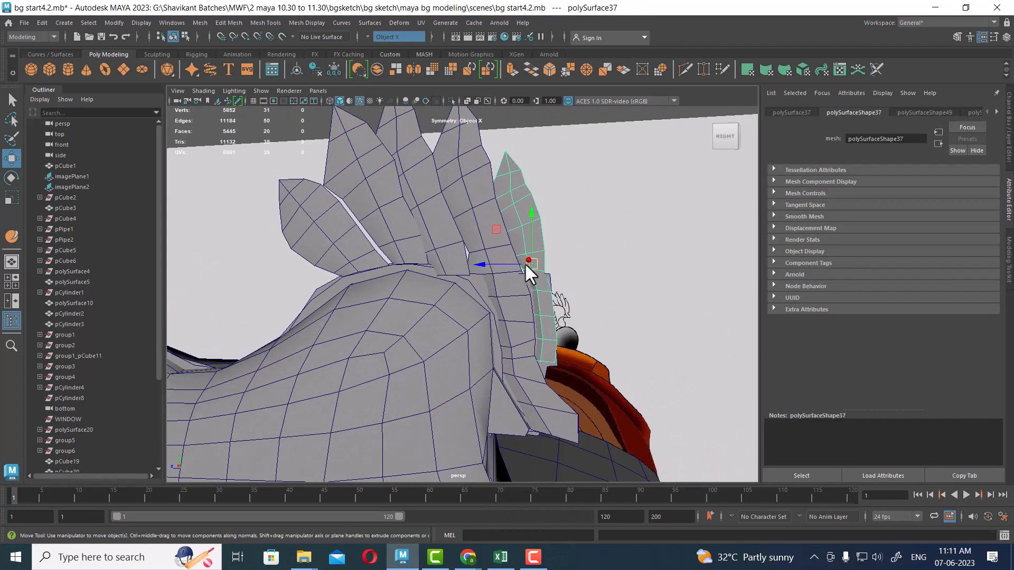
pyautogui.click(430, 217)
pyautogui.keyDown('alt'); pyautogui.moveTo(455, 397); pyautogui.dragTo(500, 318); pyautogui.keyUp('alt')
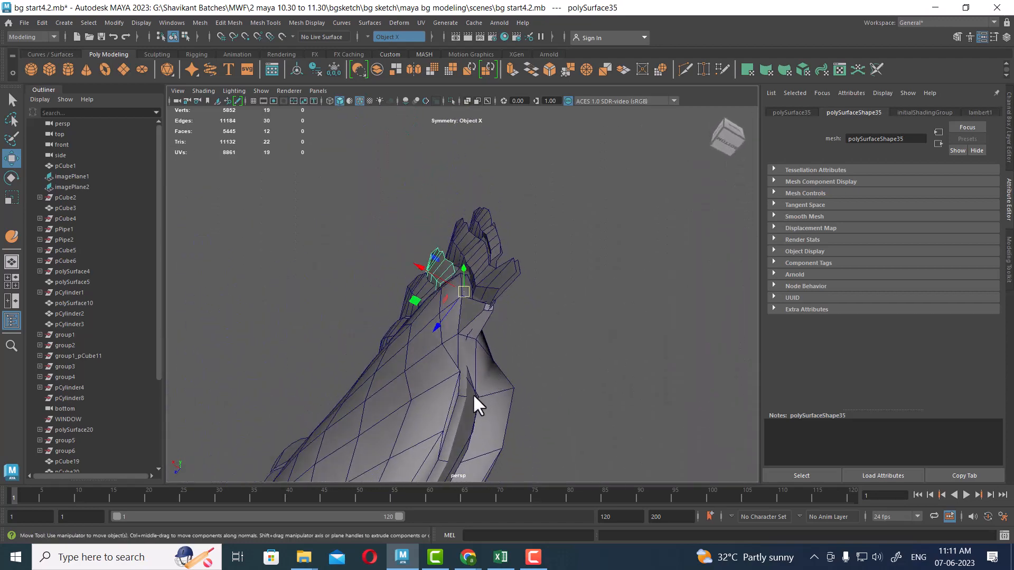
pyautogui.keyDown('alt'); pyautogui.moveTo(473, 393); pyautogui.dragTo(495, 317); pyautogui.keyUp('alt')
# Delete the flat body outline's vertices around the beak in the wireframe side view.
pyautogui.click(372, 400)
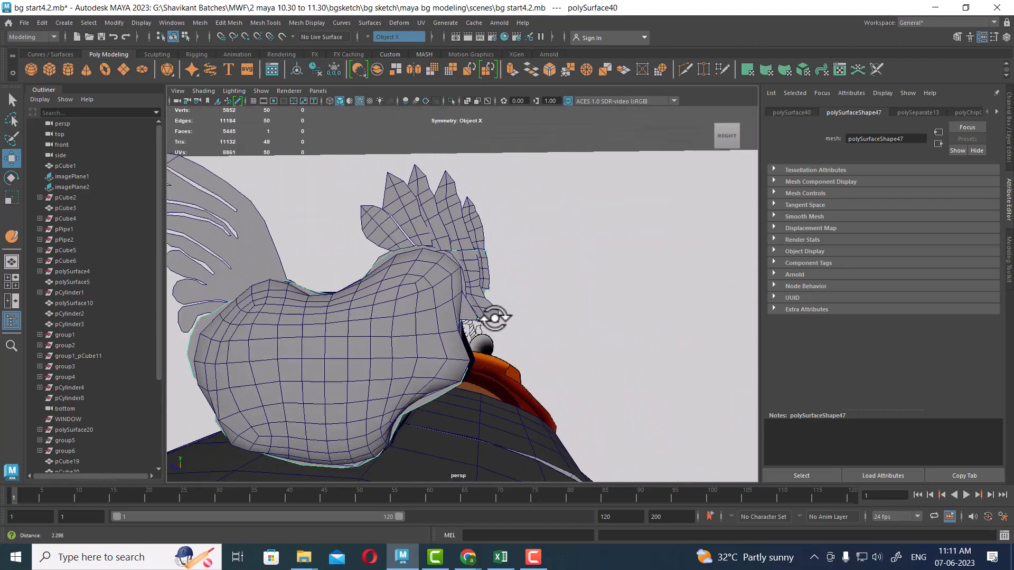
pyautogui.scroll(-4, 495, 317)
pyautogui.moveTo(568, 150); pyautogui.dragTo(513, 164, button='right')
pyautogui.scroll(3, 546, 316)
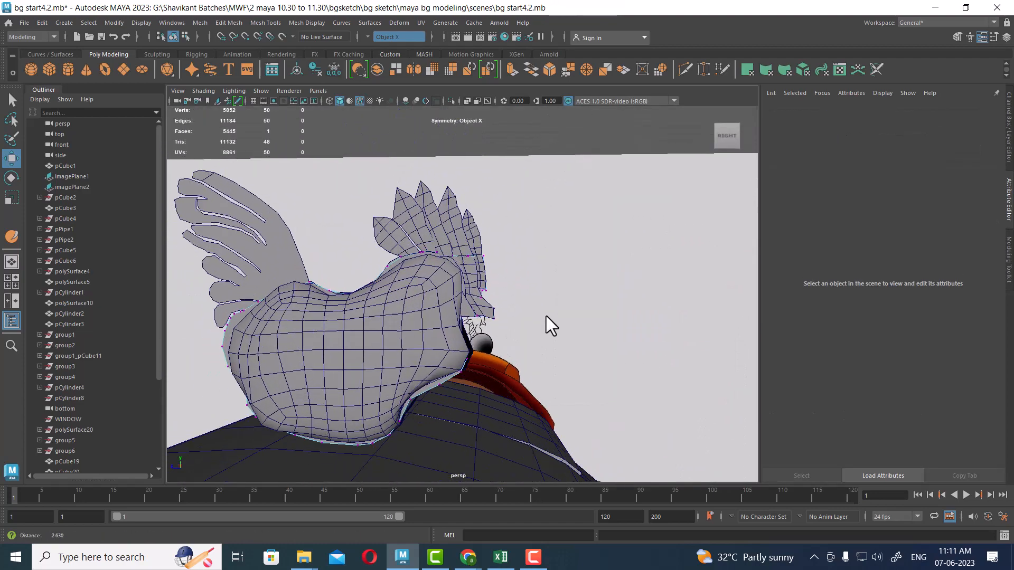
pyautogui.press('space')
pyautogui.moveTo(564, 315); pyautogui.dragTo(631, 278)
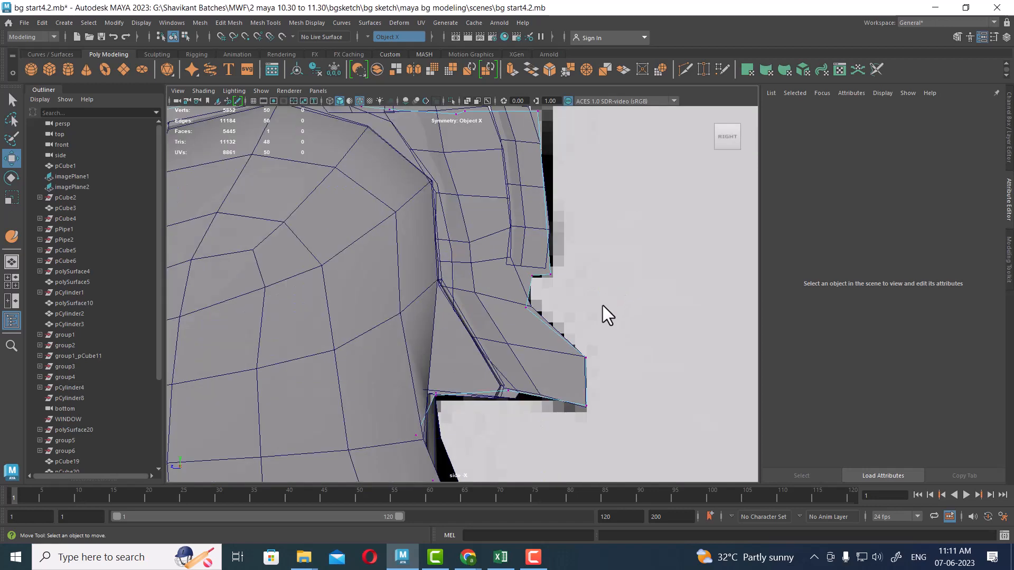
pyautogui.press('4')
pyautogui.scroll(-5, 581, 253)
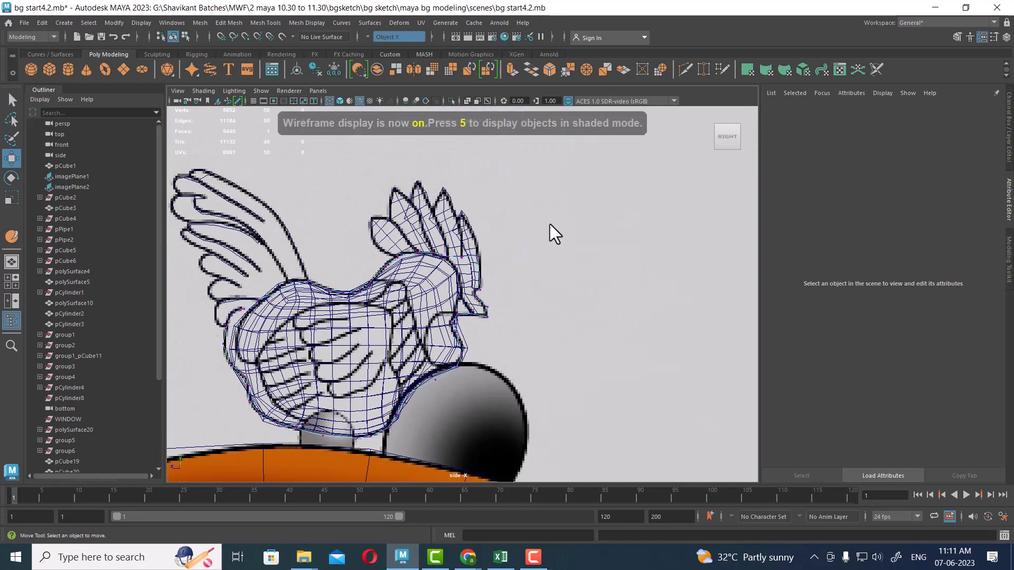
pyautogui.moveTo(480, 317); pyautogui.dragTo(478, 318)
pyautogui.press('Delete')
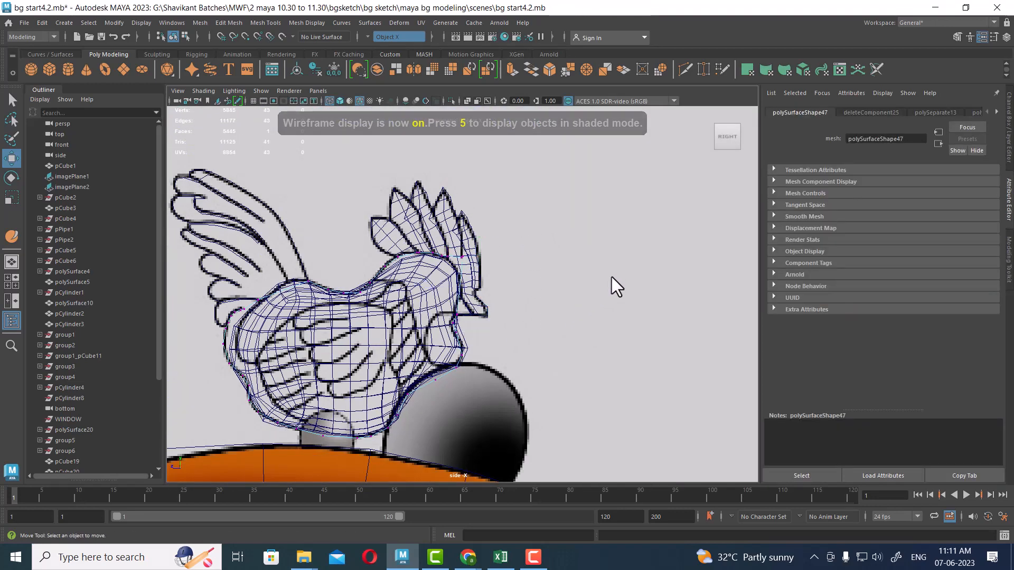
# Delete the body outline's two leftover vertices inside the comb base and return the outline surface to object mode.
pyautogui.scroll(8, 495, 255)
pyautogui.moveTo(511, 175); pyautogui.dragTo(461, 230)
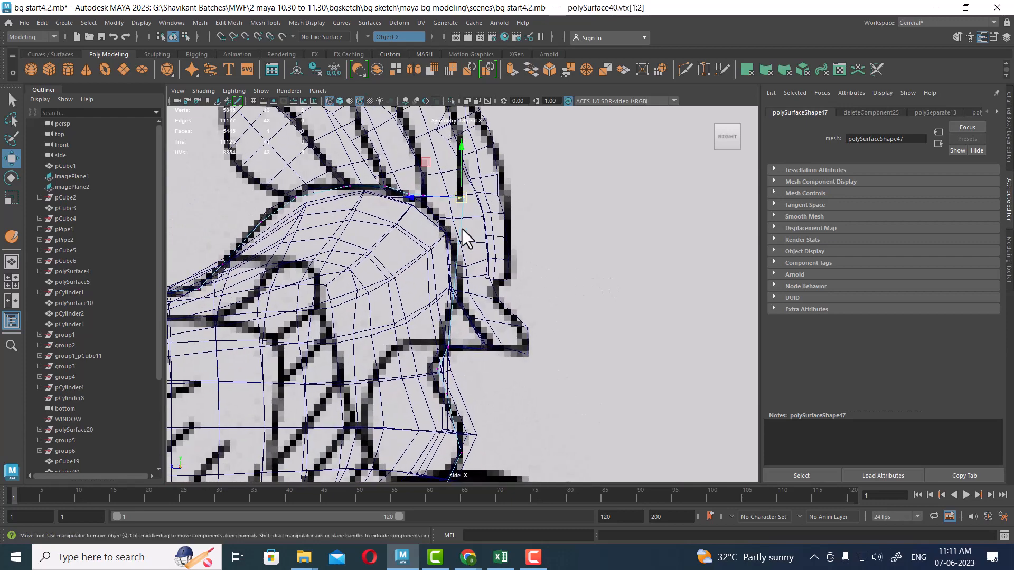
pyautogui.press('Delete')
pyautogui.scroll(-10, 426, 253)
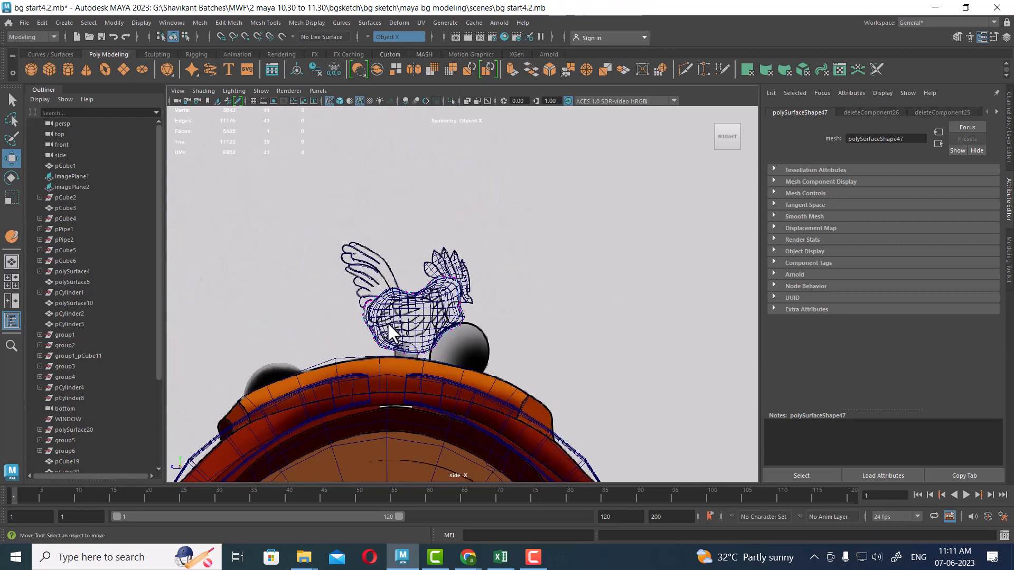
pyautogui.scroll(6, 388, 322)
pyautogui.moveTo(515, 219); pyautogui.dragTo(601, 168, button='right')
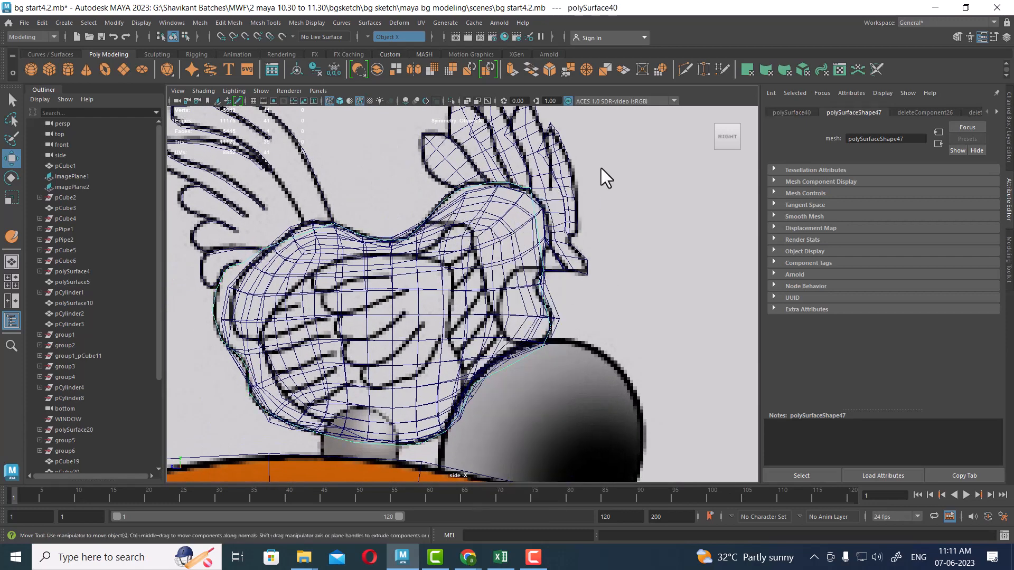
pyautogui.click(601, 168)
# Select the flat tail-feather surface, frame it in the shaded perspective view and isolate it.
pyautogui.keyDown('alt'); pyautogui.moveTo(496, 253); pyautogui.dragTo(566, 300, button='middle'); pyautogui.keyUp('alt')
pyautogui.scroll(1, 564, 269)
pyautogui.click(547, 214)
pyautogui.keyDown('alt'); pyautogui.moveTo(580, 229); pyautogui.dragTo(609, 262, button='middle'); pyautogui.keyUp('alt')
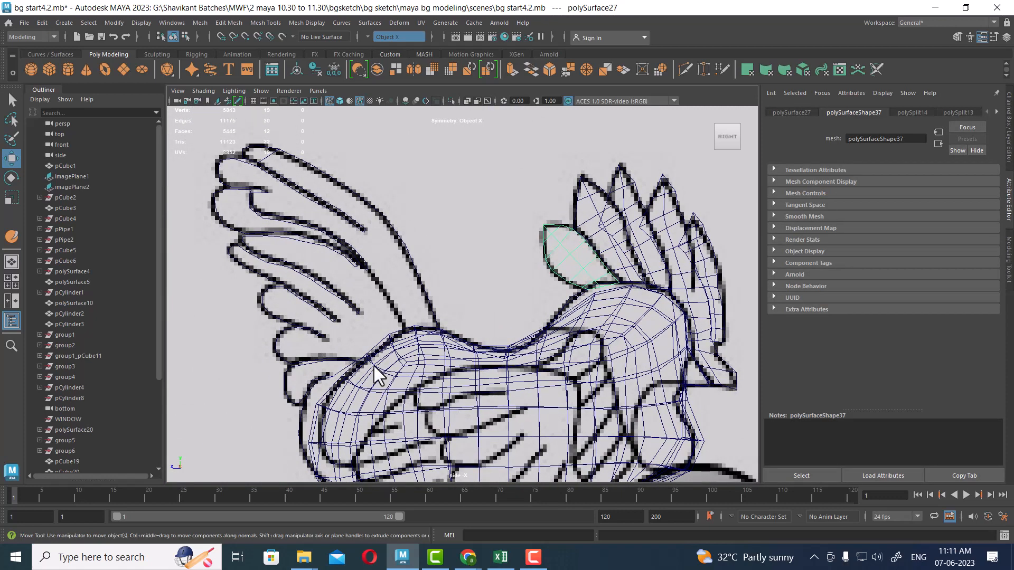
pyautogui.keyDown('alt'); pyautogui.moveTo(335, 325); pyautogui.dragTo(420, 333, button='middle'); pyautogui.keyUp('alt')
pyautogui.click(425, 246)
pyautogui.click(422, 254)
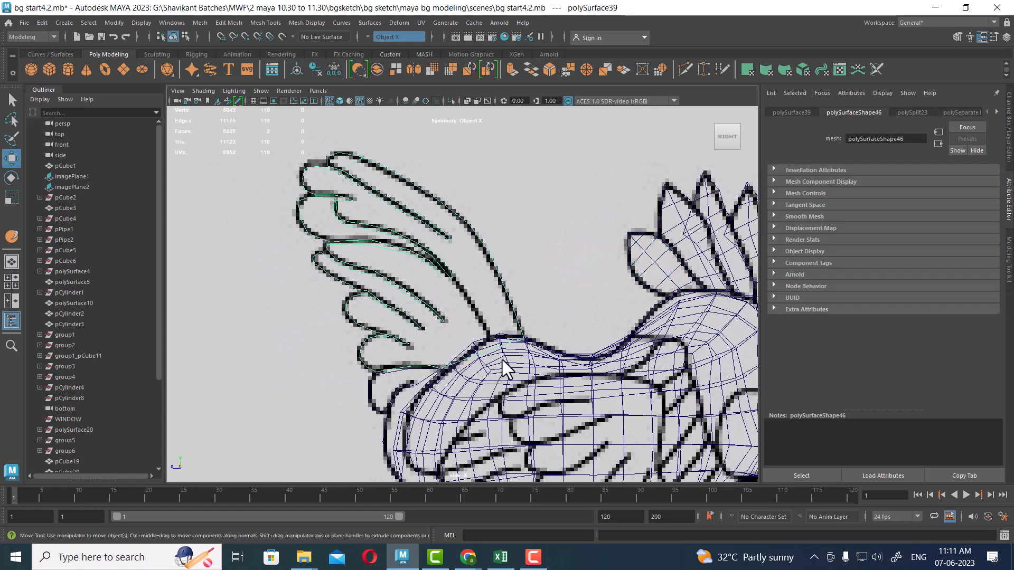
pyautogui.press('space')
pyautogui.press('space')
pyautogui.press('f')
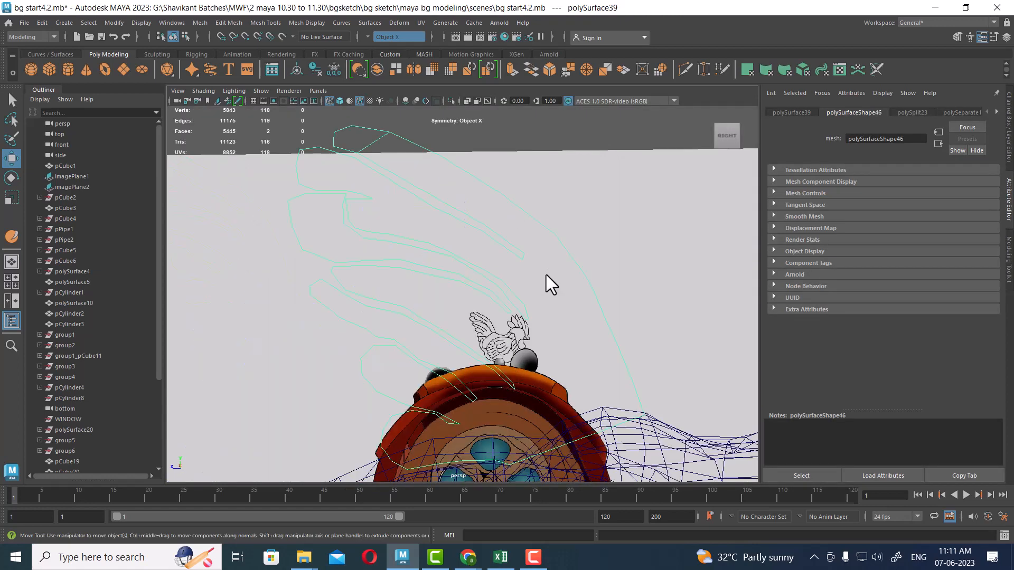
pyautogui.press('5')
pyautogui.moveTo(541, 276)
pyautogui.keyDown('alt'); pyautogui.mouseDown()
pyautogui.moveTo(483, 297)
pyautogui.moveTo(488, 327)
pyautogui.moveTo(541, 319)
pyautogui.moveTo(538, 227)
pyautogui.moveTo(540, 318)
pyautogui.mouseUp(); pyautogui.keyUp('alt')
pyautogui.moveTo(527, 272)
pyautogui.keyDown('alt'); pyautogui.mouseDown()
pyautogui.moveTo(533, 234)
pyautogui.moveTo(545, 235)
pyautogui.moveTo(534, 258)
pyautogui.moveTo(546, 306)
pyautogui.moveTo(507, 265)
pyautogui.moveTo(525, 294)
pyautogui.moveTo(507, 281)
pyautogui.moveTo(525, 224)
pyautogui.moveTo(524, 233)
pyautogui.moveTo(564, 240)
pyautogui.moveTo(619, 305)
pyautogui.moveTo(575, 233)
pyautogui.moveTo(601, 201)
pyautogui.mouseUp(); pyautogui.keyUp('alt')
pyautogui.hotkey('ctrl', '1')
# Use Multi-Cut to split the tail surface from the lowest feather gap's inner tip to the straight base edge.
pyautogui.keyDown('shift'); pyautogui.moveTo(600, 190); pyautogui.dragTo(523, 195, button='right'); pyautogui.keyUp('shift')
pyautogui.scroll(3, 441, 262)
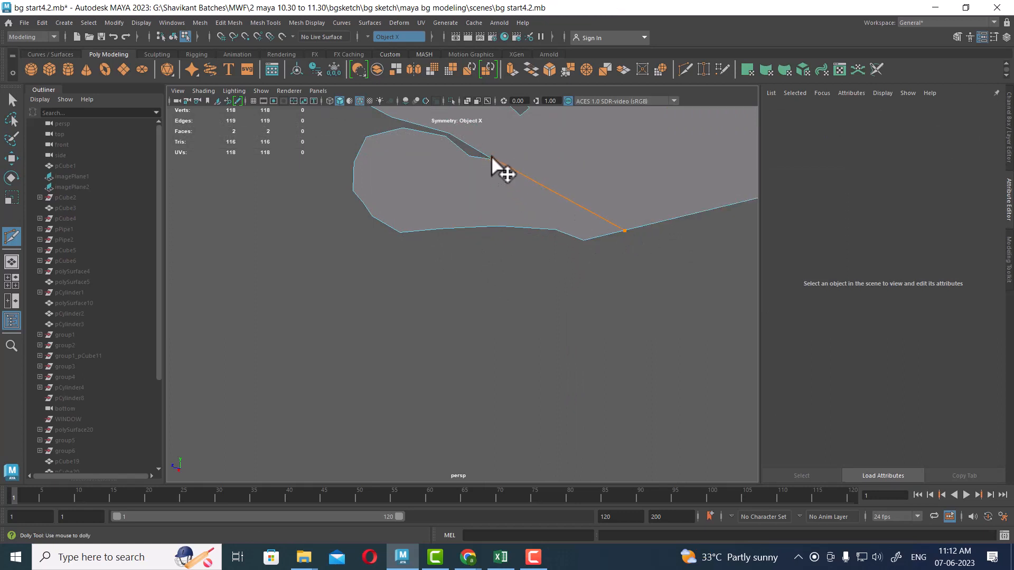
pyautogui.press('Escape')
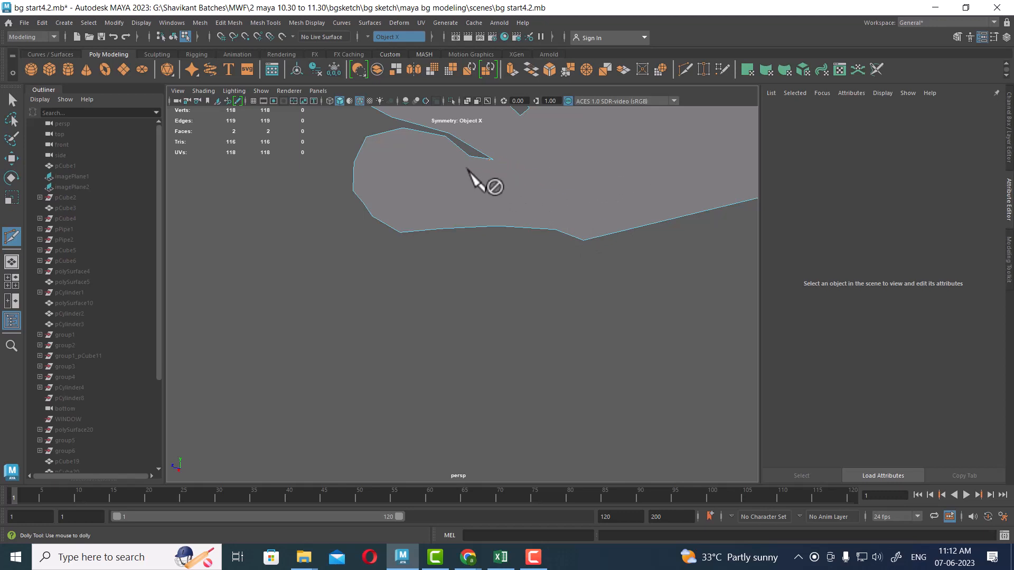
pyautogui.keyDown('alt'); pyautogui.moveTo(507, 182); pyautogui.dragTo(493, 208); pyautogui.keyUp('alt')
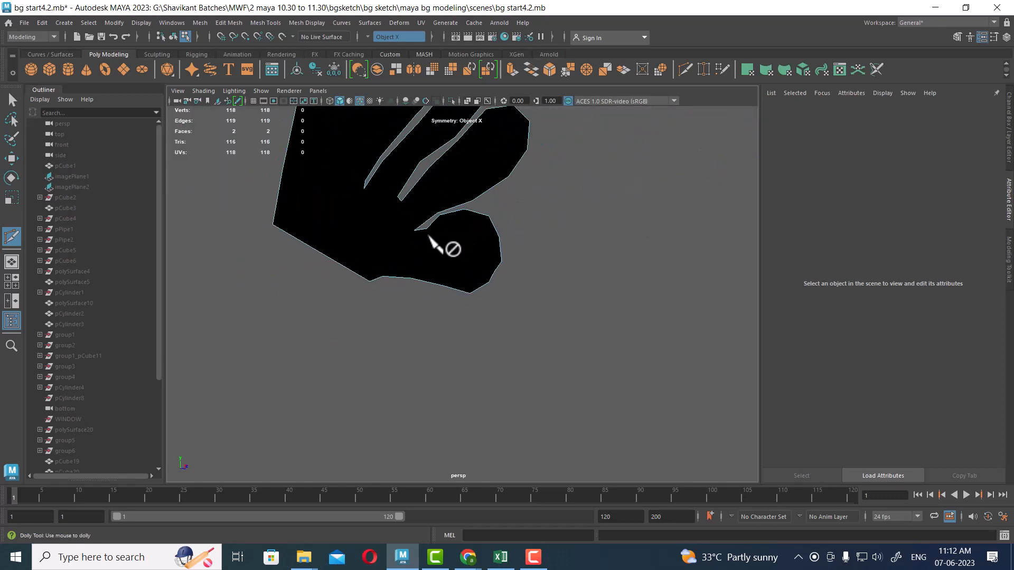
pyautogui.keyDown('alt'); pyautogui.moveTo(404, 237); pyautogui.dragTo(342, 222); pyautogui.keyUp('alt')
pyautogui.scroll(3, 446, 264)
pyautogui.keyDown('alt'); pyautogui.moveTo(342, 222); pyautogui.dragTo(464, 229, button='middle'); pyautogui.keyUp('alt')
pyautogui.scroll(1, 464, 228)
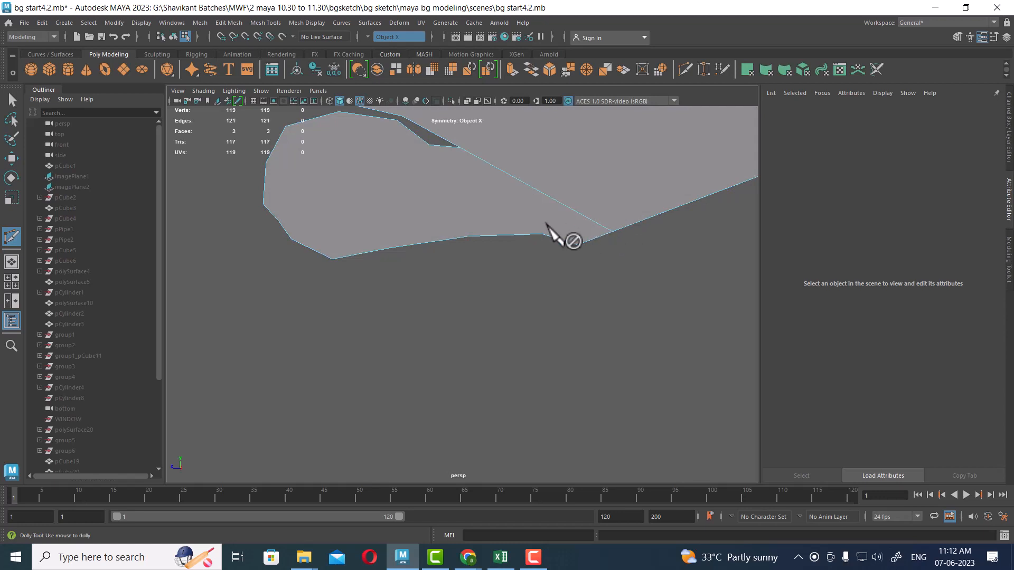
# Cut edges to the tail's base from both inner corners of the second-lowest gap and from the third gap's tip.
pyautogui.keyDown('alt'); pyautogui.moveTo(547, 225); pyautogui.dragTo(434, 299, button='middle'); pyautogui.keyUp('alt')
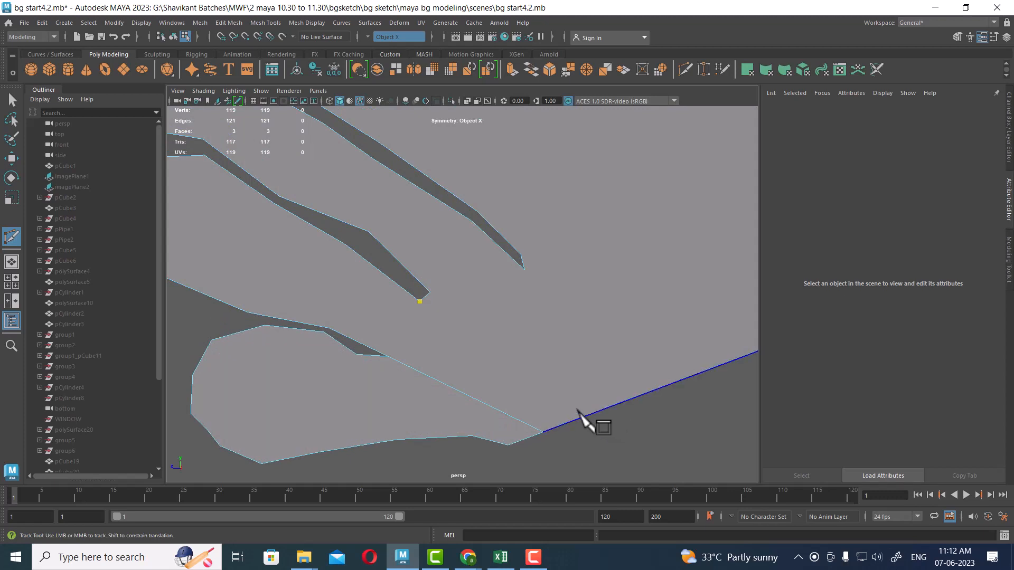
pyautogui.rightClick(642, 366)
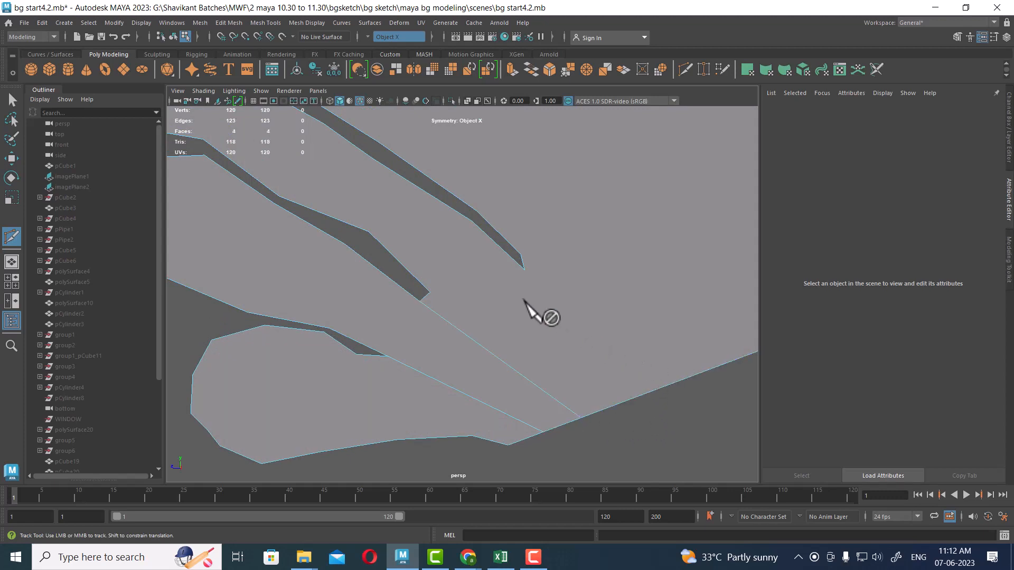
pyautogui.click(430, 291)
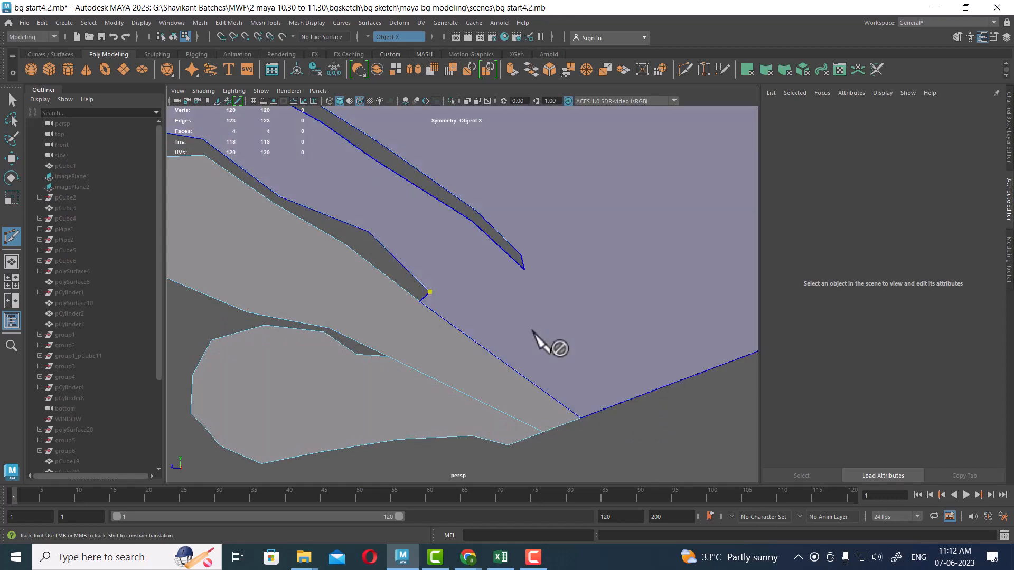
pyautogui.click(606, 410)
pyautogui.rightClick(606, 410)
pyautogui.click(524, 270)
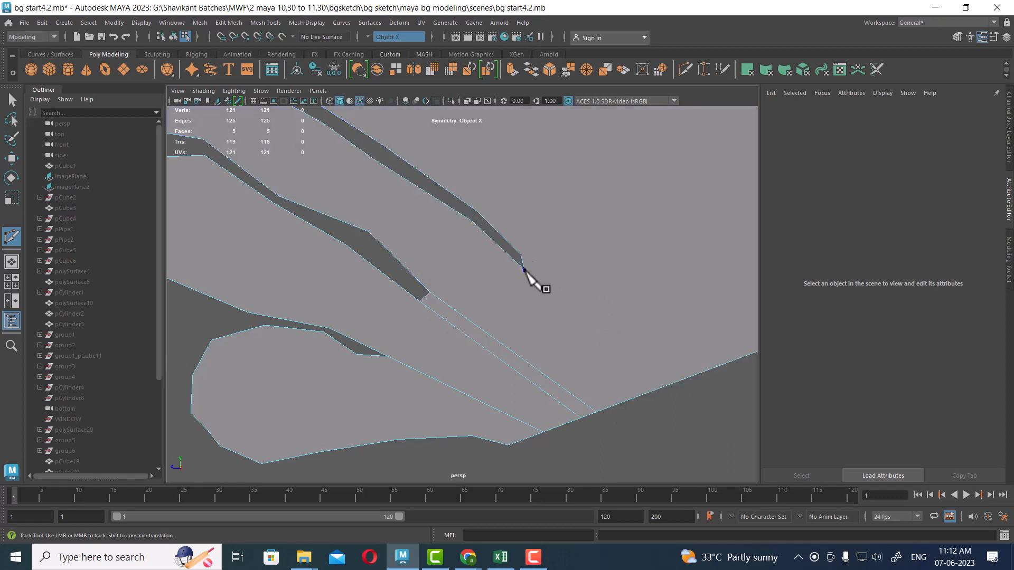
pyautogui.click(617, 404)
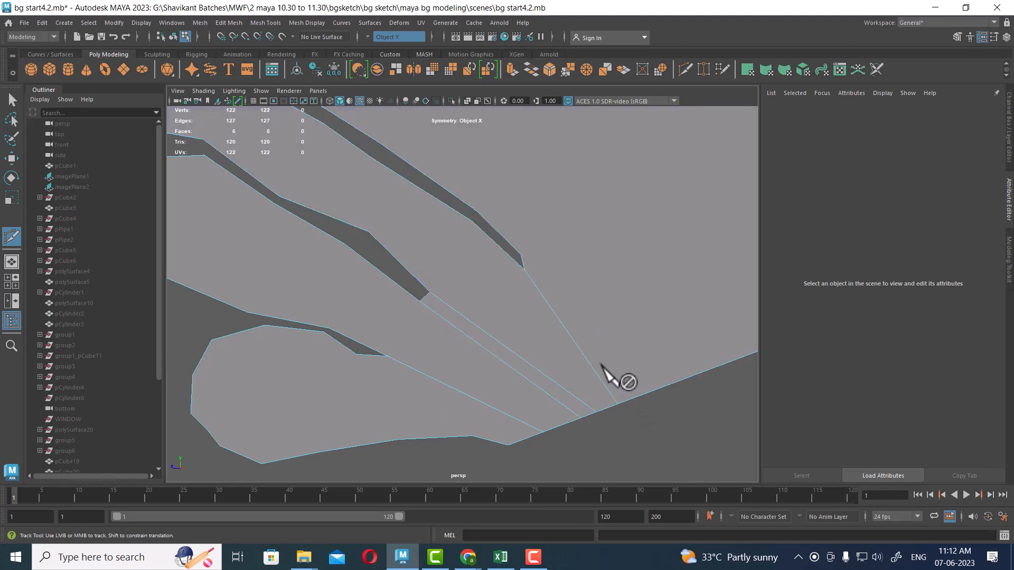
# Cut two edges from the inner corners of the fourth feather gap down to the tail's base edge.
pyautogui.keyDown('alt'); pyautogui.moveTo(601, 363); pyautogui.dragTo(599, 184, button='middle'); pyautogui.keyUp('alt')
pyautogui.click(453, 318)
pyautogui.scroll(-1, 626, 371)
pyautogui.click(585, 399)
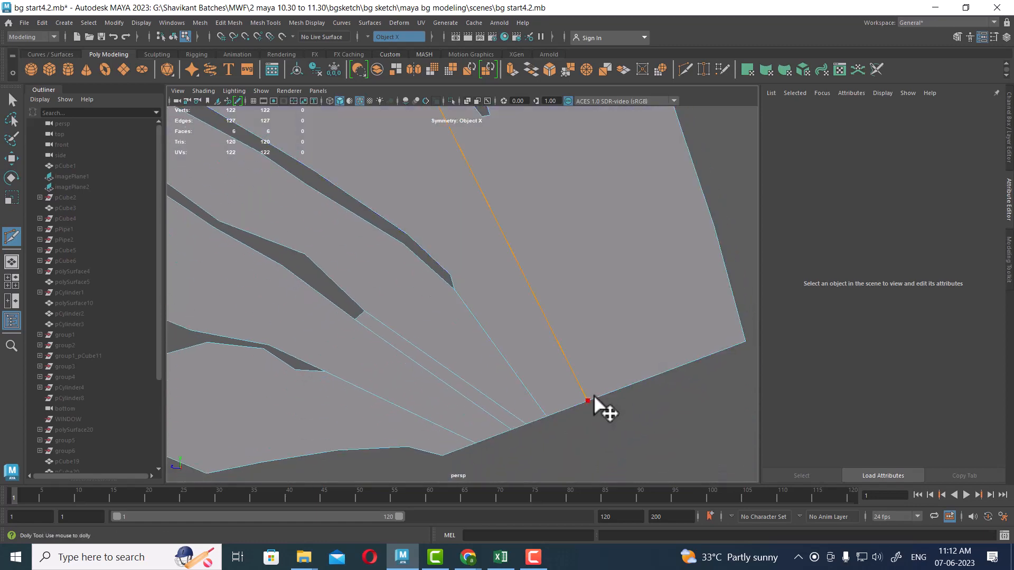
pyautogui.rightClick(594, 397)
pyautogui.keyDown('alt'); pyautogui.moveTo(532, 261); pyautogui.dragTo(551, 306, button='middle'); pyautogui.keyUp('alt')
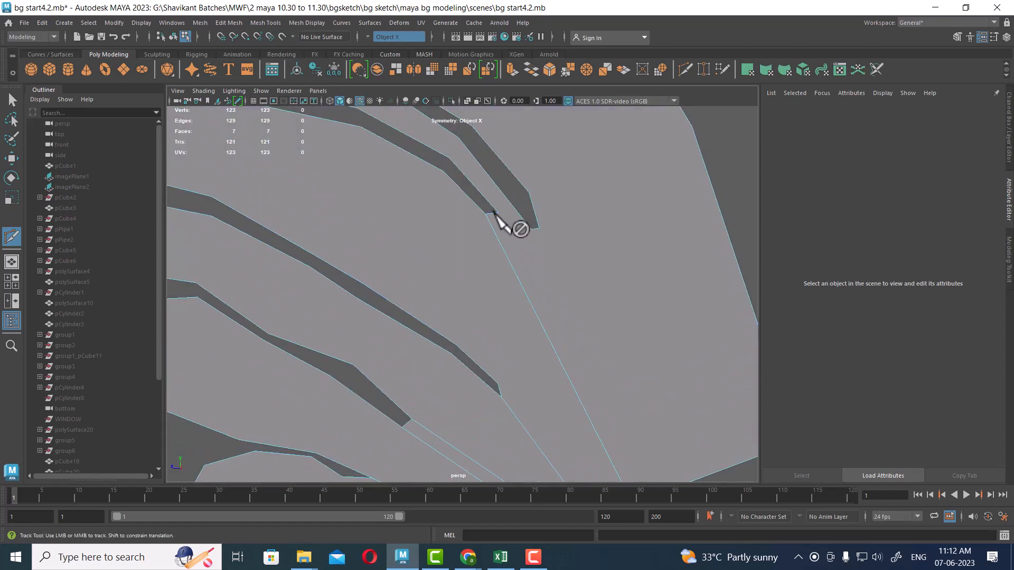
pyautogui.click(498, 213)
pyautogui.keyDown('alt'); pyautogui.moveTo(715, 448); pyautogui.dragTo(640, 358, button='middle'); pyautogui.keyUp('alt')
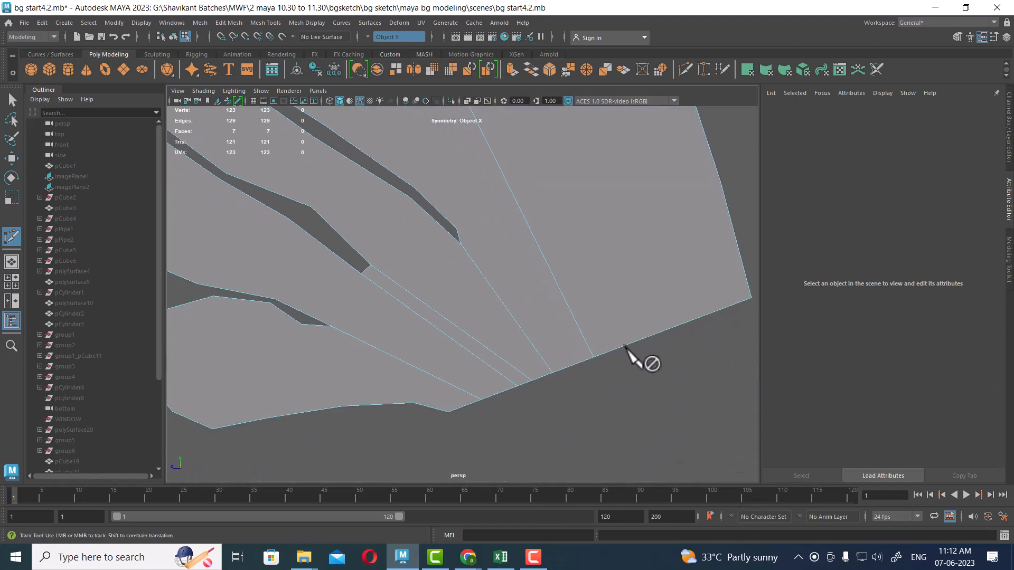
pyautogui.rightClick(633, 326)
# Cut two edges from the inner corners of the fifth feather gap down to the tail's base edge.
pyautogui.keyDown('alt'); pyautogui.moveTo(578, 279); pyautogui.dragTo(580, 310, button='middle'); pyautogui.keyUp('alt')
pyautogui.click(505, 188)
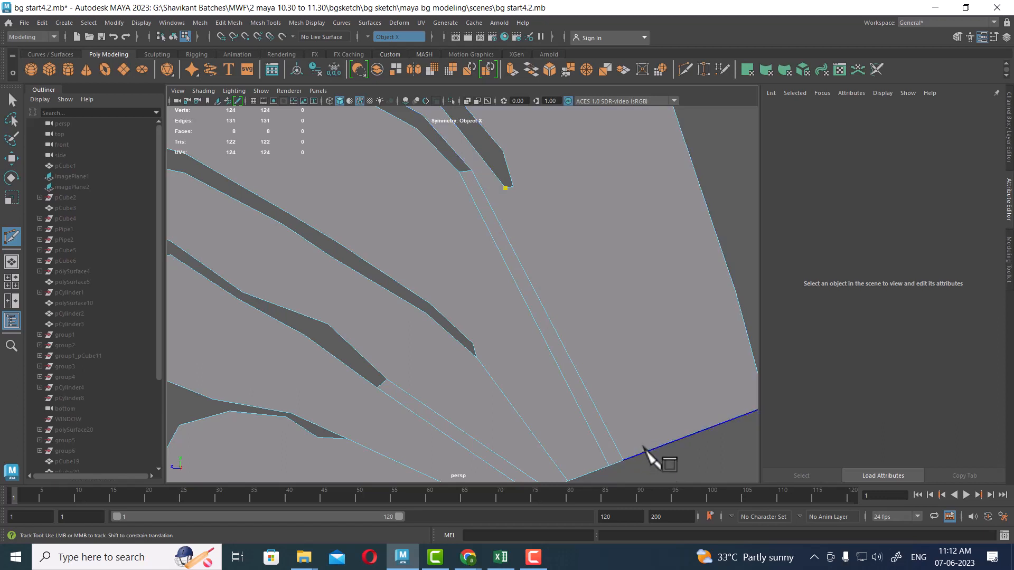
pyautogui.click(643, 449)
pyautogui.rightClick(643, 449)
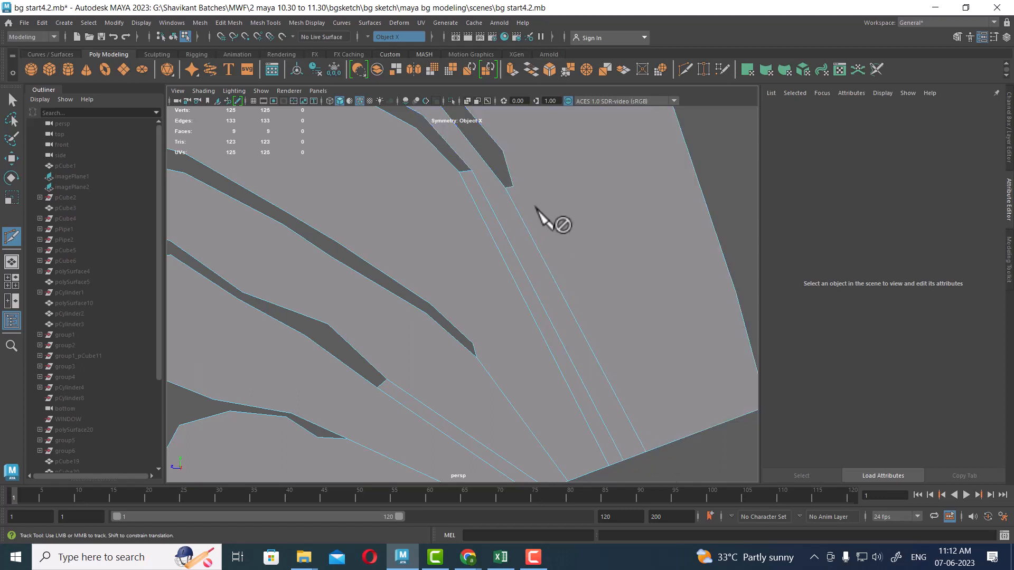
pyautogui.click(513, 186)
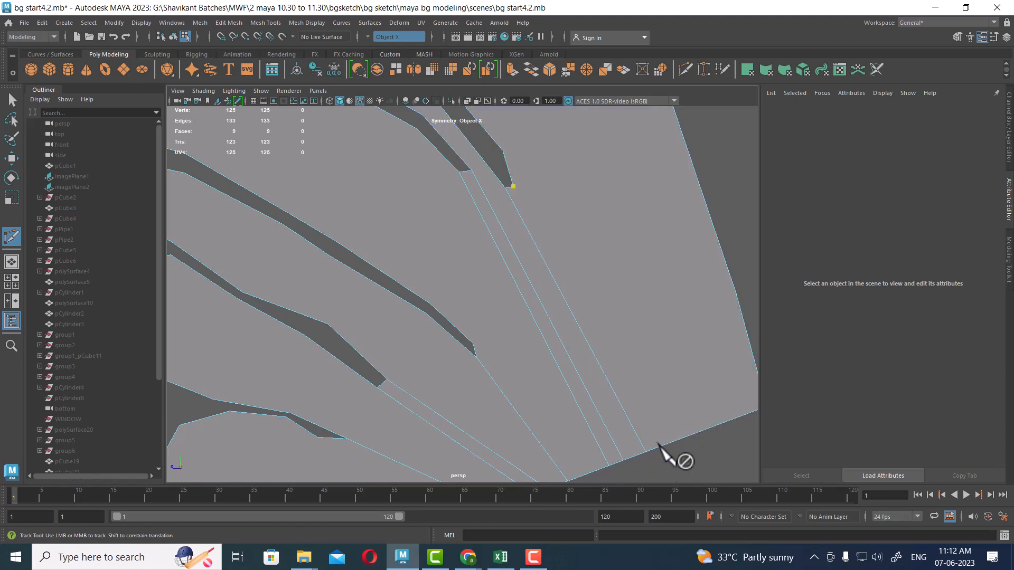
# Cut two edges from the inner corners of the uppermost long feather gap down to the tail's base edge.
pyautogui.keyDown('alt'); pyautogui.moveTo(612, 277); pyautogui.dragTo(597, 314, button='middle'); pyautogui.keyUp('alt')
pyautogui.keyDown('alt'); pyautogui.moveTo(562, 284); pyautogui.dragTo(584, 389, button='middle'); pyautogui.keyUp('alt')
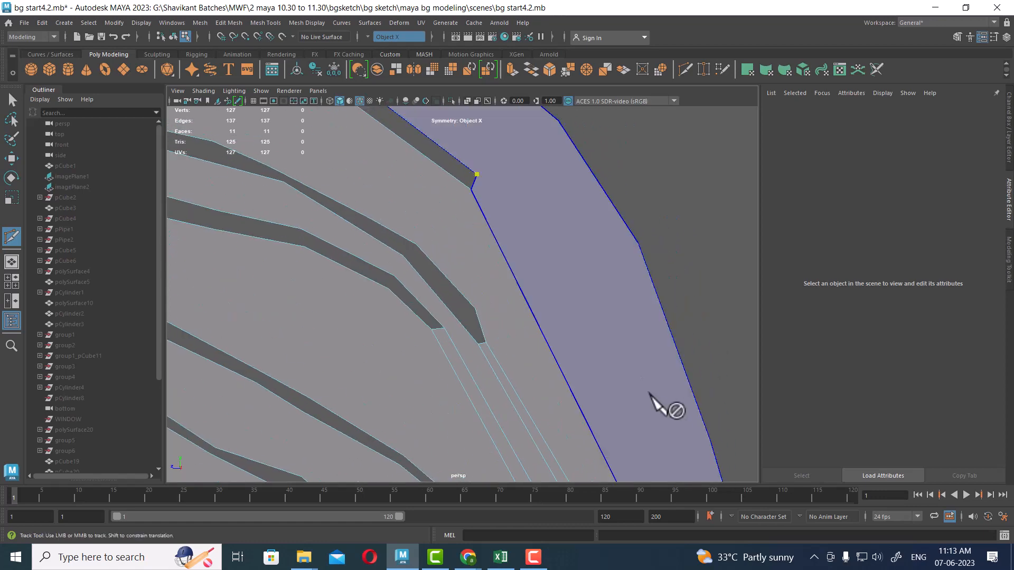
pyautogui.keyDown('alt'); pyautogui.moveTo(661, 404); pyautogui.dragTo(634, 365, button='middle'); pyautogui.keyUp('alt')
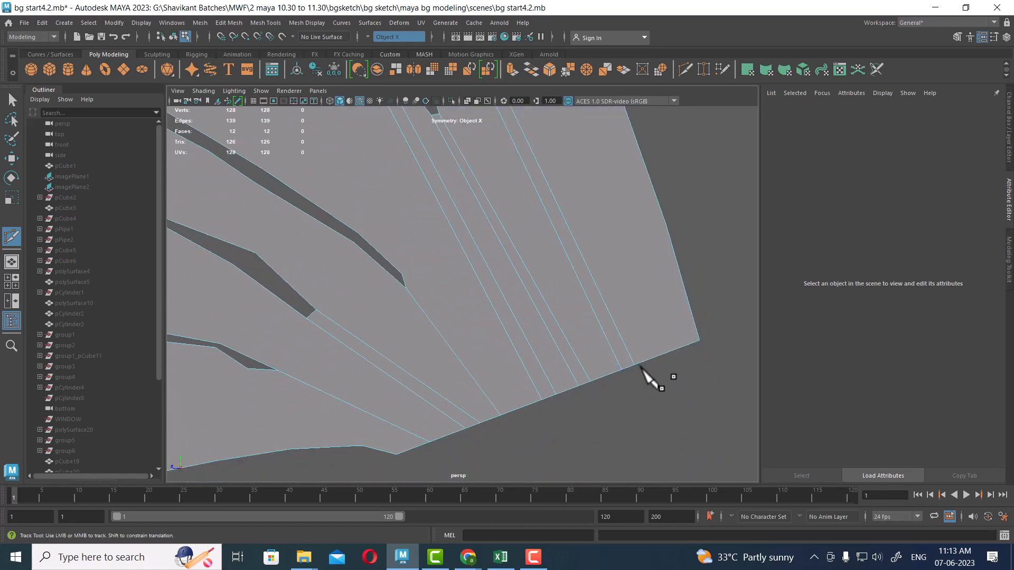
# Cut an edge across the top tail feather from the uppermost gap's outer corner to the nearest outer-border vertex.
pyautogui.keyDown('alt'); pyautogui.moveTo(649, 377); pyautogui.dragTo(632, 248, button='right'); pyautogui.keyUp('alt')
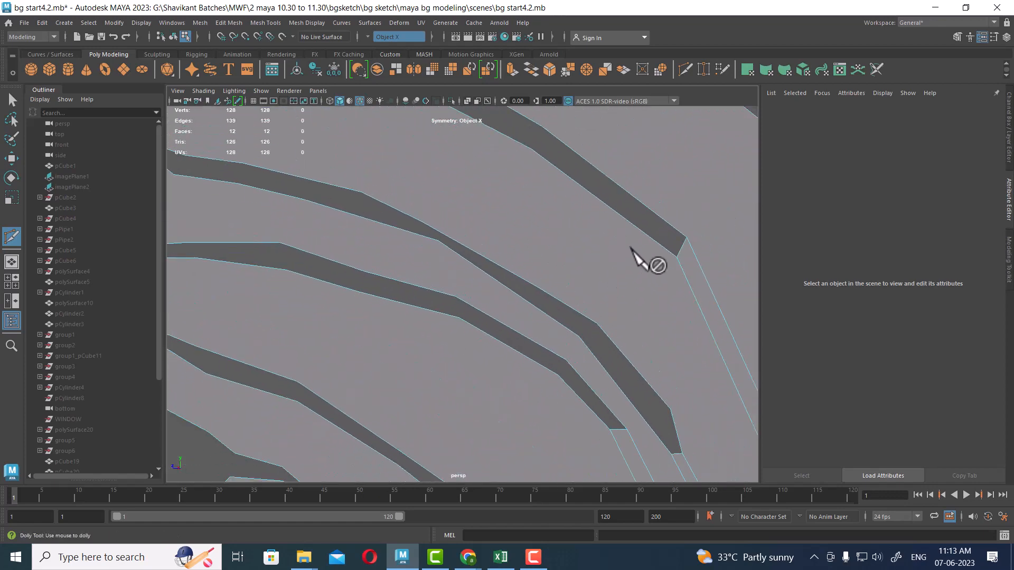
pyautogui.keyDown('alt'); pyautogui.moveTo(632, 249); pyautogui.dragTo(622, 295, button='middle'); pyautogui.keyUp('alt')
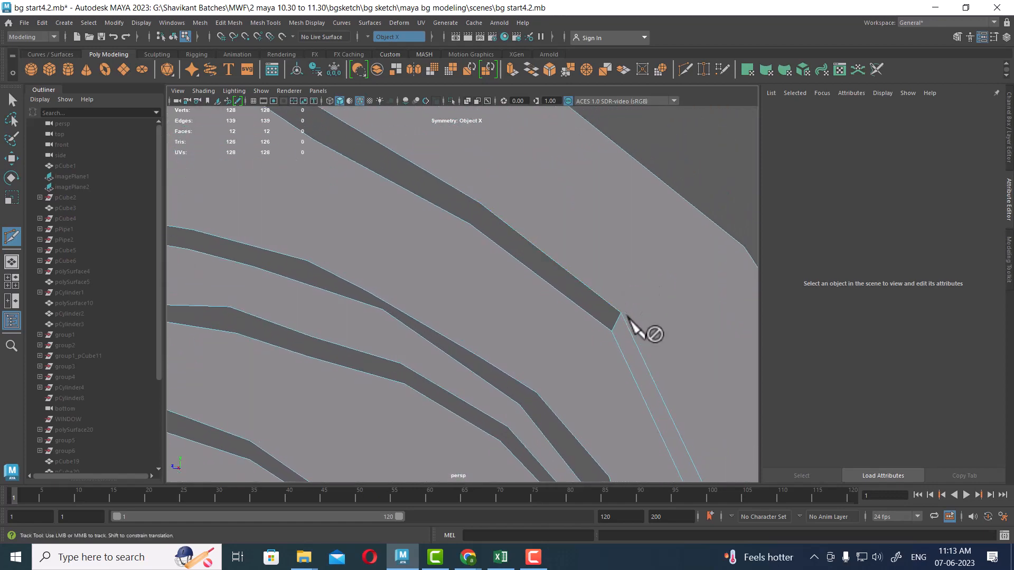
pyautogui.click(623, 314)
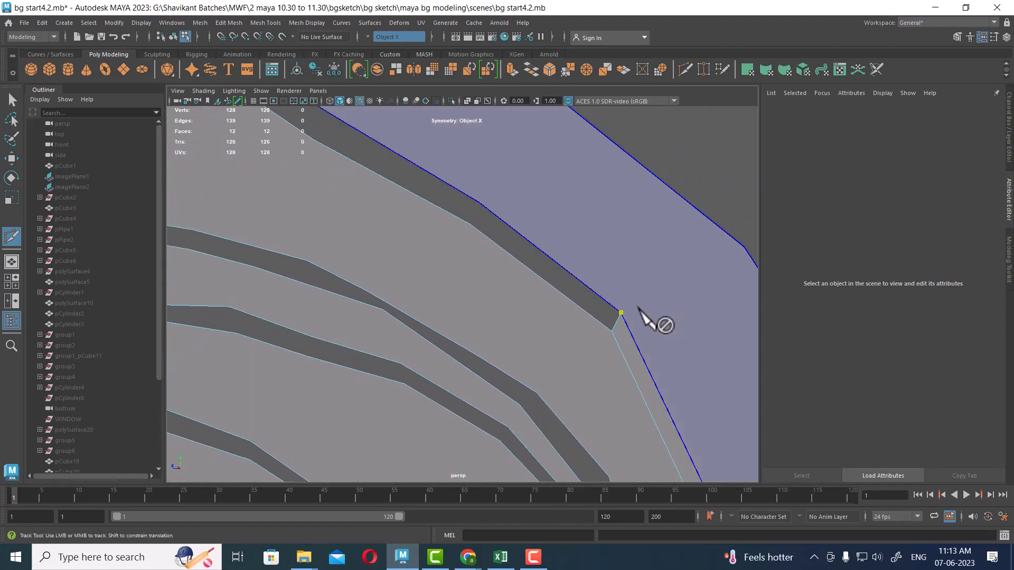
pyautogui.click(746, 252)
pyautogui.rightClick(746, 252)
pyautogui.keyDown('alt'); pyautogui.moveTo(663, 244); pyautogui.dragTo(607, 264, button='right'); pyautogui.keyUp('alt')
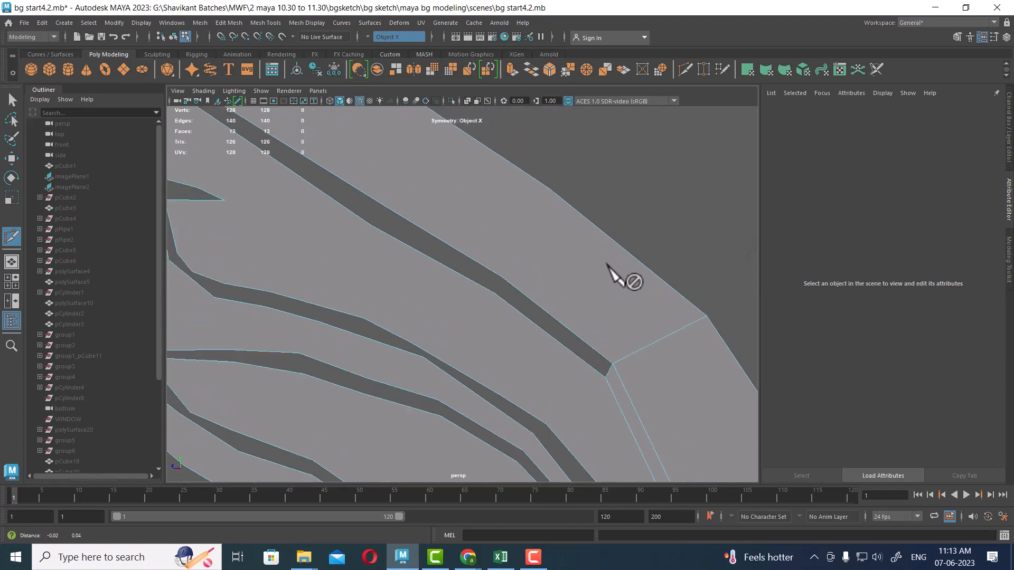
pyautogui.keyDown('alt'); pyautogui.moveTo(607, 264); pyautogui.dragTo(619, 319, button='middle'); pyautogui.keyUp('alt')
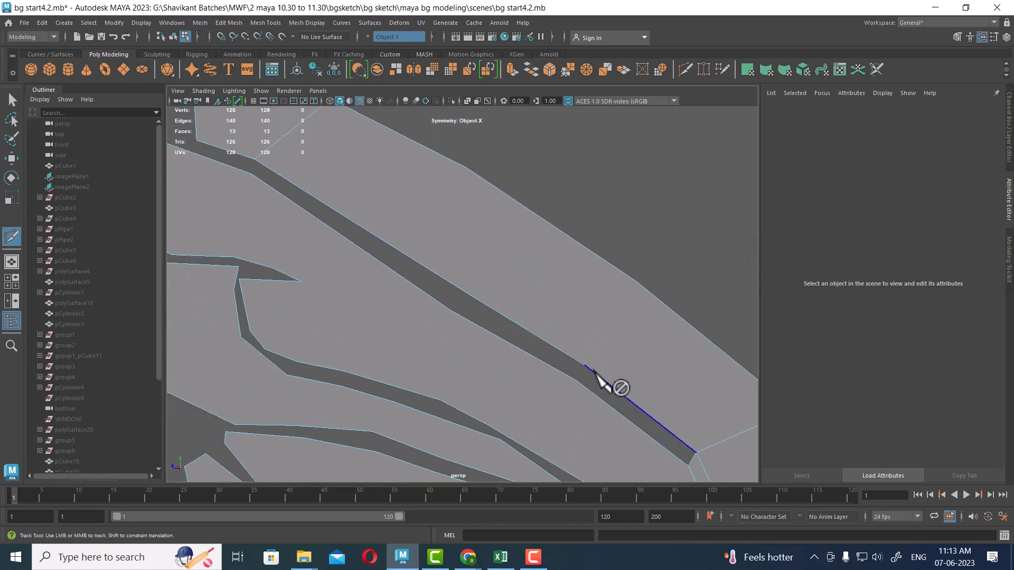
# Cut two edges across the middle of the top tail feather, between its inner gap side and its outer border.
pyautogui.click(651, 295)
pyautogui.rightClick(651, 295)
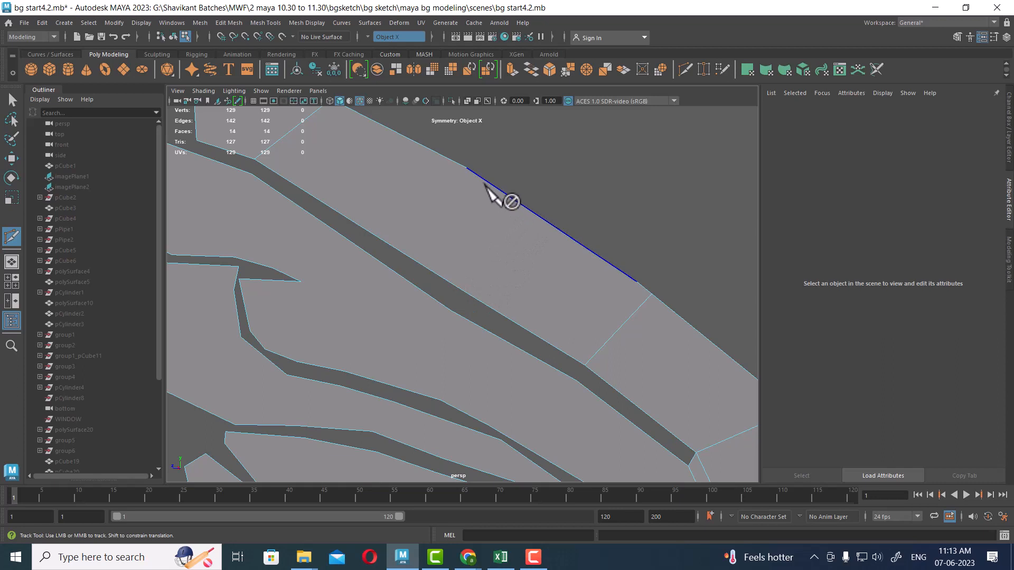
pyautogui.click(467, 168)
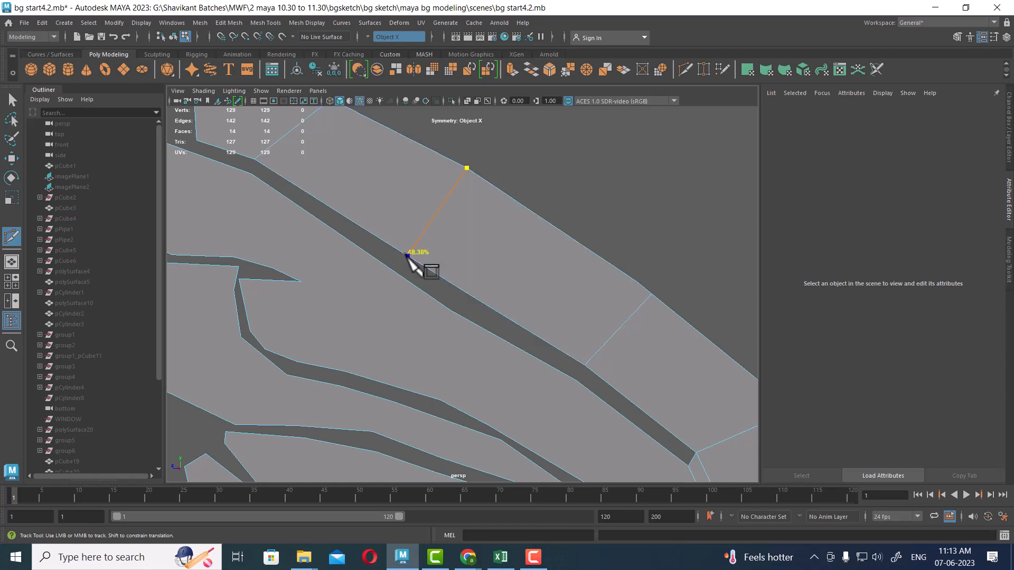
pyautogui.click(407, 256)
pyautogui.rightClick(553, 288)
# Cut two edges across the second feather just inward of its notch, from its lower-side vertices to its upper side.
pyautogui.keyDown('alt'); pyautogui.moveTo(397, 253); pyautogui.dragTo(477, 256, button='middle'); pyautogui.keyUp('alt')
pyautogui.keyDown('alt'); pyautogui.moveTo(478, 258); pyautogui.dragTo(534, 301, button='right'); pyautogui.keyUp('alt')
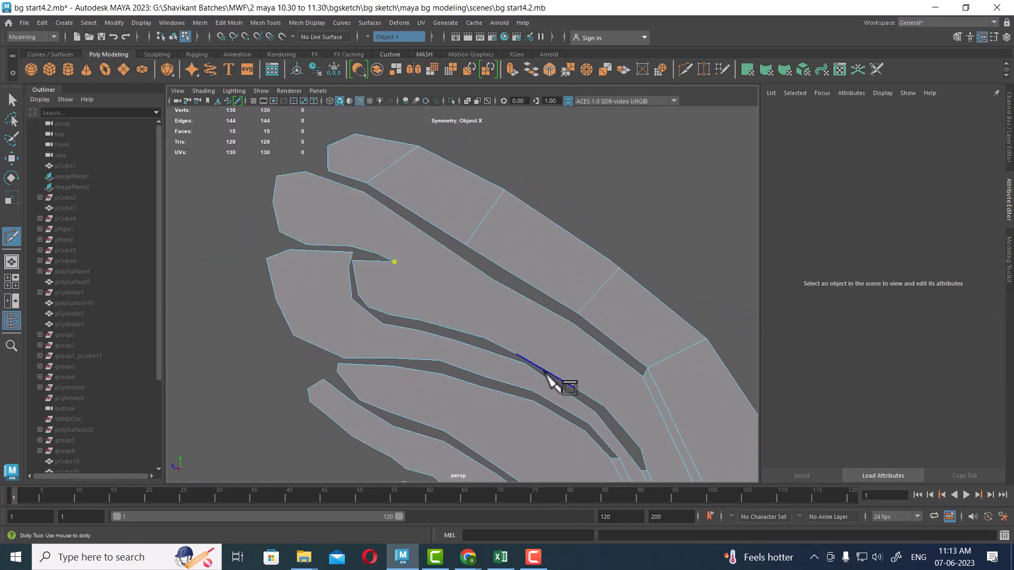
pyautogui.keyDown('alt'); pyautogui.moveTo(546, 324); pyautogui.dragTo(502, 253, button='middle'); pyautogui.keyUp('alt')
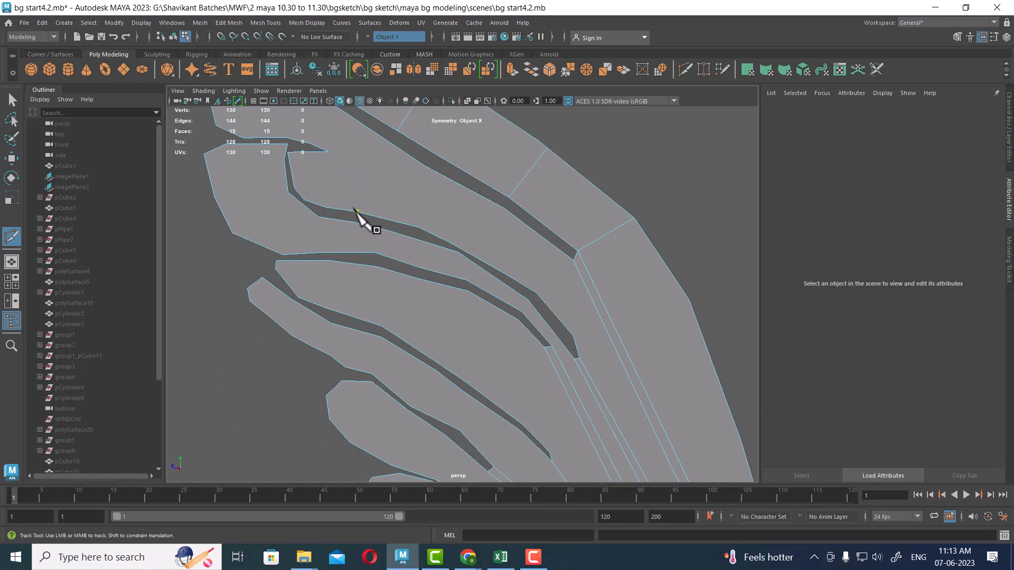
pyautogui.click(387, 141)
pyautogui.rightClick(393, 158)
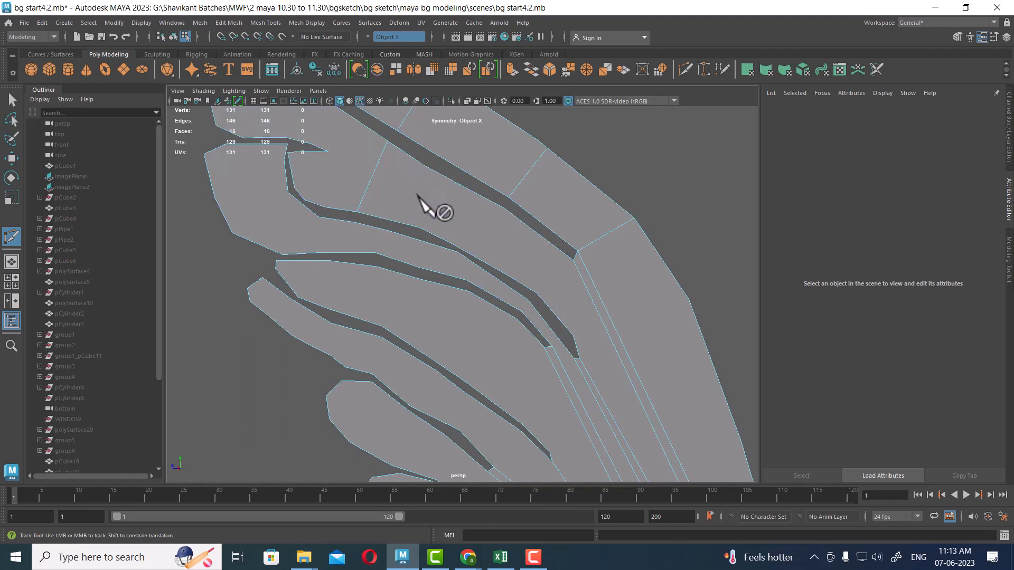
pyautogui.click(418, 228)
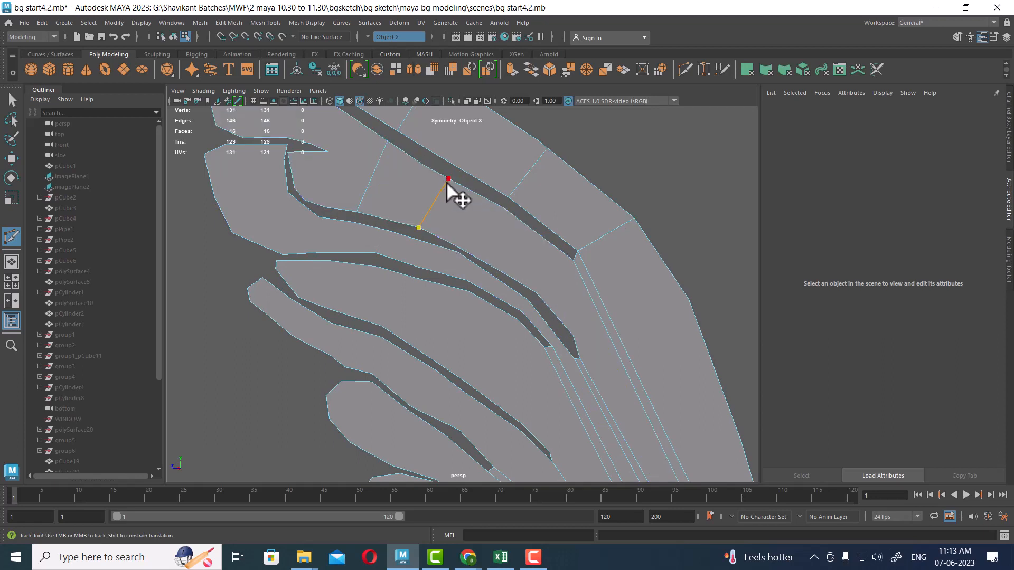
pyautogui.click(469, 190)
pyautogui.rightClick(523, 229)
# Cut two more edges across the second feather toward its base, the last starting at the uppermost gap's inner corner.
pyautogui.click(504, 209)
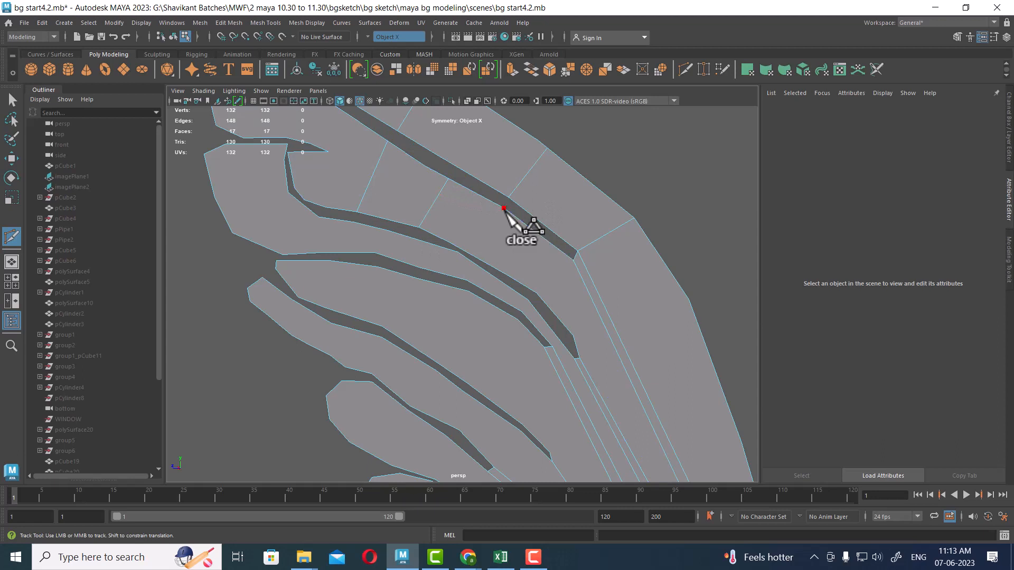
pyautogui.click(476, 256)
pyautogui.rightClick(550, 247)
pyautogui.click(572, 260)
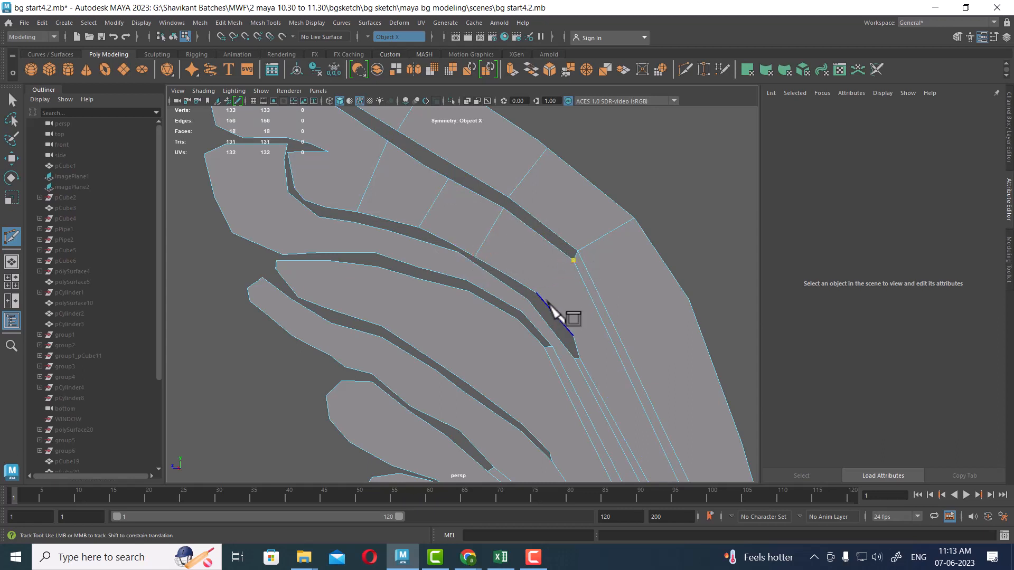
pyautogui.click(536, 293)
pyautogui.rightClick(533, 290)
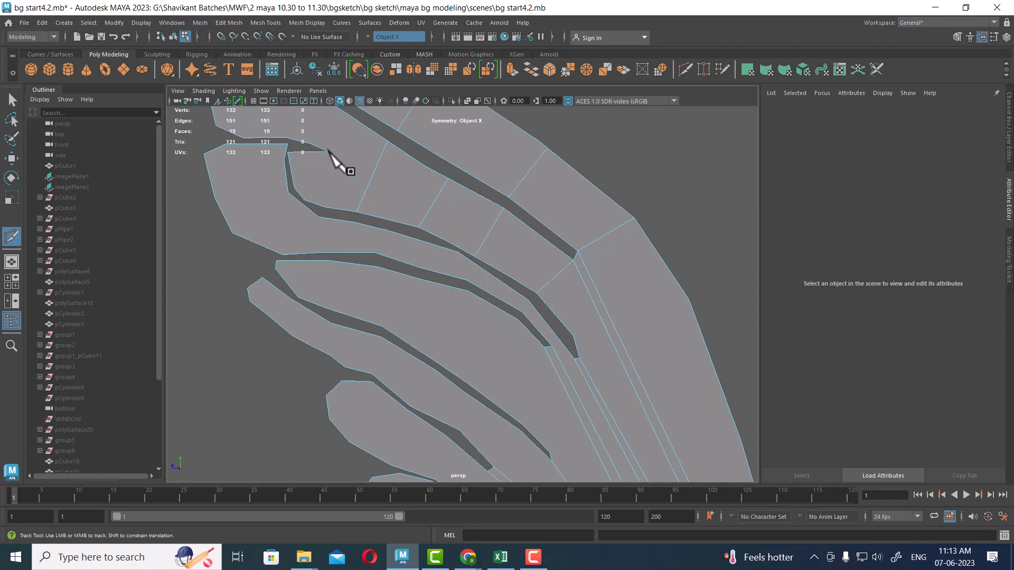
# Cut a lengthwise edge along the second feather from the notch tip through the cross edges to the last one.
pyautogui.click(329, 152)
pyautogui.click(555, 276)
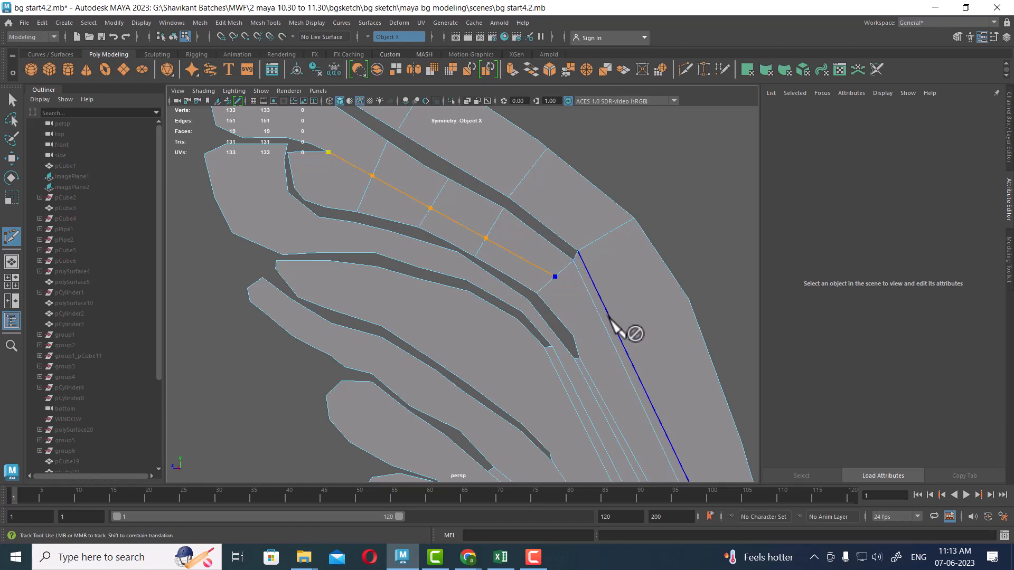
pyautogui.rightClick(607, 323)
# Cut an edge from the inner end of the gap below the second feather across to the outer-border vertex.
pyautogui.keyDown('alt'); pyautogui.moveTo(614, 349); pyautogui.dragTo(527, 199, button='middle'); pyautogui.keyUp('alt')
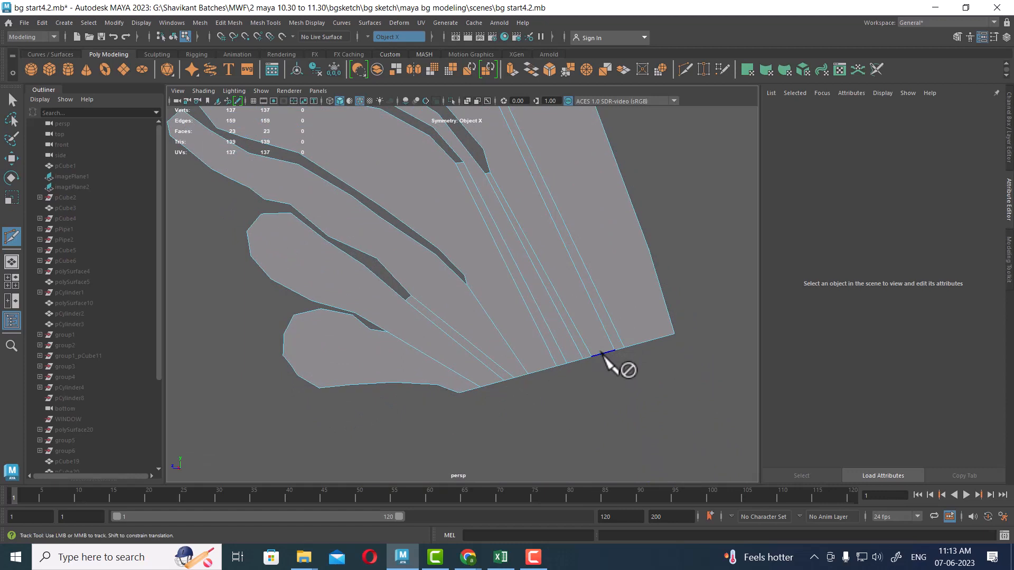
pyautogui.keyDown('alt'); pyautogui.moveTo(557, 264); pyautogui.dragTo(567, 316, button='middle'); pyautogui.keyUp('alt')
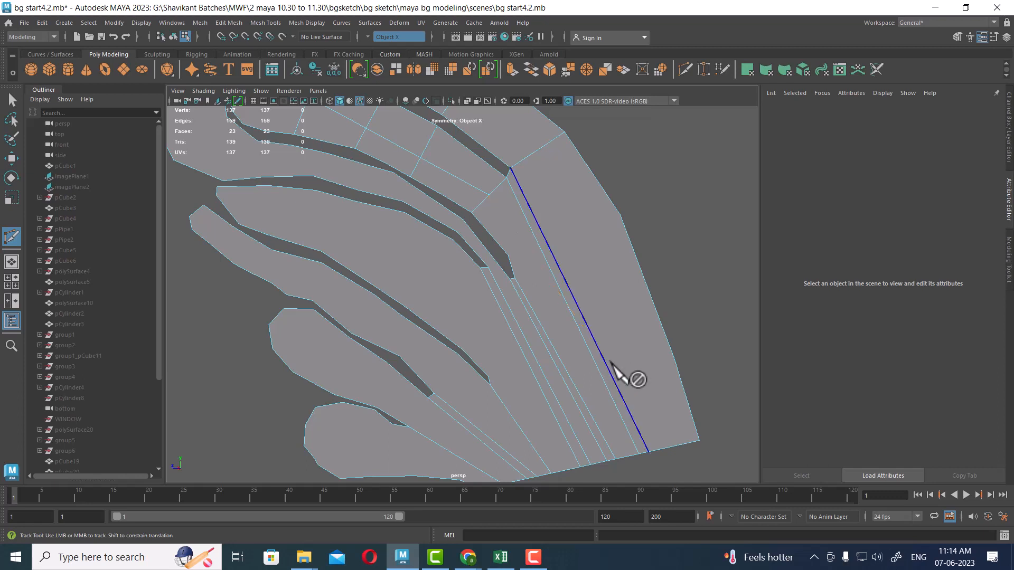
pyautogui.keyDown('alt'); pyautogui.moveTo(607, 334); pyautogui.dragTo(613, 275, button='middle'); pyautogui.keyUp('alt')
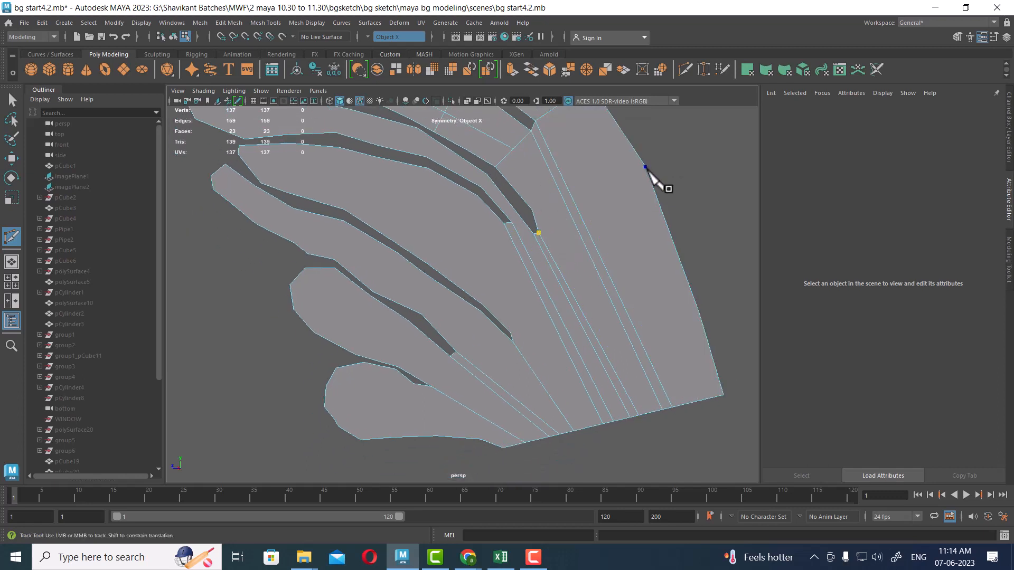
pyautogui.rightClick(638, 187)
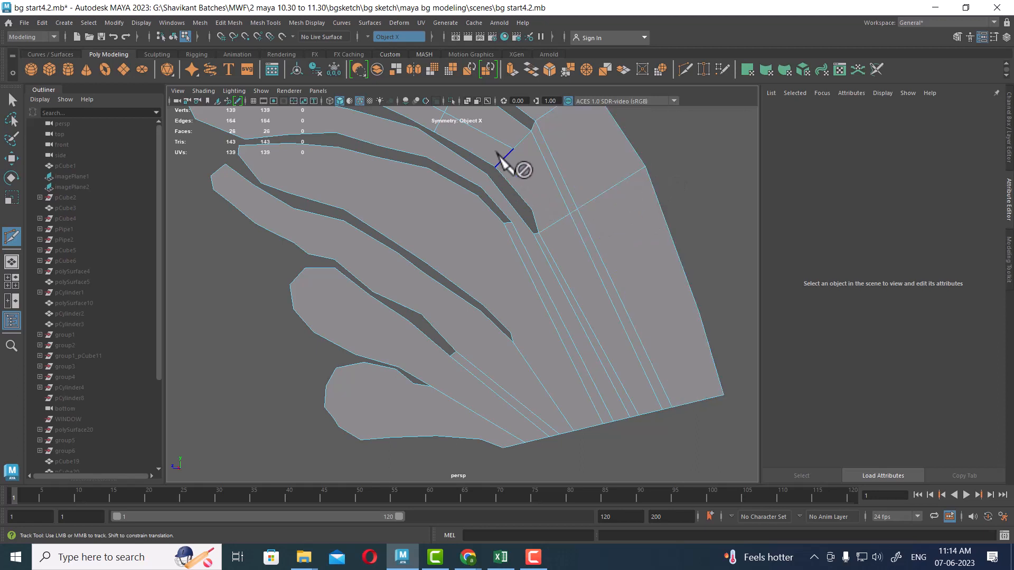
# Extend the second feather's lengthwise edge through the new cross edge down to the tail's base edge.
pyautogui.click(512, 149)
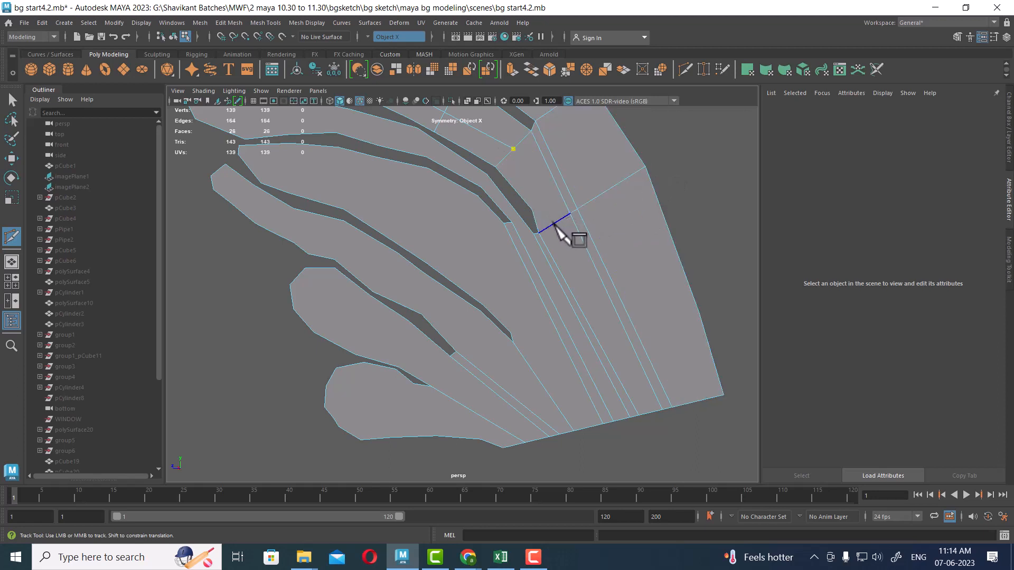
pyautogui.click(553, 224)
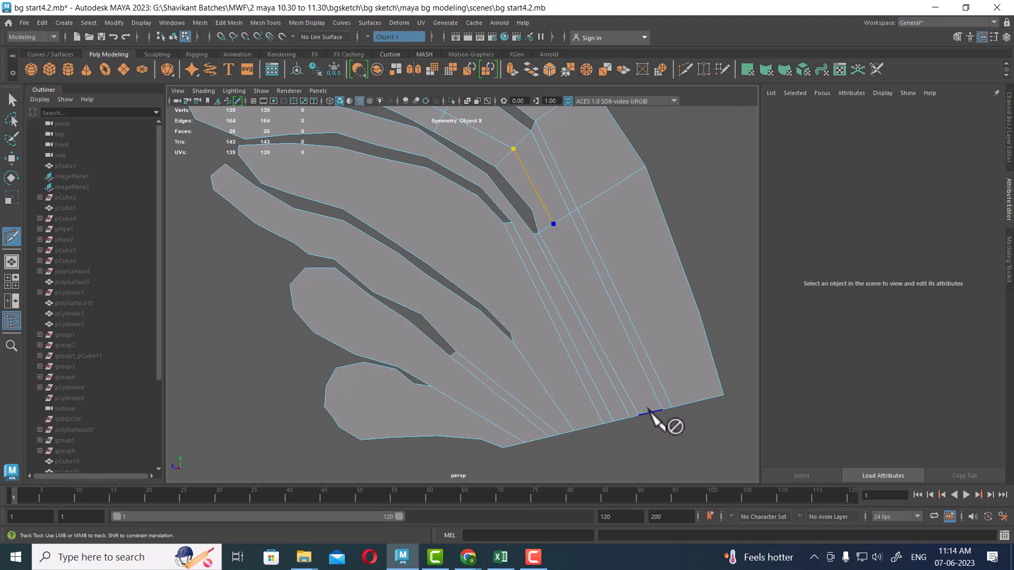
pyautogui.press('Return')
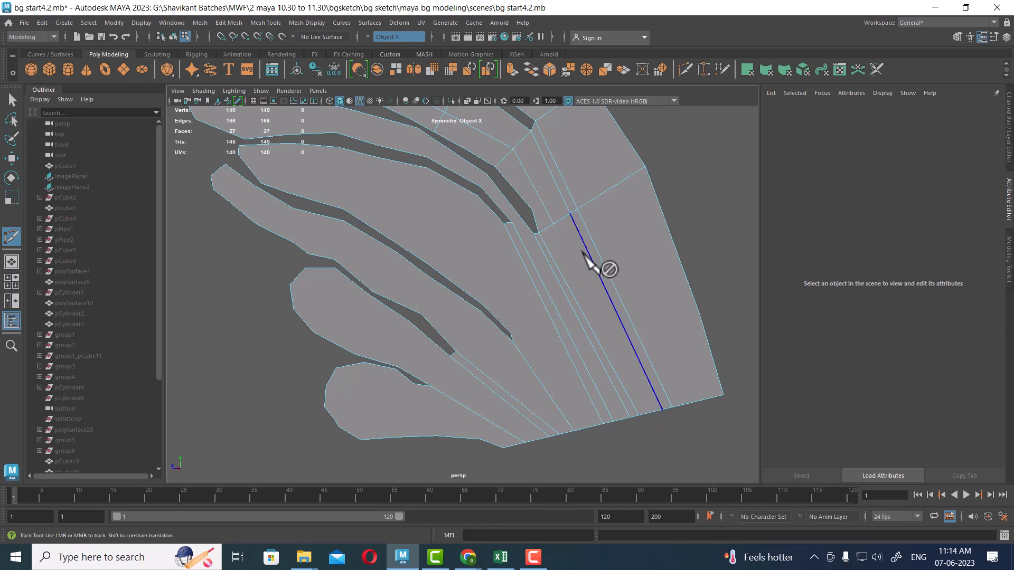
pyautogui.click(552, 224)
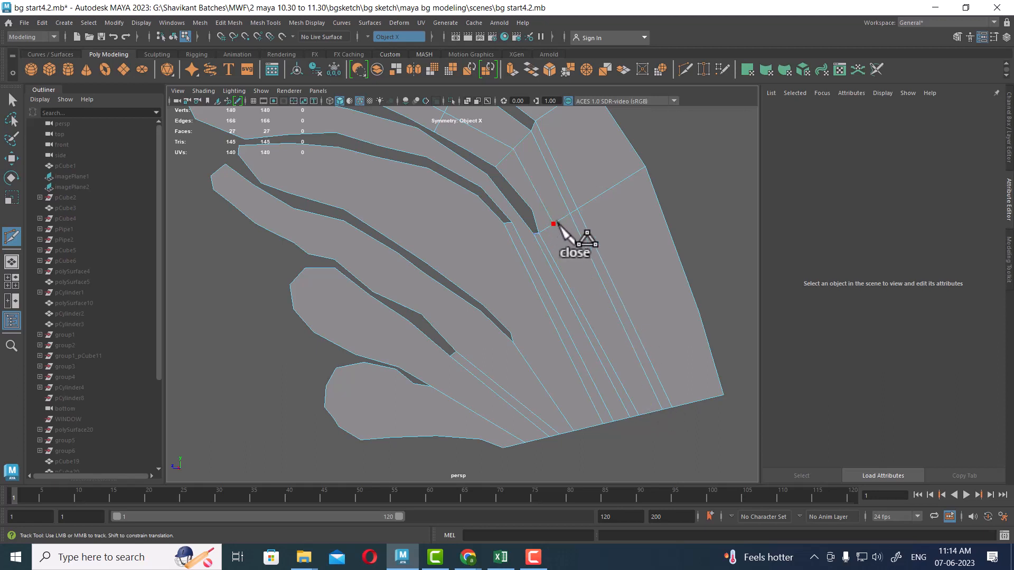
pyautogui.click(649, 412)
pyautogui.press('Return')
# Cut two edges across the second feather's outer lobe near its tip, joining upper-side vertices to lower-side vertices.
pyautogui.keyDown('alt'); pyautogui.moveTo(534, 240); pyautogui.dragTo(603, 318, button='middle'); pyautogui.keyUp('alt')
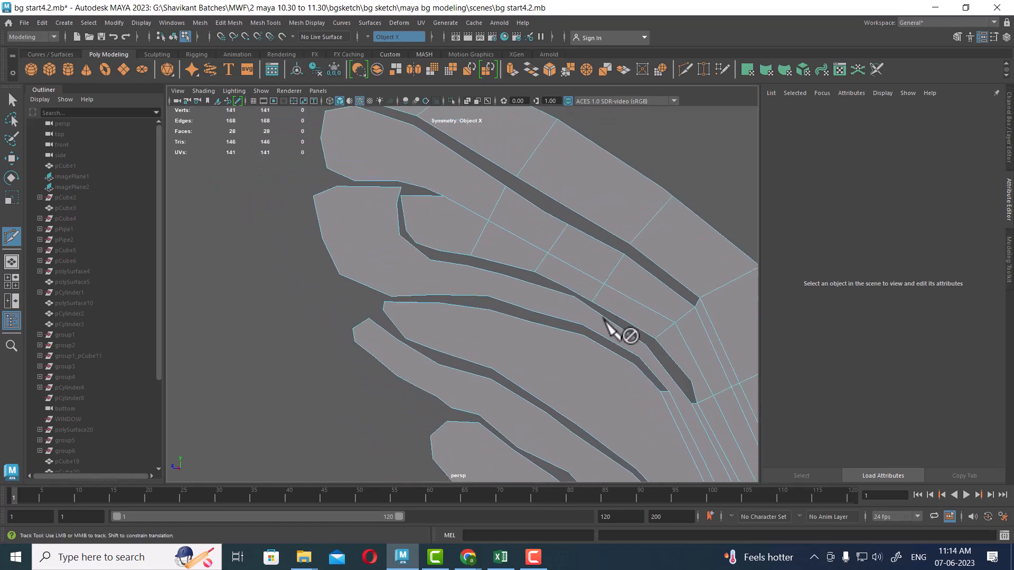
pyautogui.keyDown('alt'); pyautogui.moveTo(442, 165); pyautogui.dragTo(507, 220, button='middle'); pyautogui.keyUp('alt')
pyautogui.keyDown('alt'); pyautogui.moveTo(507, 220); pyautogui.dragTo(529, 194, button='right'); pyautogui.keyUp('alt')
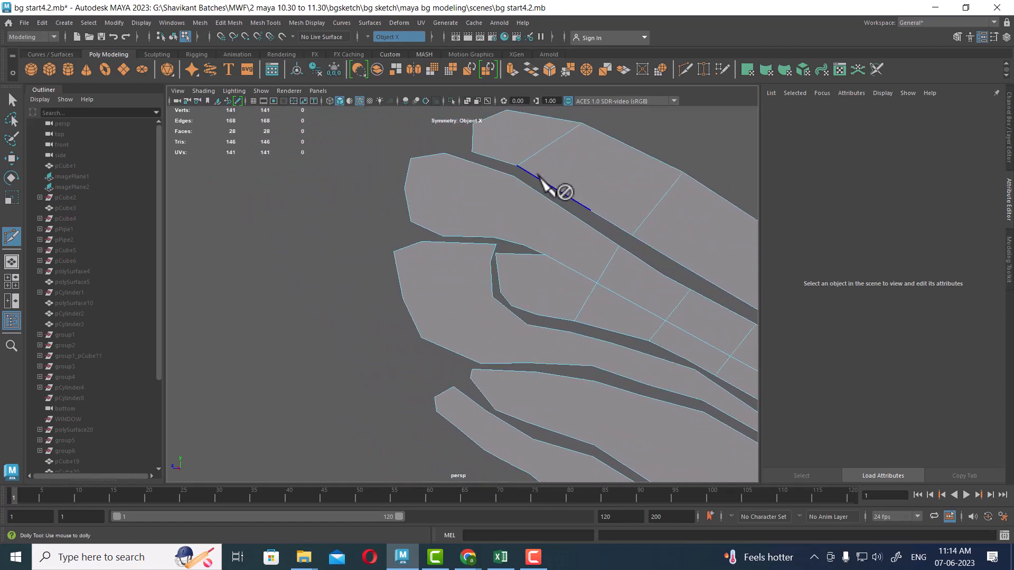
pyautogui.click(514, 176)
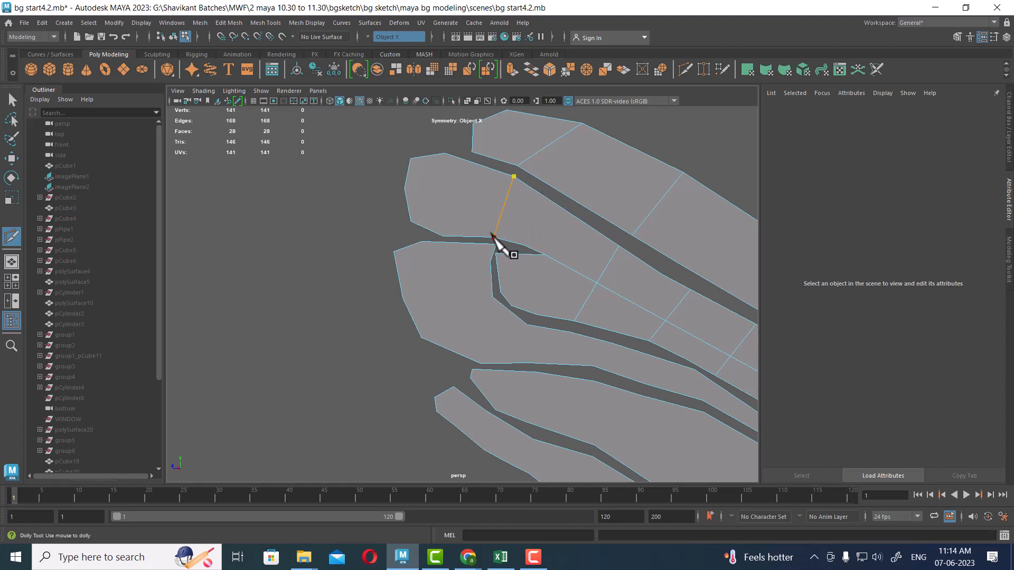
pyautogui.press('Return')
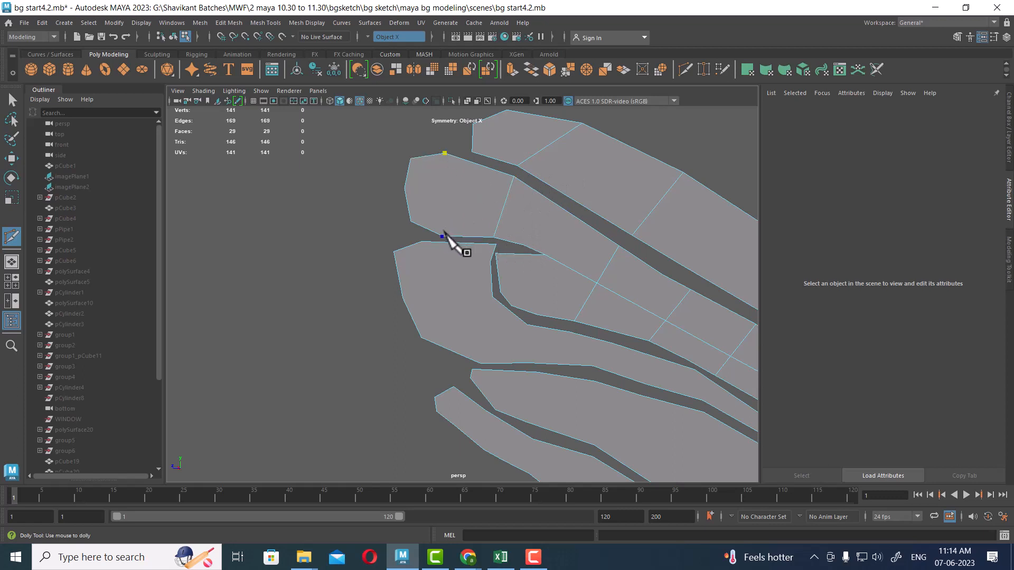
pyautogui.press('Return')
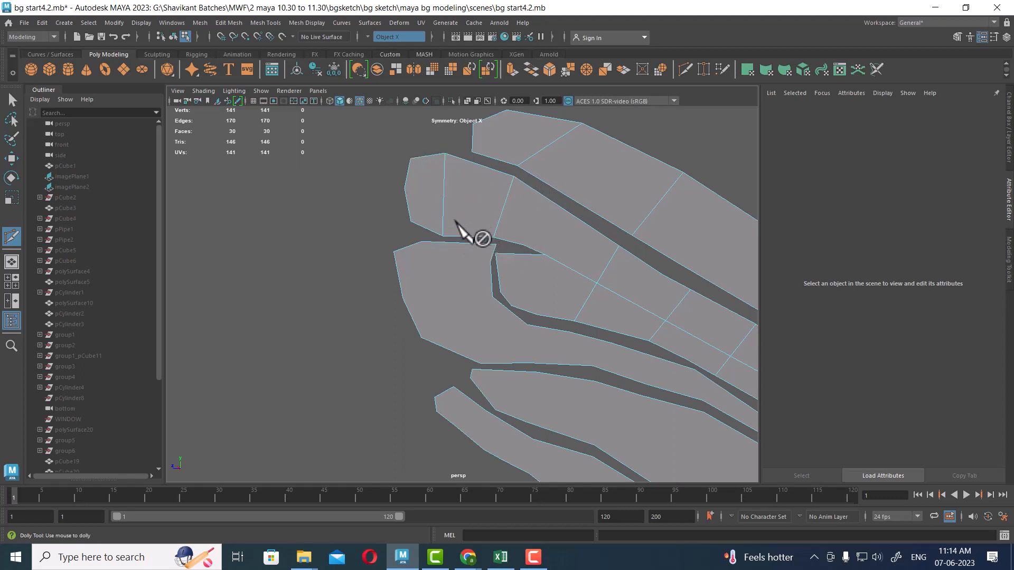
# Try to split the edge ring running through the upper half of the second feather's first cross edge past the notch.
pyautogui.keyDown('alt'); pyautogui.moveTo(463, 233); pyautogui.dragTo(410, 175, button='middle'); pyautogui.keyUp('alt')
pyautogui.scroll(-2, 555, 290)
pyautogui.press('w')
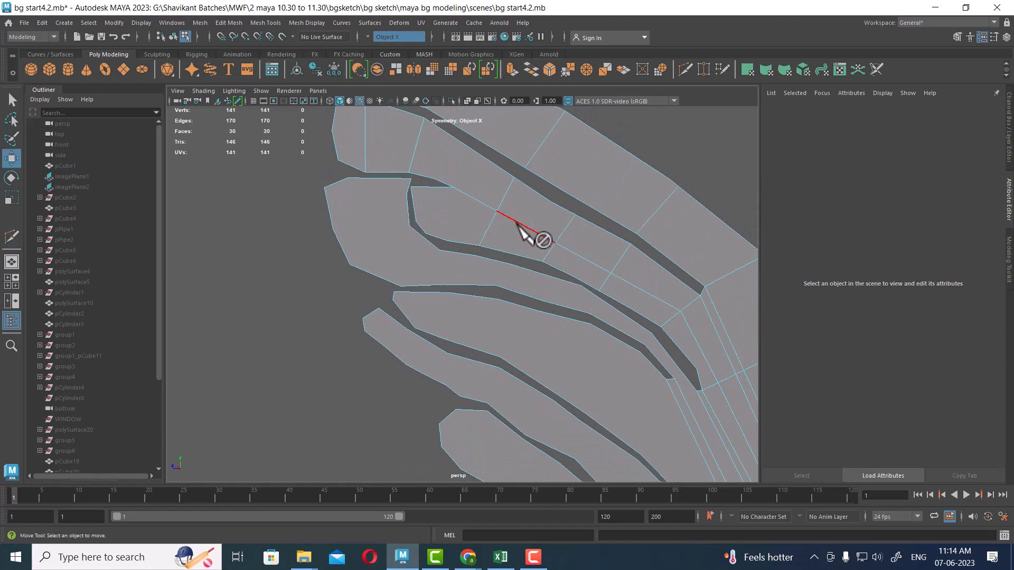
pyautogui.click(504, 196)
pyautogui.keyDown('ctrl'); pyautogui.moveTo(559, 170); pyautogui.dragTo(563, 204, button='right'); pyautogui.keyUp('ctrl')
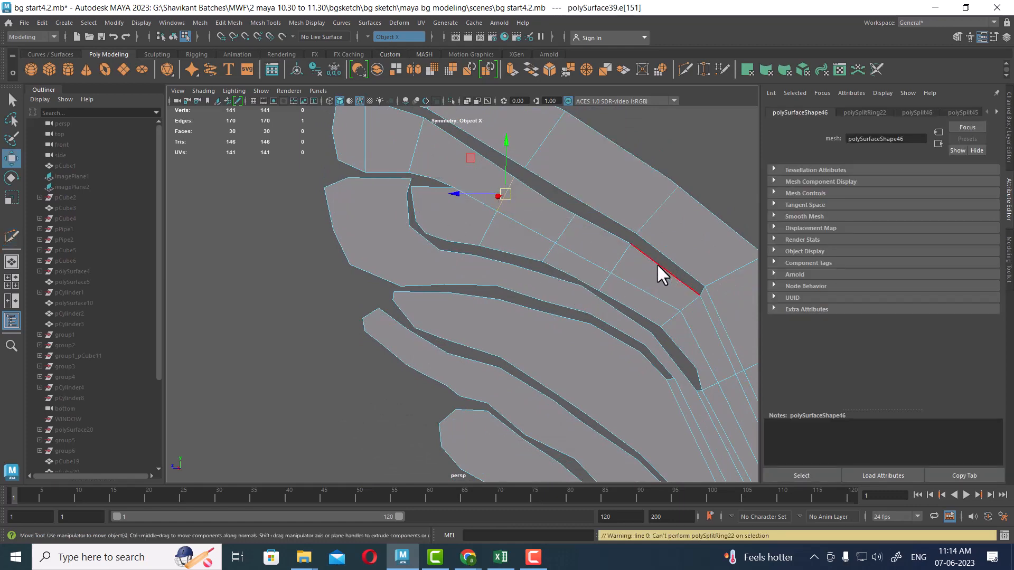
# Cut an edge with Multi-Cut from the second feather's notch tip to its upper side.
pyautogui.keyDown('alt'); pyautogui.moveTo(480, 194); pyautogui.dragTo(545, 141, button='right'); pyautogui.keyUp('alt')
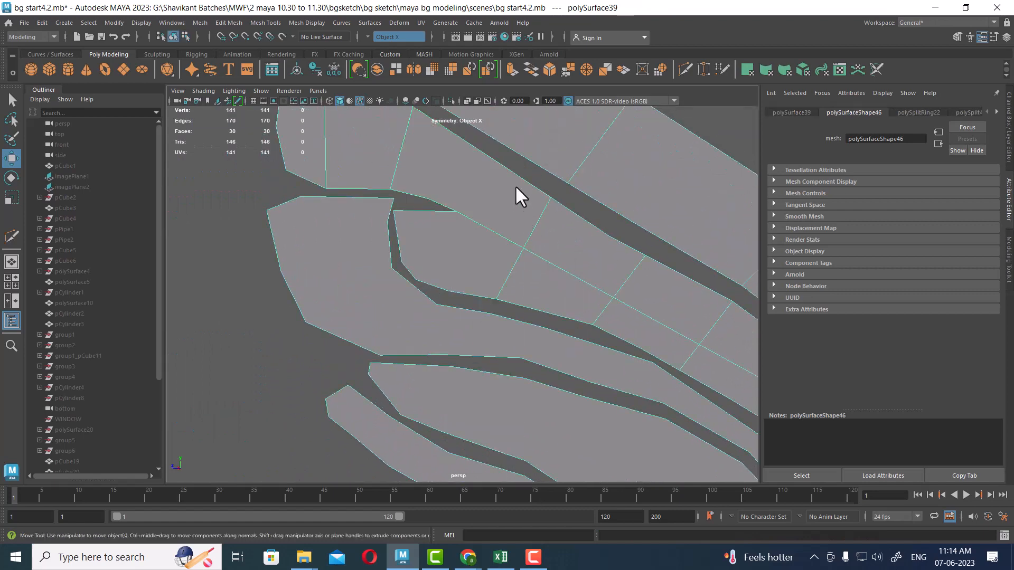
pyautogui.keyDown('shift'); pyautogui.moveTo(515, 184); pyautogui.dragTo(487, 188, button='right'); pyautogui.keyUp('shift')
pyautogui.click(456, 212)
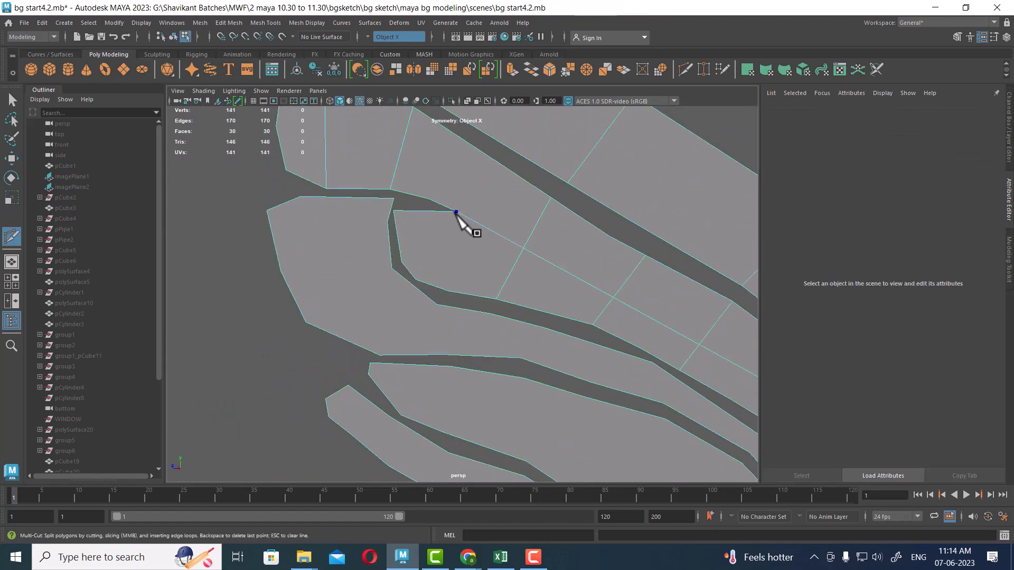
pyautogui.rightClick(488, 152)
# Cut two edges across the inner part of the third feather, joining its upper-side vertices to the facing lower-side vertices.
pyautogui.keyDown('alt'); pyautogui.moveTo(520, 369); pyautogui.dragTo(482, 265, button='right'); pyautogui.keyUp('alt')
pyautogui.keyDown('alt'); pyautogui.moveTo(559, 361); pyautogui.dragTo(511, 299, button='middle'); pyautogui.keyUp('alt')
pyautogui.keyDown('alt'); pyautogui.moveTo(512, 299); pyautogui.dragTo(544, 339, button='right'); pyautogui.keyUp('alt')
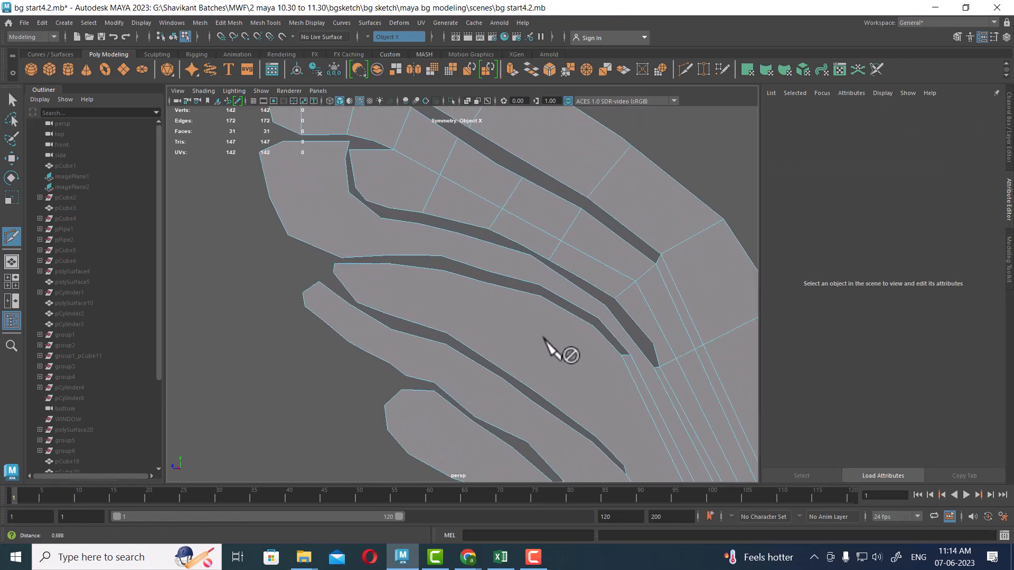
pyautogui.keyDown('alt'); pyautogui.moveTo(501, 296); pyautogui.dragTo(530, 340, button='middle'); pyautogui.keyUp('alt')
pyautogui.keyDown('alt'); pyautogui.moveTo(430, 335); pyautogui.dragTo(412, 280, button='middle'); pyautogui.keyUp('alt')
pyautogui.keyDown('alt'); pyautogui.moveTo(412, 280); pyautogui.dragTo(518, 333, button='right'); pyautogui.keyUp('alt')
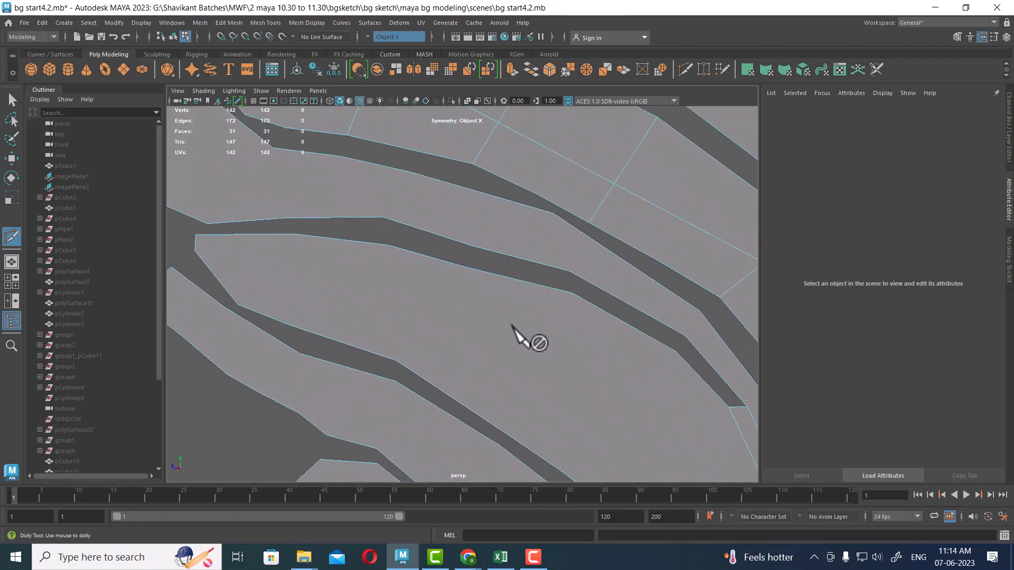
pyautogui.click(699, 311)
pyautogui.rightClick(700, 311)
pyautogui.click(553, 213)
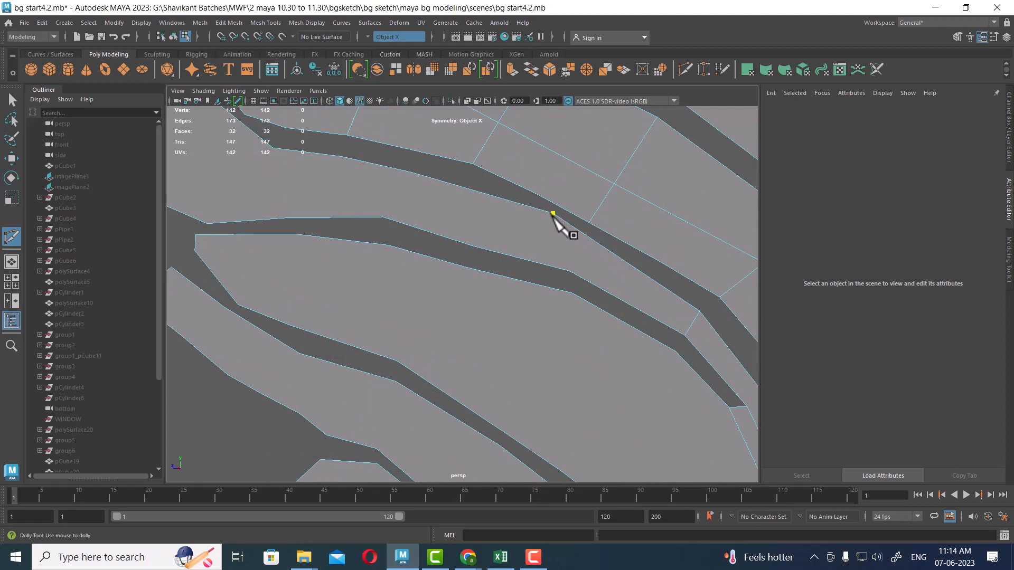
pyautogui.click(569, 271)
pyautogui.rightClick(569, 271)
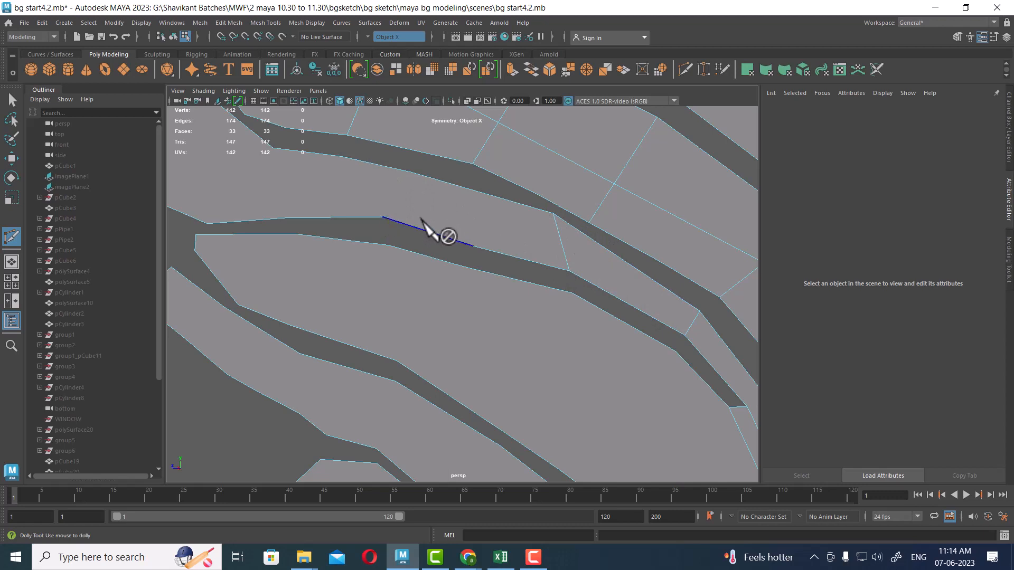
# Cut two edges across the third feather, one at mid-length and one where its wide tip narrows.
pyautogui.click(410, 172)
pyautogui.rightClick(416, 188)
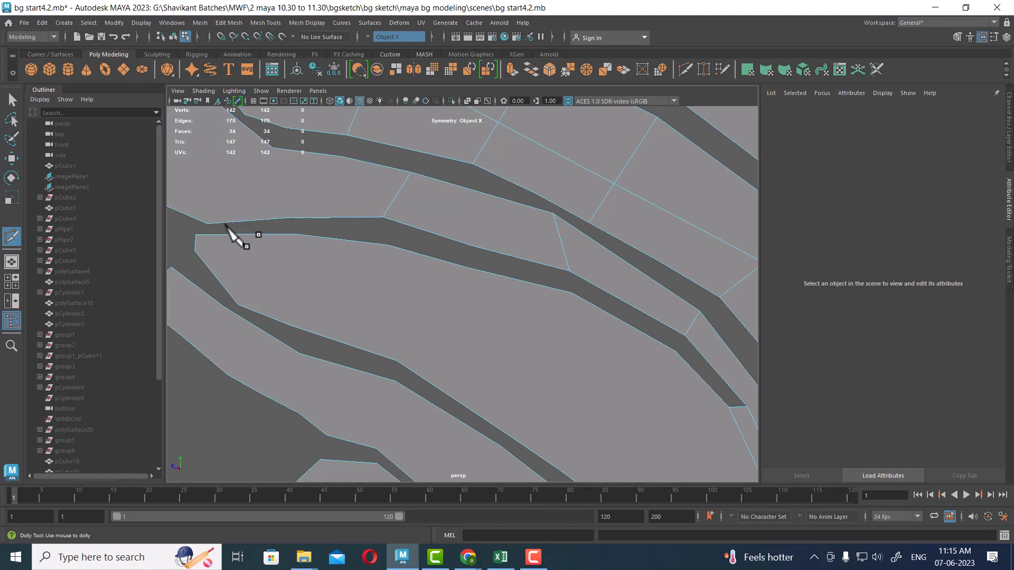
pyautogui.click(207, 223)
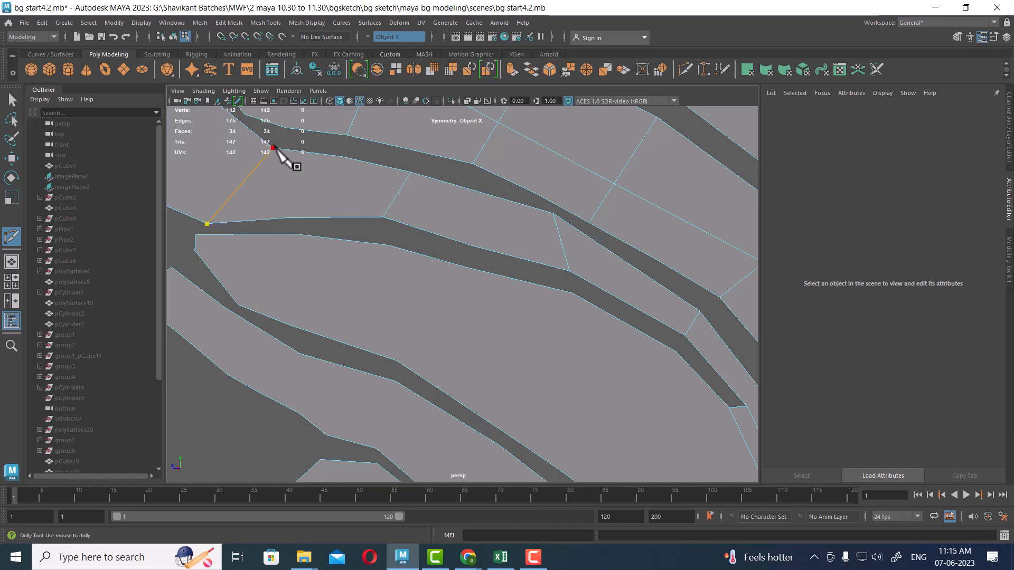
pyautogui.click(273, 148)
pyautogui.rightClick(327, 180)
# Cut an edge across the base of the third feather's wide tip, from its lower-side vertex to the inner corner.
pyautogui.keyDown('alt'); pyautogui.moveTo(343, 222); pyautogui.dragTo(441, 286, button='middle'); pyautogui.keyUp('alt')
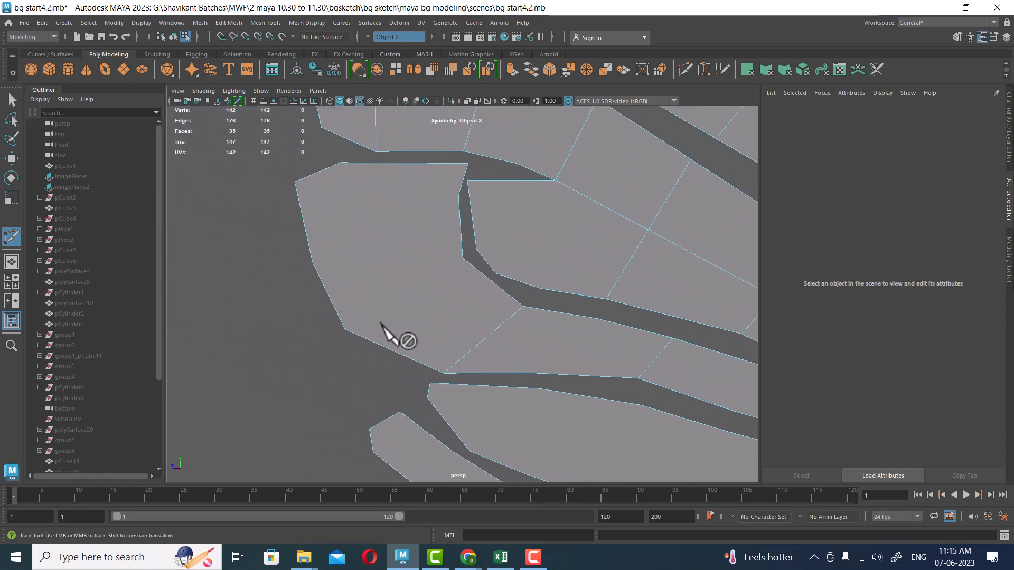
pyautogui.click(344, 329)
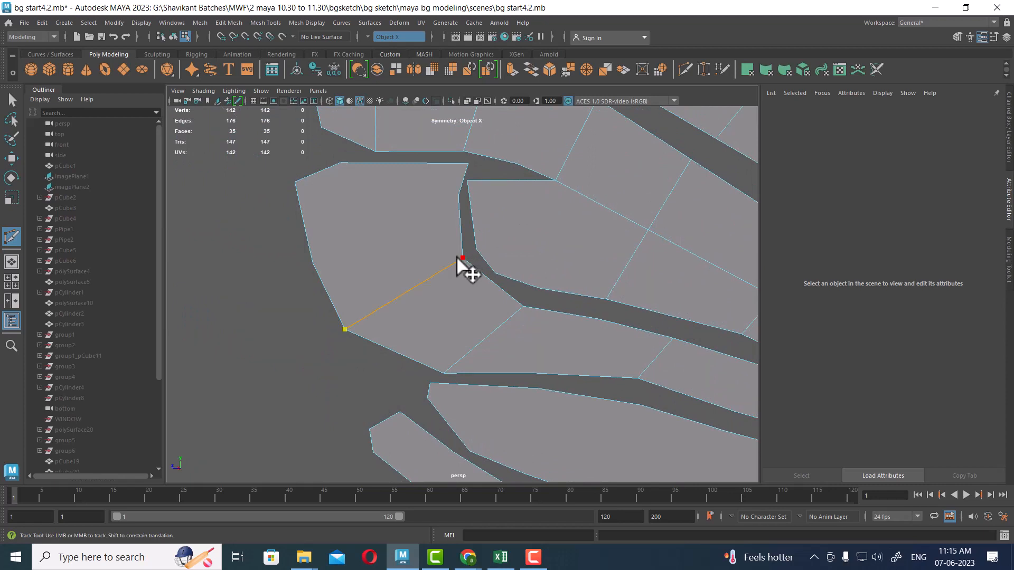
pyautogui.click(458, 258)
pyautogui.rightClick(459, 258)
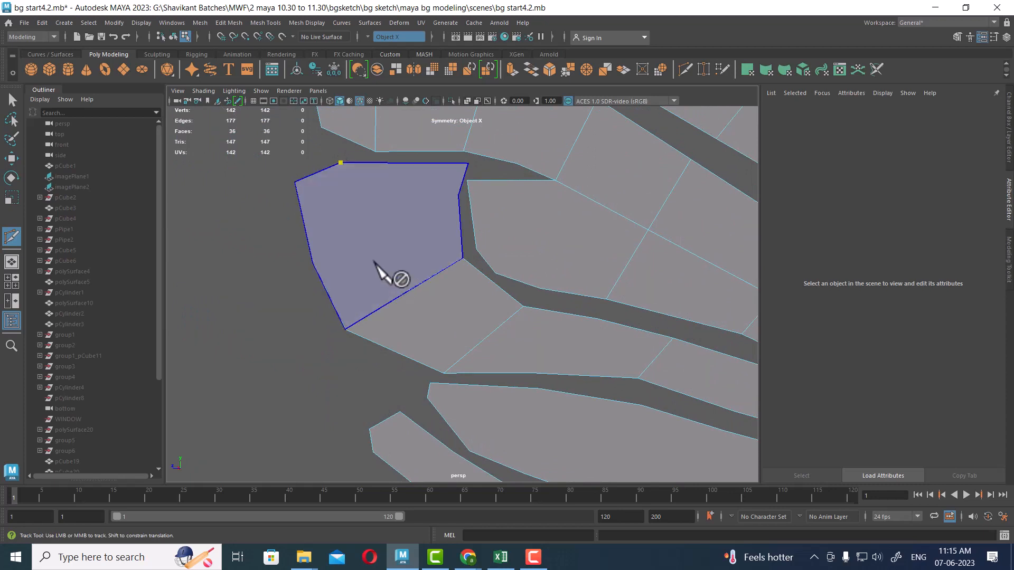
# Split the third feather's tip lengthwise down to the middle of its base edge, and cut a cross edge through its side vertices.
pyautogui.click(407, 291)
pyautogui.rightClick(452, 305)
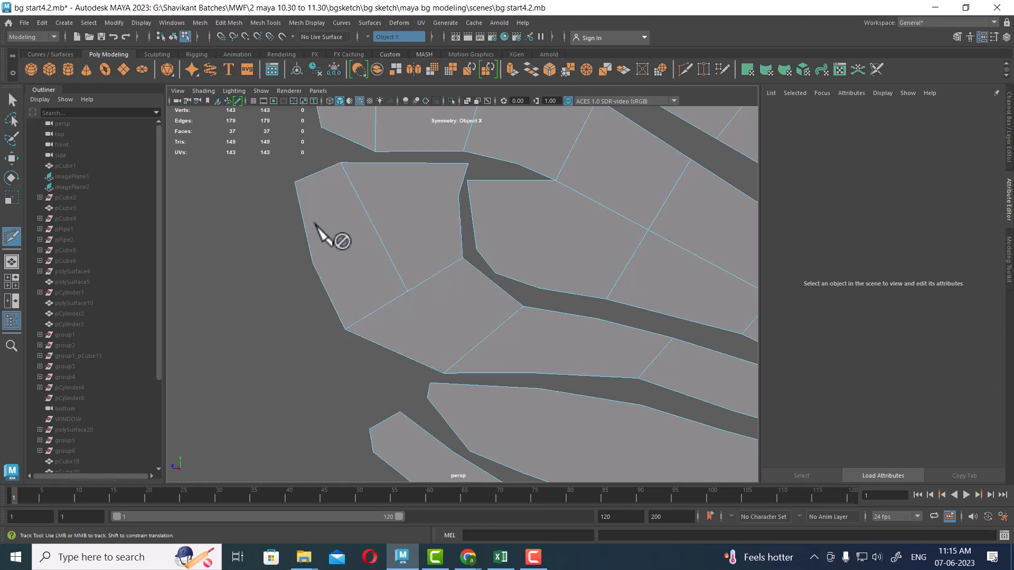
pyautogui.click(312, 262)
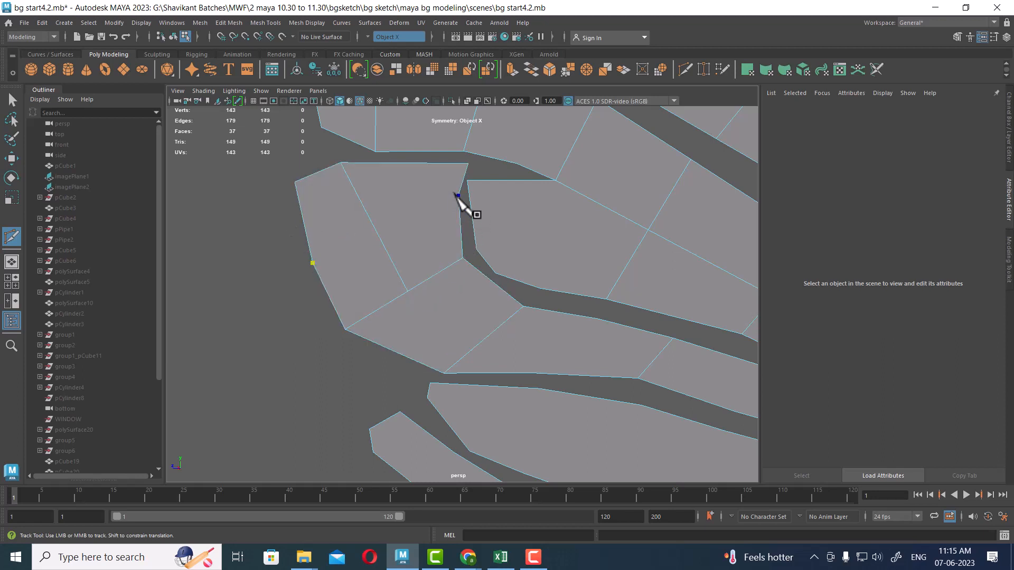
pyautogui.scroll(-8, 475, 302)
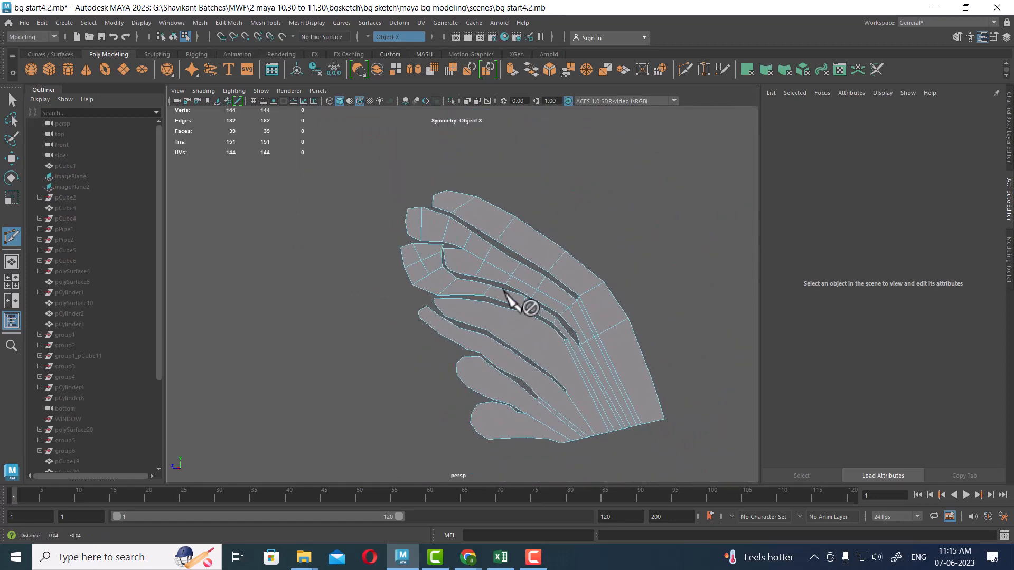
# Cut two edges across the outer end of the fourth feather, joining its upper-side vertices to the facing lower-side vertices.
pyautogui.scroll(3, 544, 348)
pyautogui.keyDown('alt'); pyautogui.moveTo(470, 324); pyautogui.dragTo(550, 294, button='middle'); pyautogui.keyUp('alt')
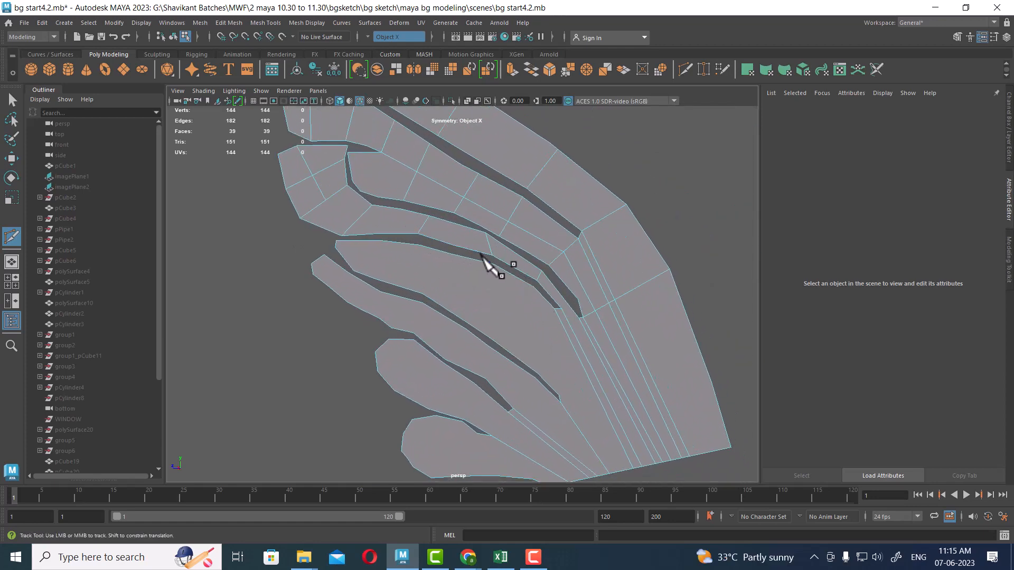
pyautogui.click(355, 271)
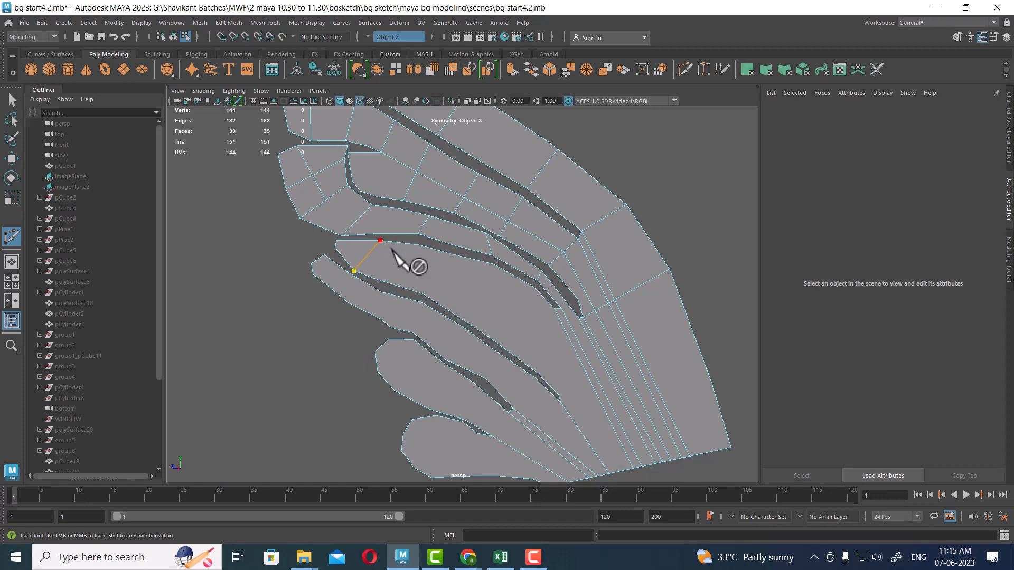
pyautogui.rightClick(453, 289)
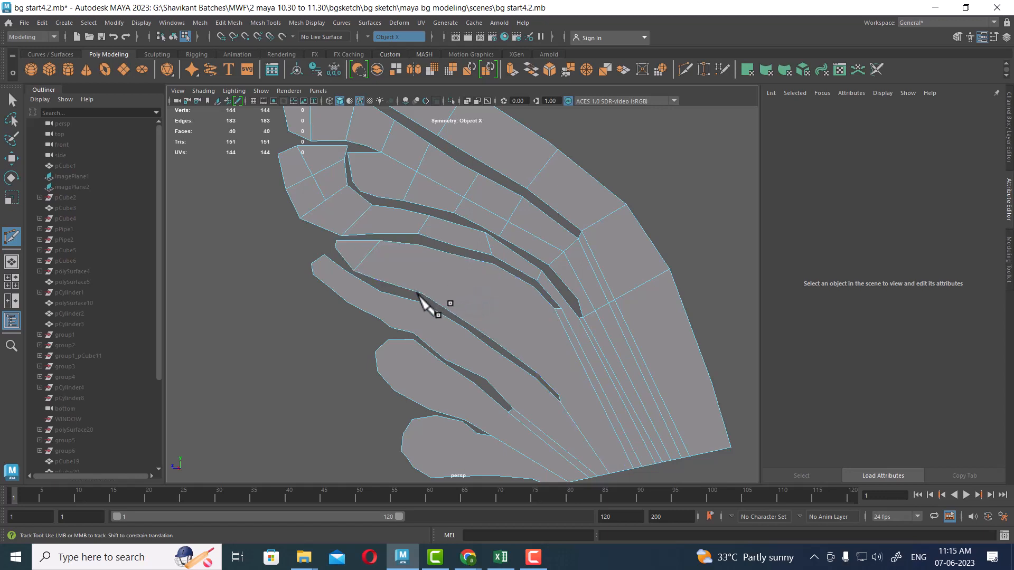
pyautogui.click(419, 245)
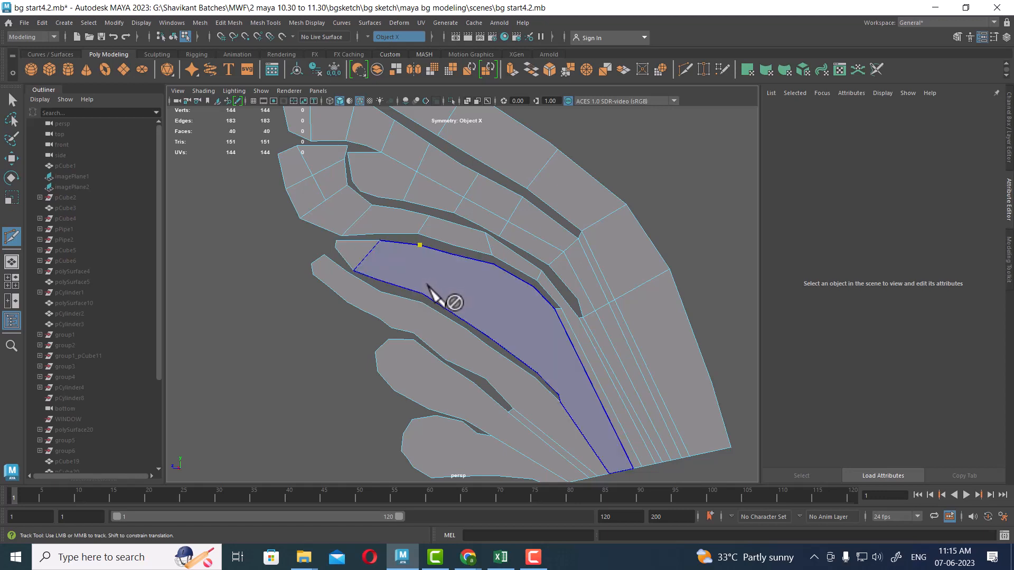
# Cut three edges across the fourth feather's middle and inner part, the innermost joining the ends of the gaps on both sides.
pyautogui.click(492, 264)
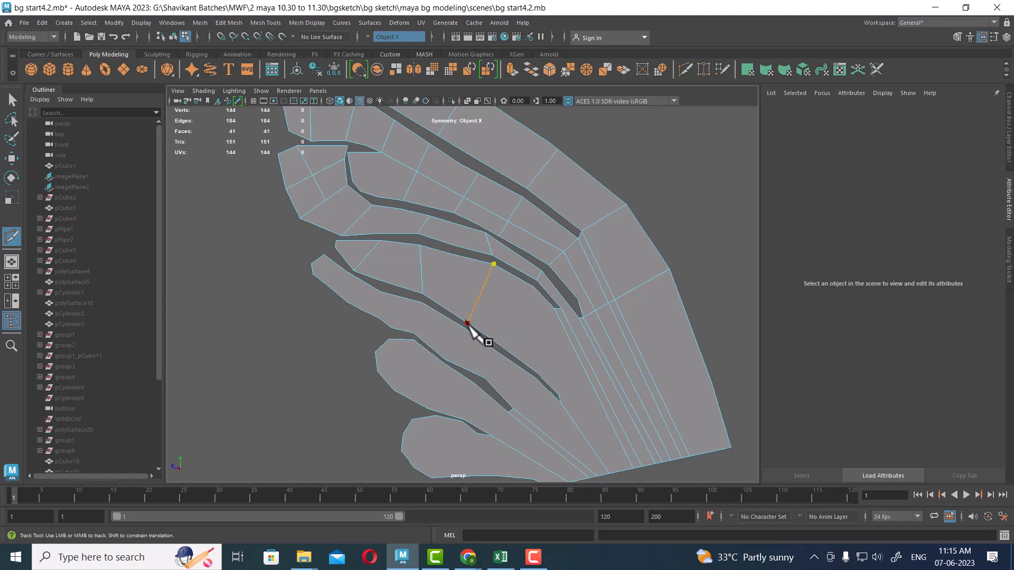
pyautogui.click(466, 323)
pyautogui.rightClick(467, 323)
pyautogui.click(532, 287)
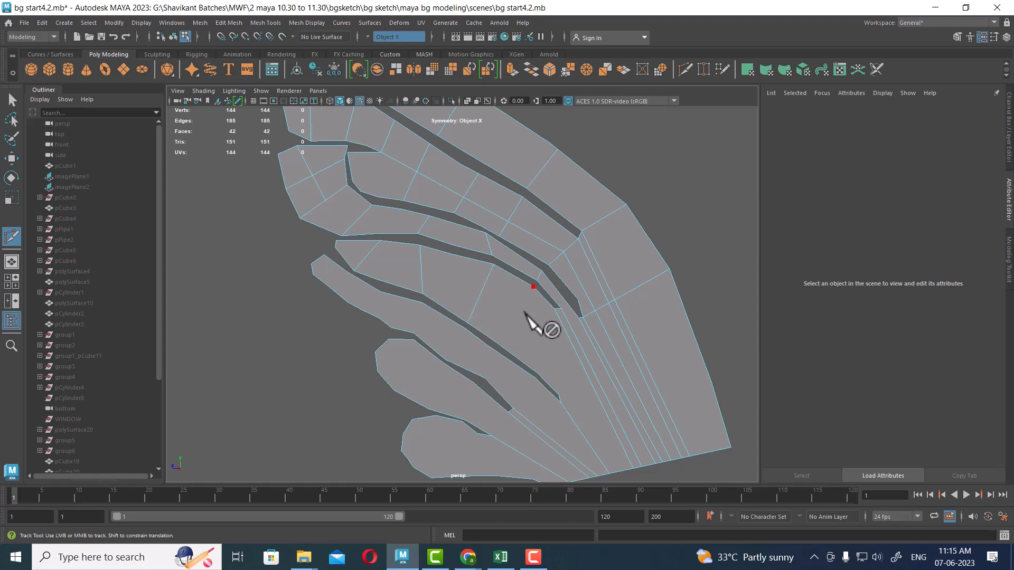
pyautogui.click(509, 352)
pyautogui.rightClick(509, 351)
pyautogui.click(554, 309)
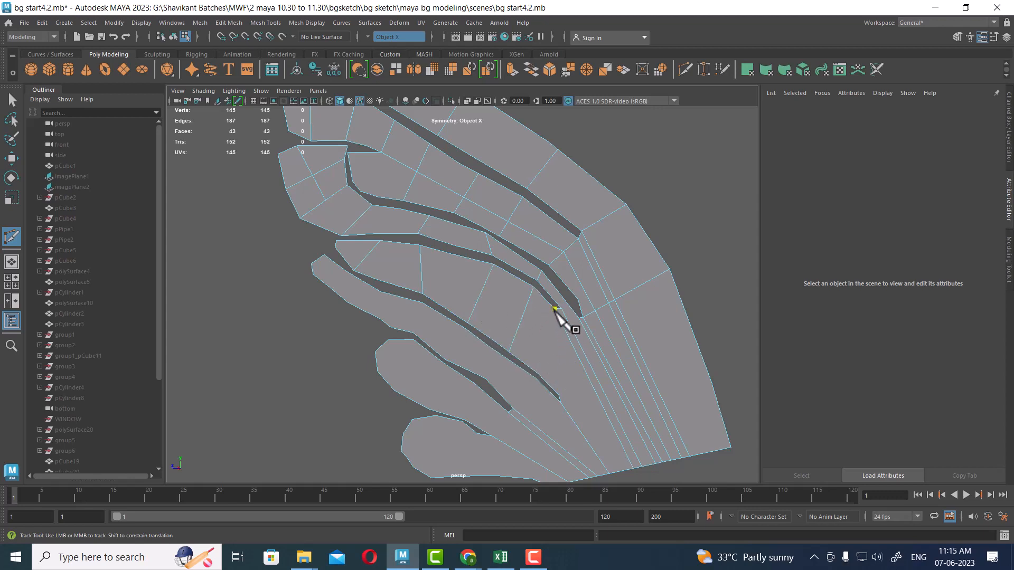
pyautogui.click(559, 396)
pyautogui.rightClick(558, 396)
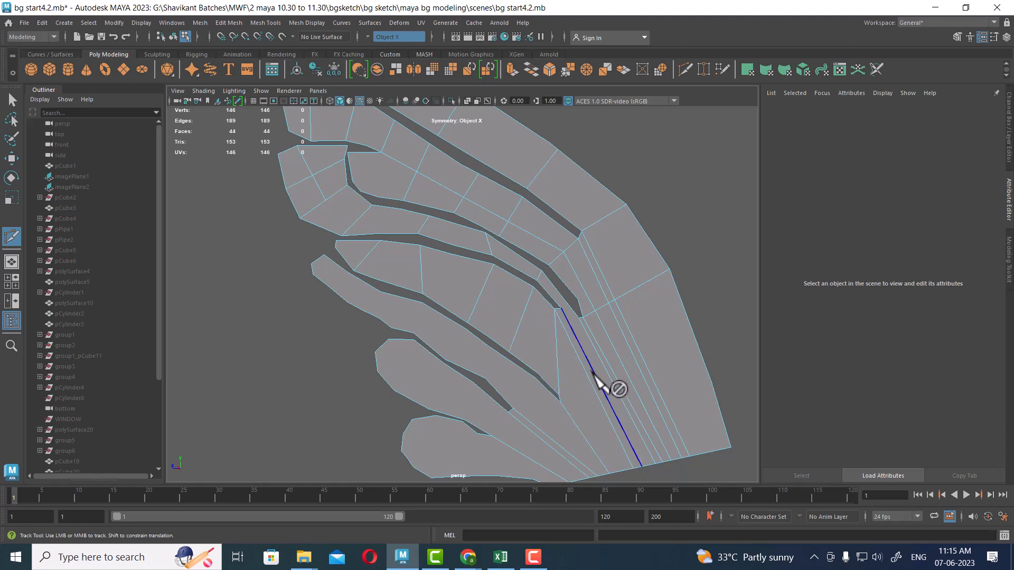
# Cut two edges across the outer end of the narrow fifth feather between its facing side vertices.
pyautogui.keyDown('alt'); pyautogui.moveTo(560, 362); pyautogui.dragTo(583, 327, button='middle'); pyautogui.keyUp('alt')
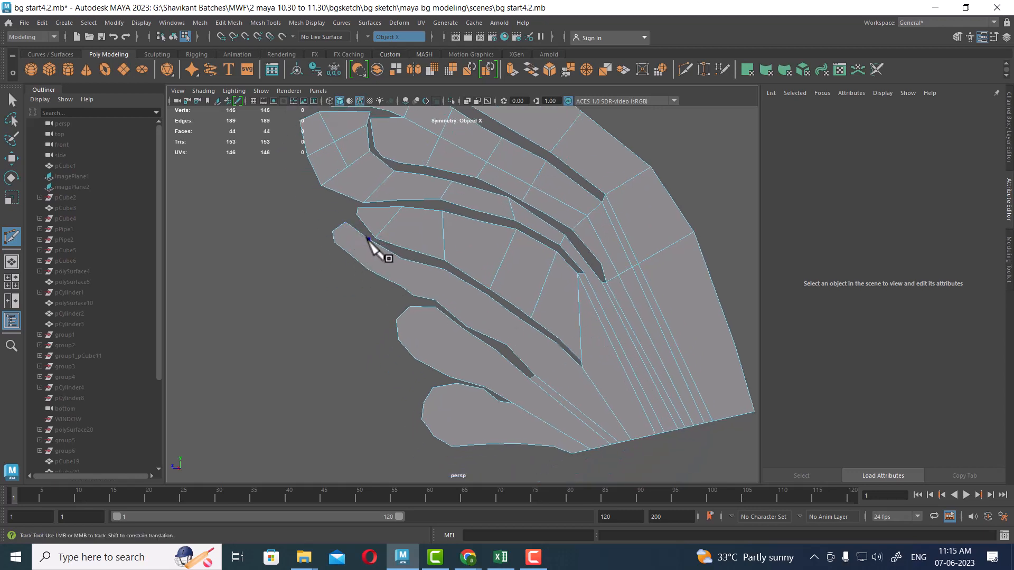
pyautogui.click(369, 239)
pyautogui.click(334, 243)
pyautogui.rightClick(407, 271)
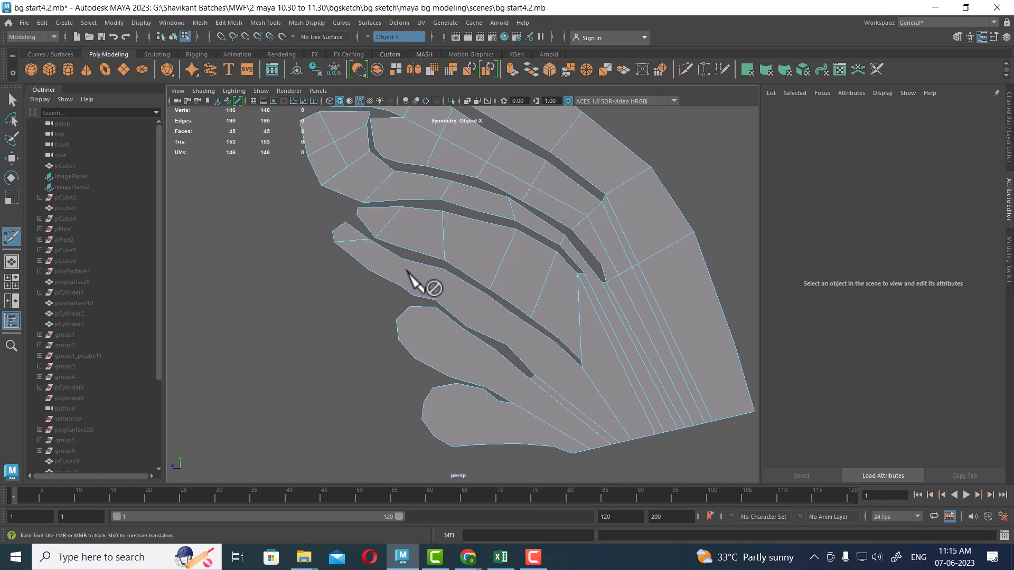
pyautogui.click(402, 259)
pyautogui.click(369, 270)
pyautogui.rightClick(368, 269)
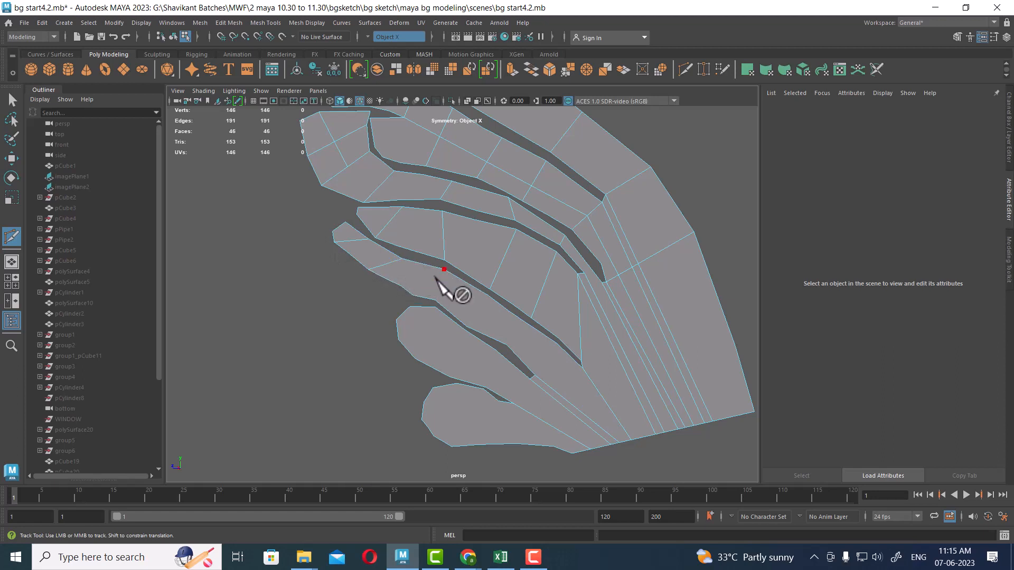
# Cut two edges across the middle of the fifth feather, the second starting where the gap to the sixth feather opens.
pyautogui.click(439, 274)
pyautogui.click(401, 286)
pyautogui.rightClick(401, 285)
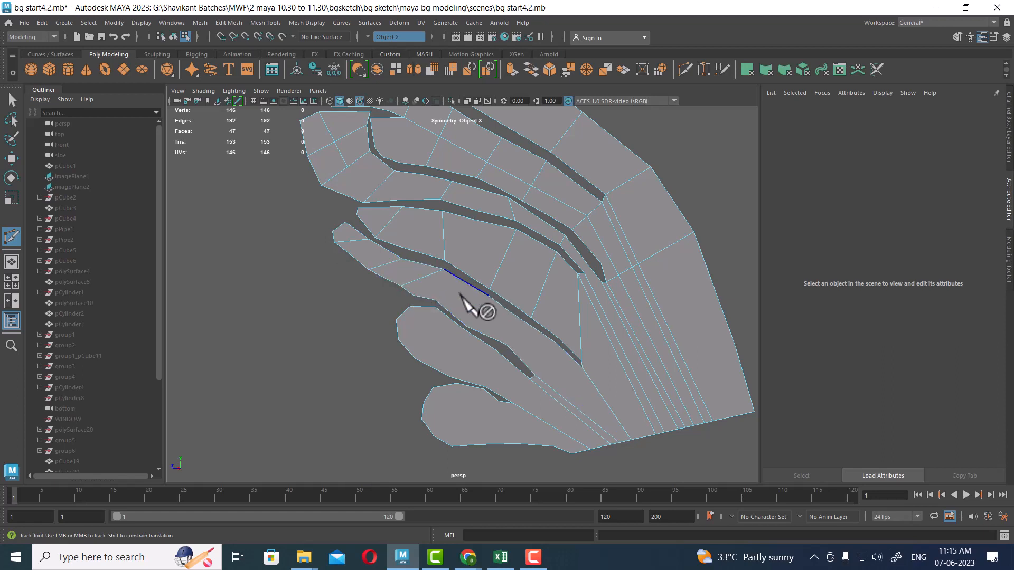
pyautogui.click(435, 299)
pyautogui.click(487, 295)
pyautogui.rightClick(487, 296)
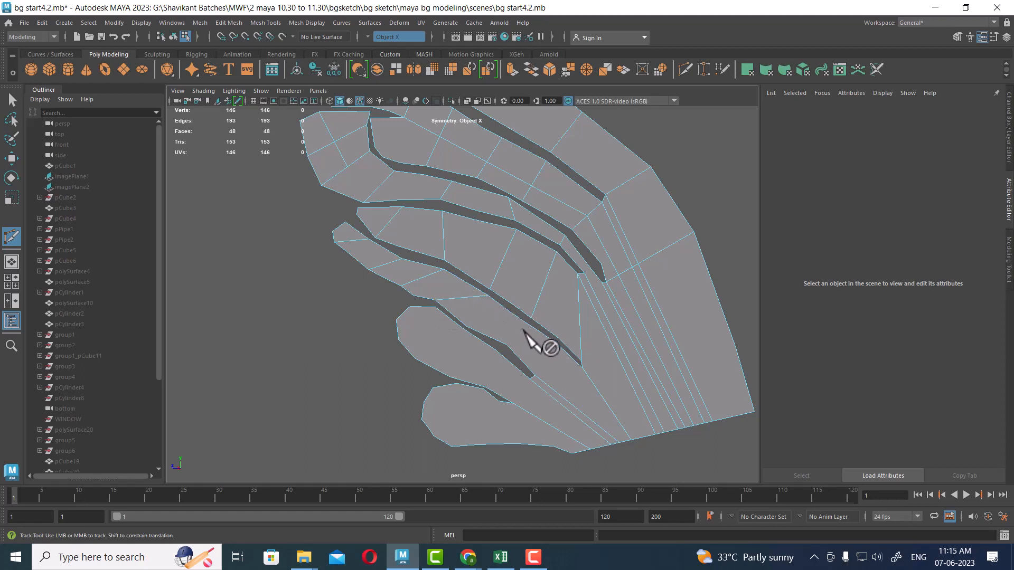
# Cut two edges across the inner part of the fifth feather, one ending at the inner end of the gap below it.
pyautogui.click(506, 345)
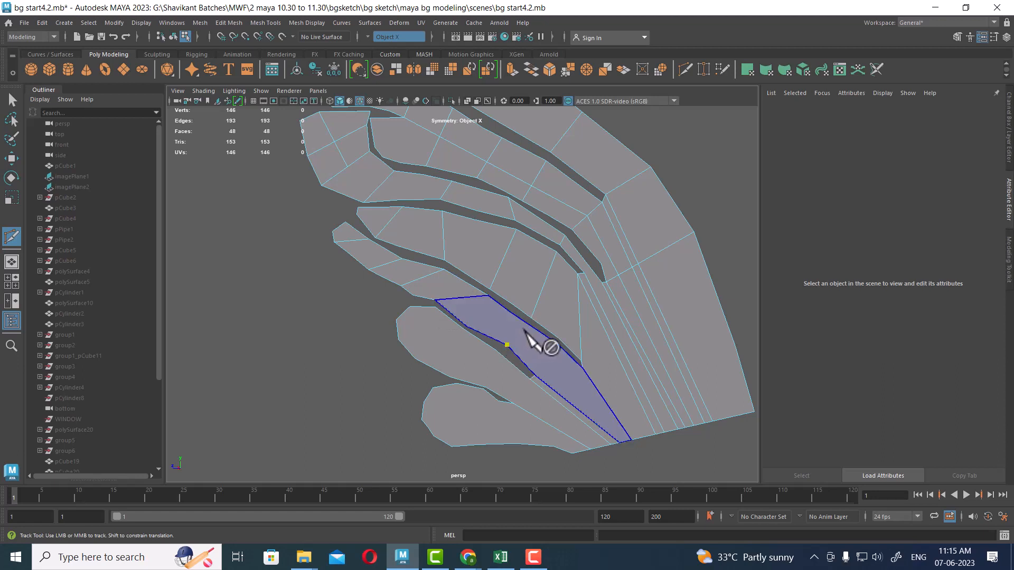
pyautogui.click(532, 328)
pyautogui.rightClick(532, 328)
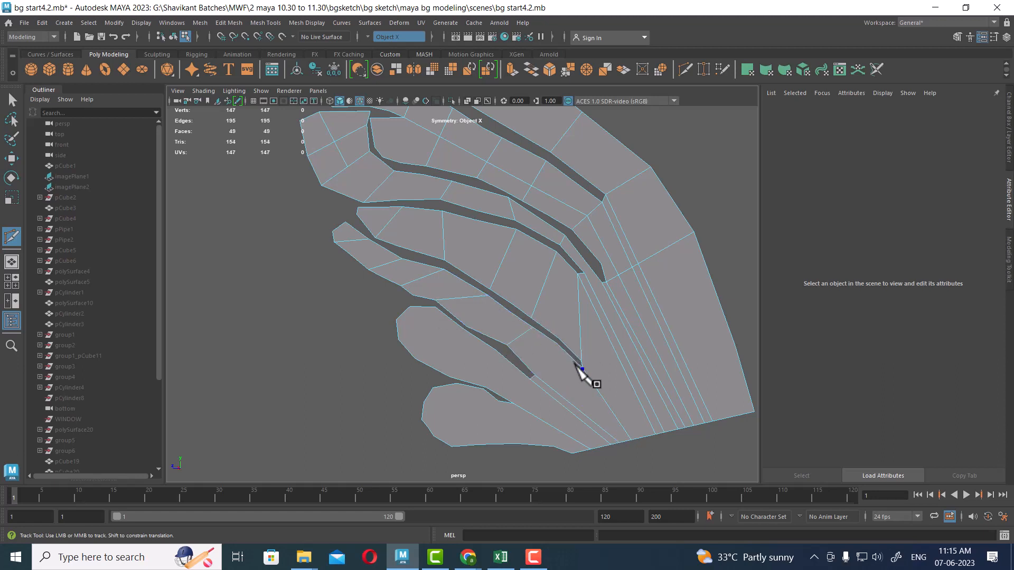
pyautogui.click(556, 343)
pyautogui.click(535, 374)
pyautogui.rightClick(535, 375)
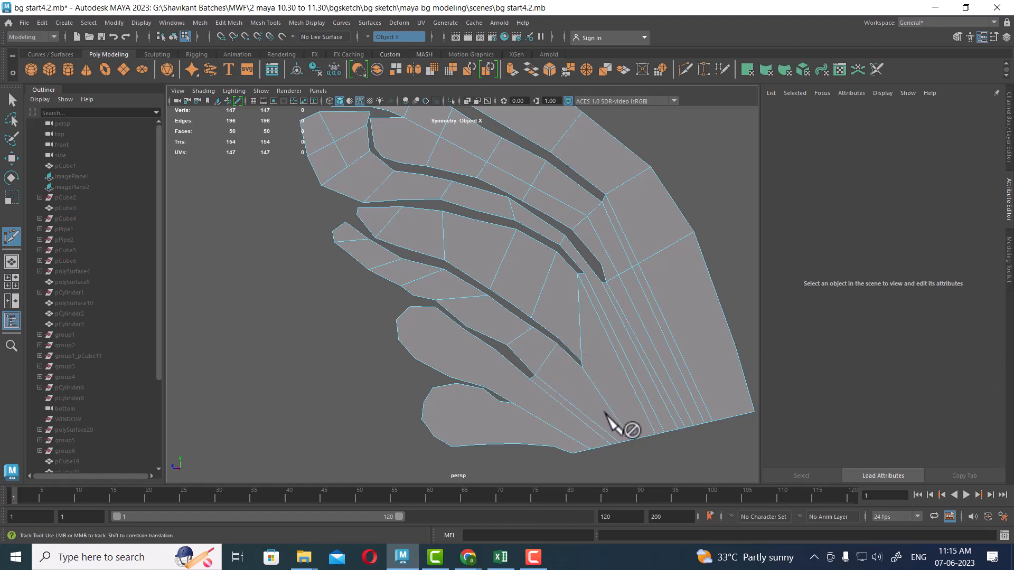
# Cut three edges across the sixth feather from its rounded tip to mid-length, joining facing side vertices.
pyautogui.rightClick(405, 342)
pyautogui.click(464, 330)
pyautogui.click(415, 358)
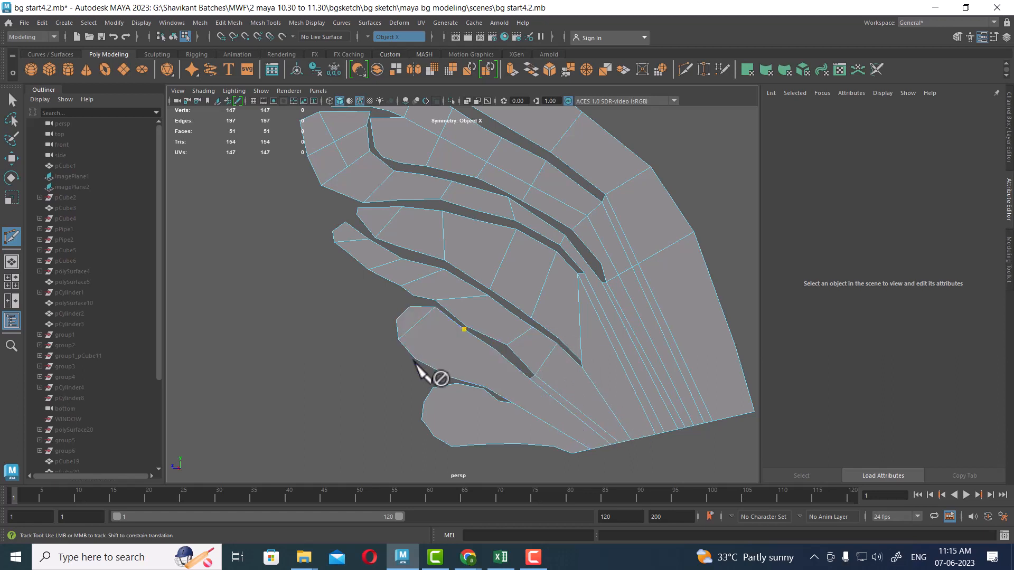
pyautogui.rightClick(486, 349)
pyautogui.click(495, 350)
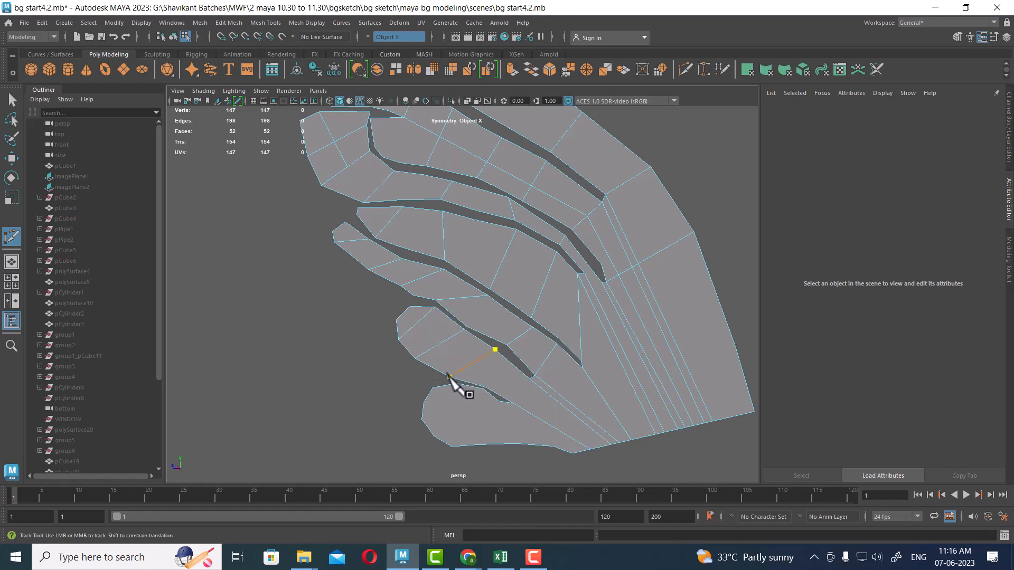
pyautogui.click(450, 377)
pyautogui.rightClick(516, 371)
# Cut an edge across the sixth feather's base between the adjacent gap ends, and another just outward of it.
pyautogui.click(529, 378)
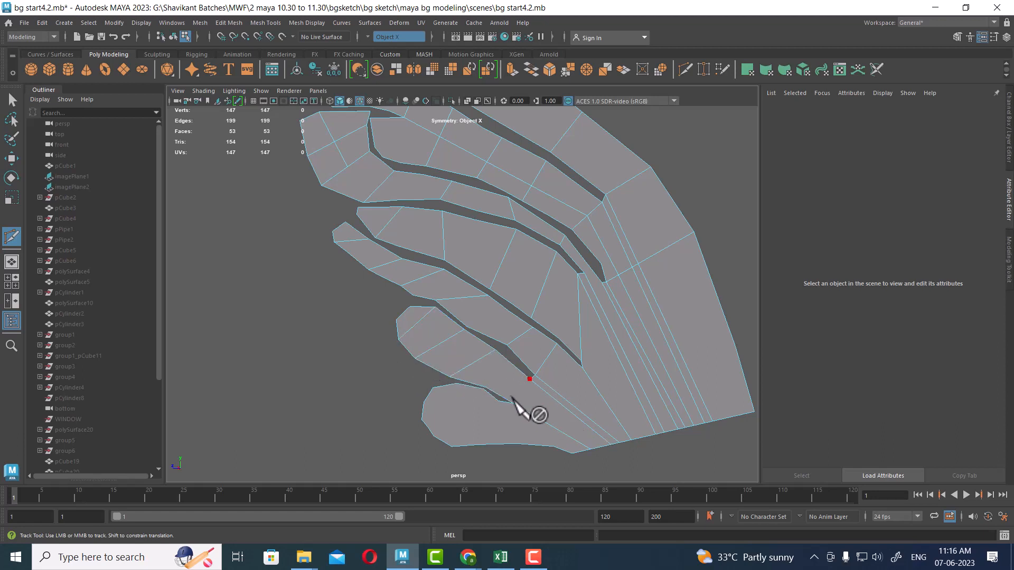
pyautogui.click(513, 403)
pyautogui.rightClick(511, 401)
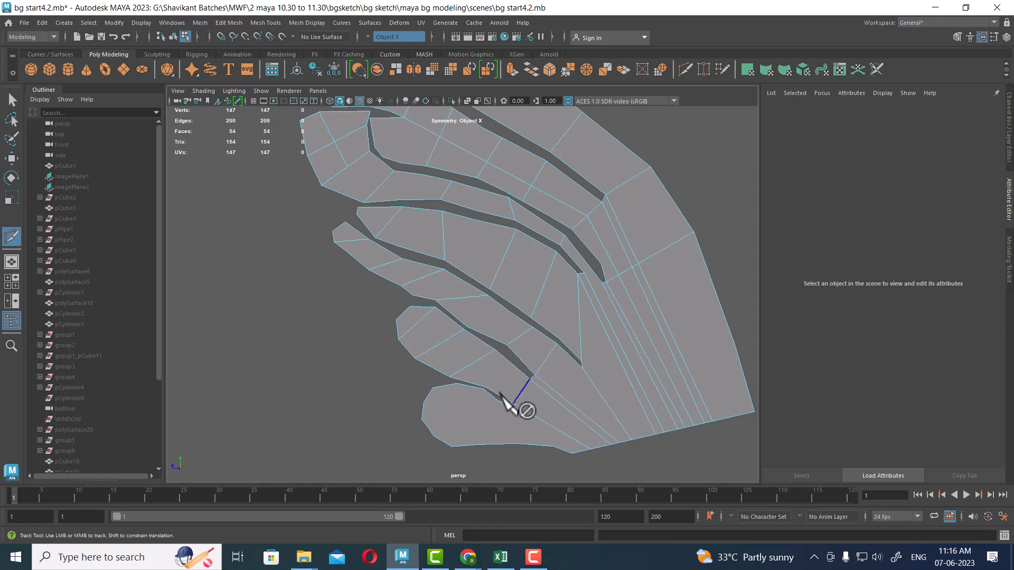
pyautogui.click(486, 388)
pyautogui.click(513, 365)
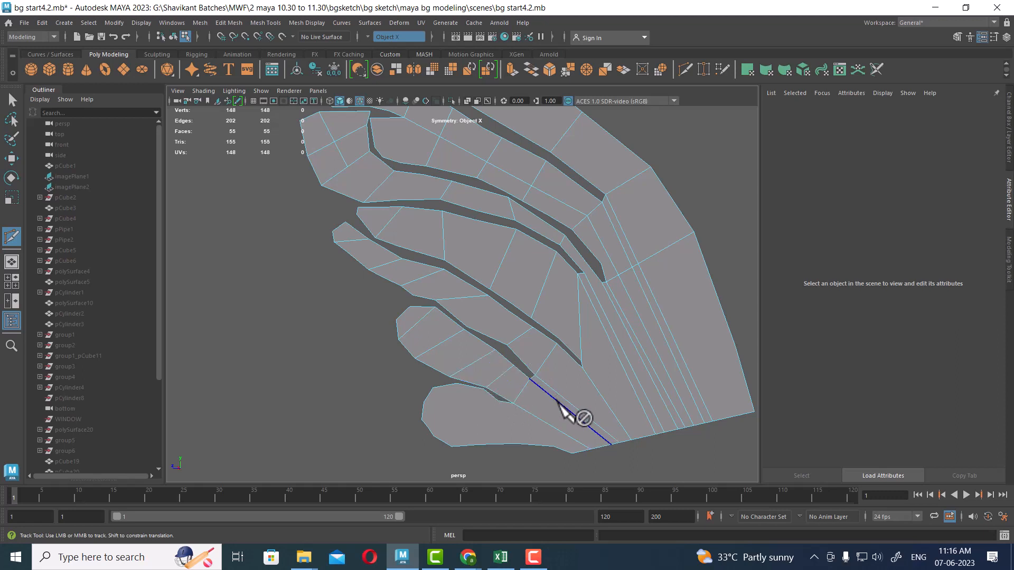
pyautogui.rightClick(497, 403)
# Cut three roughly parallel edges across the rounded tip of the lowest feather between its upper-side and lower-side vertices.
pyautogui.click(494, 407)
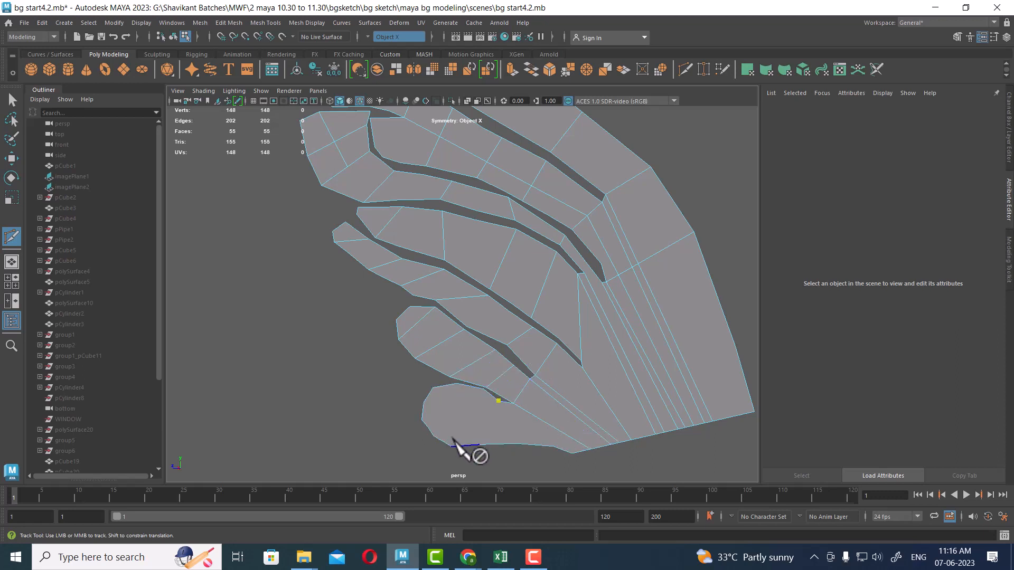
pyautogui.click(452, 446)
pyautogui.rightClick(482, 403)
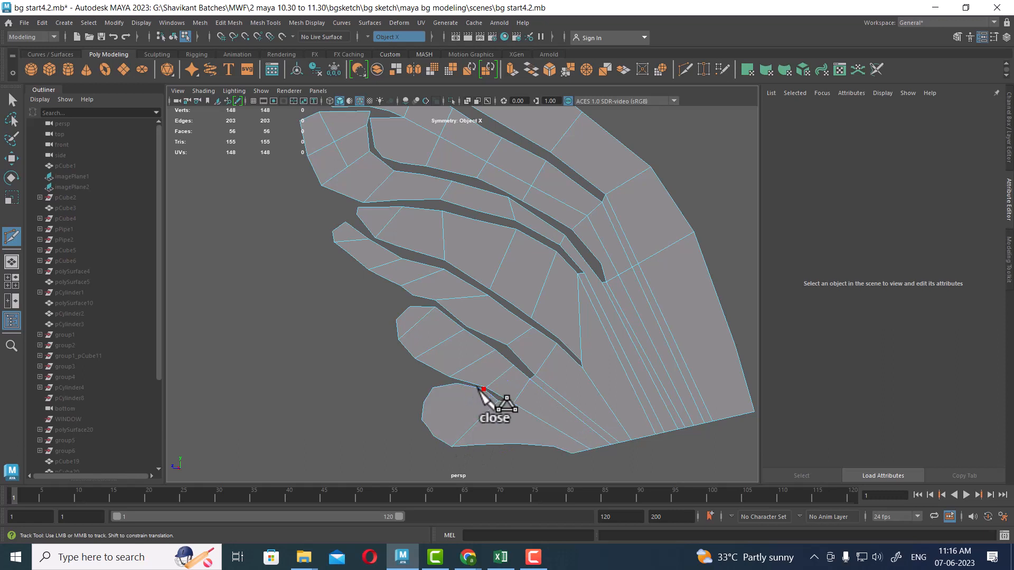
pyautogui.click(483, 391)
pyautogui.click(443, 434)
pyautogui.rightClick(455, 409)
pyautogui.click(457, 384)
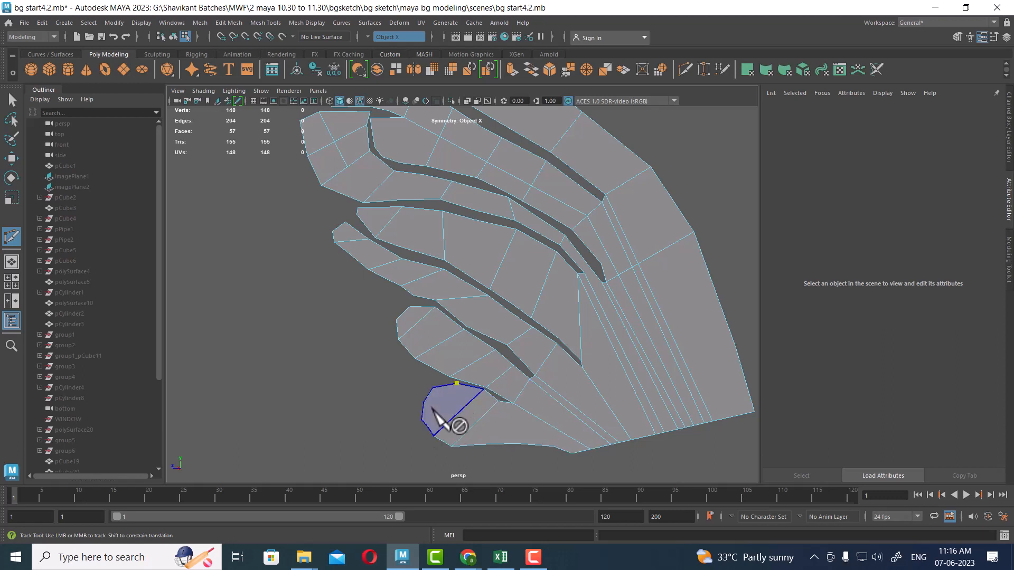
pyautogui.click(422, 419)
pyautogui.rightClick(487, 437)
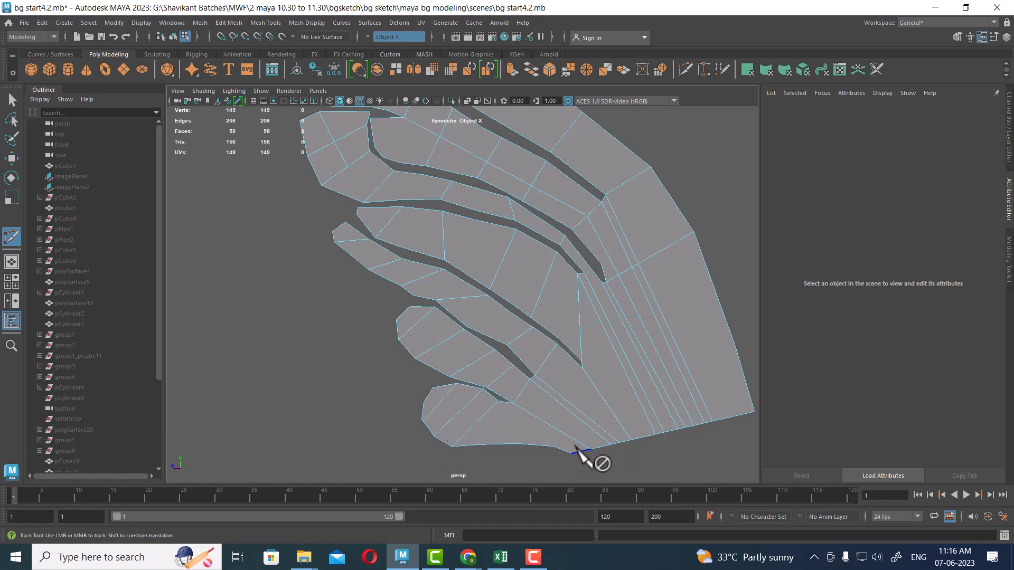
# Cut an edge in the second feather near its notch, from the lower-side vertex up to the lengthwise middle edge.
pyautogui.keyDown('alt'); pyautogui.moveTo(579, 316); pyautogui.dragTo(546, 334, button='right'); pyautogui.keyUp('alt')
pyautogui.scroll(1, 545, 334)
pyautogui.scroll(2, 496, 245)
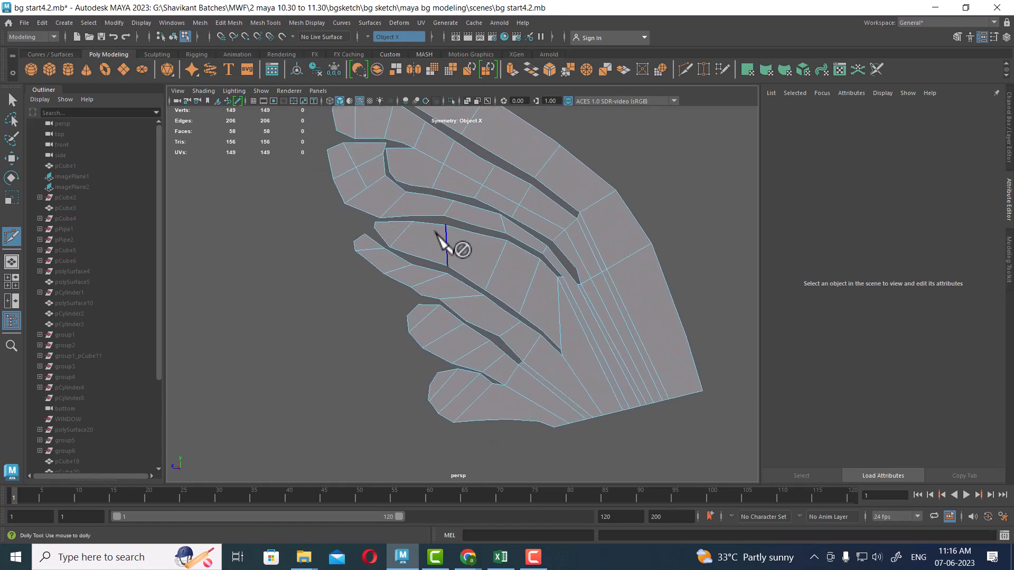
pyautogui.click(396, 180)
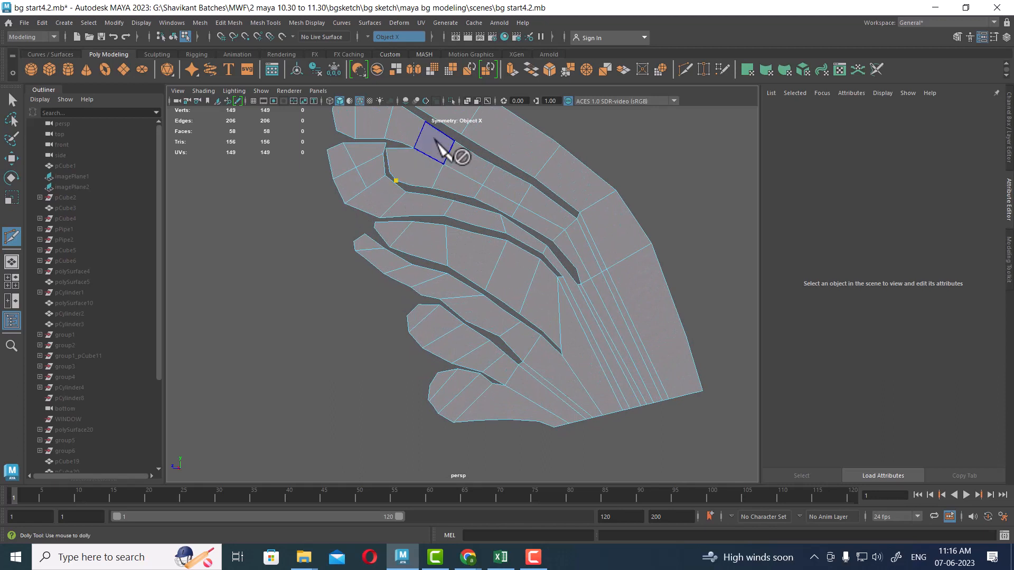
pyautogui.click(427, 155)
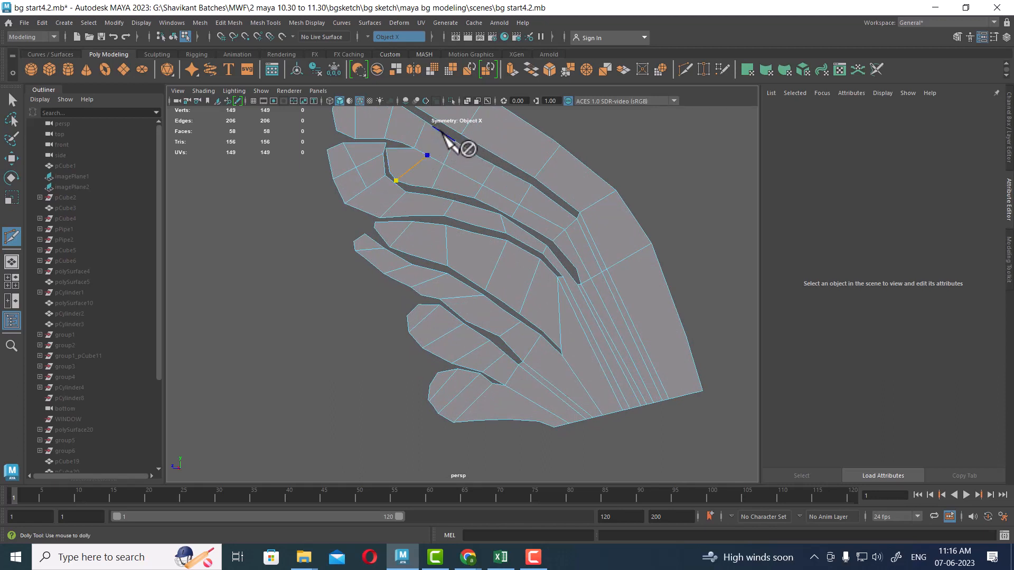
pyautogui.press('Return')
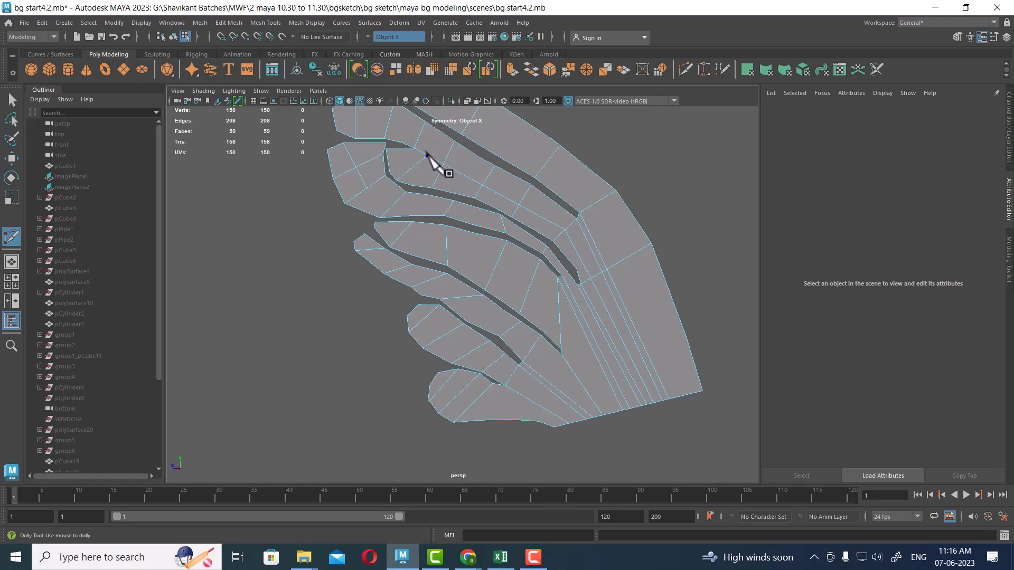
# Cut an edge in the second feather near its notch, from the lengthwise middle edge up to the upper side.
pyautogui.click(427, 155)
pyautogui.click(441, 132)
pyautogui.press('Return')
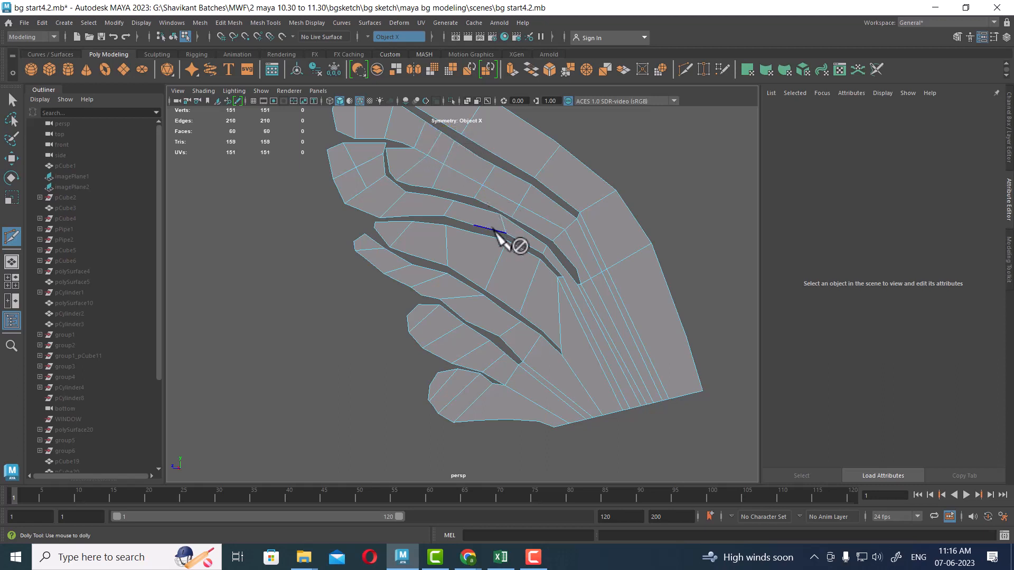
# Select all vertices of the flat tail and try deleting the redundant ones, then undo that deletion.
pyautogui.keyDown('alt'); pyautogui.moveTo(482, 255); pyautogui.dragTo(482, 186, button='right'); pyautogui.keyUp('alt')
pyautogui.press('w')
pyautogui.moveTo(344, 135); pyautogui.dragTo(602, 406)
pyautogui.scroll(5, 580, 369)
pyautogui.keyDown('alt'); pyautogui.moveTo(514, 348); pyautogui.dragTo(467, 282); pyautogui.keyUp('alt')
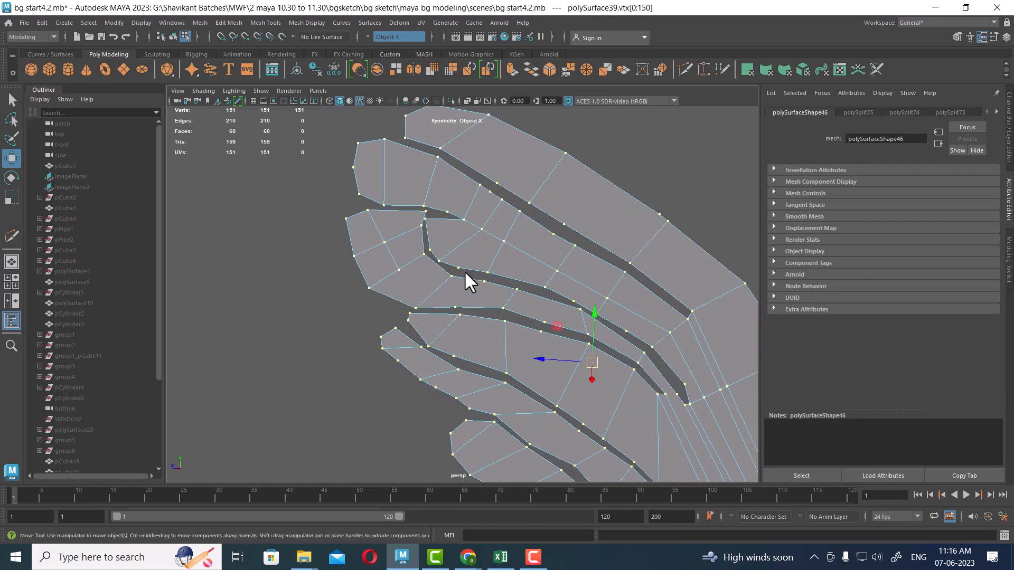
pyautogui.press('Delete')
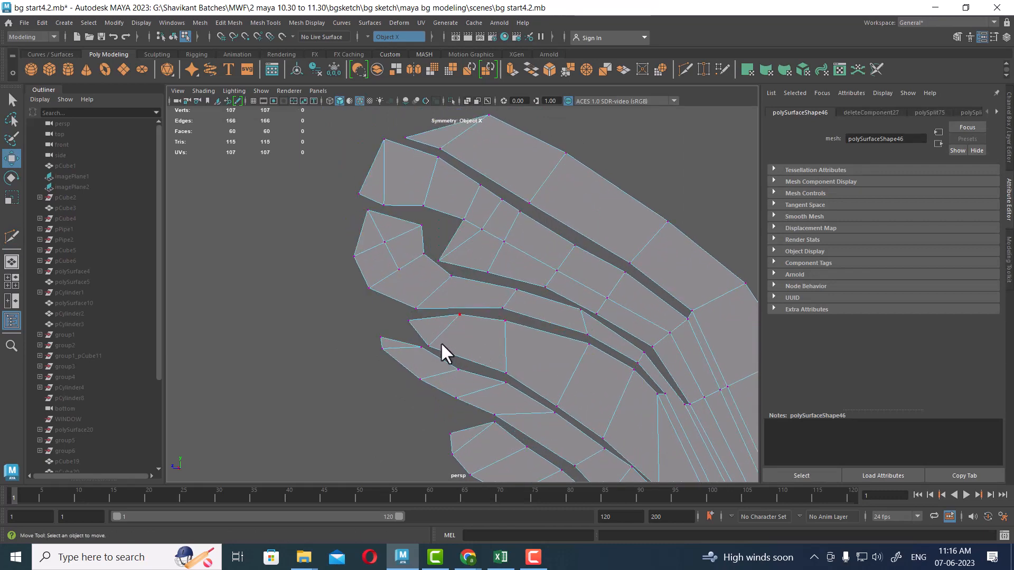
pyautogui.hotkey('ctrl', 'z')
# Remove the outline vertices at the feathers' rounded tips from the vertex selection so their shape is kept.
pyautogui.keyDown('alt'); pyautogui.moveTo(443, 204); pyautogui.dragTo(456, 267, button='middle'); pyautogui.keyUp('alt')
pyautogui.keyDown('ctrl'); pyautogui.moveTo(416, 198); pyautogui.dragTo(413, 199); pyautogui.keyUp('ctrl')
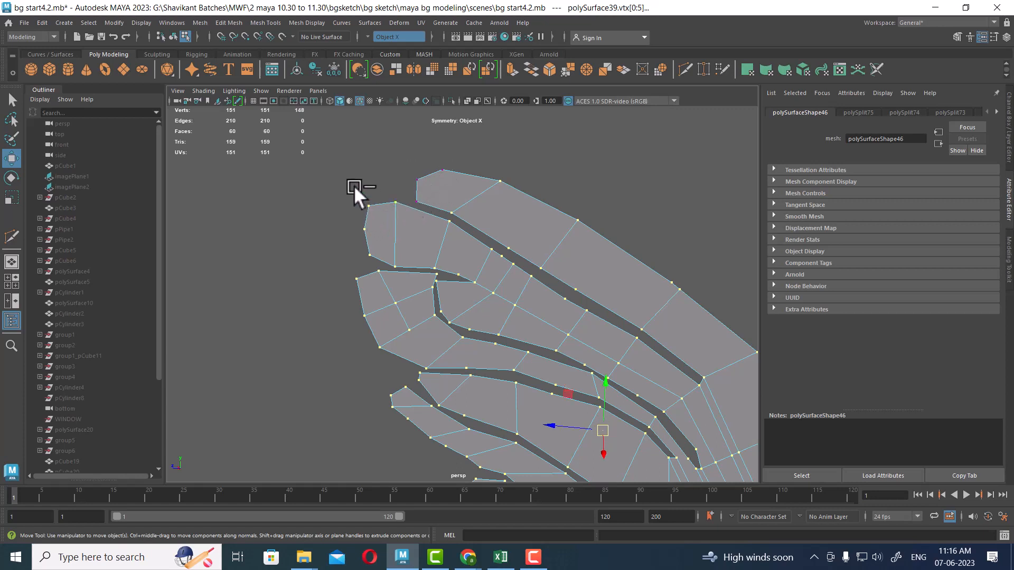
pyautogui.keyDown('ctrl'); pyautogui.moveTo(379, 260); pyautogui.dragTo(380, 261); pyautogui.keyUp('ctrl')
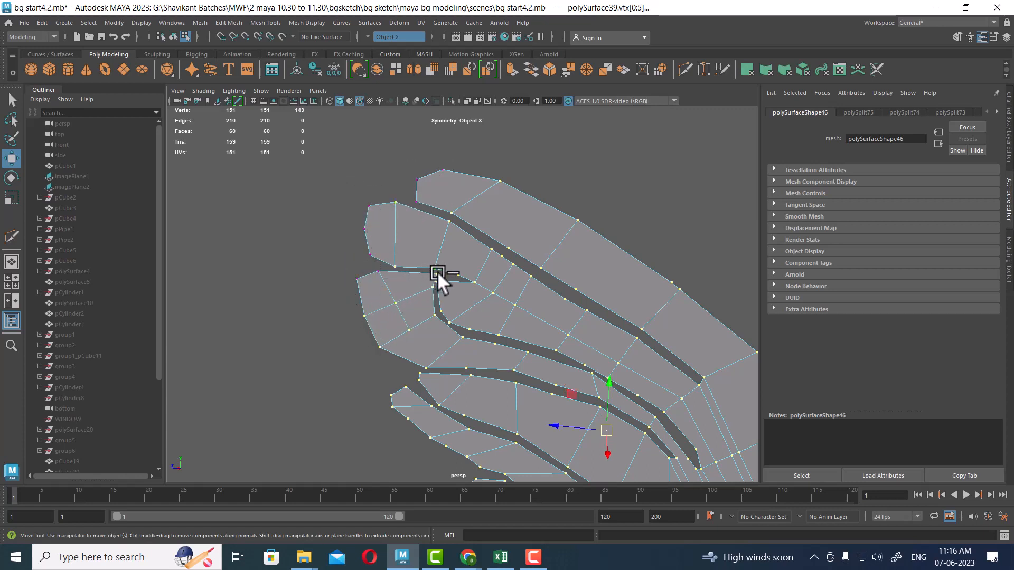
pyautogui.keyDown('ctrl'); pyautogui.moveTo(437, 271); pyautogui.dragTo(445, 279); pyautogui.keyUp('ctrl')
pyautogui.keyDown('alt'); pyautogui.moveTo(439, 373); pyautogui.dragTo(447, 285, button='middle'); pyautogui.keyUp('alt')
pyautogui.scroll(3, 431, 323)
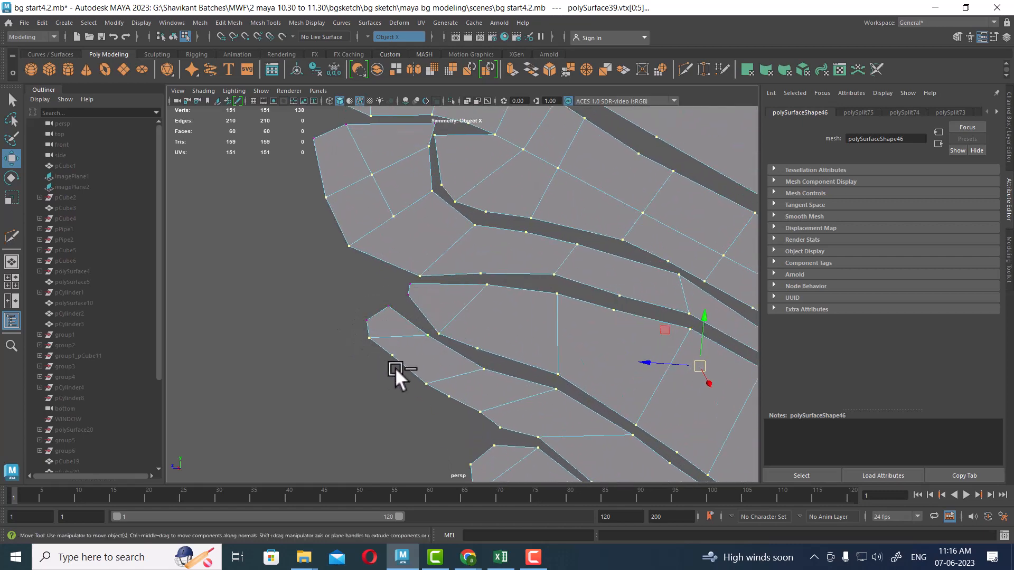
pyautogui.keyDown('alt'); pyautogui.moveTo(478, 370); pyautogui.dragTo(453, 273, button='middle'); pyautogui.keyUp('alt')
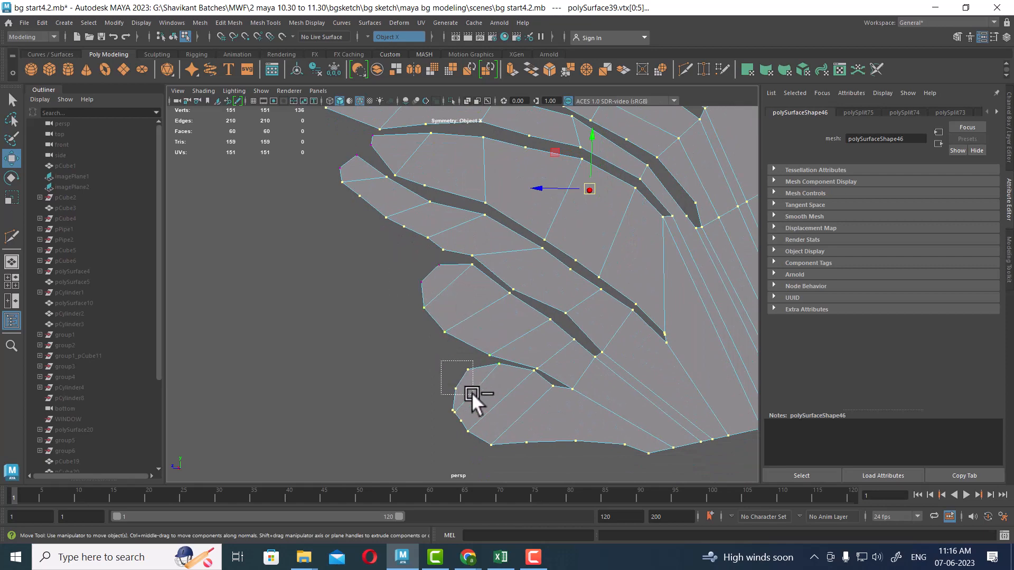
pyautogui.keyDown('ctrl'); pyautogui.moveTo(472, 393); pyautogui.dragTo(474, 394); pyautogui.keyUp('ctrl')
# Try to delete the redundant vertices with only the feather-tip vertices left out of the selection.
pyautogui.scroll(-2, 537, 376)
pyautogui.keyDown('alt'); pyautogui.moveTo(541, 370); pyautogui.dragTo(420, 306, button='middle'); pyautogui.keyUp('alt')
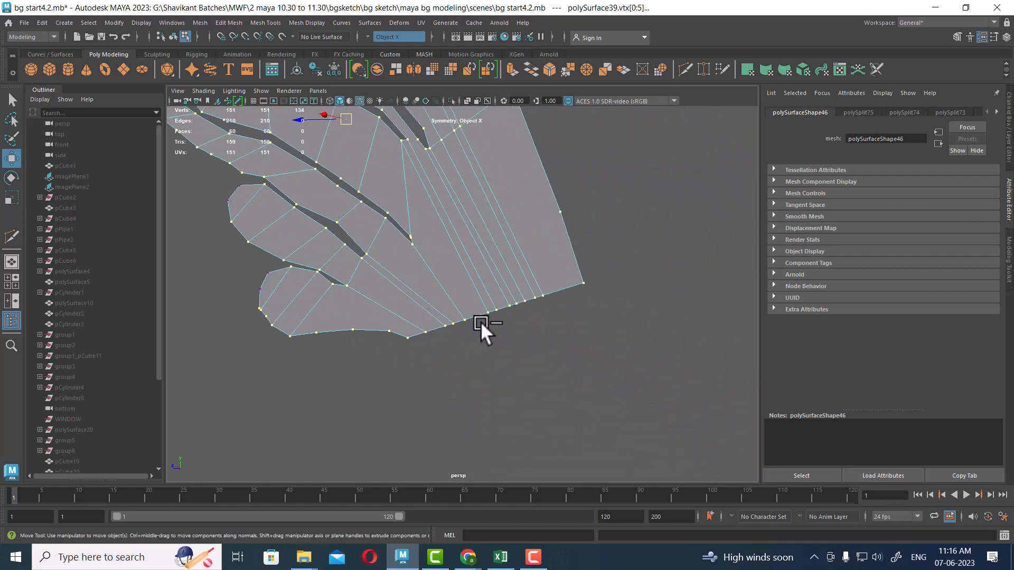
pyautogui.keyDown('alt'); pyautogui.moveTo(480, 322); pyautogui.dragTo(483, 268, button='right'); pyautogui.keyUp('alt')
pyautogui.keyDown('alt'); pyautogui.moveTo(468, 252); pyautogui.dragTo(514, 340, button='middle'); pyautogui.keyUp('alt')
pyautogui.keyDown('alt'); pyautogui.moveTo(513, 340); pyautogui.dragTo(509, 286, button='right'); pyautogui.keyUp('alt')
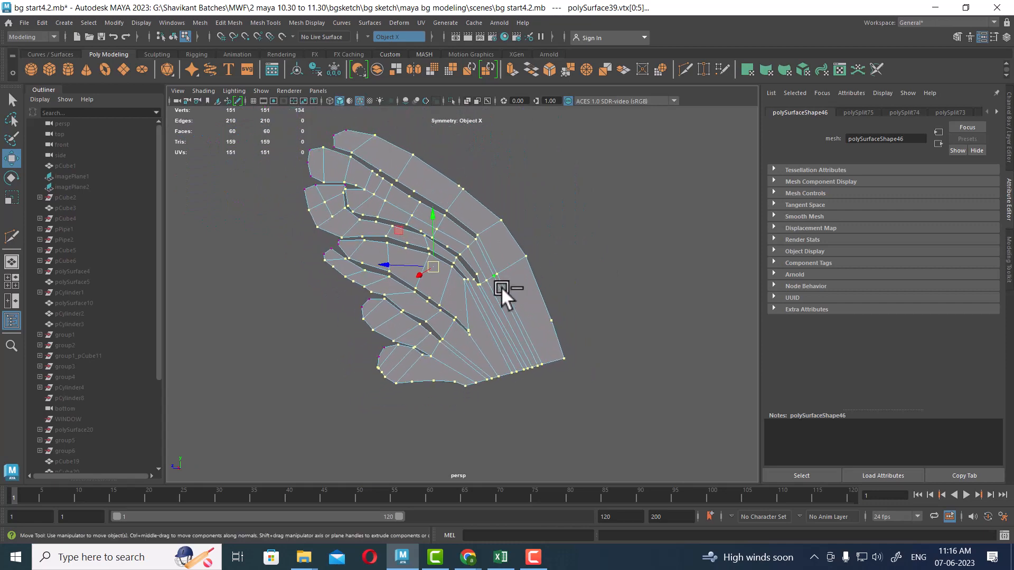
pyautogui.press('Delete')
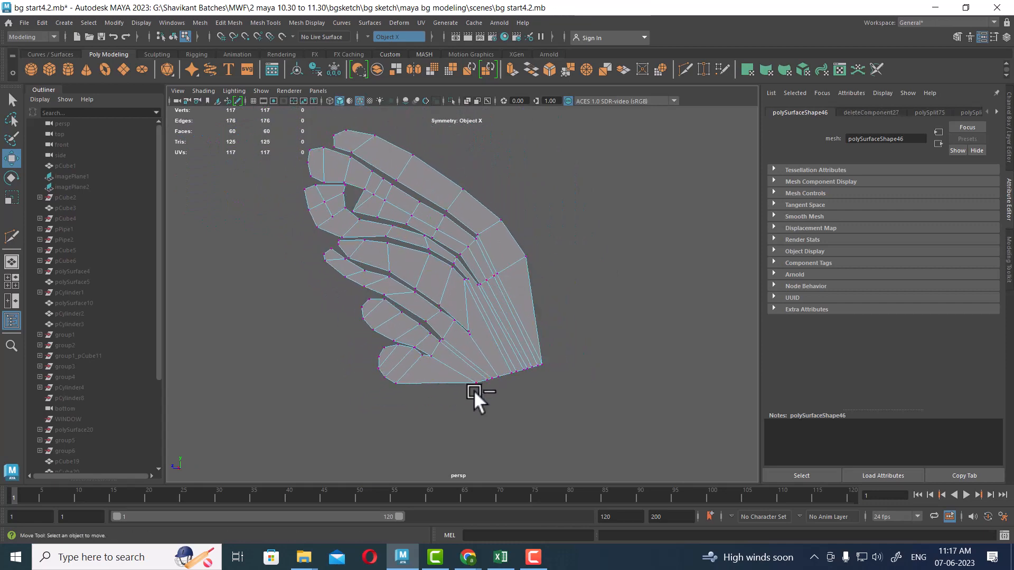
pyautogui.hotkey('ctrl', 'z')
# Remove the middle vertex on the lowest feather's underside from the vertex selection.
pyautogui.keyDown('alt'); pyautogui.moveTo(441, 379); pyautogui.dragTo(468, 420, button='right'); pyautogui.keyUp('alt')
pyautogui.keyDown('alt'); pyautogui.moveTo(467, 420); pyautogui.dragTo(503, 351, button='middle'); pyautogui.keyUp('alt')
pyautogui.scroll(1, 491, 347)
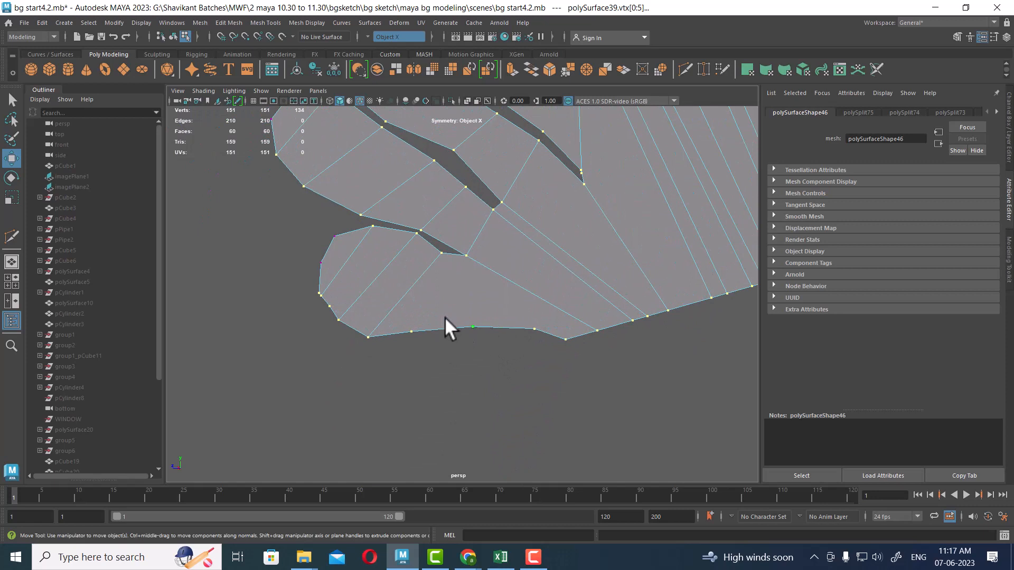
pyautogui.keyDown('ctrl'); pyautogui.moveTo(442, 316); pyautogui.dragTo(397, 358); pyautogui.keyUp('ctrl')
pyautogui.hotkey('ctrl', 'z')
pyautogui.keyDown('ctrl'); pyautogui.moveTo(490, 310); pyautogui.dragTo(463, 338); pyautogui.keyUp('ctrl')
# Try to delete the redundant vertices with the lowest feather's underside vertex also left out.
pyautogui.scroll(-3, 545, 334)
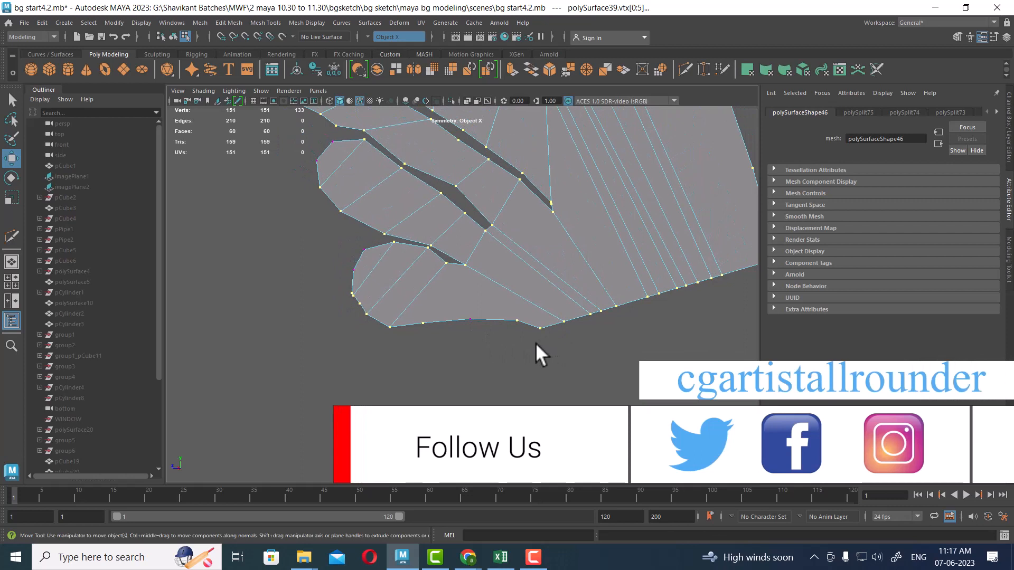
pyautogui.press('Delete')
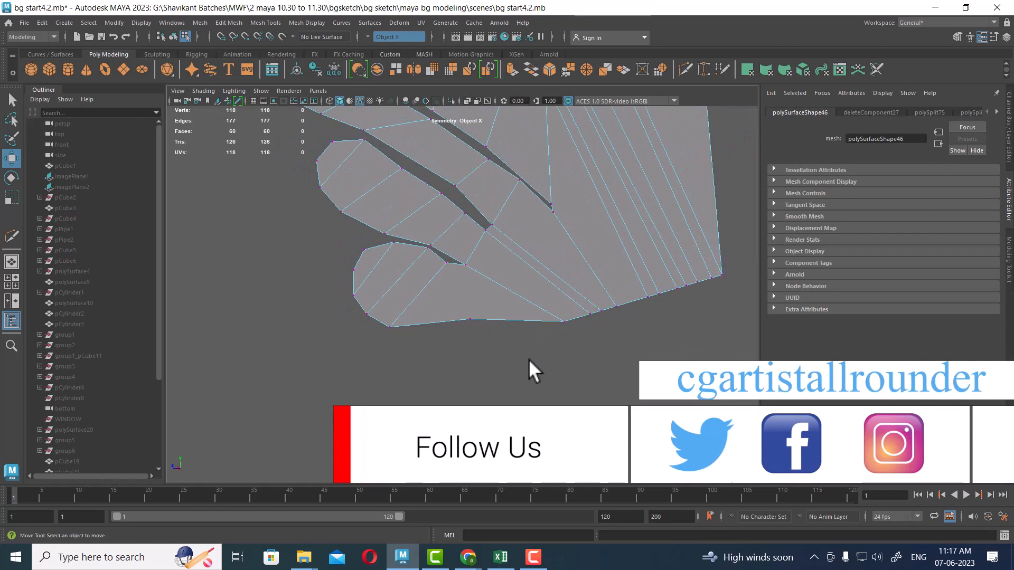
pyautogui.hotkey('ctrl', 'z')
# Leave the two corner vertices of the tail's base out of the selection and delete the redundant vertices.
pyautogui.keyDown('alt'); pyautogui.moveTo(566, 340); pyautogui.dragTo(507, 339, button='middle'); pyautogui.keyUp('alt')
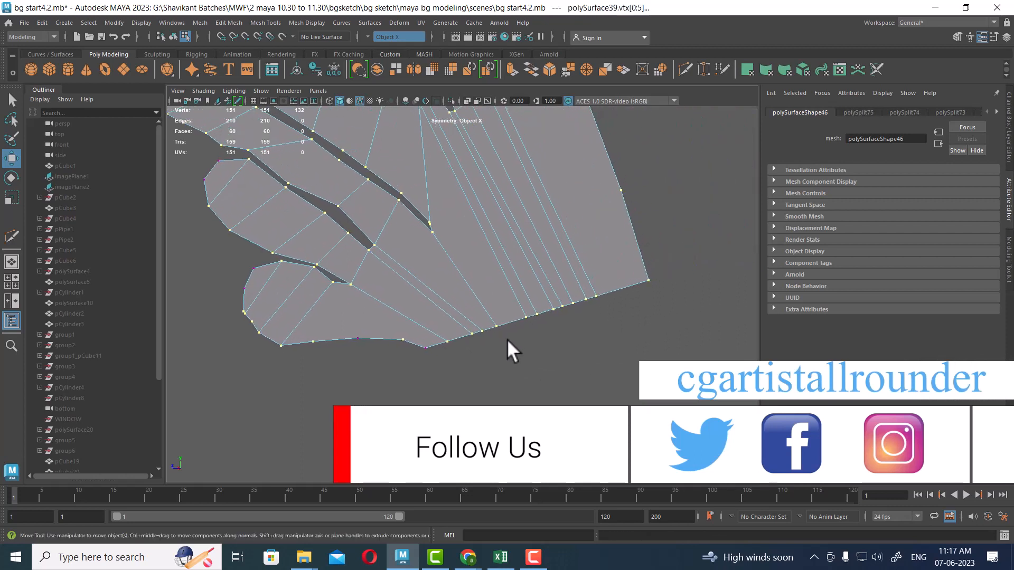
pyautogui.press('Delete')
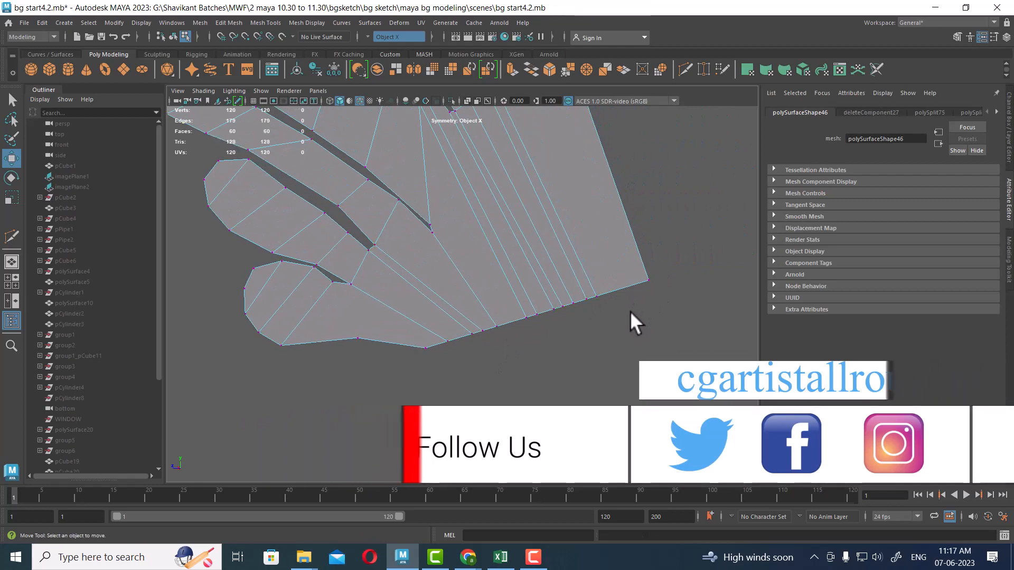
# Cut a line across the tail's base with Multi-Cut, from the lowest feather's underside vertex through the lengthwise edges to the outer edge.
pyautogui.scroll(-3, 560, 334)
pyautogui.keyDown('alt'); pyautogui.moveTo(484, 241); pyautogui.dragTo(538, 346, button='middle'); pyautogui.keyUp('alt')
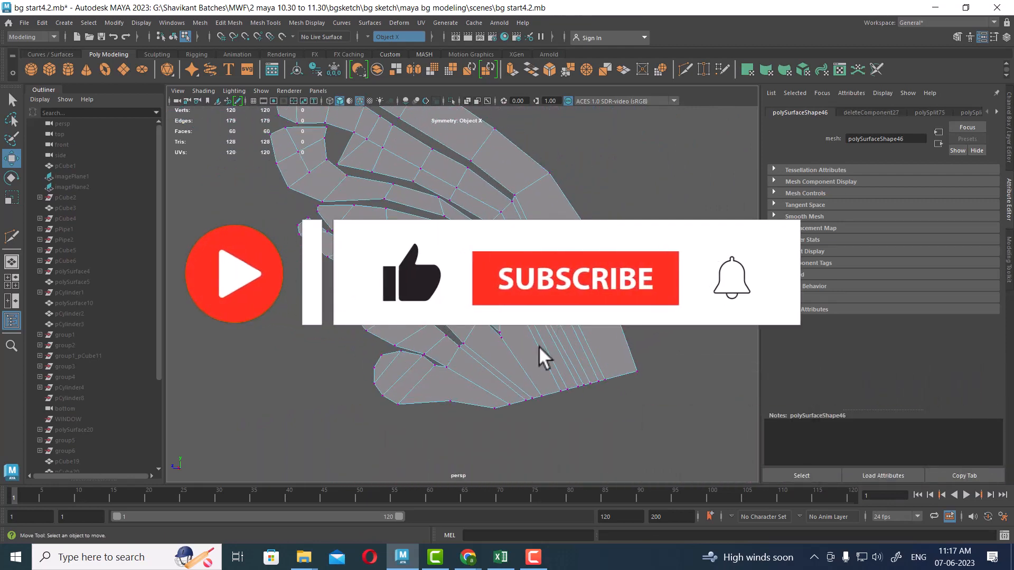
pyautogui.keyDown('alt'); pyautogui.moveTo(502, 296); pyautogui.dragTo(553, 355, button='middle'); pyautogui.keyUp('alt')
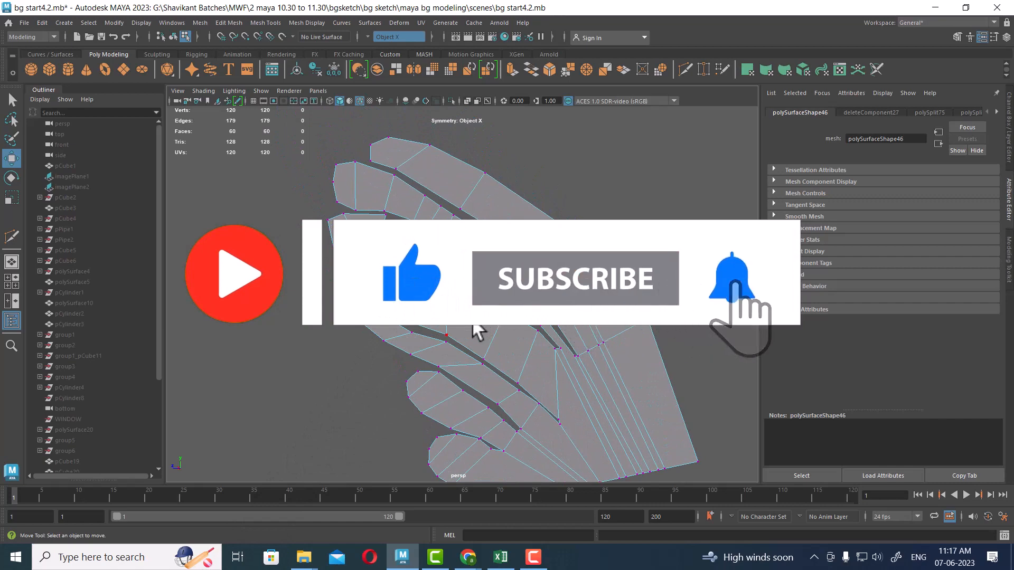
pyautogui.keyDown('alt'); pyautogui.moveTo(467, 329); pyautogui.dragTo(448, 224, button='middle'); pyautogui.keyUp('alt')
pyautogui.scroll(3, 508, 353)
pyautogui.keyDown('alt'); pyautogui.moveTo(508, 353); pyautogui.dragTo(485, 243, button='middle'); pyautogui.keyUp('alt')
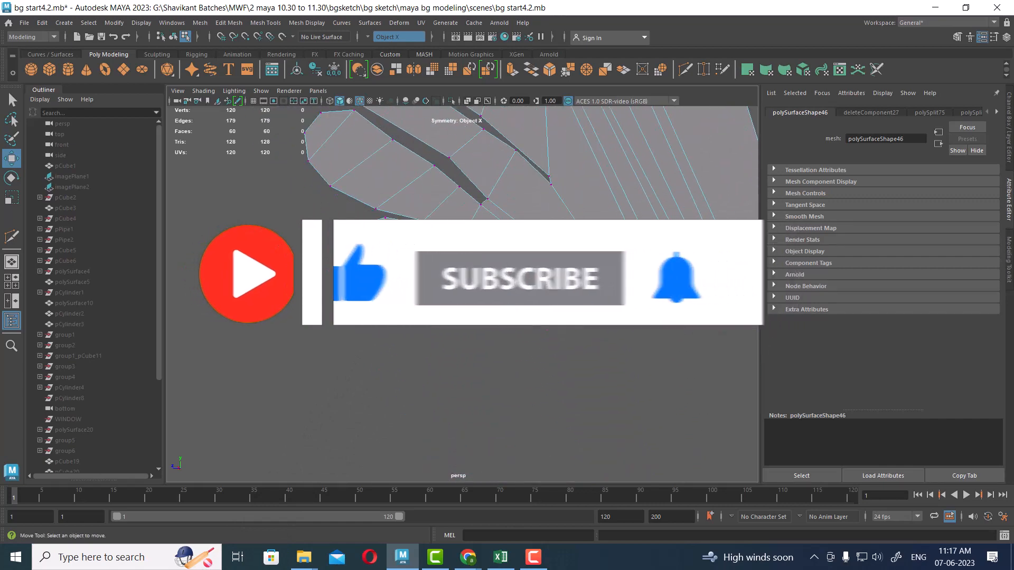
pyautogui.keyDown('shift'); pyautogui.moveTo(543, 209); pyautogui.dragTo(475, 203, button='right'); pyautogui.keyUp('shift')
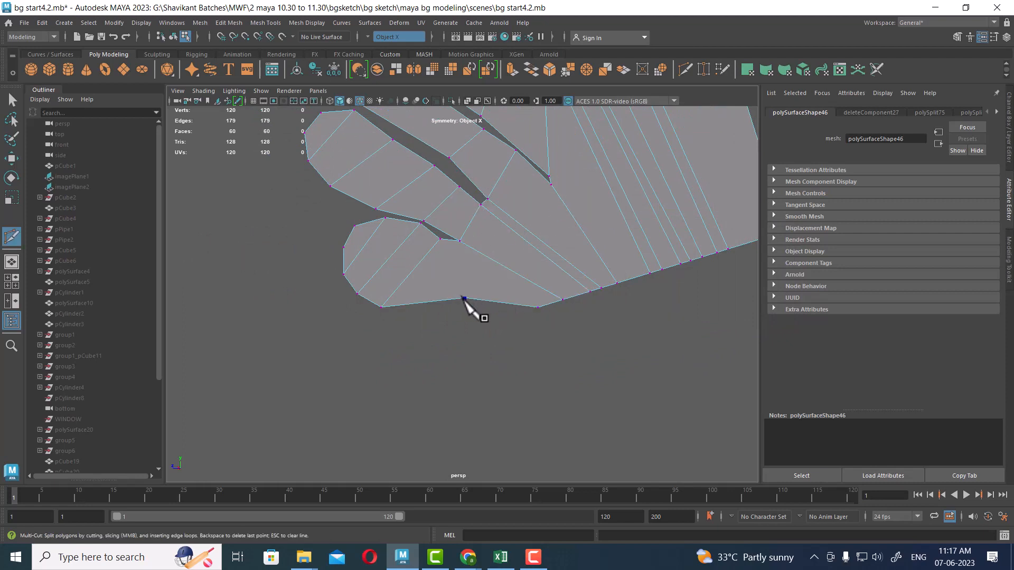
pyautogui.keyDown('alt'); pyautogui.moveTo(545, 261); pyautogui.dragTo(521, 275, button='middle'); pyautogui.keyUp('alt')
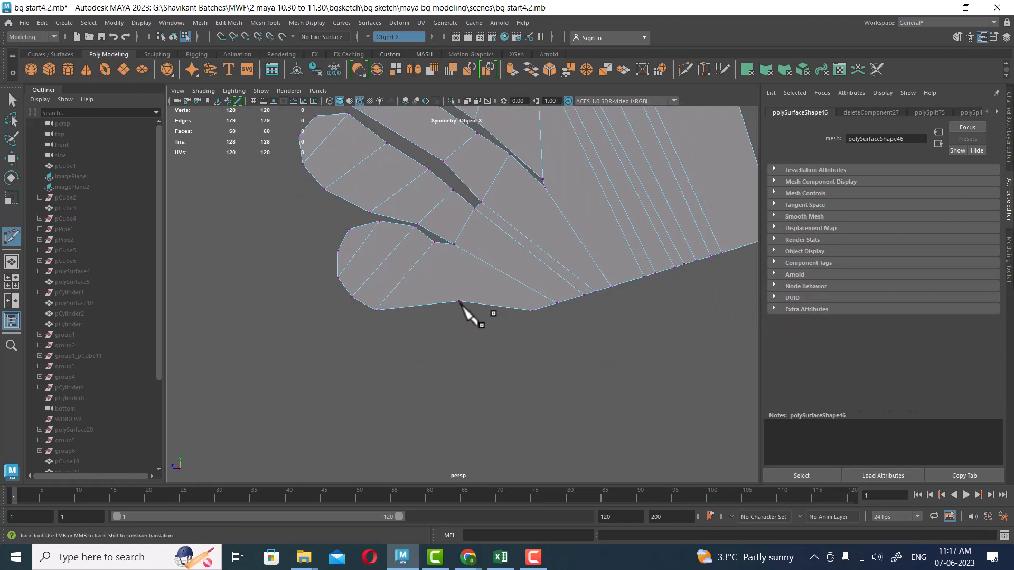
pyautogui.keyDown('alt'); pyautogui.moveTo(618, 241); pyautogui.dragTo(545, 257, button='middle'); pyautogui.keyUp('alt')
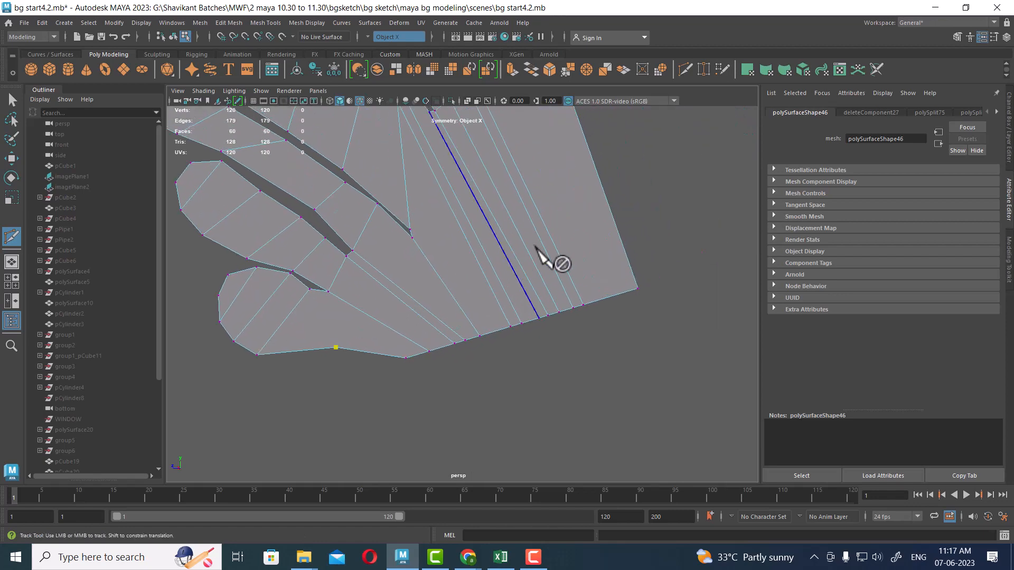
pyautogui.rightClick(603, 191)
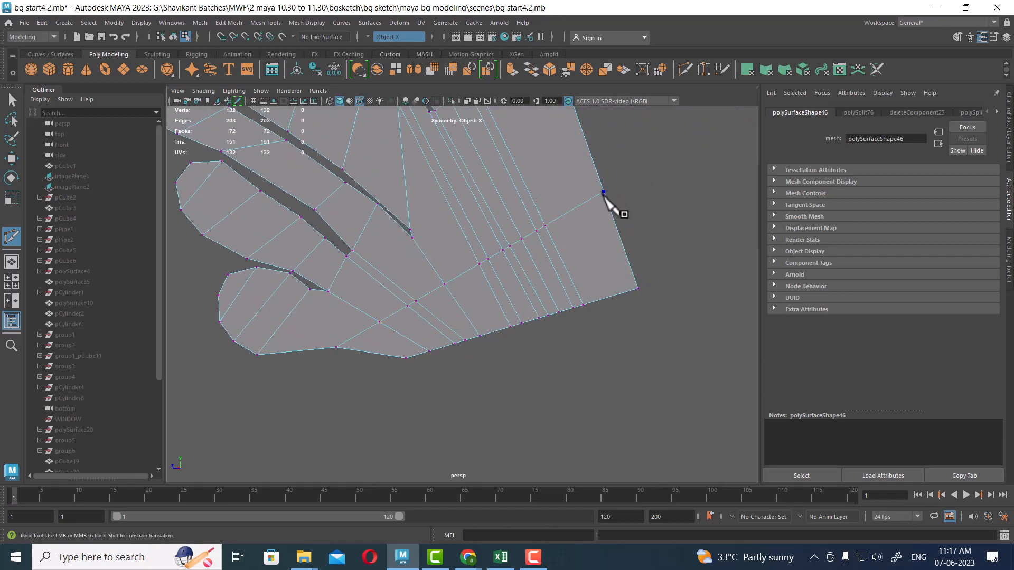
# Insert a lengthwise edge loop along the middle of the top feather down to the tail's base.
pyautogui.scroll(-5, 528, 283)
pyautogui.keyDown('alt'); pyautogui.moveTo(518, 263); pyautogui.dragTo(572, 310, button='middle'); pyautogui.keyUp('alt')
pyautogui.press('w')
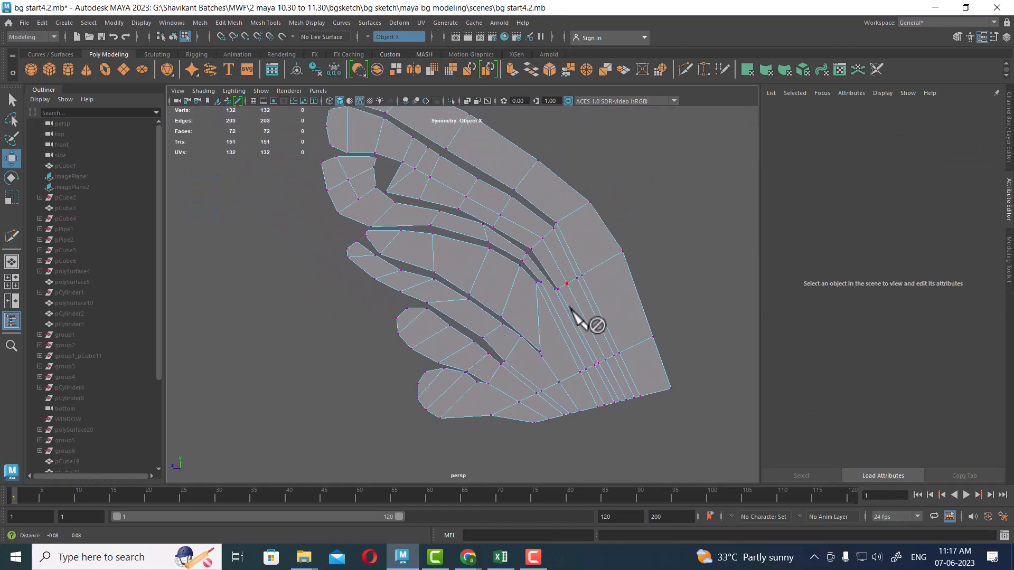
pyautogui.keyDown('alt'); pyautogui.moveTo(534, 210); pyautogui.dragTo(558, 283, button='middle'); pyautogui.keyUp('alt')
pyautogui.click(582, 271)
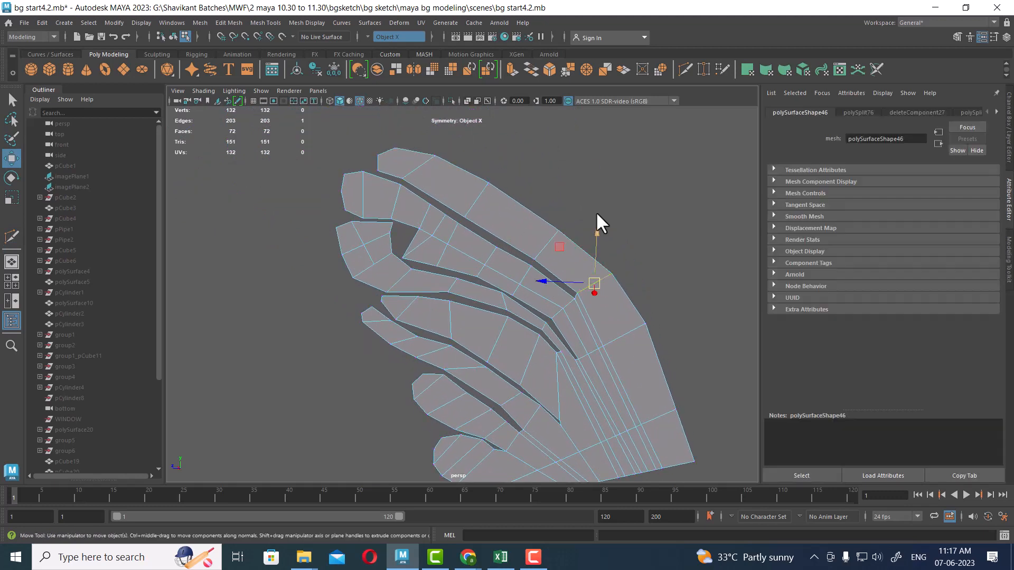
pyautogui.keyDown('ctrl'); pyautogui.moveTo(596, 211); pyautogui.dragTo(533, 264, button='right'); pyautogui.keyUp('ctrl')
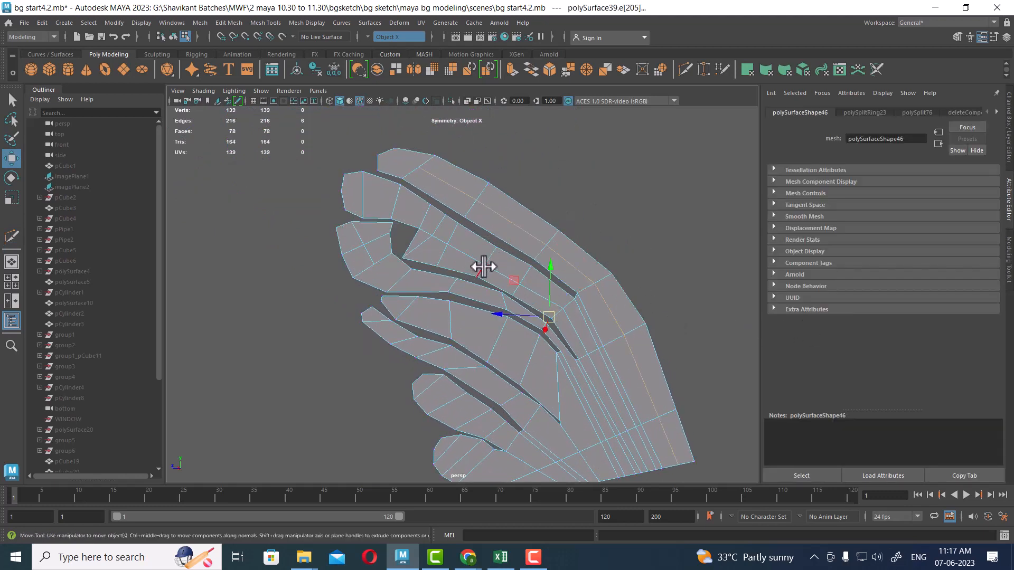
# Insert lengthwise edge loops through the middle of the fourth and fifth feathers.
pyautogui.click(527, 356)
pyautogui.keyDown('ctrl'); pyautogui.rightClick(605, 270); pyautogui.keyUp('ctrl')
pyautogui.keyDown('ctrl'); pyautogui.moveTo(605, 271); pyautogui.dragTo(727, 371, button='right'); pyautogui.keyUp('ctrl')
pyautogui.keyDown('alt'); pyautogui.moveTo(497, 379); pyautogui.dragTo(507, 316, button='middle'); pyautogui.keyUp('alt')
pyautogui.click(519, 335)
pyautogui.press('g')
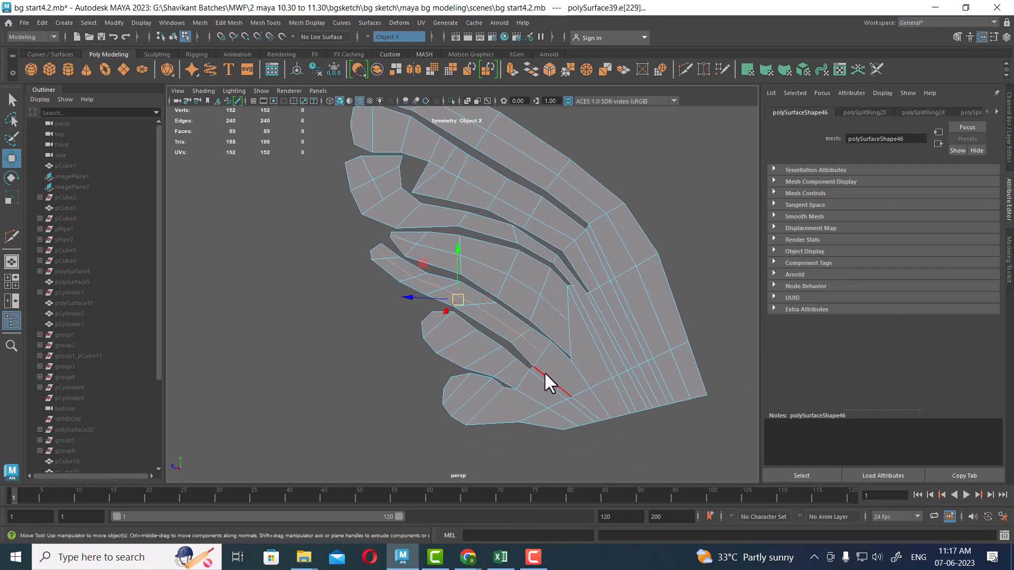
# Insert lengthwise edge loops through the sixth and lowest feathers, plus one more split at the lowest feather's base.
pyautogui.click(519, 375)
pyautogui.press('g')
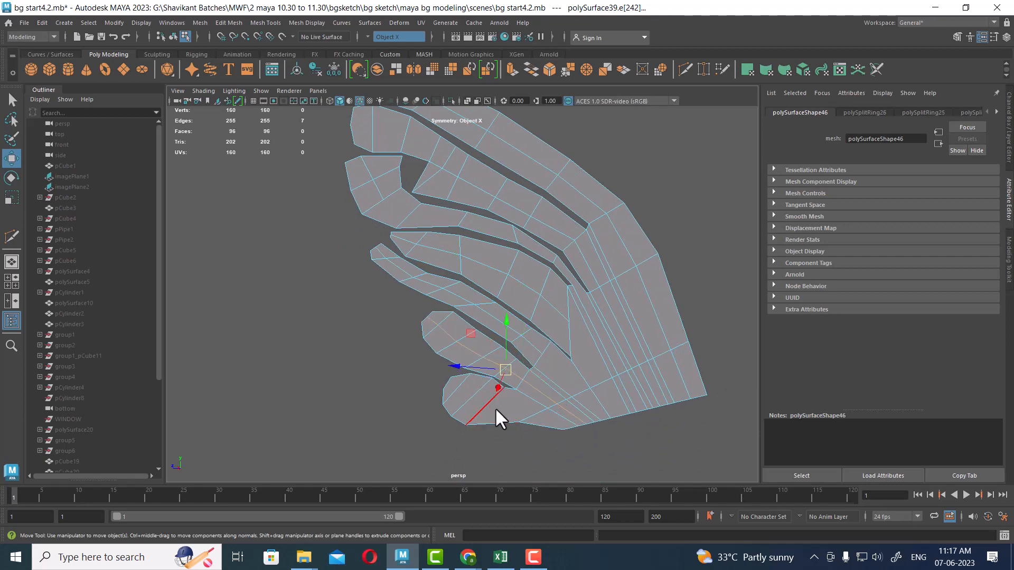
pyautogui.press('g')
pyautogui.click(533, 415)
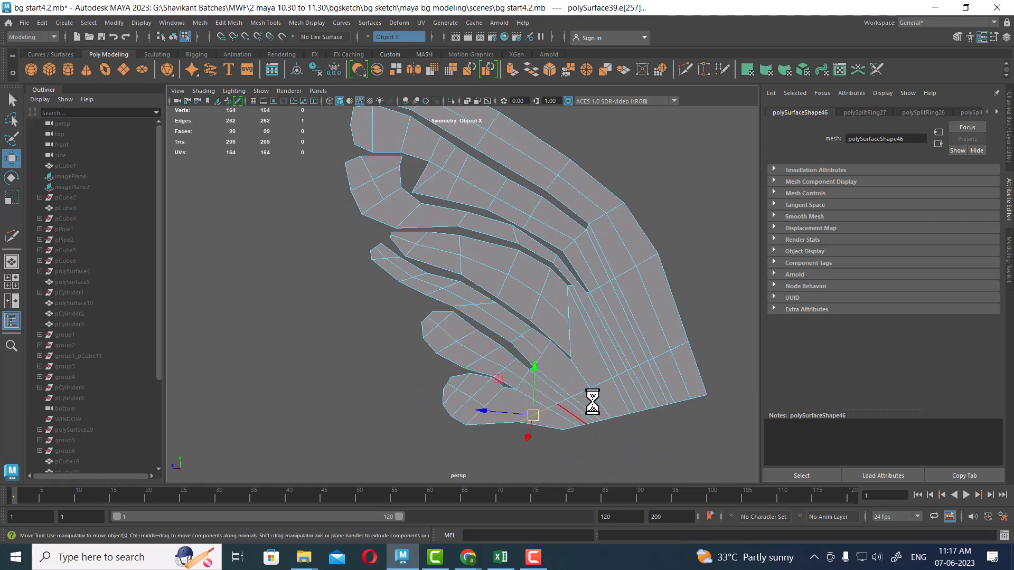
pyautogui.press('g')
# Cut an edge across the top feather's tip with Multi-Cut, from the end of its middle loop to the tip's upper corner vertex.
pyautogui.scroll(6, 554, 346)
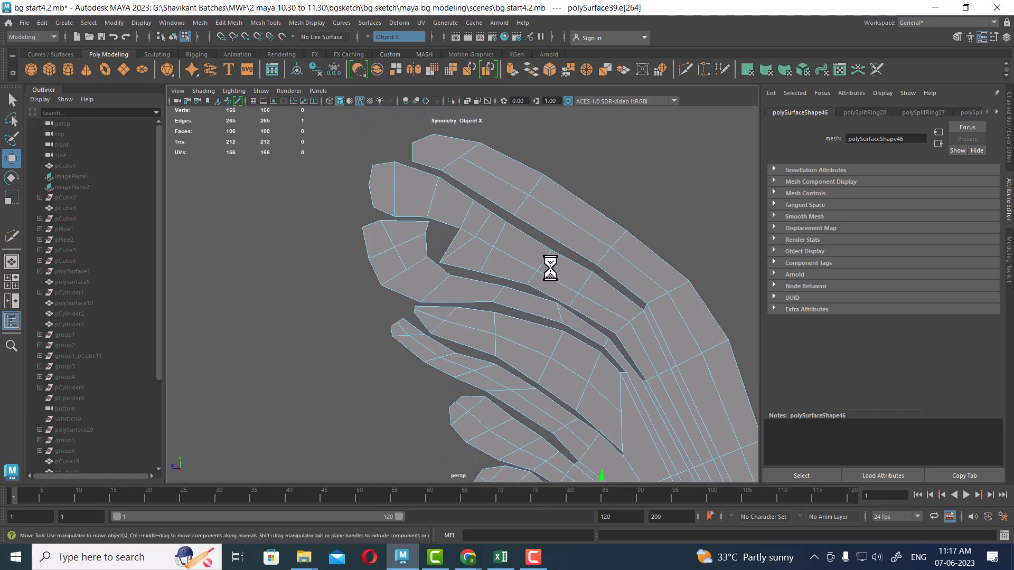
pyautogui.scroll(-5, 549, 327)
pyautogui.moveTo(525, 227); pyautogui.dragTo(554, 193, button='right')
pyautogui.click(560, 249)
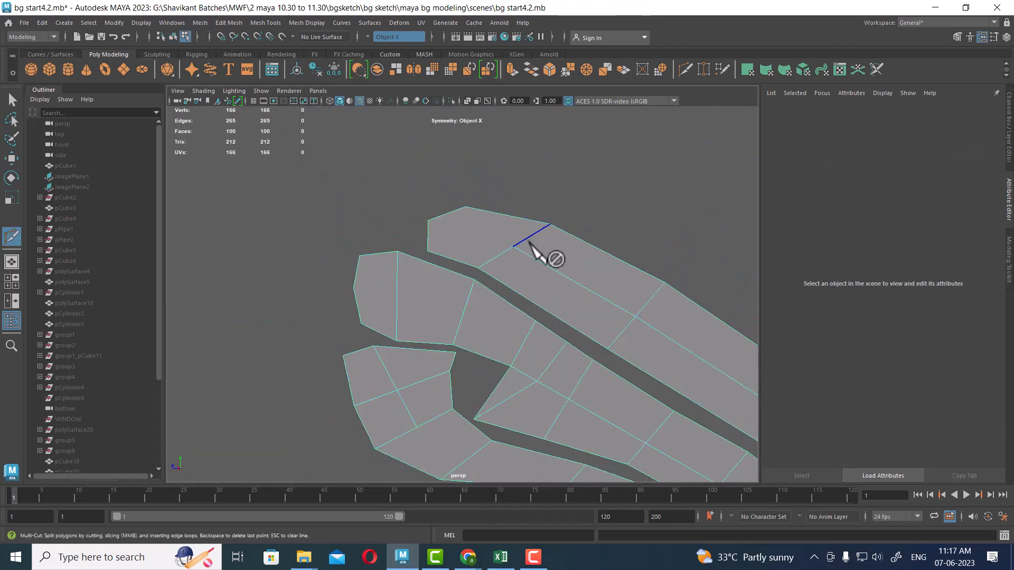
pyautogui.click(514, 246)
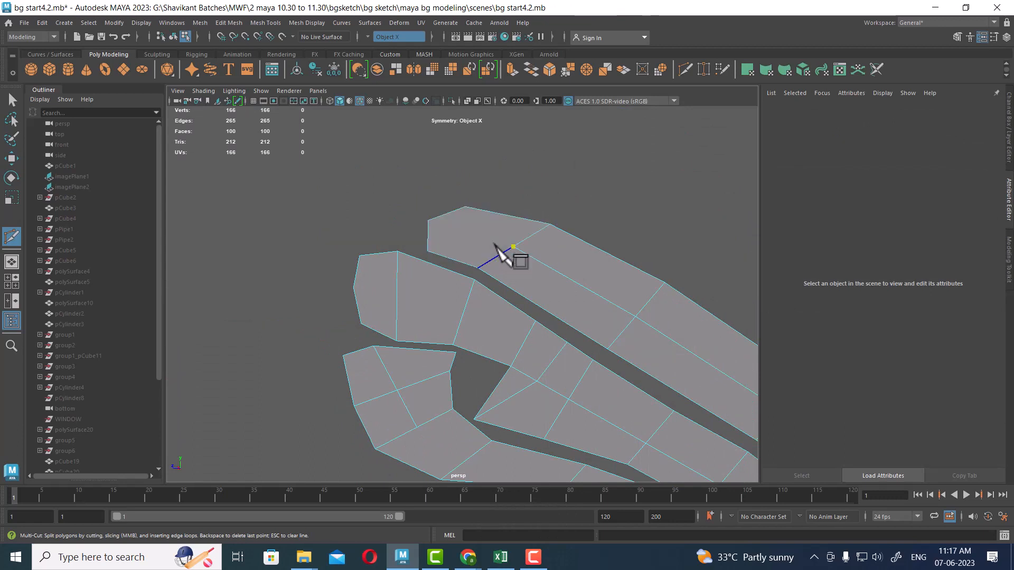
pyautogui.click(428, 219)
pyautogui.rightClick(506, 232)
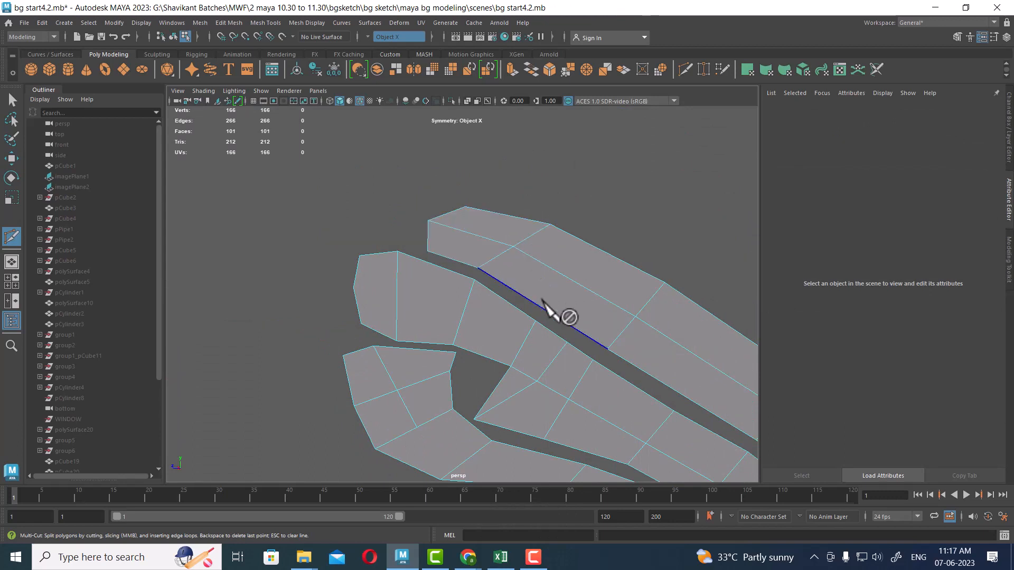
# Insert a lengthwise edge loop through the second feather, from the cross edge near its tip towards the tail's base.
pyautogui.scroll(-3, 522, 328)
pyautogui.keyDown('alt'); pyautogui.moveTo(681, 427); pyautogui.dragTo(601, 328, button='middle'); pyautogui.keyUp('alt')
pyautogui.press('w')
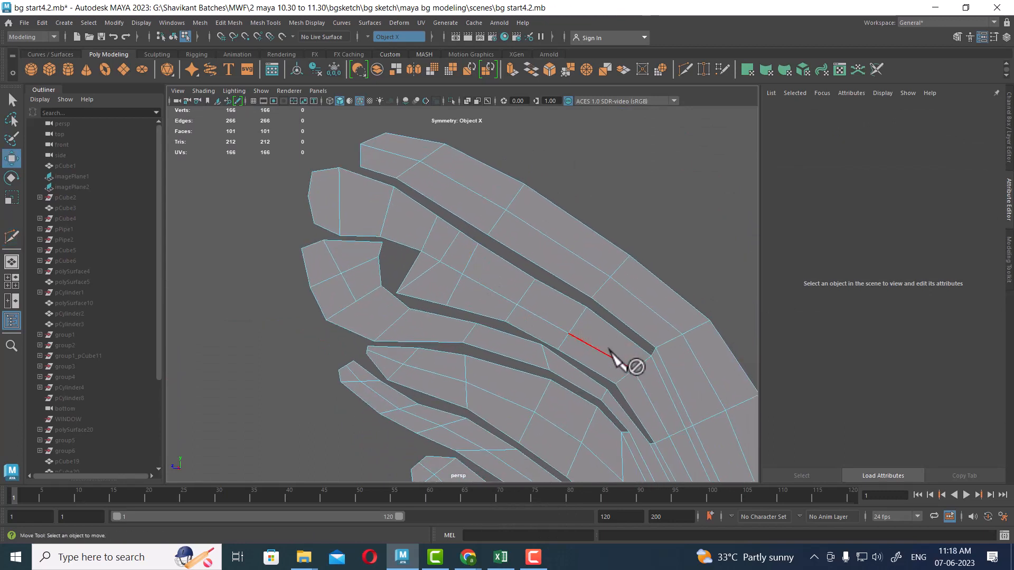
pyautogui.click(520, 293)
pyautogui.keyDown('ctrl'); pyautogui.moveTo(580, 244); pyautogui.dragTo(453, 250, button='right'); pyautogui.keyUp('ctrl')
# Cut an edge across the second feather's tip with Multi-Cut, from its middle loop's end to the vertex on the tip's outer edge.
pyautogui.press('F8')
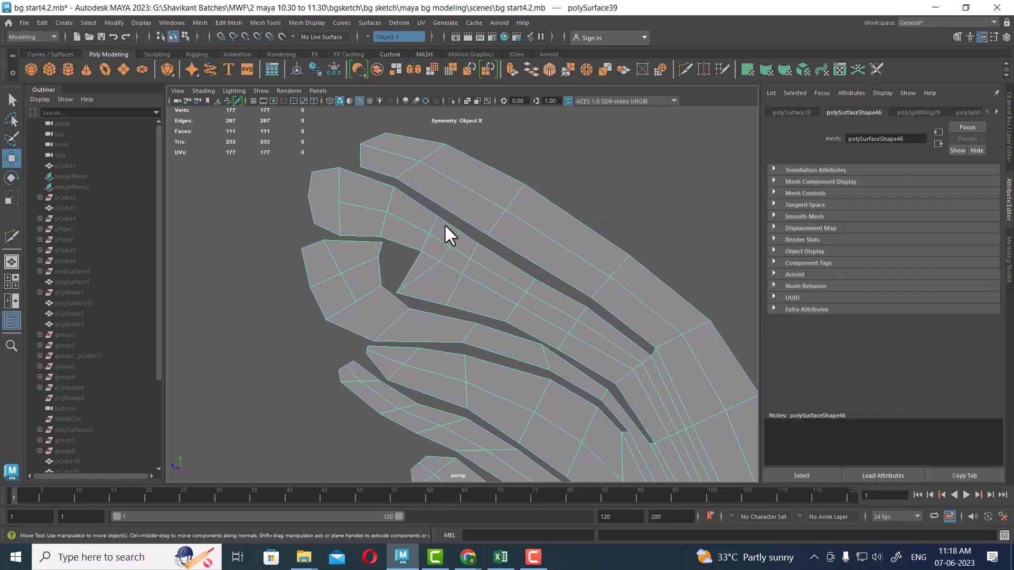
pyautogui.keyDown('shift'); pyautogui.rightClick(449, 204); pyautogui.keyUp('shift')
pyautogui.click(377, 203)
pyautogui.click(340, 202)
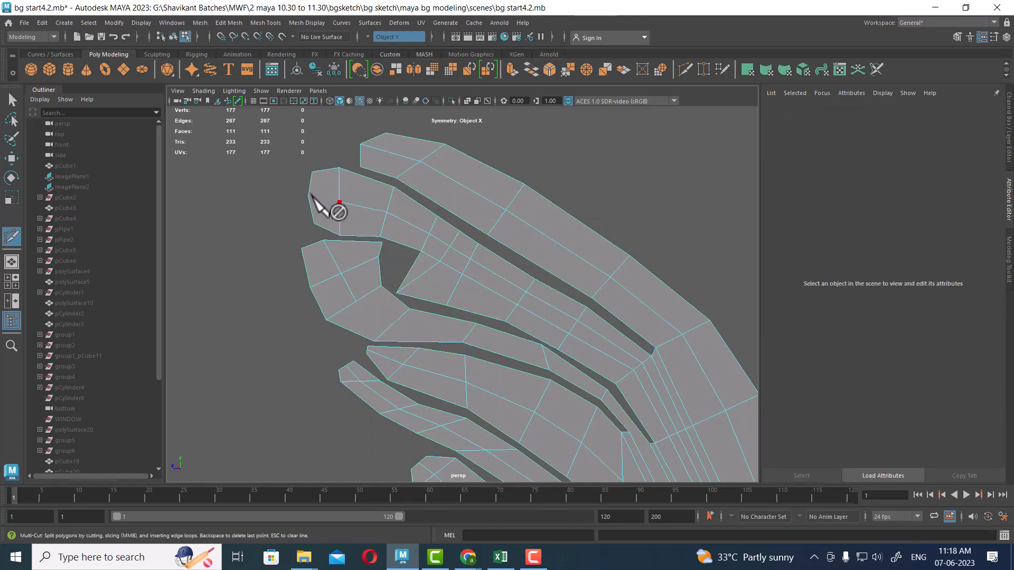
pyautogui.click(308, 196)
pyautogui.press('Return')
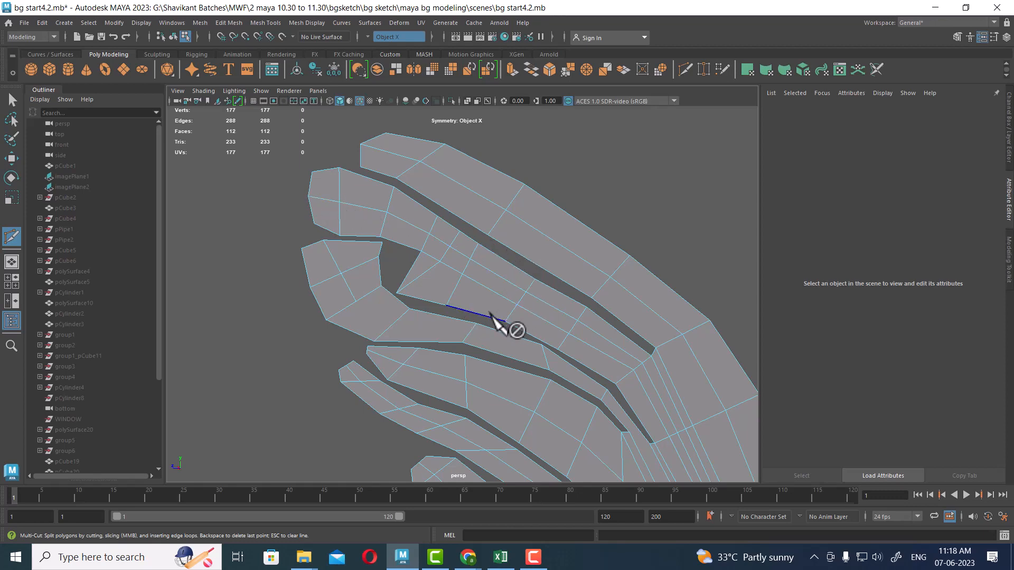
# Insert a lengthwise edge loop through the middle of the third feather's narrow section.
pyautogui.keyDown('alt'); pyautogui.moveTo(502, 324); pyautogui.dragTo(509, 274, button='middle'); pyautogui.keyUp('alt')
pyautogui.press('w')
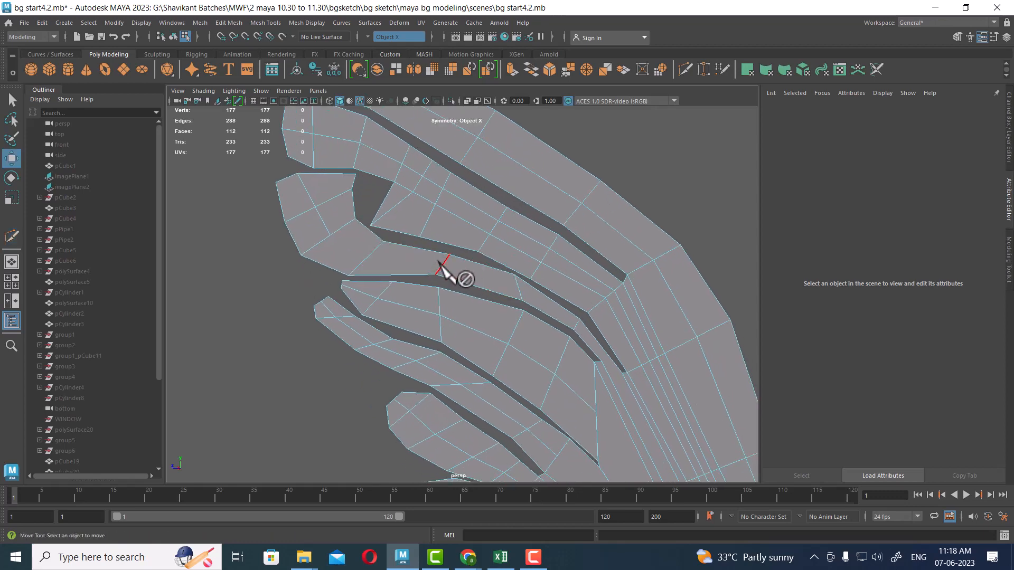
pyautogui.click(440, 265)
pyautogui.keyDown('ctrl'); pyautogui.moveTo(482, 208); pyautogui.dragTo(316, 228, button='right'); pyautogui.keyUp('ctrl')
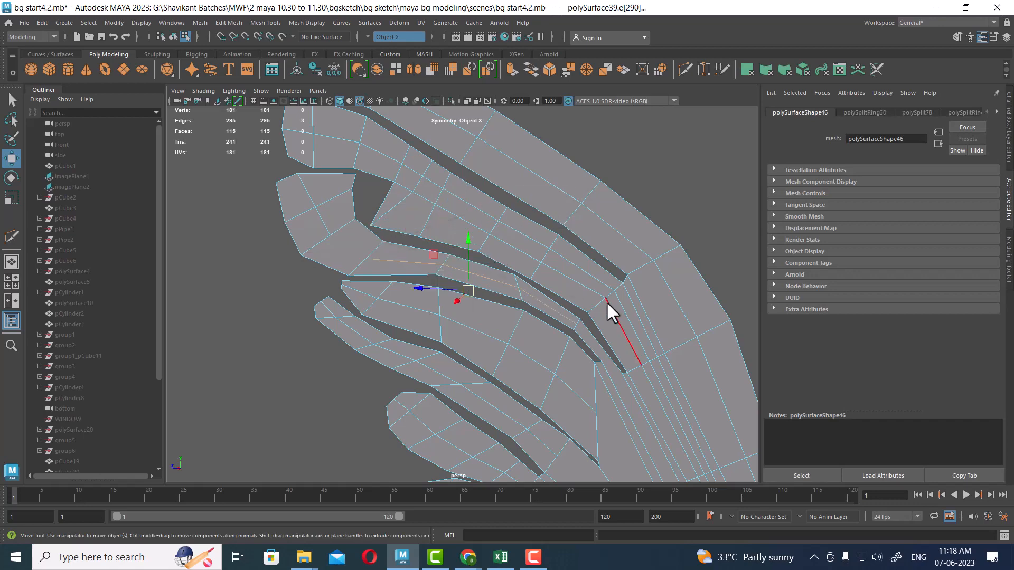
# Cut an edge with Multi-Cut joining the middle line of the third feather's curved tip to the feather's new lengthwise loop.
pyautogui.press('F8')
pyautogui.keyDown('shift'); pyautogui.moveTo(477, 204); pyautogui.dragTo(370, 214, button='right'); pyautogui.keyUp('shift')
pyautogui.click(330, 235)
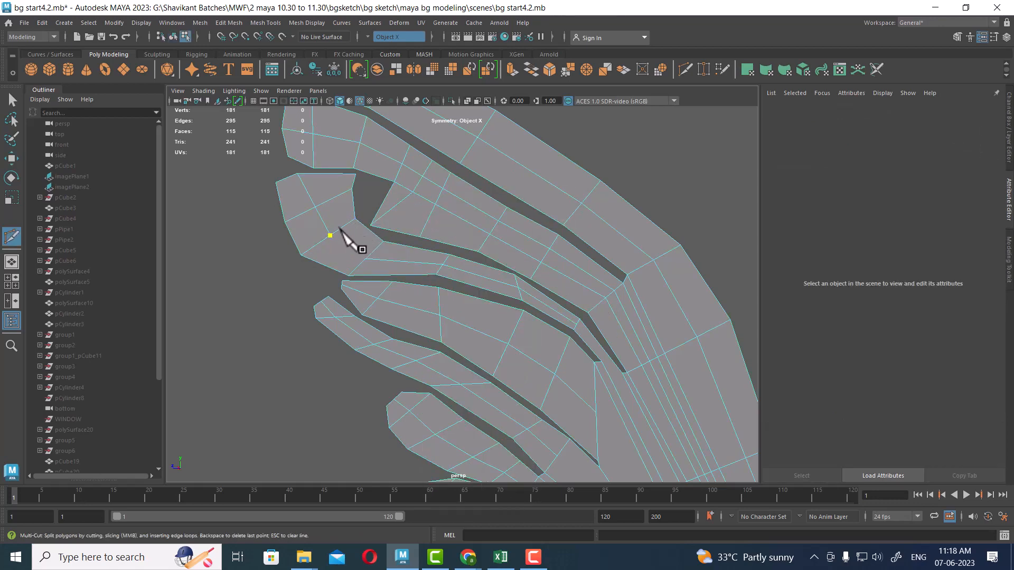
pyautogui.click(364, 256)
pyautogui.rightClick(421, 274)
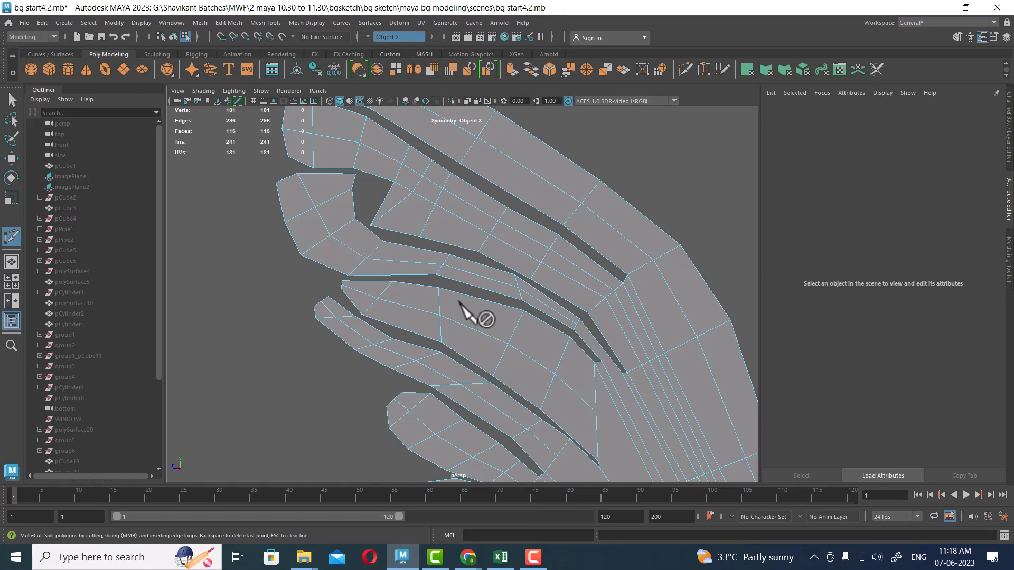
# Insert a crosswise edge loop with Multi-Cut through all the strips near the tail's base.
pyautogui.keyDown('alt'); pyautogui.moveTo(528, 321); pyautogui.dragTo(465, 203, button='middle'); pyautogui.keyUp('alt')
pyautogui.scroll(-1, 519, 288)
pyautogui.keyDown('alt'); pyautogui.moveTo(527, 242); pyautogui.dragTo(498, 238, button='middle'); pyautogui.keyUp('alt')
pyautogui.scroll(-1, 530, 333)
pyautogui.keyDown('alt'); pyautogui.moveTo(498, 238); pyautogui.dragTo(579, 326, button='right'); pyautogui.keyUp('alt')
pyautogui.moveTo(505, 240); pyautogui.dragTo(557, 222, button='right')
pyautogui.keyDown('shift'); pyautogui.rightClick(549, 199); pyautogui.keyUp('shift')
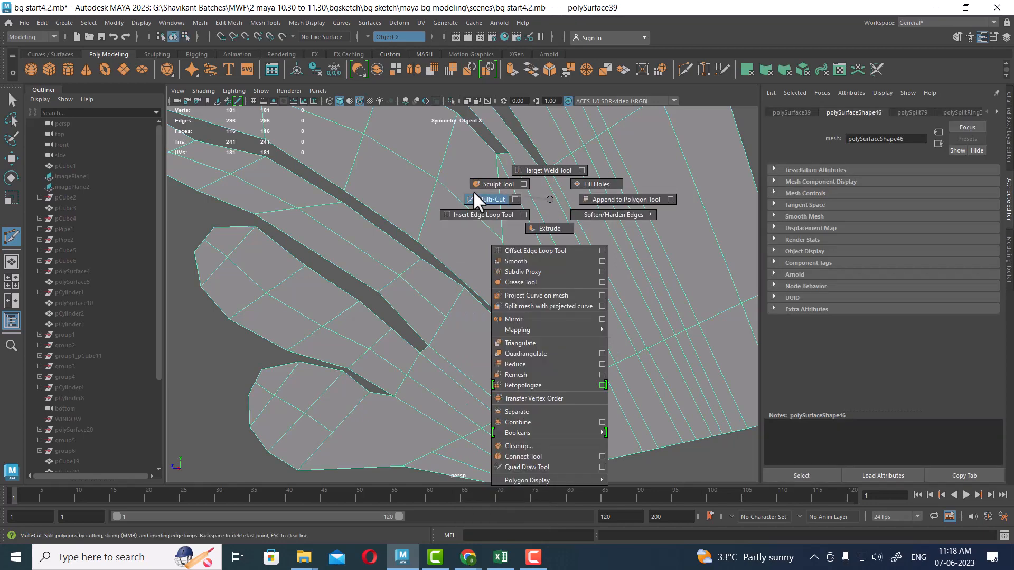
pyautogui.keyDown('shift'); pyautogui.moveTo(473, 193); pyautogui.dragTo(473, 196, button='right'); pyautogui.keyUp('shift')
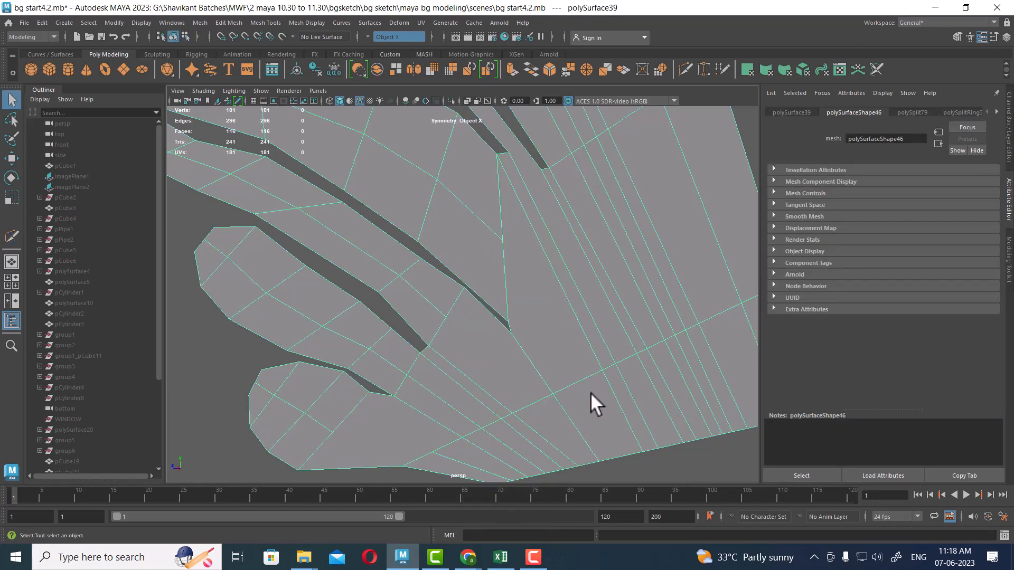
pyautogui.scroll(-3, 559, 341)
pyautogui.press('w')
pyautogui.keyDown('shift'); pyautogui.moveTo(587, 247); pyautogui.dragTo(527, 249, button='right'); pyautogui.keyUp('shift')
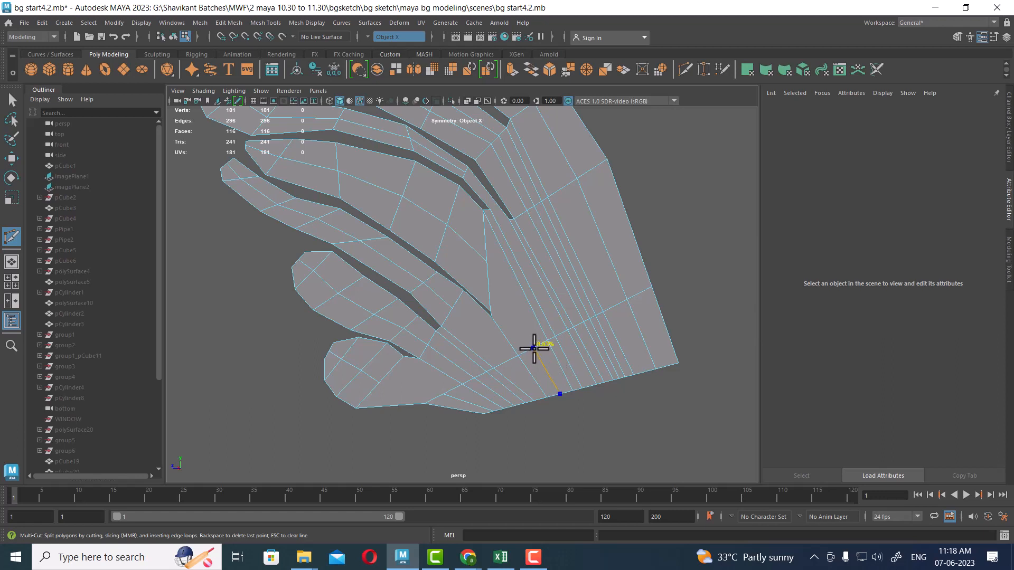
pyautogui.keyDown('ctrl'); pyautogui.click(530, 376); pyautogui.keyUp('ctrl')
# Cut an edge with Multi-Cut joining the lowest feather's middle line to the existing vertex at the feather's base.
pyautogui.keyDown('alt'); pyautogui.moveTo(638, 255); pyautogui.dragTo(659, 377, button='middle'); pyautogui.keyUp('alt')
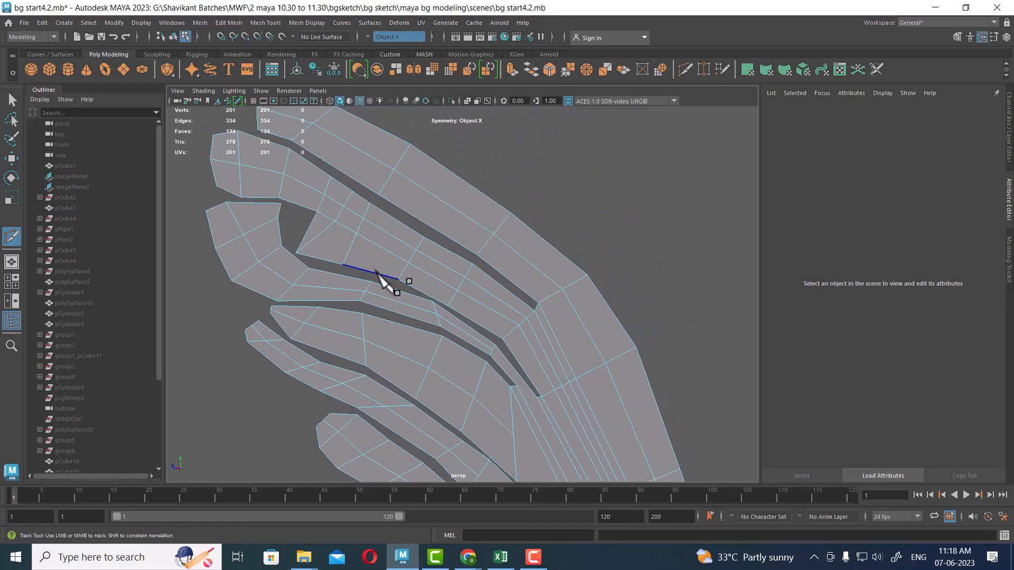
pyautogui.keyDown('alt'); pyautogui.moveTo(480, 358); pyautogui.dragTo(464, 235, button='middle'); pyautogui.keyUp('alt')
pyautogui.keyDown('alt'); pyautogui.moveTo(465, 235); pyautogui.dragTo(486, 310, button='right'); pyautogui.keyUp('alt')
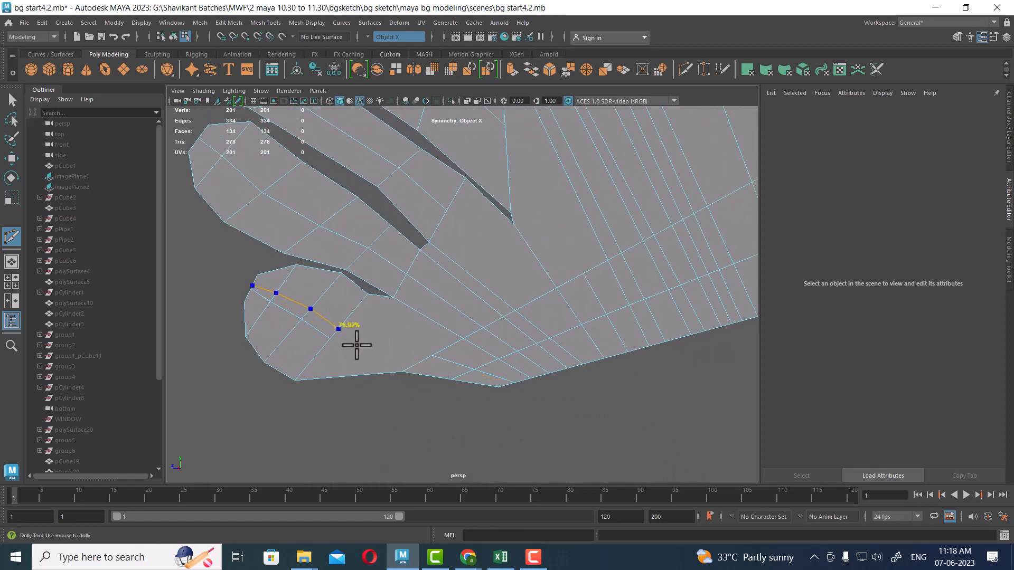
pyautogui.press('w')
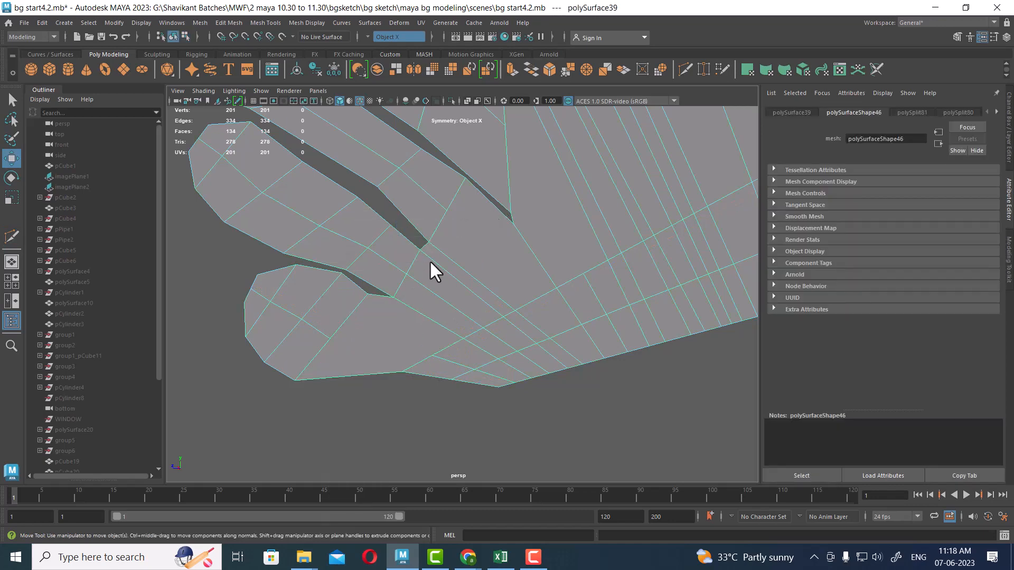
pyautogui.keyDown('shift'); pyautogui.moveTo(429, 252); pyautogui.dragTo(373, 253, button='right'); pyautogui.keyUp('shift')
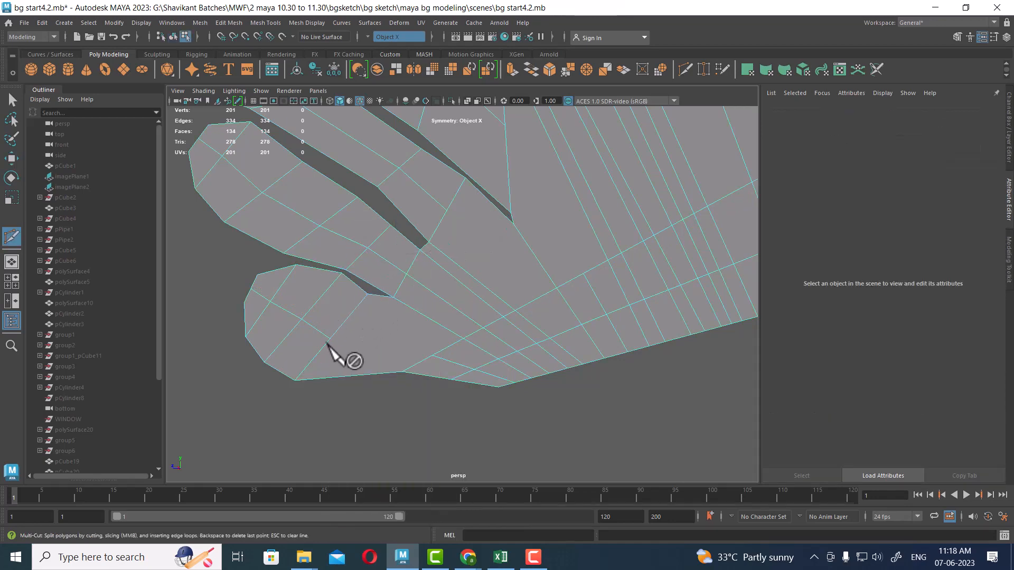
pyautogui.click(329, 339)
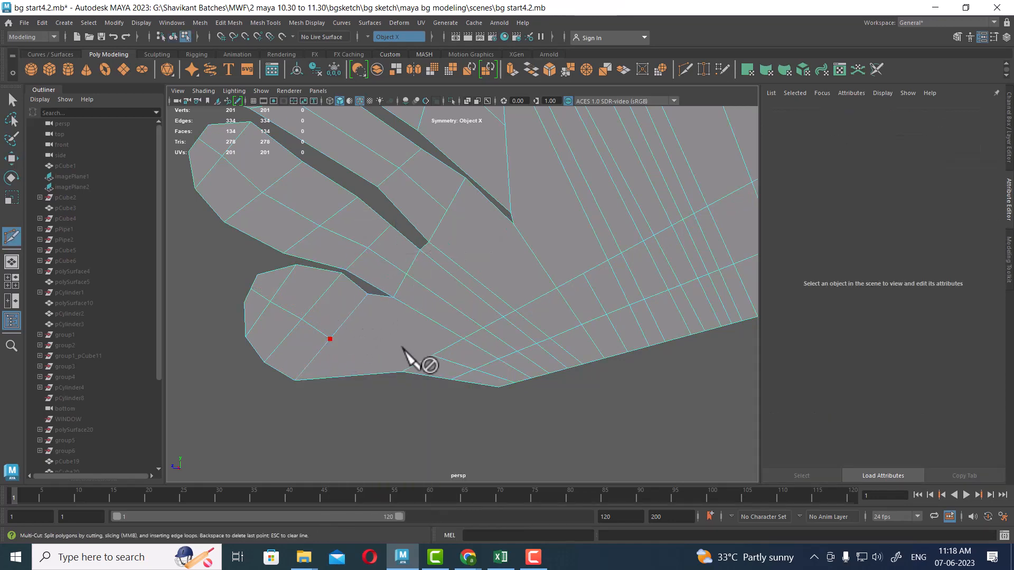
pyautogui.click(431, 354)
pyautogui.rightClick(464, 346)
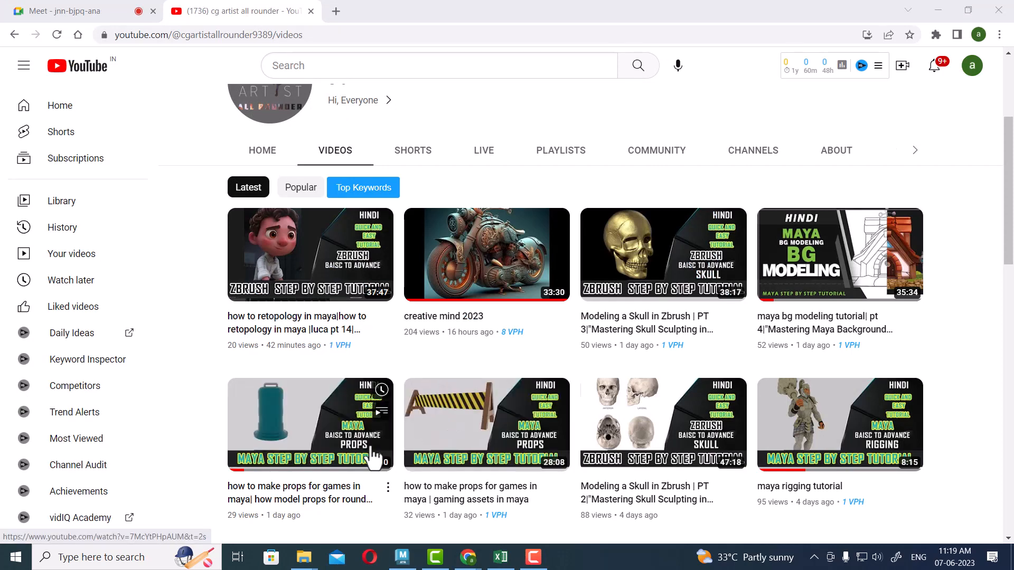
# Minimize the browser window and extend the fifth feather's middle line down to the tail's base edge with Multi-Cut.
pyautogui.click(940, 12)
pyautogui.keyDown('alt'); pyautogui.moveTo(538, 380); pyautogui.dragTo(568, 358); pyautogui.keyUp('alt')
pyautogui.keyDown('alt'); pyautogui.moveTo(549, 251); pyautogui.dragTo(561, 286, button='middle'); pyautogui.keyUp('alt')
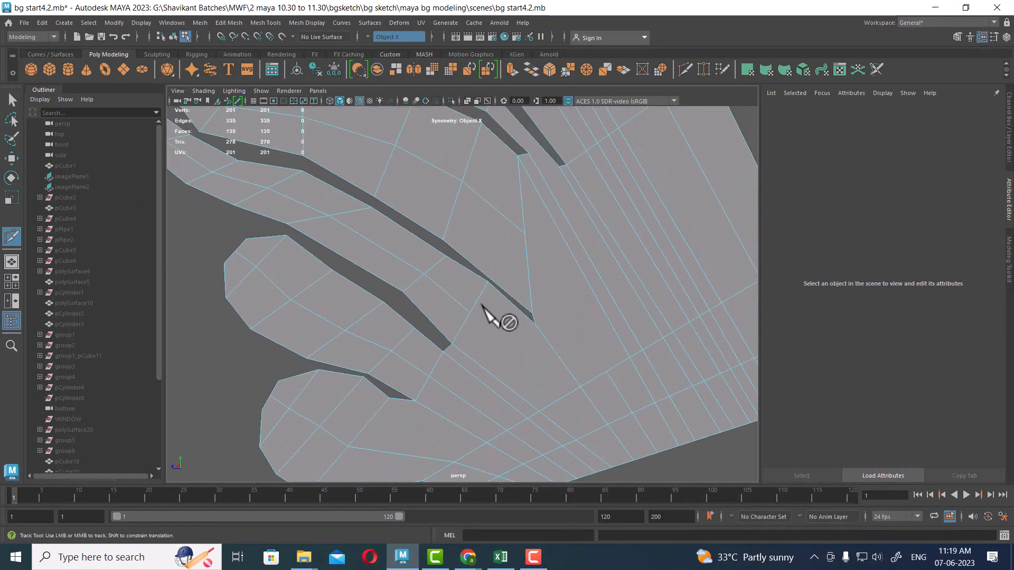
pyautogui.click(560, 400)
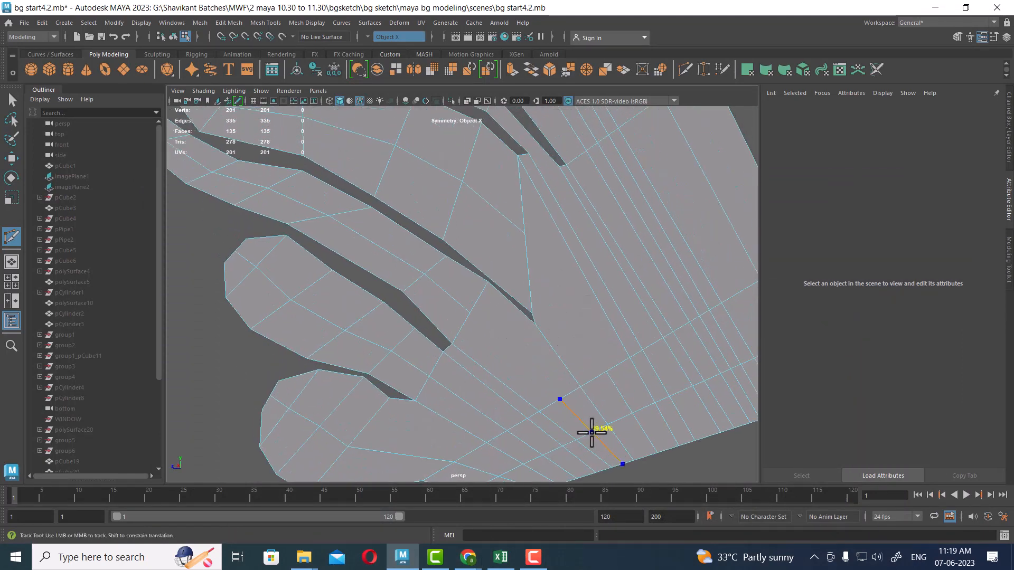
pyautogui.press('Return')
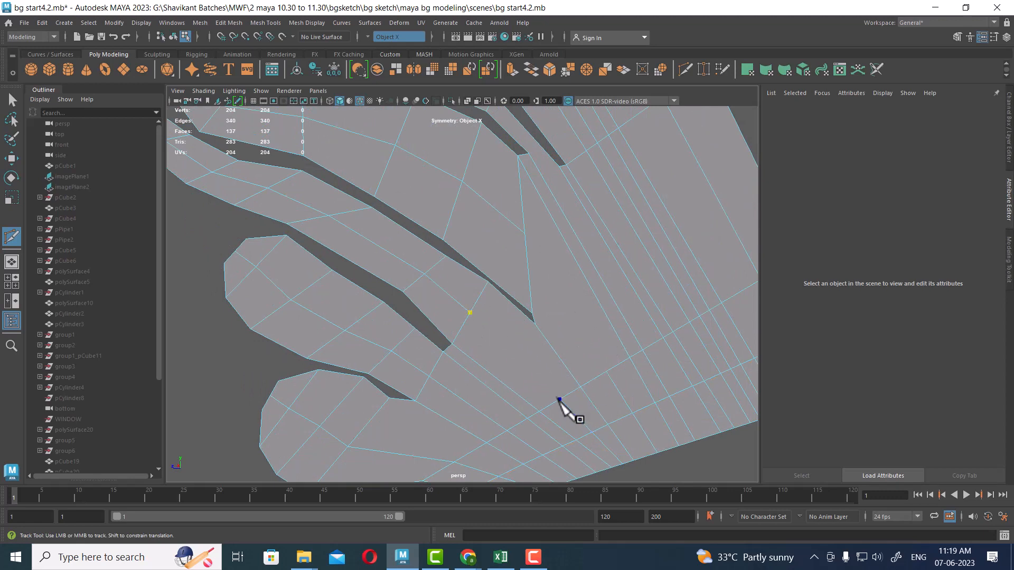
pyautogui.press('Return')
# Cut an edge from the upper cross row near the tail's base to the end of the fourth feather's middle loop.
pyautogui.click(606, 372)
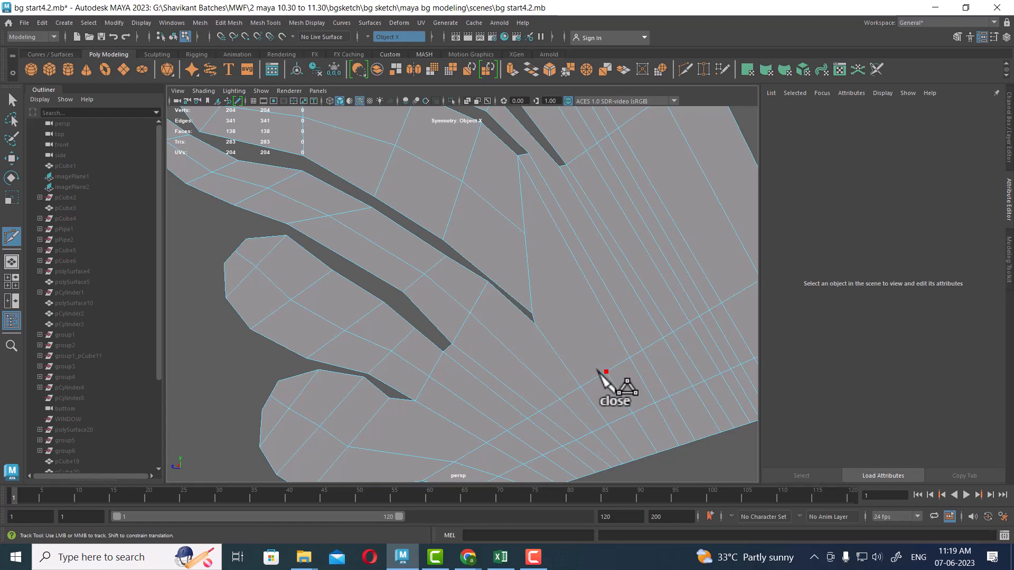
pyautogui.click(525, 233)
pyautogui.press('Return')
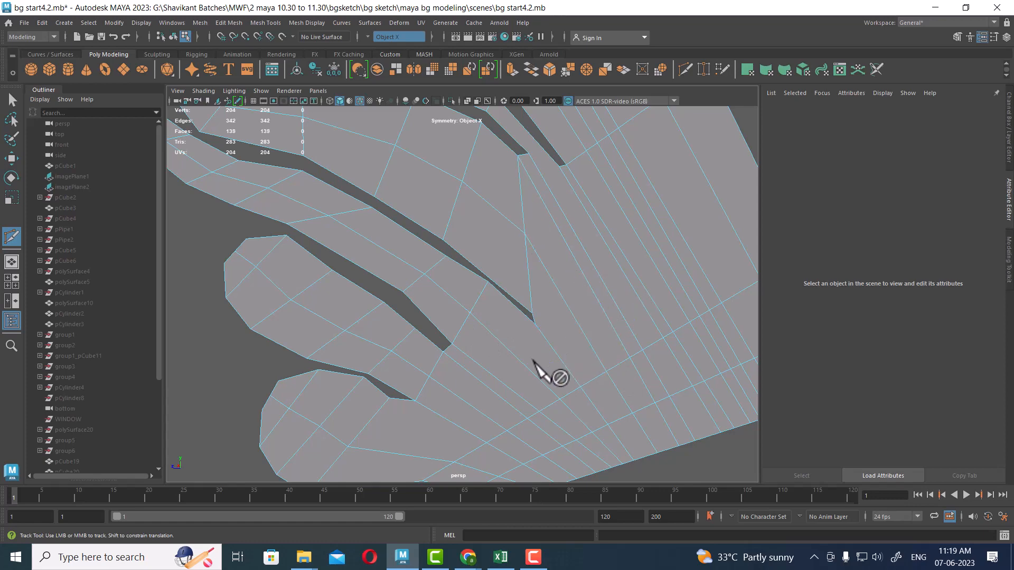
# Examine the edge flow of the whole tail, from the feather tips to the base.
pyautogui.keyDown('alt'); pyautogui.moveTo(534, 362); pyautogui.dragTo(502, 369, button='middle'); pyautogui.keyUp('alt')
pyautogui.scroll(-3, 590, 301)
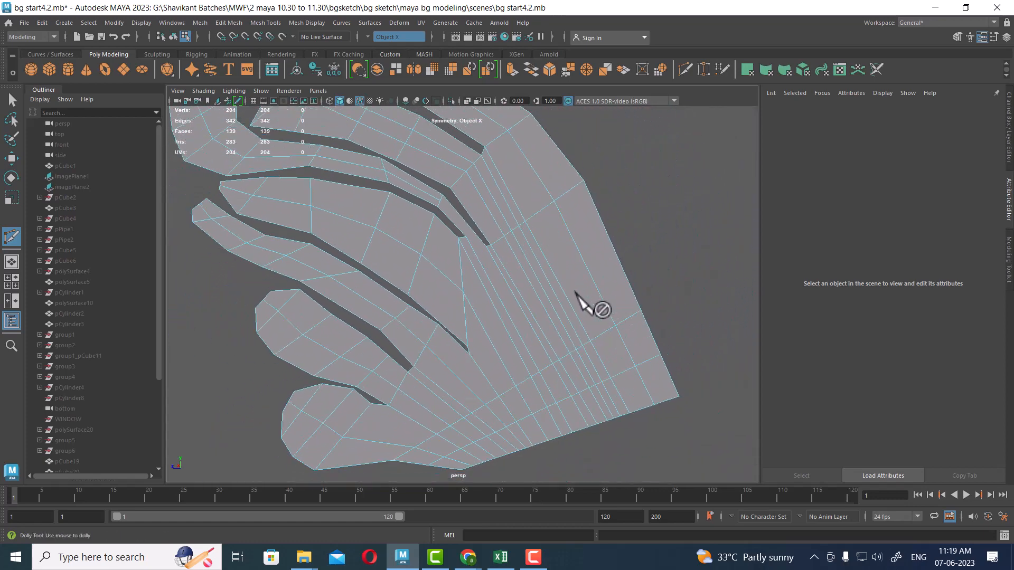
pyautogui.keyDown('alt'); pyautogui.moveTo(561, 294); pyautogui.dragTo(598, 357, button='middle'); pyautogui.keyUp('alt')
pyautogui.scroll(-1, 606, 333)
pyautogui.scroll(-1, 607, 344)
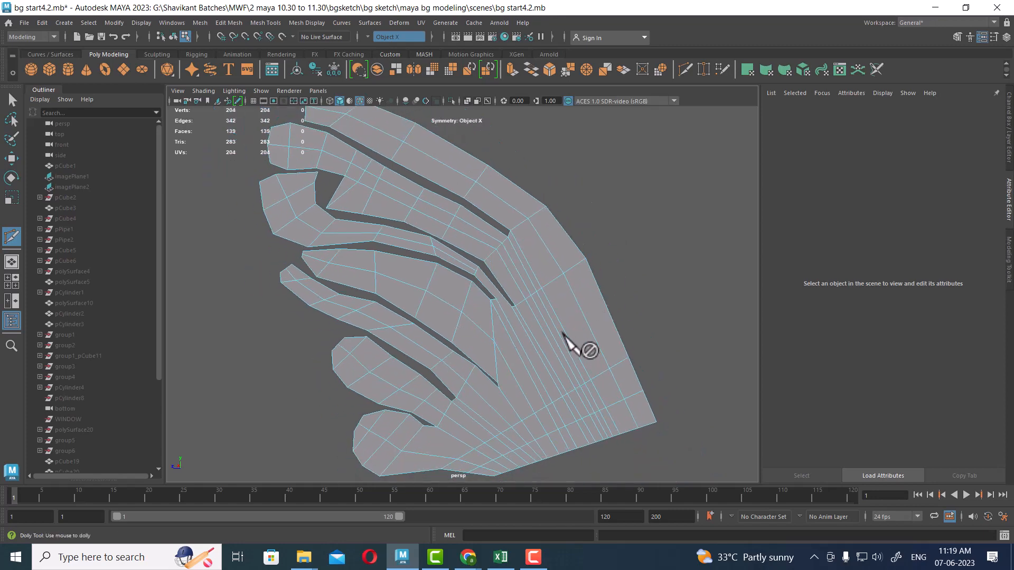
pyautogui.scroll(5, 559, 350)
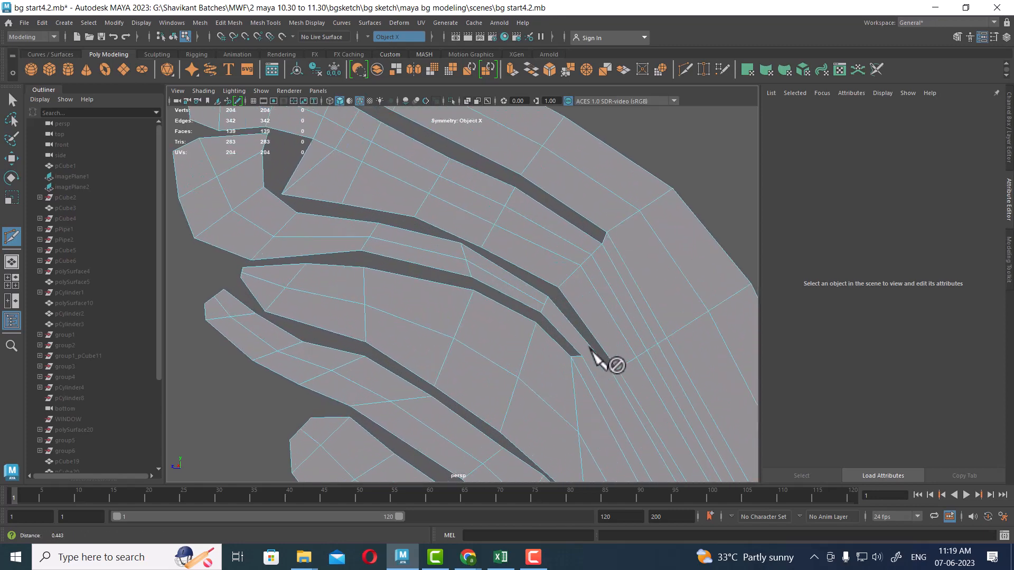
pyautogui.scroll(-3, 596, 361)
pyautogui.keyDown('alt'); pyautogui.moveTo(599, 351); pyautogui.dragTo(594, 293, button='middle'); pyautogui.keyUp('alt')
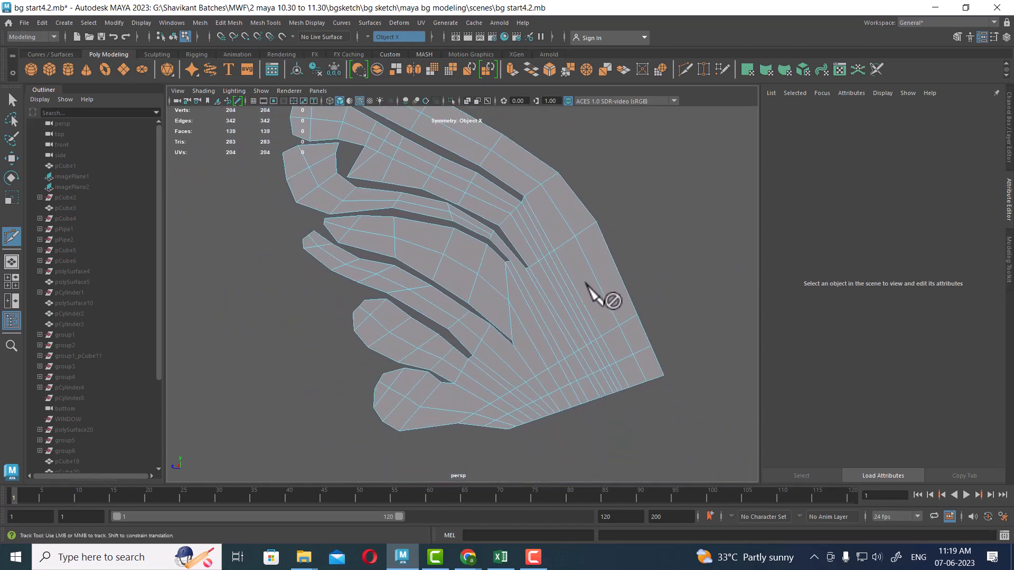
pyautogui.scroll(2, 549, 364)
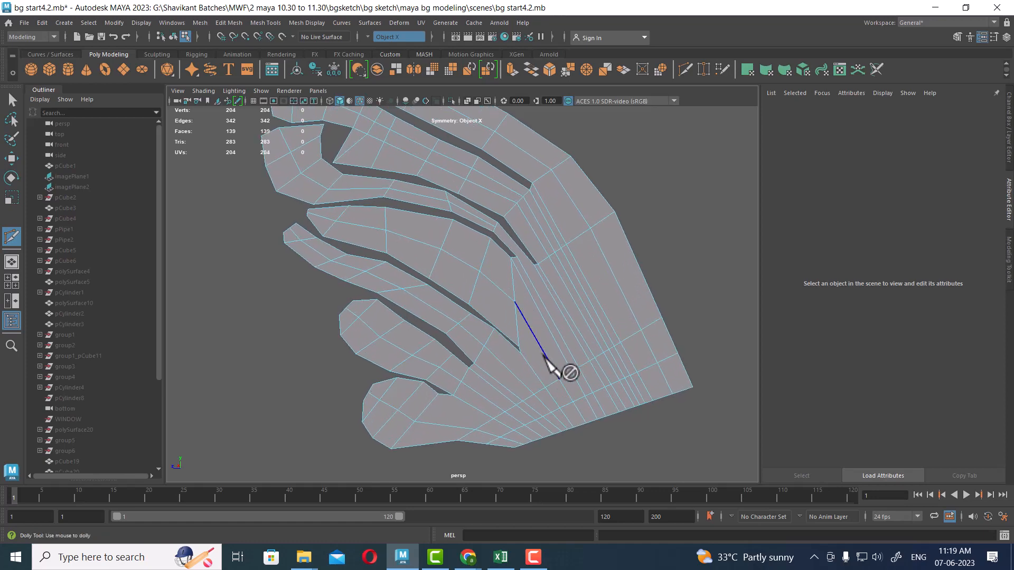
# Select the top feather's lengthwise middle edge loop, from its tip down to the tail's base.
pyautogui.press('w')
pyautogui.keyDown('alt'); pyautogui.moveTo(527, 278); pyautogui.dragTo(563, 398, button='middle'); pyautogui.keyUp('alt')
pyautogui.moveTo(548, 285); pyautogui.dragTo(555, 263, button='right')
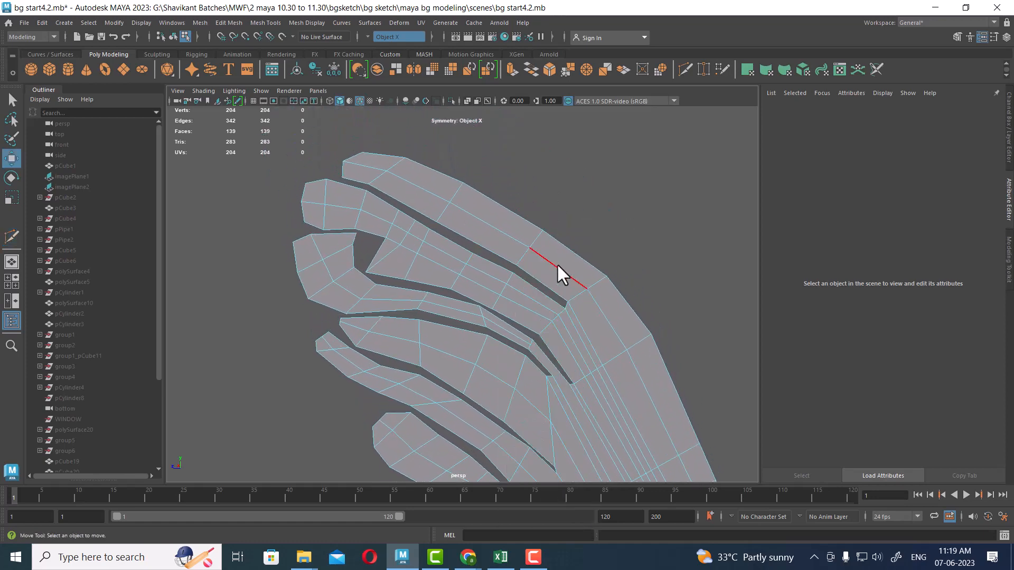
pyautogui.doubleClick(556, 264)
pyautogui.scroll(-4, 570, 280)
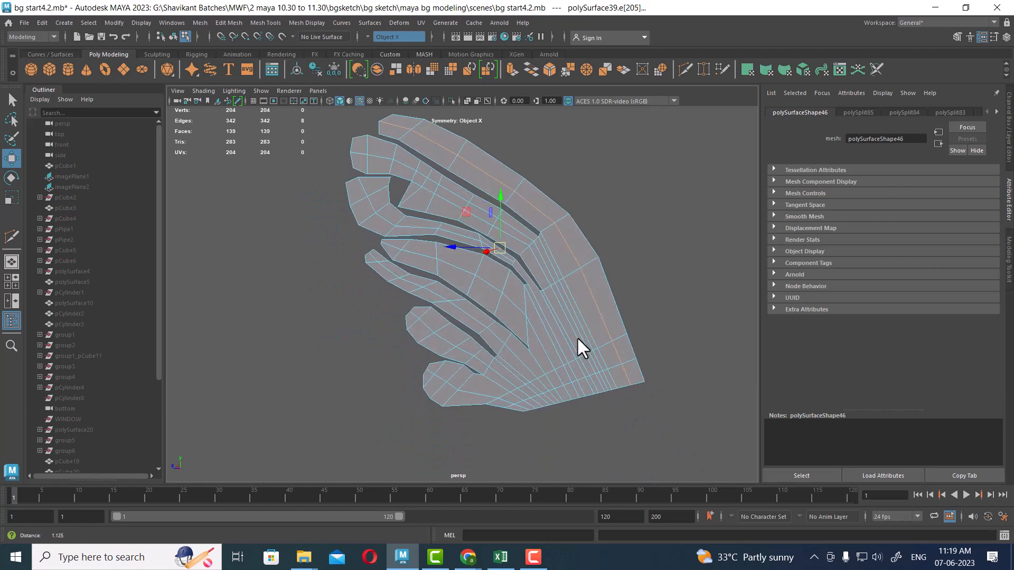
pyautogui.scroll(4, 578, 339)
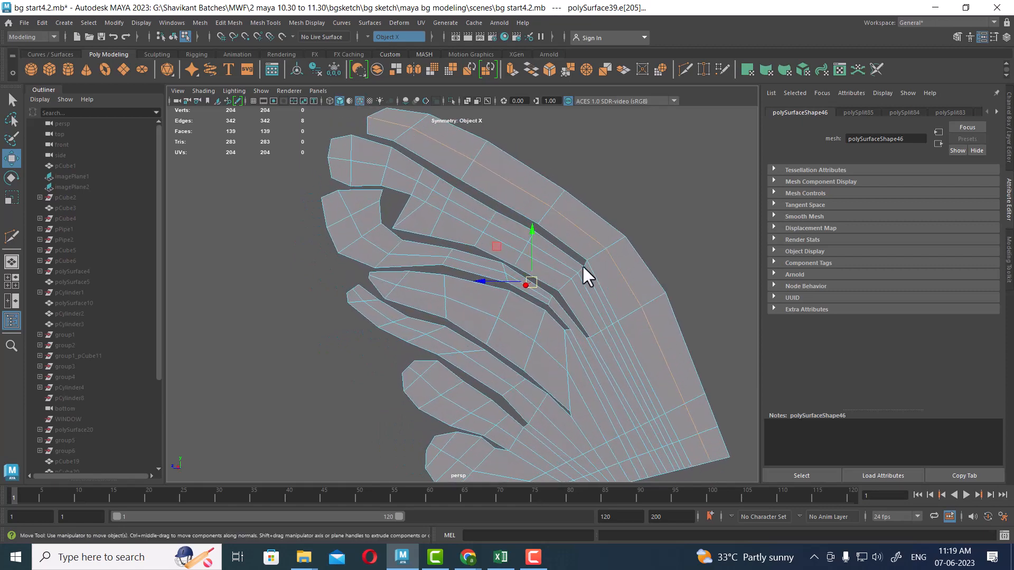
pyautogui.keyDown('alt'); pyautogui.moveTo(582, 264); pyautogui.dragTo(554, 276); pyautogui.keyUp('alt')
pyautogui.keyDown('alt'); pyautogui.moveTo(553, 275); pyautogui.dragTo(532, 256, button='middle'); pyautogui.keyUp('alt')
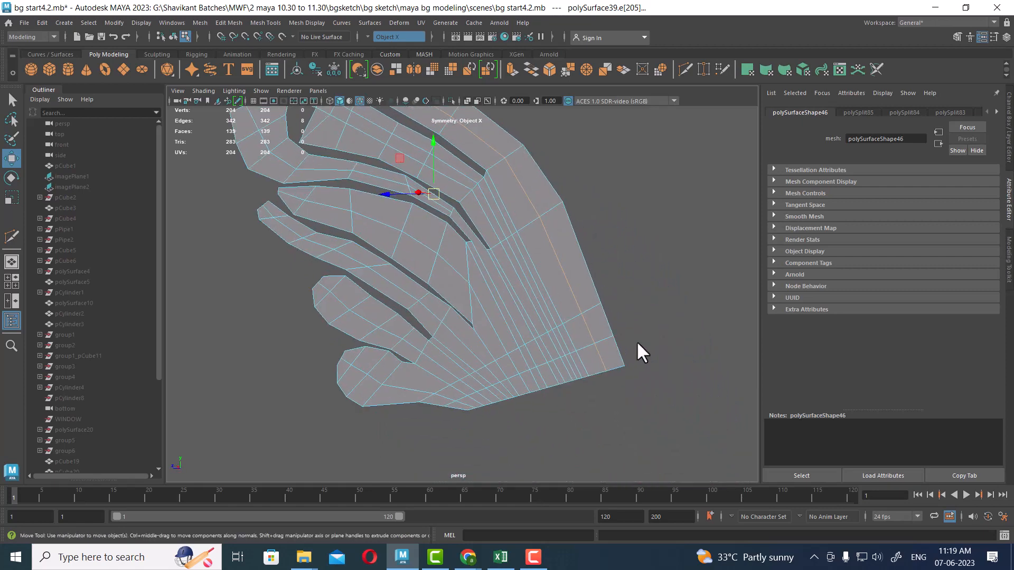
pyautogui.moveTo(588, 389)
pyautogui.keyDown('alt'); pyautogui.mouseDown()
pyautogui.moveTo(509, 256)
pyautogui.moveTo(460, 328)
pyautogui.moveTo(494, 290)
pyautogui.moveTo(529, 287)
pyautogui.moveTo(511, 298)
pyautogui.mouseUp(); pyautogui.keyUp('alt')
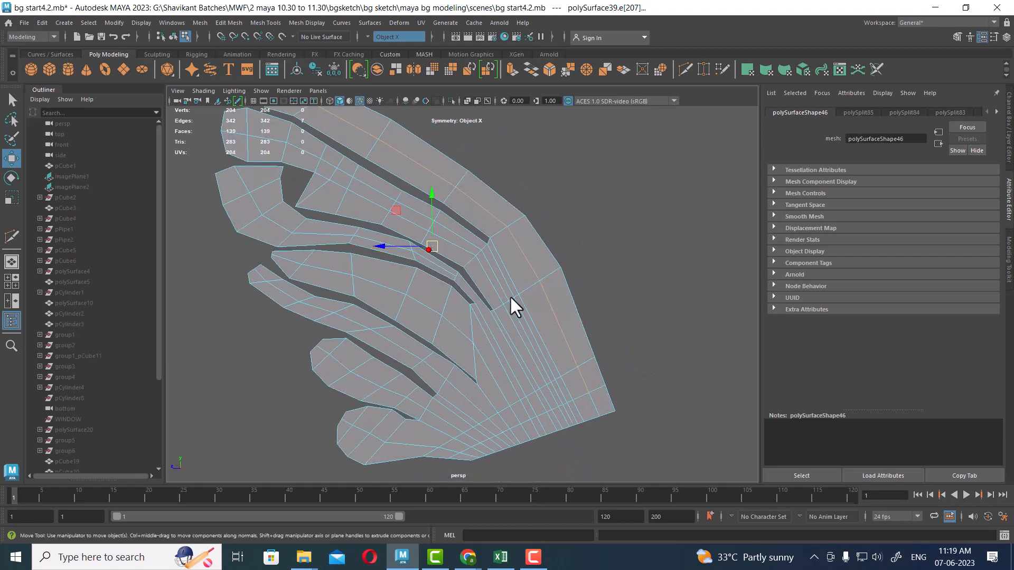
# Add the fourth feather's lengthwise middle loop to the selection and deselect the end edges at the feather tips and tail base.
pyautogui.keyDown('shift'); pyautogui.doubleClick(430, 307); pyautogui.keyUp('shift')
pyautogui.keyDown('shift'); pyautogui.moveTo(278, 263); pyautogui.dragTo(277, 264); pyautogui.keyUp('shift')
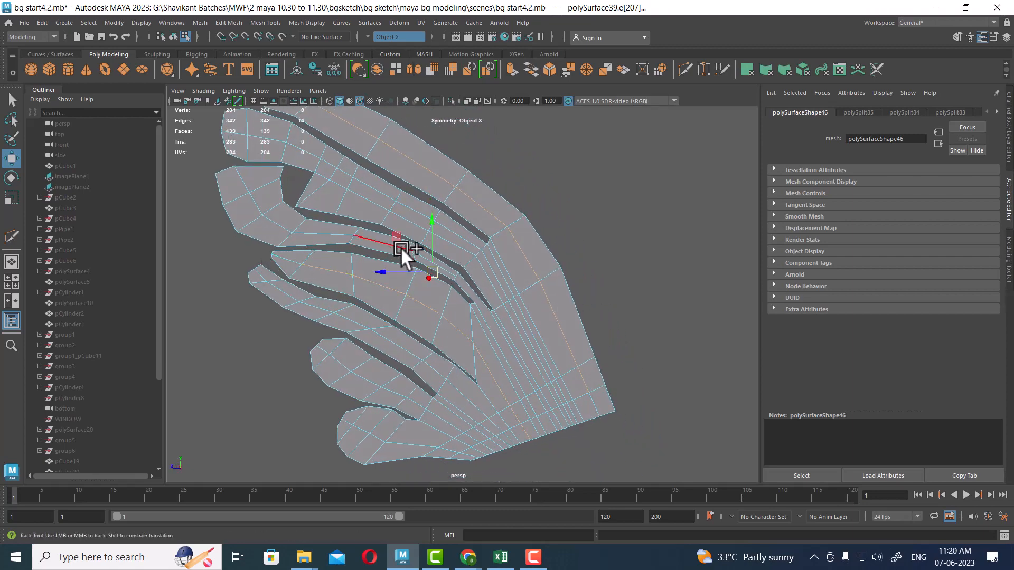
pyautogui.keyDown('alt'); pyautogui.moveTo(401, 247); pyautogui.dragTo(491, 376, button='middle'); pyautogui.keyUp('alt')
pyautogui.keyDown('shift'); pyautogui.moveTo(366, 235); pyautogui.dragTo(357, 232); pyautogui.keyUp('shift')
pyautogui.keyDown('alt'); pyautogui.moveTo(509, 367); pyautogui.dragTo(477, 216, button='middle'); pyautogui.keyUp('alt')
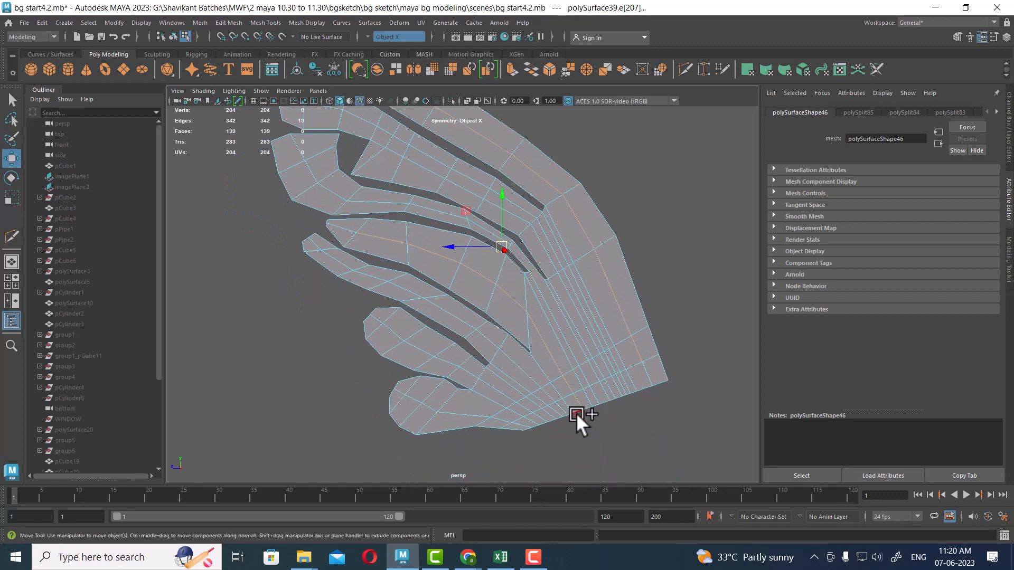
pyautogui.keyDown('alt'); pyautogui.moveTo(583, 414); pyautogui.dragTo(587, 394); pyautogui.keyUp('alt')
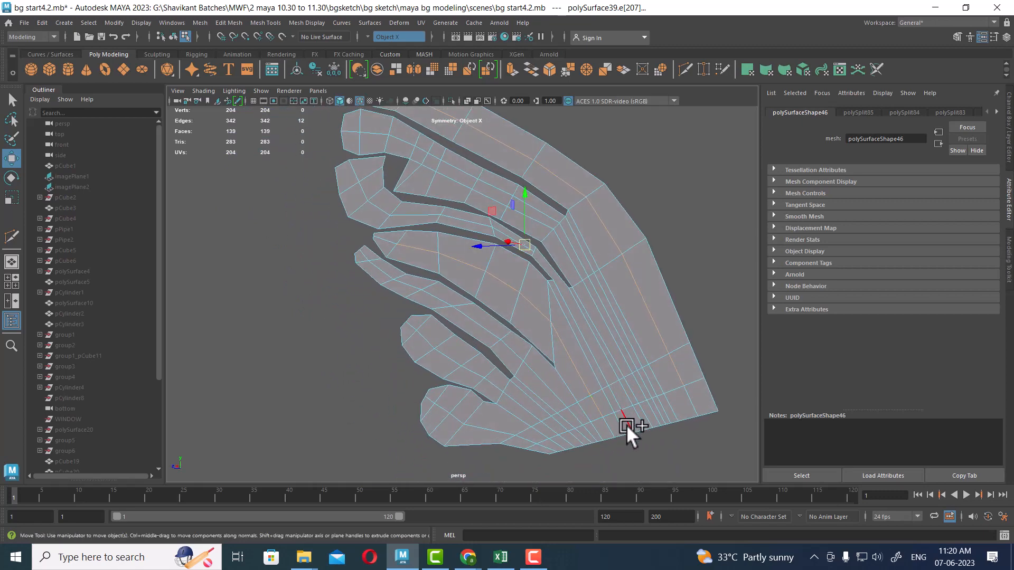
pyautogui.keyDown('shift'); pyautogui.click(606, 424); pyautogui.keyUp('shift')
pyautogui.keyDown('shift'); pyautogui.click(696, 405); pyautogui.keyUp('shift')
# Add the middle loops of the two bottom feathers to the selection, leaving out the lowest feather's tip edge.
pyautogui.keyDown('alt'); pyautogui.moveTo(603, 405); pyautogui.dragTo(578, 410); pyautogui.keyUp('alt')
pyautogui.keyDown('shift'); pyautogui.doubleClick(509, 404); pyautogui.keyUp('shift')
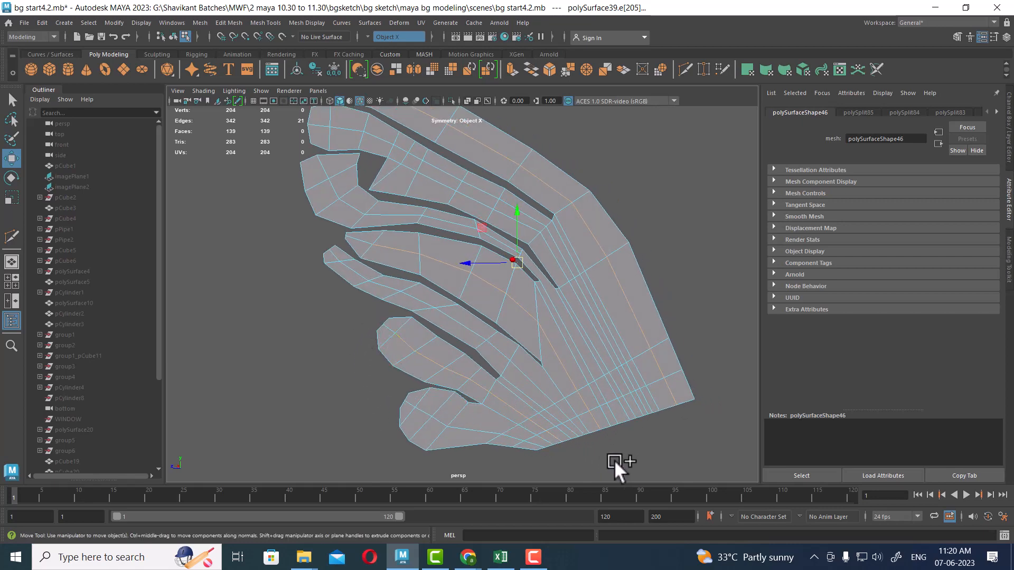
pyautogui.keyDown('shift'); pyautogui.doubleClick(471, 426); pyautogui.keyUp('shift')
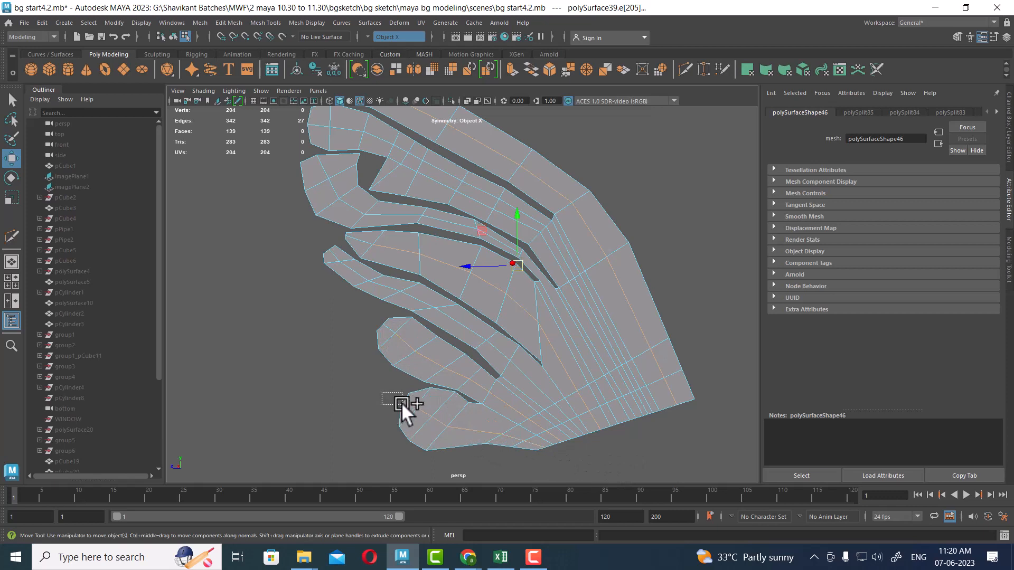
pyautogui.keyDown('shift'); pyautogui.moveTo(402, 403); pyautogui.dragTo(410, 407); pyautogui.keyUp('shift')
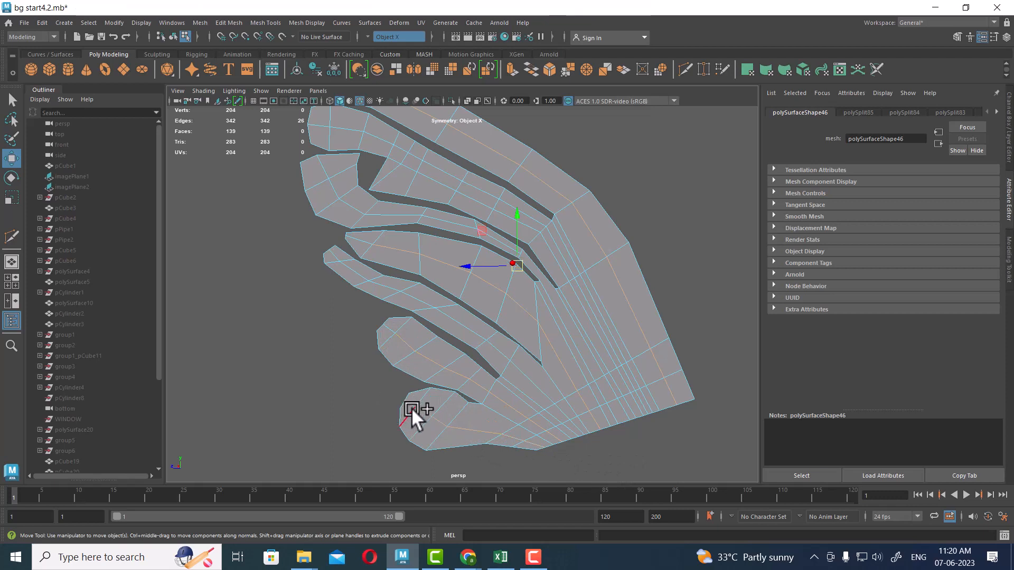
# Add the middle loops of the fifth, third and second feathers to the selection, leaving out the fifth feather's tip edge.
pyautogui.keyDown('shift'); pyautogui.doubleClick(467, 325); pyautogui.keyUp('shift')
pyautogui.keyDown('shift'); pyautogui.moveTo(325, 242); pyautogui.dragTo(335, 249); pyautogui.keyUp('shift')
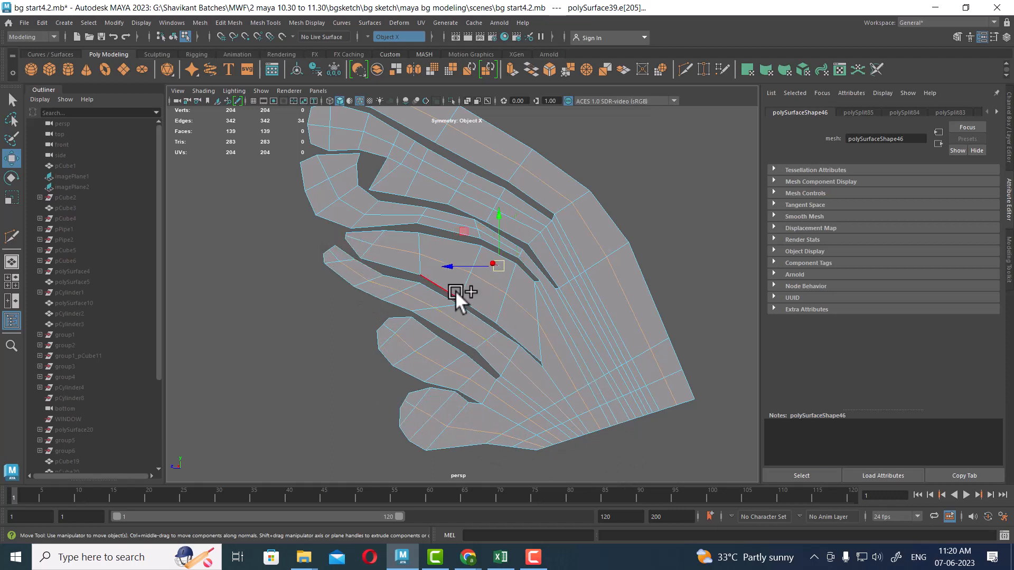
pyautogui.keyDown('alt'); pyautogui.moveTo(397, 265); pyautogui.dragTo(426, 301, button='middle'); pyautogui.keyUp('alt')
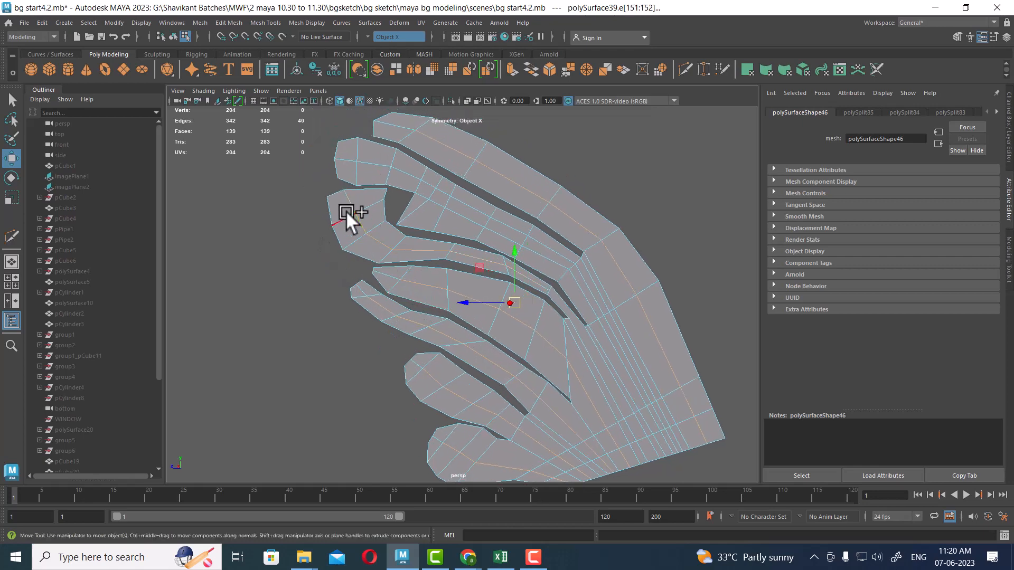
pyautogui.keyDown('shift'); pyautogui.doubleClick(374, 164); pyautogui.keyUp('shift')
# Open the Move tool's settings and try its transform constraint and step snap options.
pyautogui.keyDown('alt'); pyautogui.moveTo(470, 224); pyautogui.dragTo(493, 296); pyautogui.keyUp('alt')
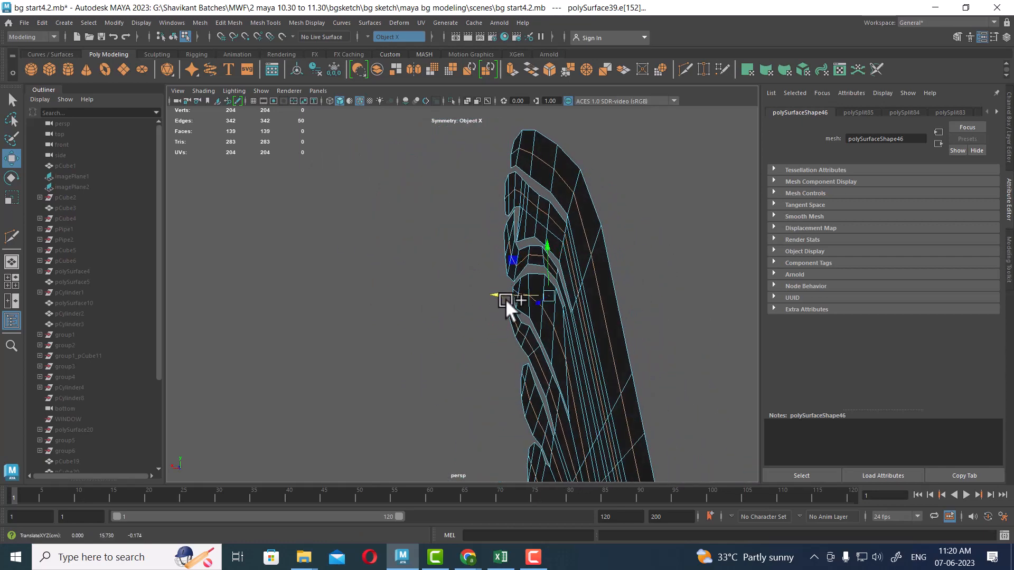
pyautogui.keyDown('alt'); pyautogui.moveTo(512, 300); pyautogui.dragTo(709, 346); pyautogui.keyUp('alt')
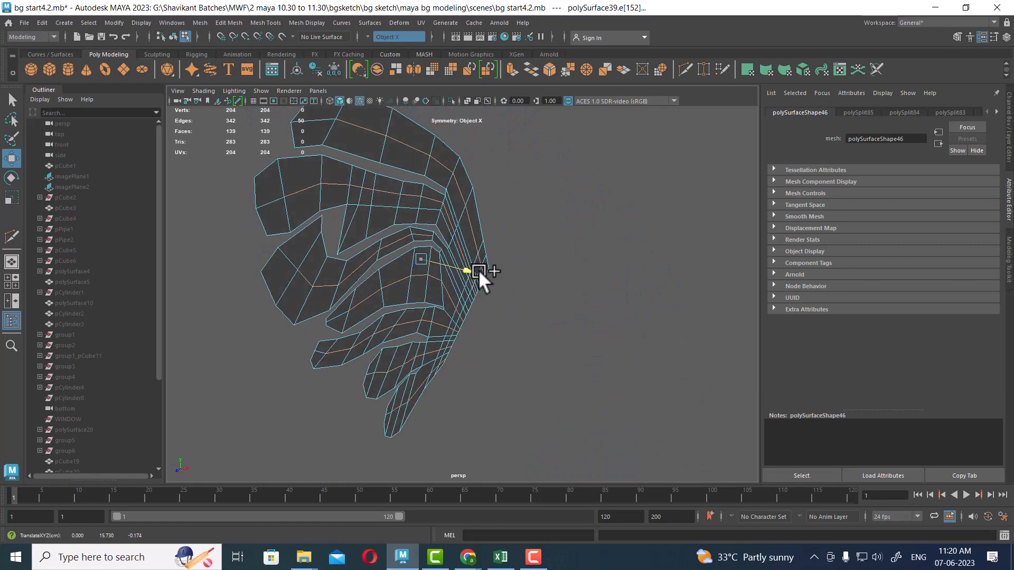
pyautogui.click(1007, 38)
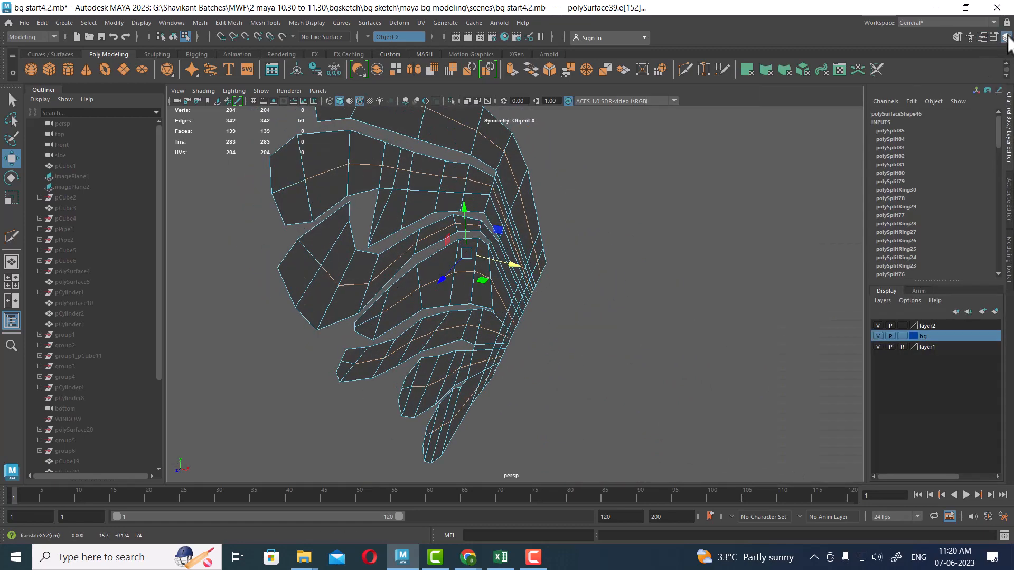
pyautogui.click(993, 39)
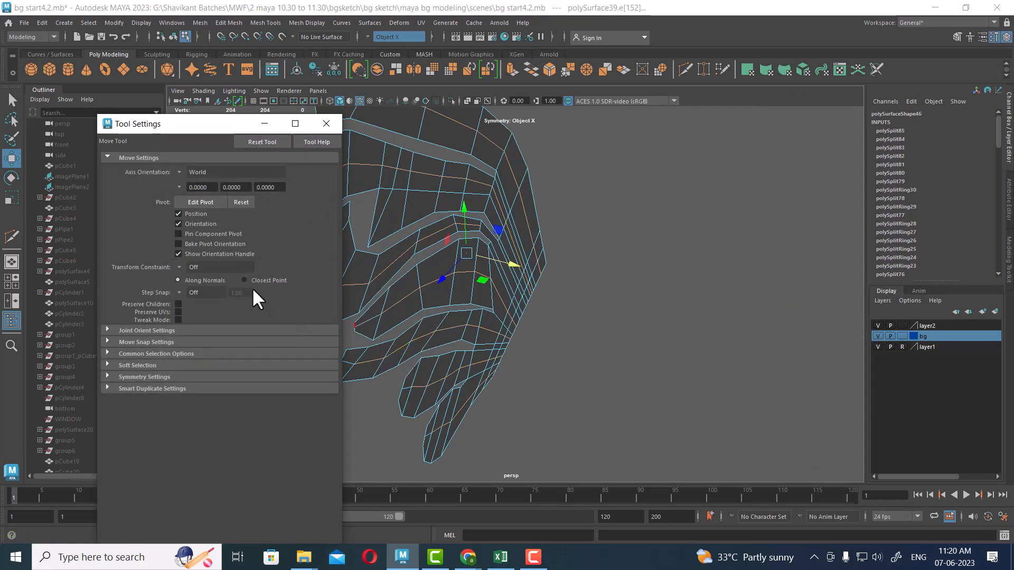
pyautogui.click(177, 268)
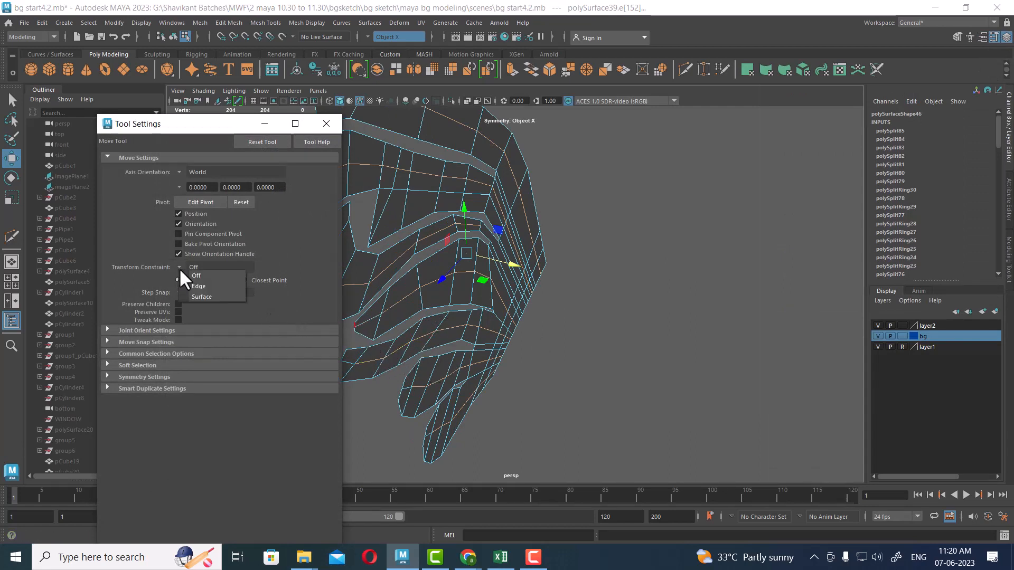
pyautogui.click(191, 287)
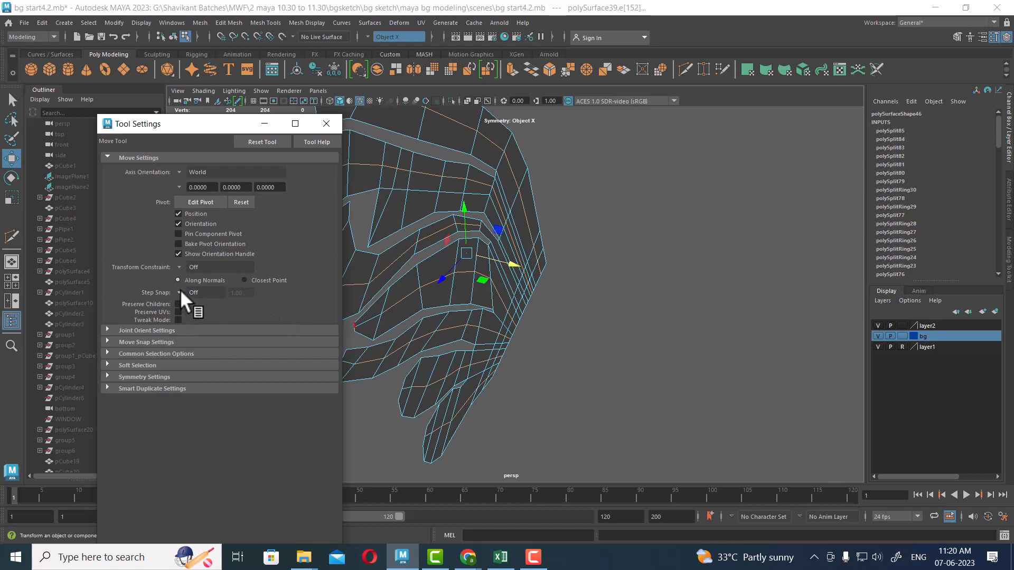
pyautogui.click(180, 290)
pyautogui.click(201, 297)
pyautogui.keyDown('alt'); pyautogui.moveTo(443, 282); pyautogui.dragTo(520, 276); pyautogui.keyUp('alt')
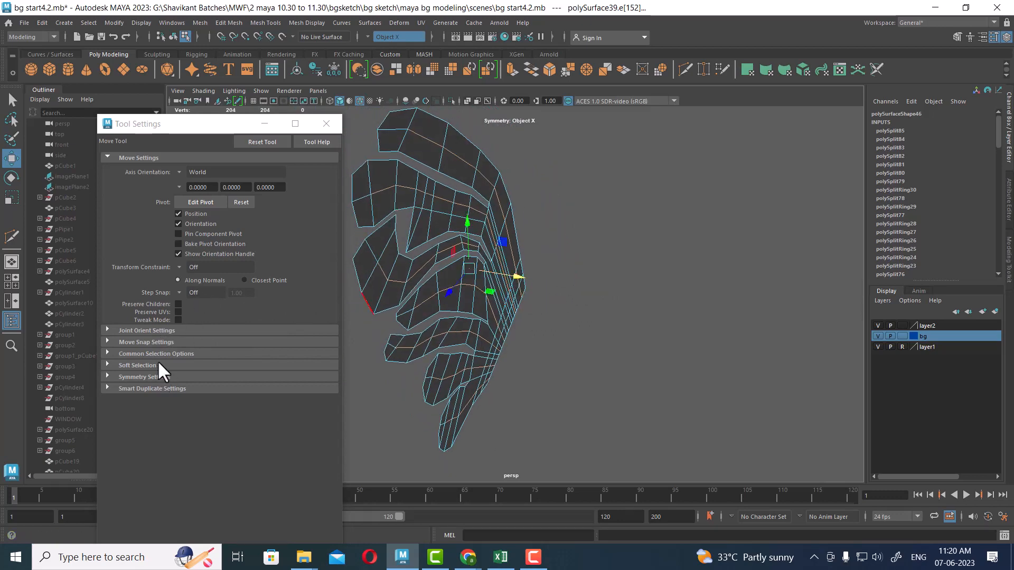
# Reset the Move tool, set its transform constraint to Surface, and try to move the selected loops along X.
pyautogui.click(257, 143)
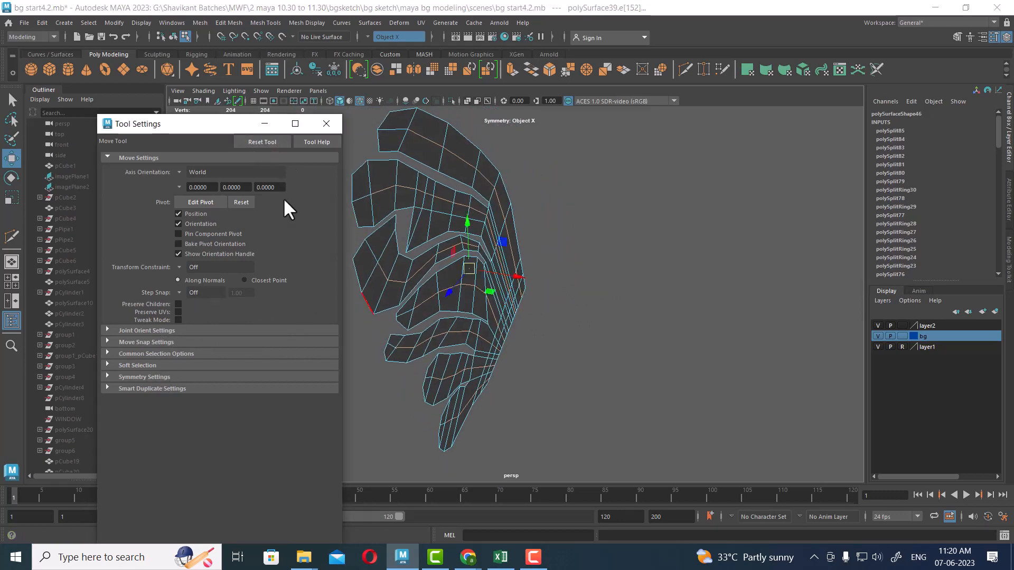
pyautogui.click(180, 268)
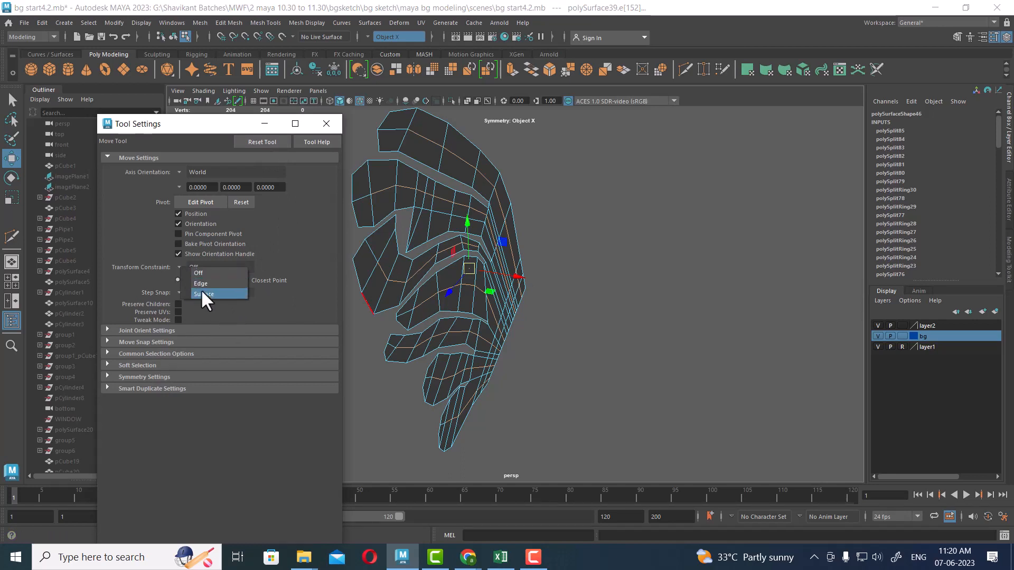
pyautogui.click(303, 294)
pyautogui.click(194, 269)
pyautogui.click(192, 293)
pyautogui.moveTo(506, 283); pyautogui.dragTo(520, 271)
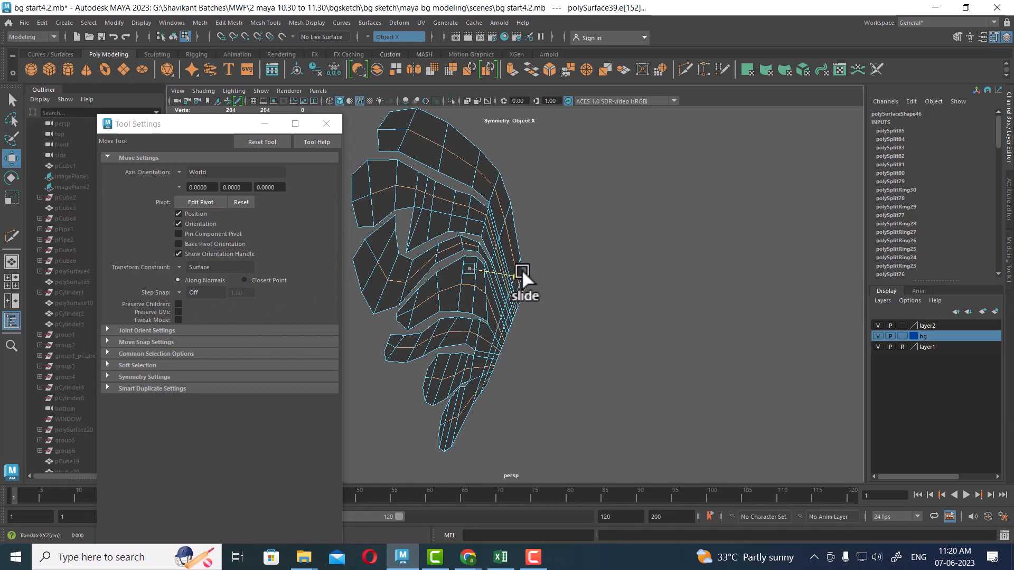
# Try moving the selected loops with Relative step snap, and switch the step snap to Absolute.
pyautogui.click(177, 292)
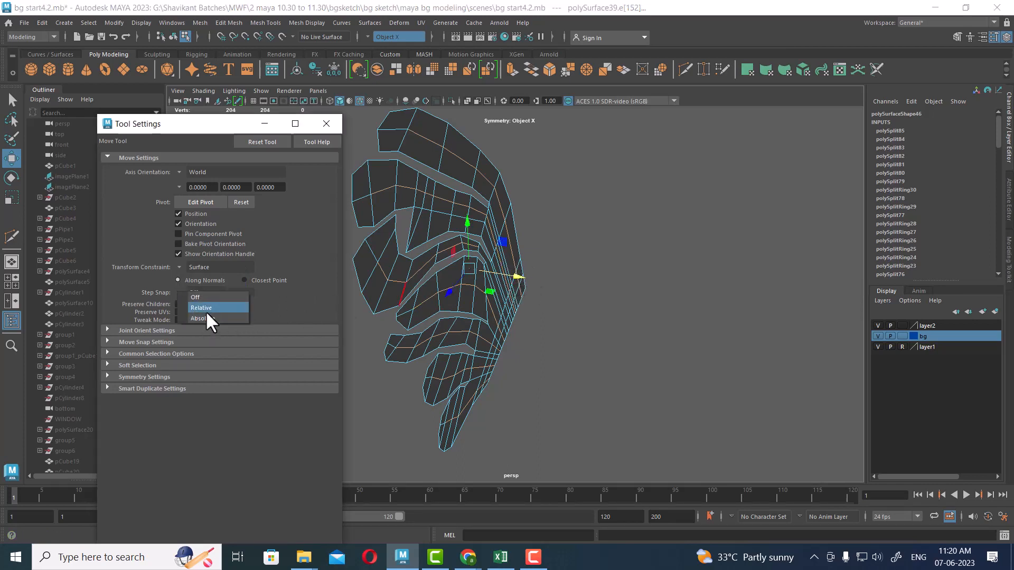
pyautogui.click(206, 311)
pyautogui.moveTo(517, 274)
pyautogui.mouseDown()
pyautogui.moveTo(526, 279)
pyautogui.moveTo(508, 273)
pyautogui.mouseUp()
pyautogui.click(176, 293)
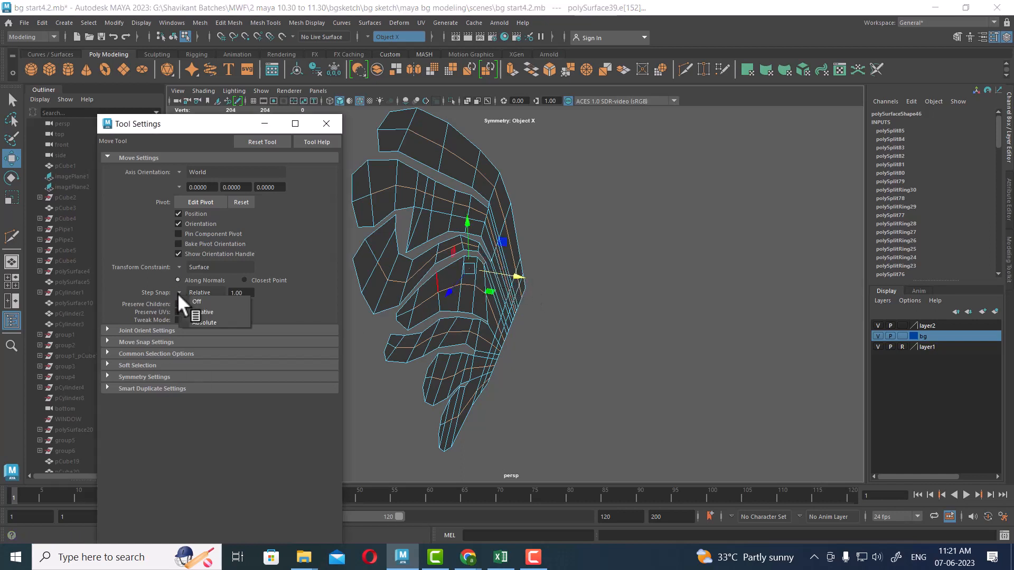
pyautogui.click(200, 322)
# Set the Move tool's step snap and transform constraint to Off and close its settings.
pyautogui.click(180, 290)
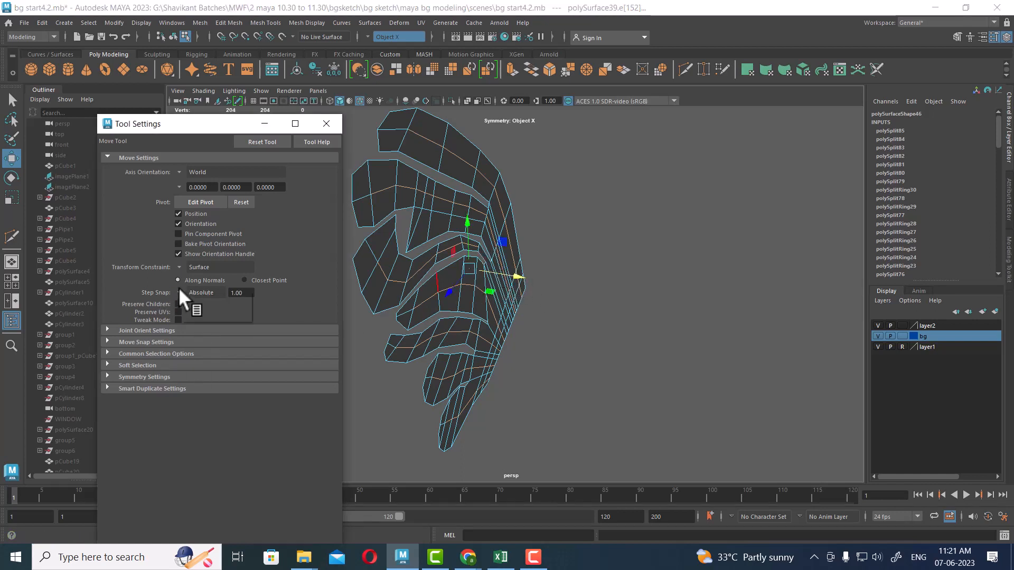
pyautogui.click(193, 298)
pyautogui.click(181, 268)
pyautogui.click(195, 276)
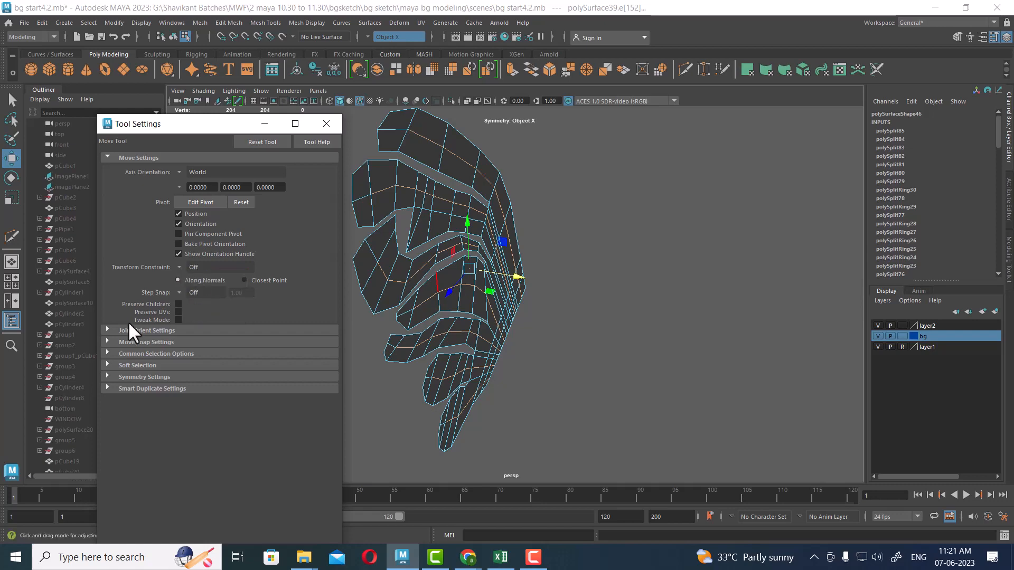
pyautogui.click(326, 125)
pyautogui.scroll(-2, 625, 231)
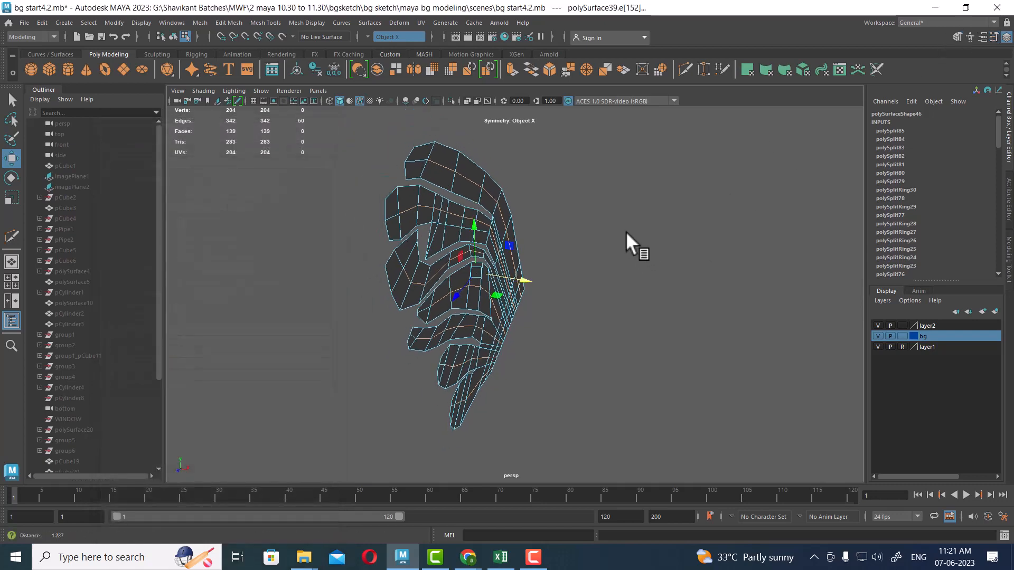
# Reopen the Move tool's settings, reset the tool, choose Closest Point, and try to move the selected loops along X.
pyautogui.click(994, 38)
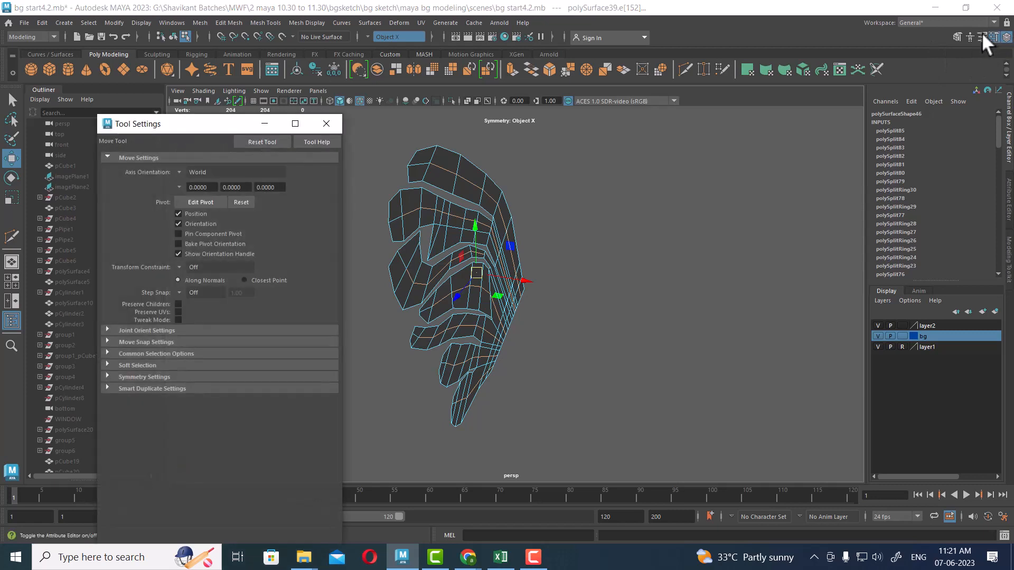
pyautogui.click(982, 37)
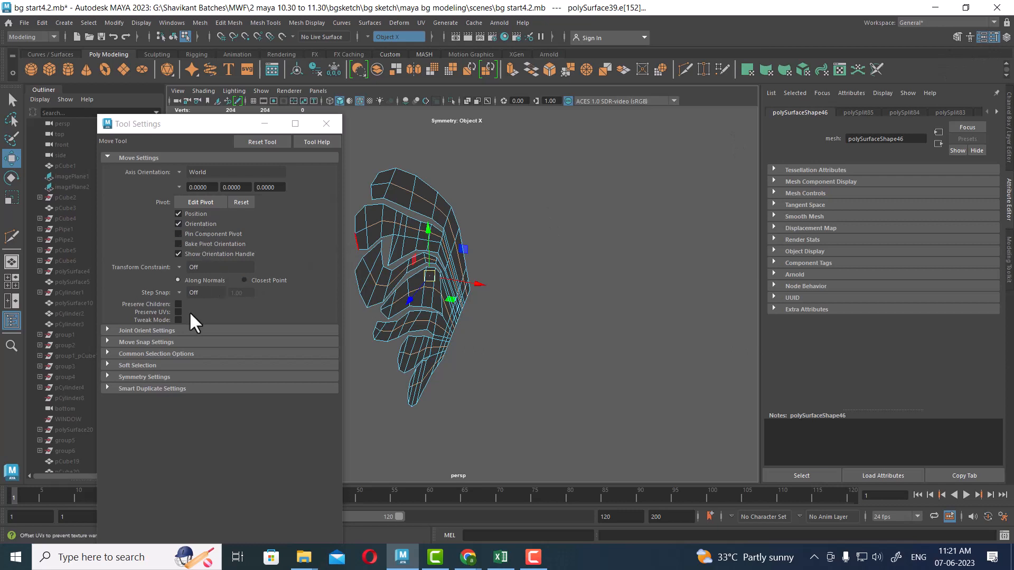
pyautogui.click(259, 142)
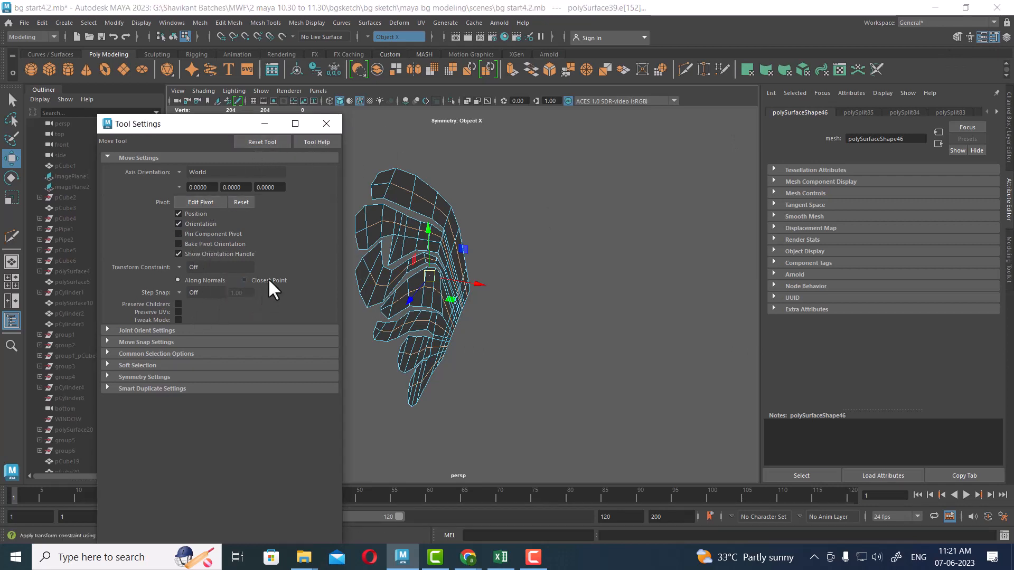
pyautogui.moveTo(478, 284); pyautogui.dragTo(476, 286)
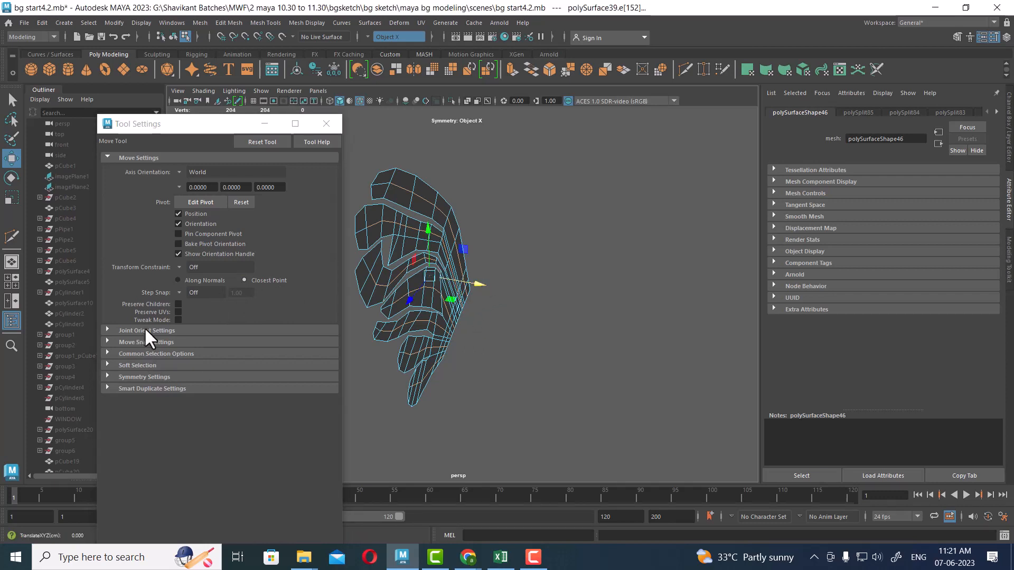
# Turn symmetry off in the Move tool's settings and move the selected feather middle loops along X out of the flat tail.
pyautogui.click(149, 342)
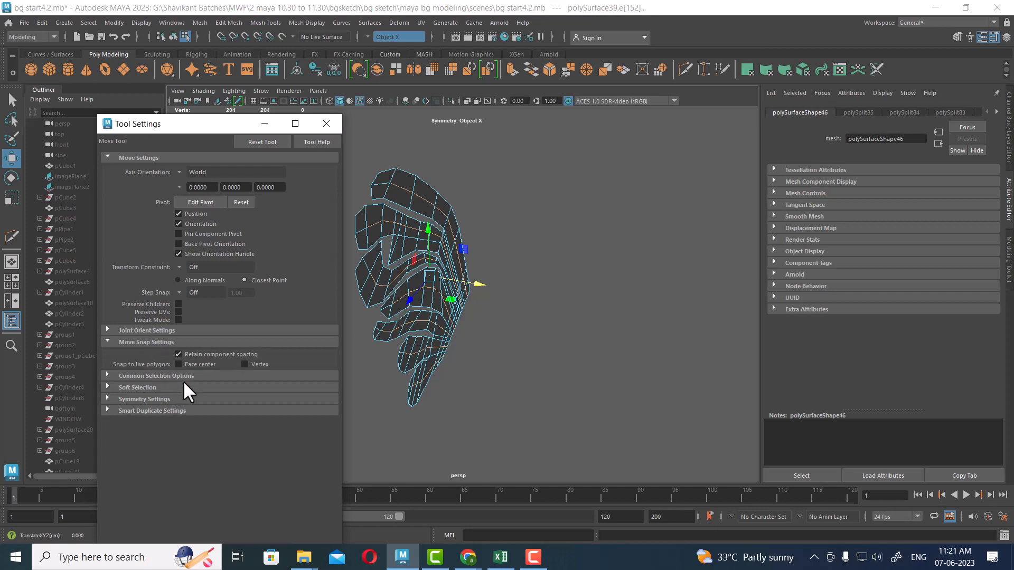
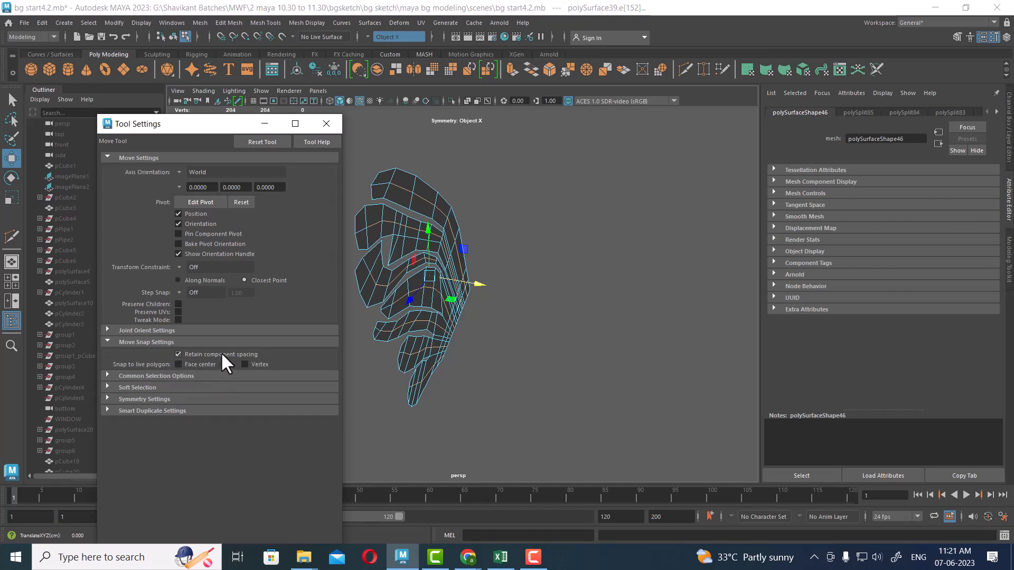
pyautogui.click(167, 387)
pyautogui.click(167, 387)
pyautogui.click(170, 399)
pyautogui.click(179, 413)
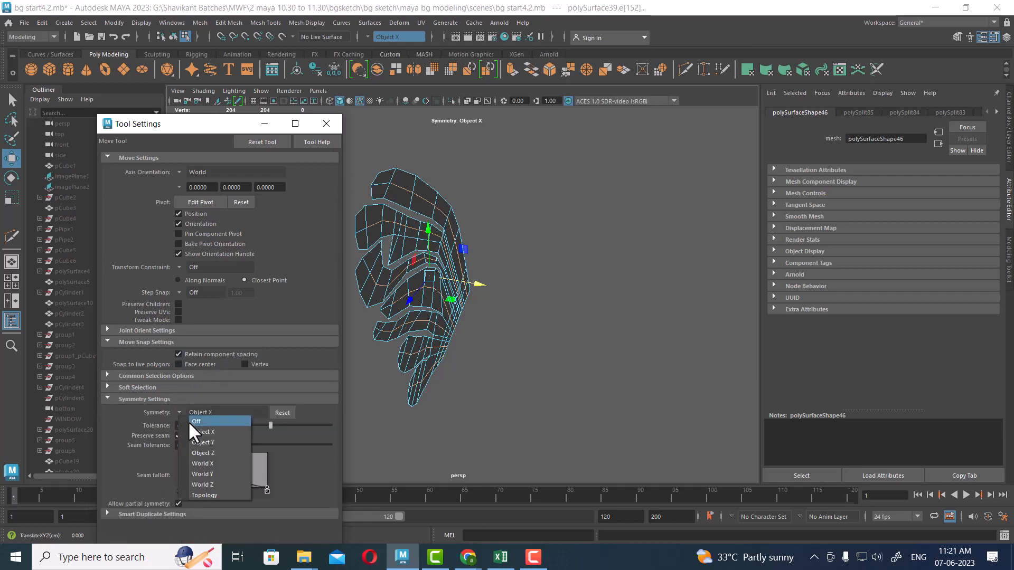
pyautogui.click(189, 420)
pyautogui.moveTo(478, 282)
pyautogui.mouseDown()
pyautogui.moveTo(600, 289)
pyautogui.moveTo(543, 319)
pyautogui.moveTo(586, 240)
pyautogui.moveTo(560, 180)
pyautogui.moveTo(546, 209)
pyautogui.moveTo(547, 248)
pyautogui.moveTo(527, 272)
pyautogui.mouseUp()
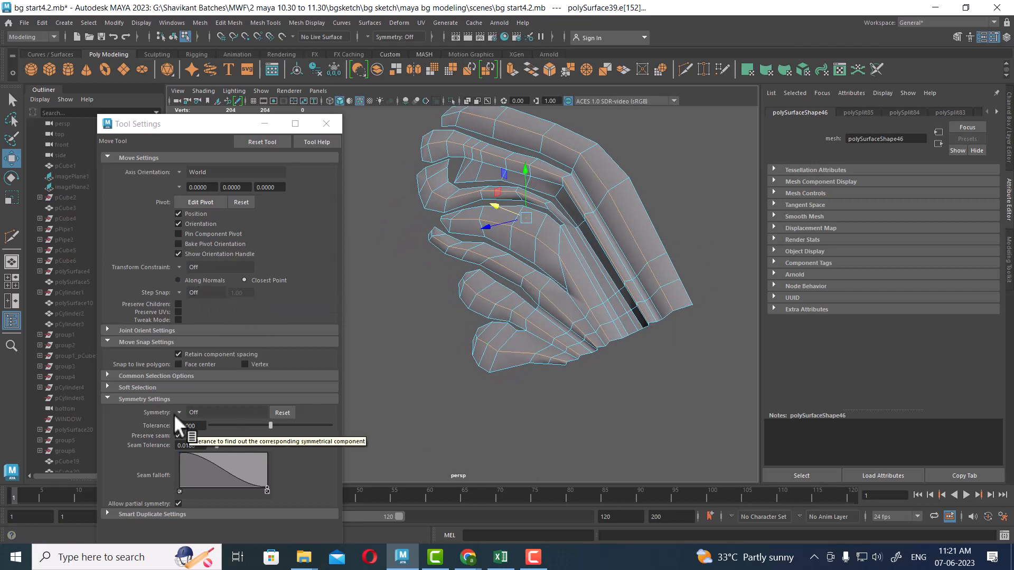
pyautogui.click(326, 124)
# Split the edge ring in the rows near the tail's base, below the third feather, to add a short lengthwise loop.
pyautogui.keyDown('alt'); pyautogui.moveTo(591, 249); pyautogui.dragTo(617, 322); pyautogui.keyUp('alt')
pyautogui.click(617, 320)
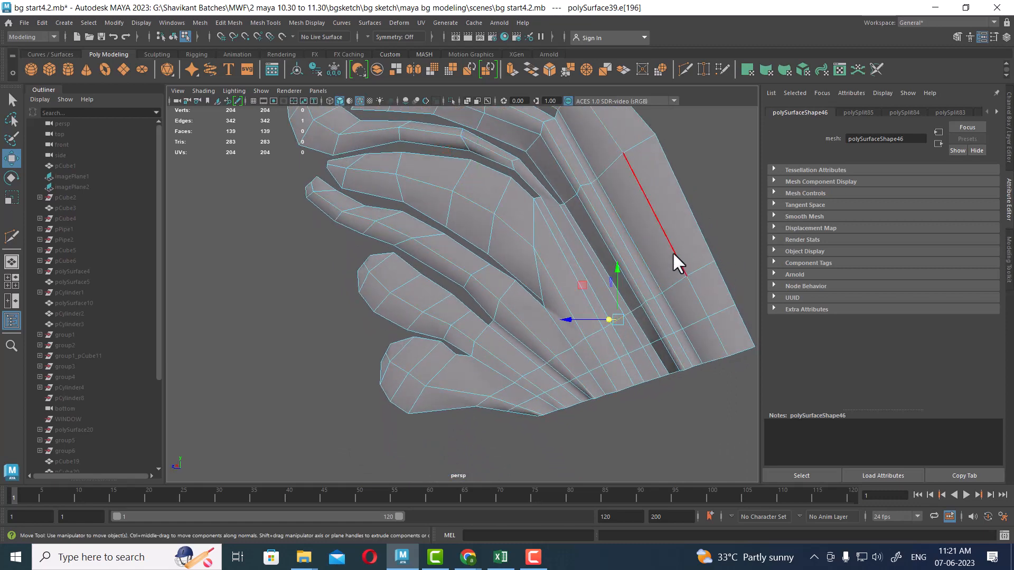
pyautogui.keyDown('ctrl'); pyautogui.moveTo(673, 253); pyautogui.dragTo(644, 280, button='right'); pyautogui.keyUp('ctrl')
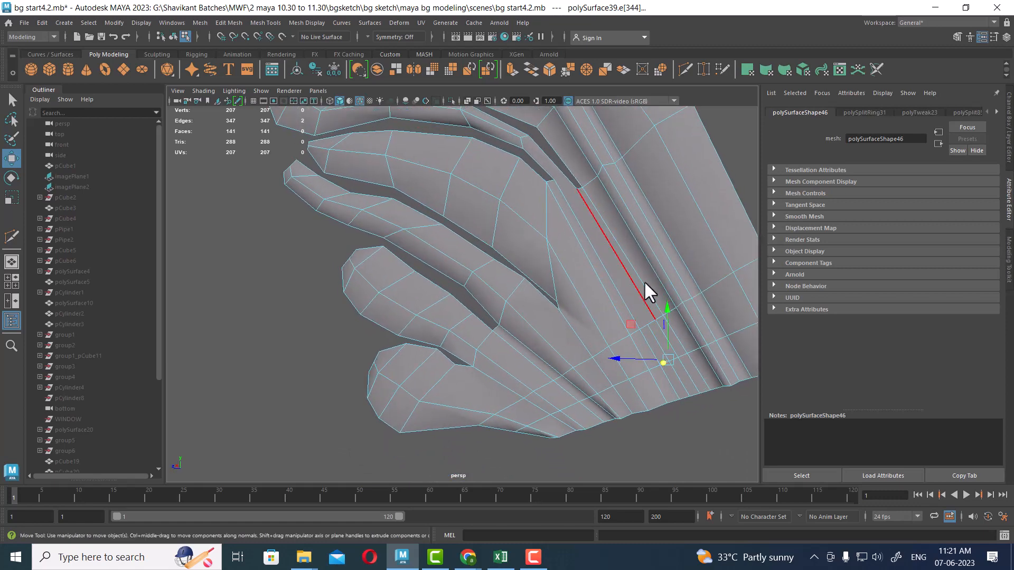
# Cut an edge across the third feather's root, between the inner ends of the gaps on either side, with Multi-Cut.
pyautogui.moveTo(639, 260)
pyautogui.keyDown('alt'); pyautogui.mouseDown(button='middle')
pyautogui.moveTo(616, 273)
pyautogui.moveTo(629, 272)
pyautogui.mouseUp(button='middle'); pyautogui.keyUp('alt')
pyautogui.keyDown('shift'); pyautogui.moveTo(596, 197); pyautogui.dragTo(566, 201, button='right'); pyautogui.keyUp('shift')
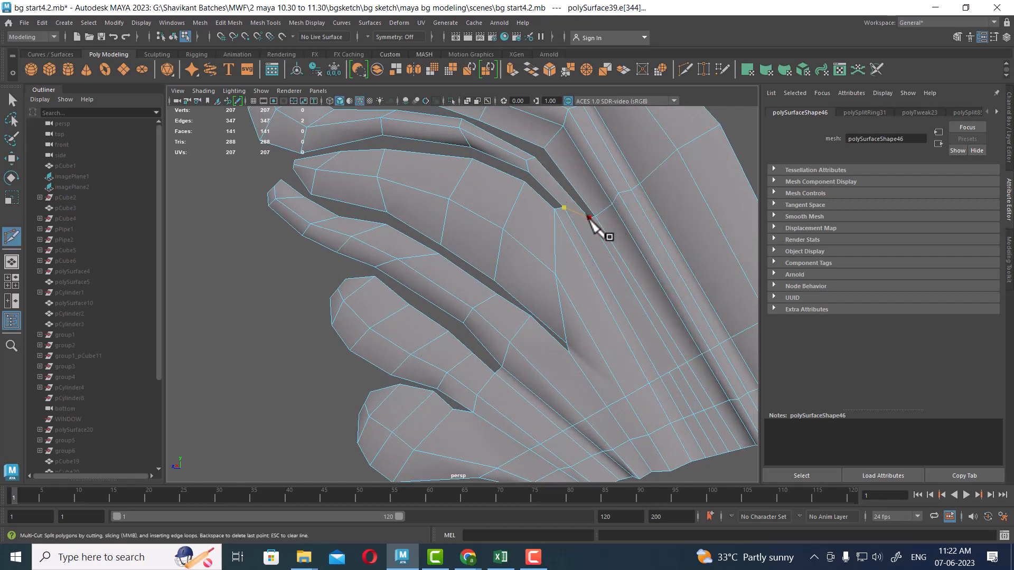
pyautogui.click(588, 217)
pyautogui.press('Return')
# Cut a lengthwise edge from the row near the tail's base to the middle of the third feather's root with Multi-Cut.
pyautogui.click(668, 372)
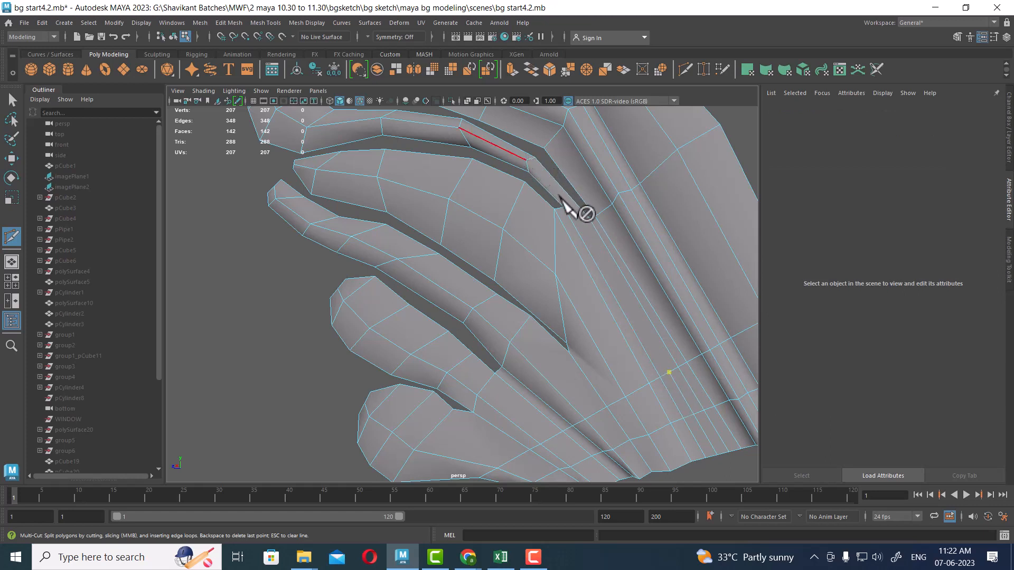
pyautogui.click(577, 213)
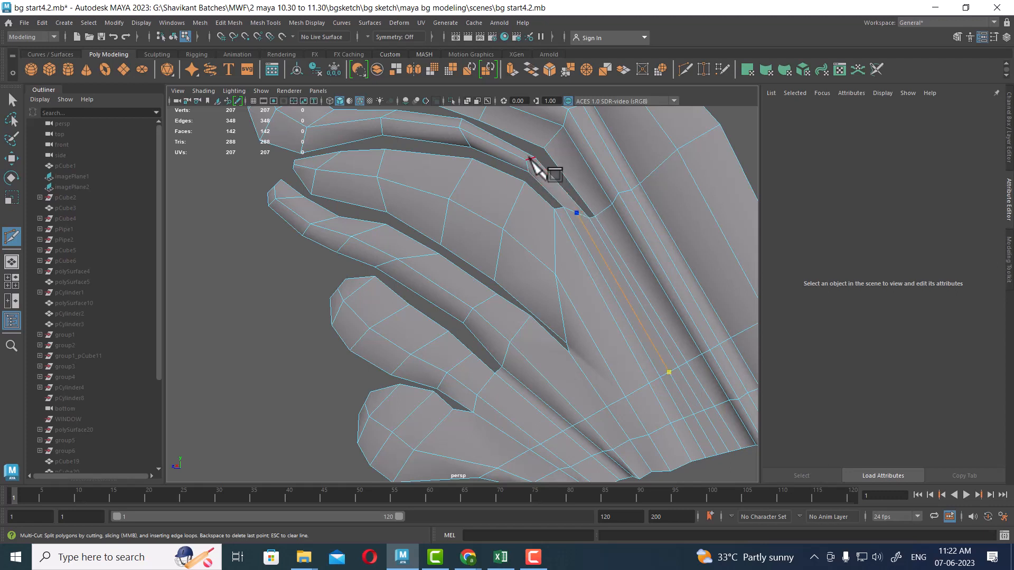
pyautogui.press('Return')
pyautogui.press('w')
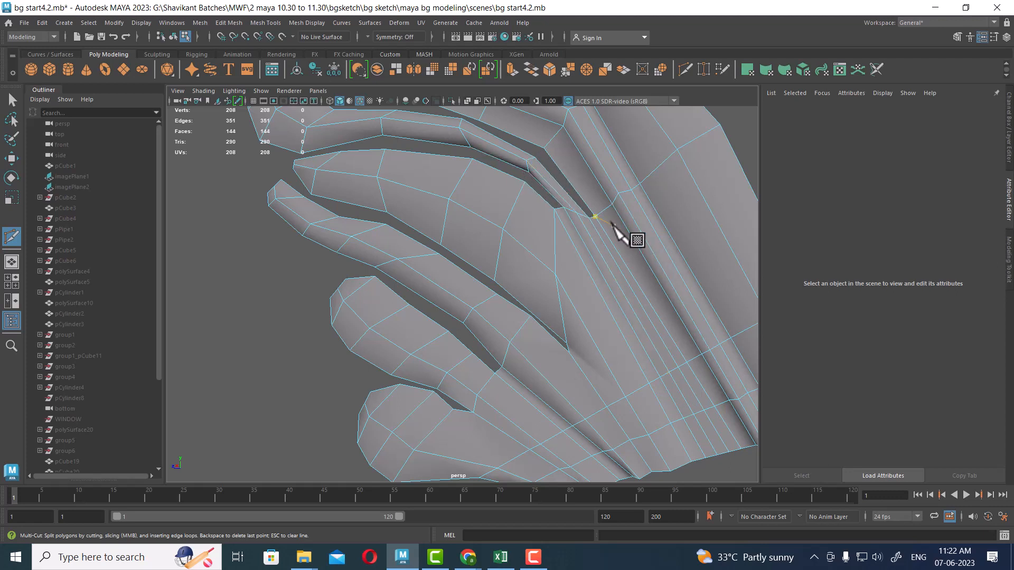
# Select the lengthwise edges running from the third feather's root towards the tail's base and move them along X.
pyautogui.click(607, 256)
pyautogui.click(593, 238)
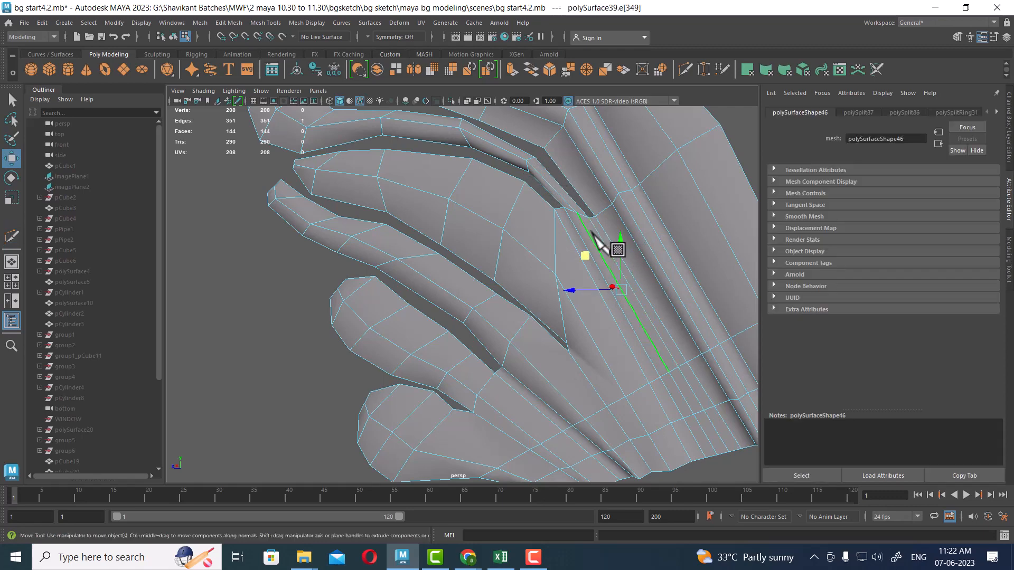
pyautogui.keyDown('alt'); pyautogui.moveTo(593, 238); pyautogui.dragTo(660, 369); pyautogui.keyUp('alt')
pyautogui.keyDown('shift'); pyautogui.click(634, 386); pyautogui.keyUp('shift')
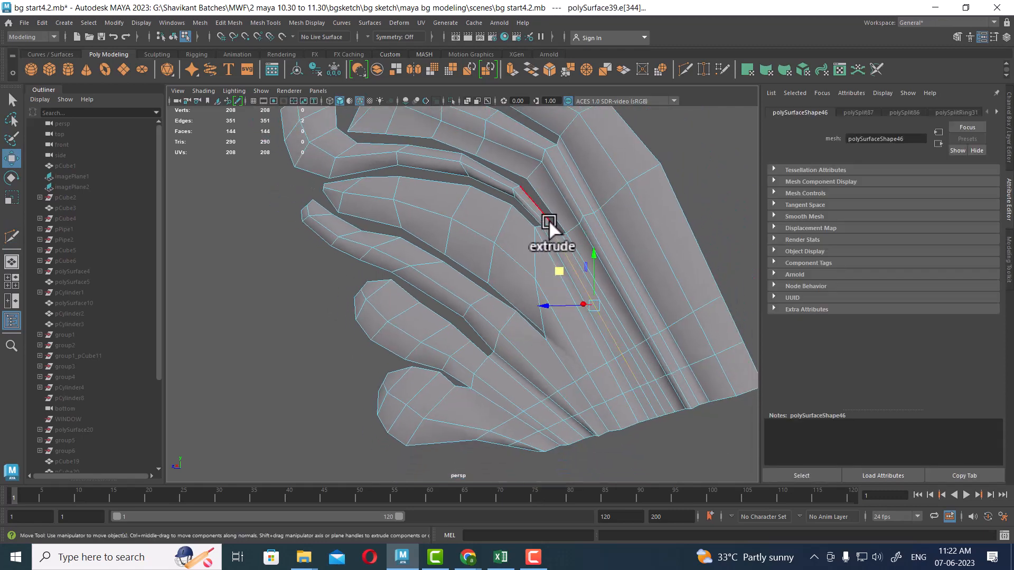
pyautogui.keyDown('alt'); pyautogui.moveTo(583, 305); pyautogui.dragTo(526, 304); pyautogui.keyUp('alt')
# Return the tail mesh to object selection and bring the hidden rooster and scene objects back into view.
pyautogui.press('F8')
pyautogui.scroll(-2, 526, 302)
pyautogui.keyDown('alt'); pyautogui.moveTo(492, 242); pyautogui.dragTo(641, 315); pyautogui.keyUp('alt')
pyautogui.scroll(-4, 581, 277)
pyautogui.click(652, 298)
pyautogui.hotkey('ctrl', 'shift', 'h')
pyautogui.scroll(-1, 606, 370)
pyautogui.scroll(-2, 606, 369)
pyautogui.scroll(3, 637, 390)
pyautogui.scroll(2, 600, 388)
# Select the separate small feather below the tail and frame it against the reference sketch in the side view.
pyautogui.click(581, 337)
pyautogui.scroll(2, 581, 338)
pyautogui.press('space')
pyautogui.press('space')
pyautogui.moveTo(409, 375)
pyautogui.mouseDown()
pyautogui.moveTo(366, 378)
pyautogui.moveTo(406, 374)
pyautogui.mouseUp()
pyautogui.keyDown('alt'); pyautogui.moveTo(403, 336); pyautogui.dragTo(453, 426, button='right'); pyautogui.keyUp('alt')
pyautogui.keyDown('alt'); pyautogui.moveTo(453, 425); pyautogui.dragTo(555, 318, button='middle'); pyautogui.keyUp('alt')
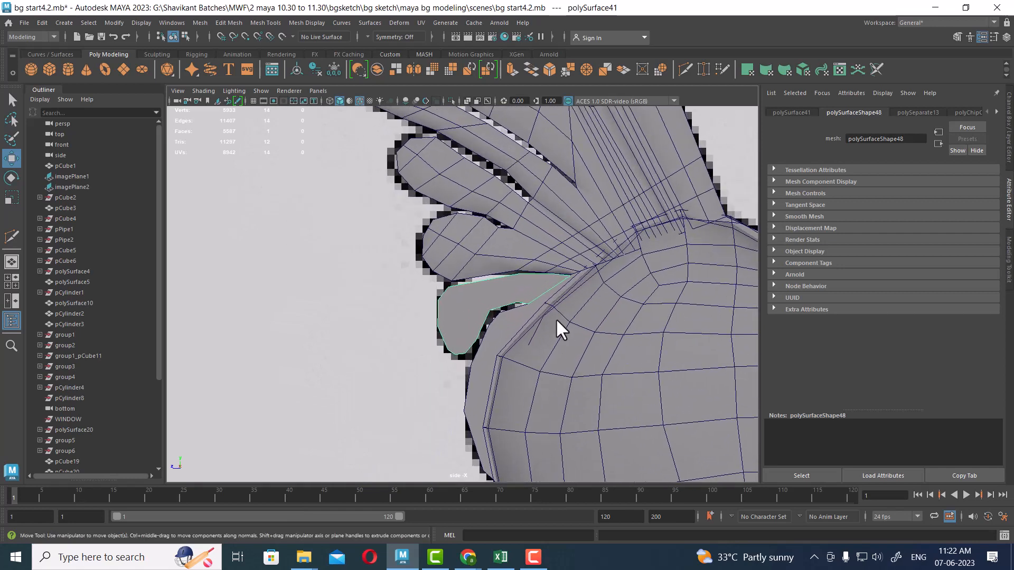
# Pick the tail mesh, try selecting a row of faces along its lowest feather, and switch to edge selection.
pyautogui.click(519, 276)
pyautogui.keyDown('alt'); pyautogui.moveTo(523, 280); pyautogui.dragTo(537, 293, button='right'); pyautogui.keyUp('alt')
pyautogui.moveTo(529, 234); pyautogui.dragTo(538, 259, button='right')
pyautogui.click(583, 259)
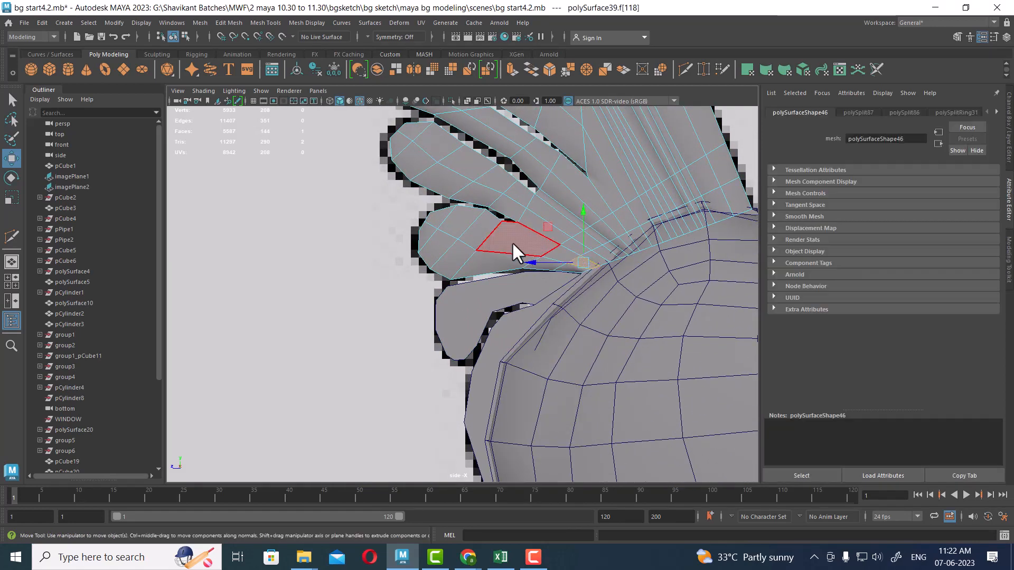
pyautogui.keyDown('shift'); pyautogui.doubleClick(435, 218); pyautogui.keyUp('shift')
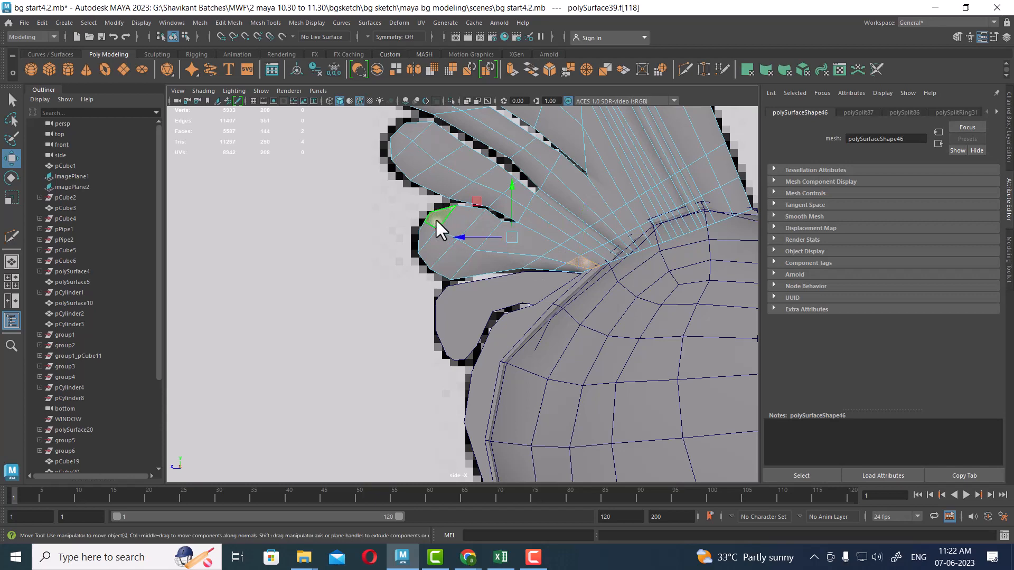
pyautogui.click(562, 256)
pyautogui.scroll(3, 617, 296)
pyautogui.press('F10')
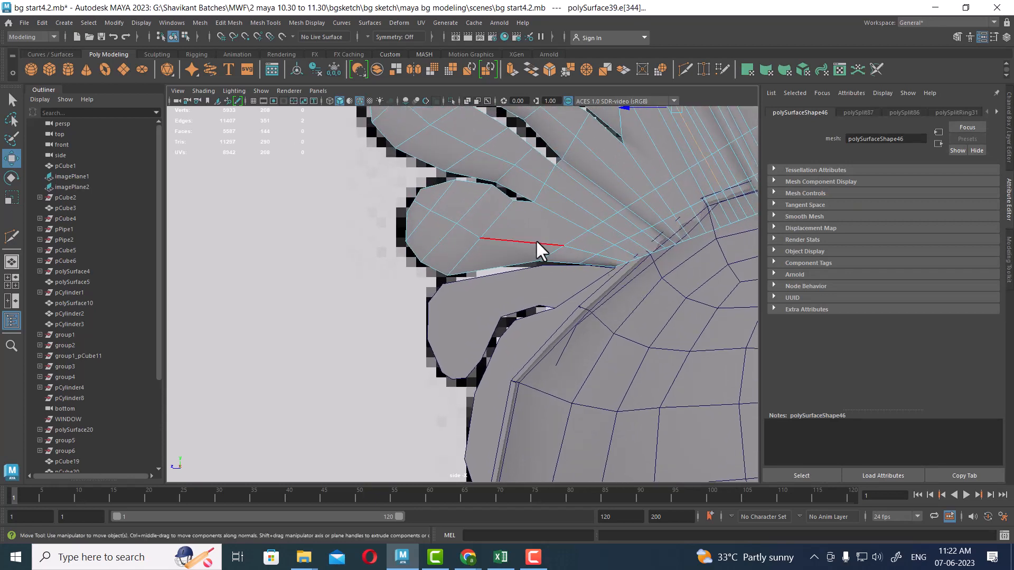
# Duplicate the faces of the rounded tail feather just above the lowest one as a separate mesh and return to object selection.
pyautogui.click(515, 238)
pyautogui.keyDown('ctrl'); pyautogui.moveTo(514, 237); pyautogui.dragTo(511, 289, button='right'); pyautogui.keyUp('ctrl')
pyautogui.keyDown('shift'); pyautogui.moveTo(543, 197); pyautogui.dragTo(528, 384, button='right'); pyautogui.keyUp('shift')
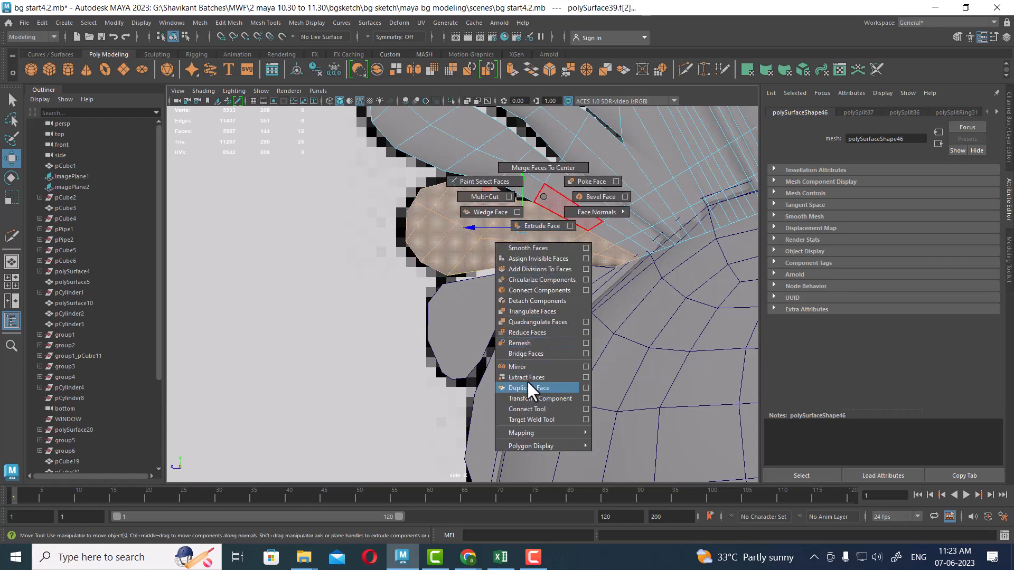
pyautogui.keyDown('shift'); pyautogui.moveTo(536, 349); pyautogui.dragTo(539, 388, button='right'); pyautogui.keyUp('shift')
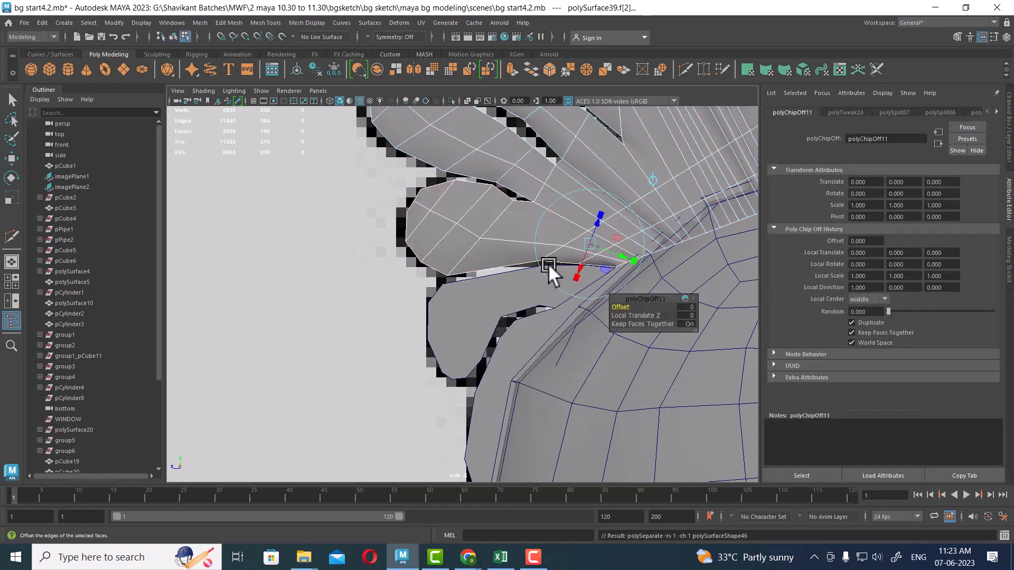
pyautogui.moveTo(489, 206); pyautogui.dragTo(568, 166, button='right')
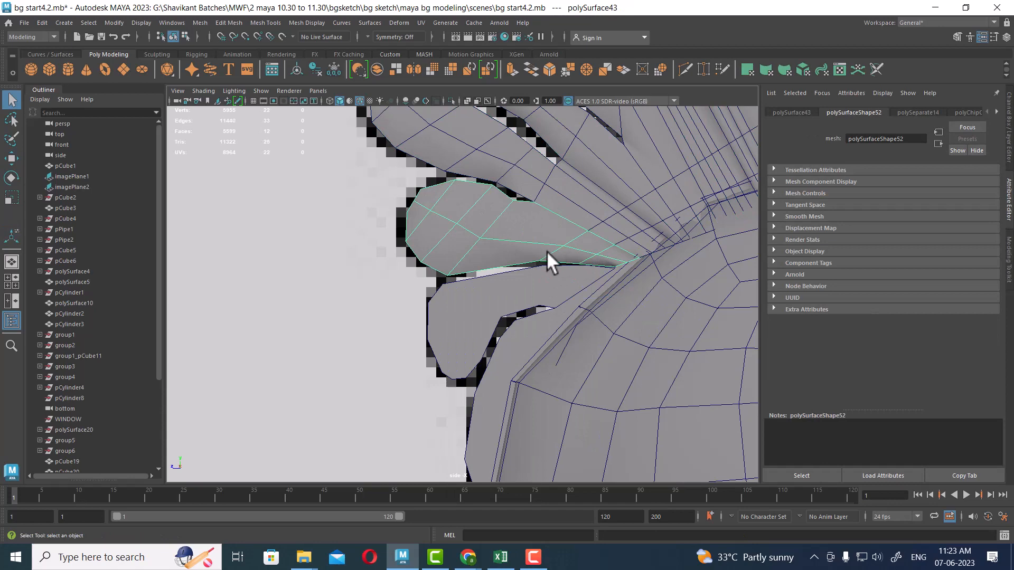
# Center the duplicated feather's pivot and move the feather down over the lowest tail feather of the reference.
pyautogui.press('w')
pyautogui.click(108, 21)
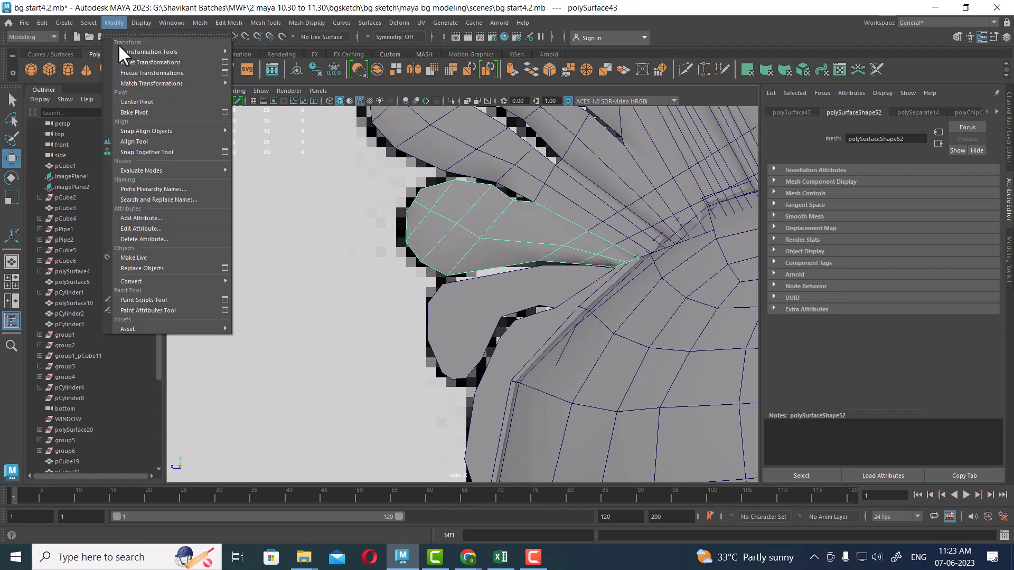
pyautogui.click(160, 101)
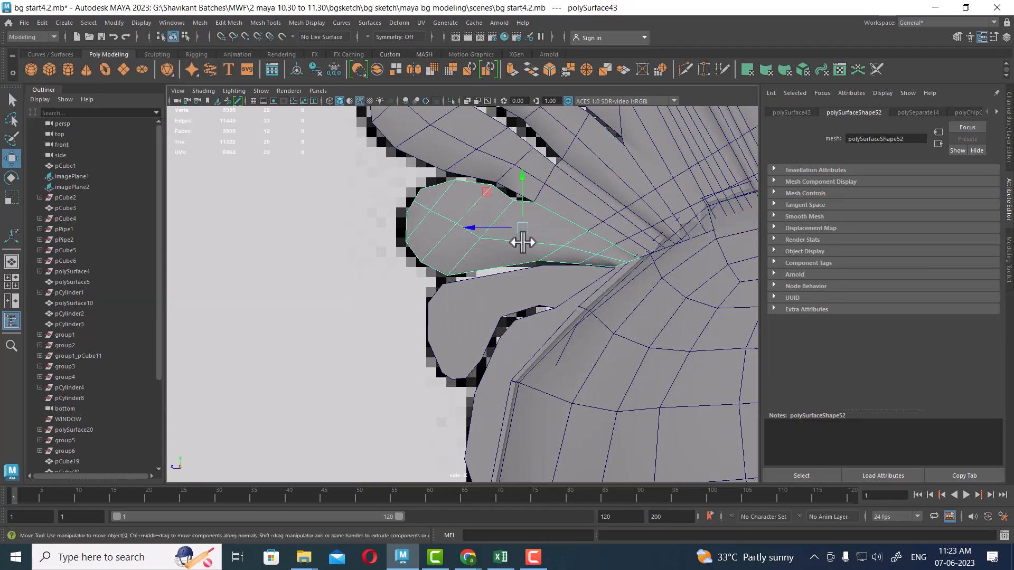
pyautogui.moveTo(521, 230); pyautogui.dragTo(517, 275)
pyautogui.keyDown('alt'); pyautogui.moveTo(530, 287); pyautogui.dragTo(505, 234, button='middle'); pyautogui.keyUp('alt')
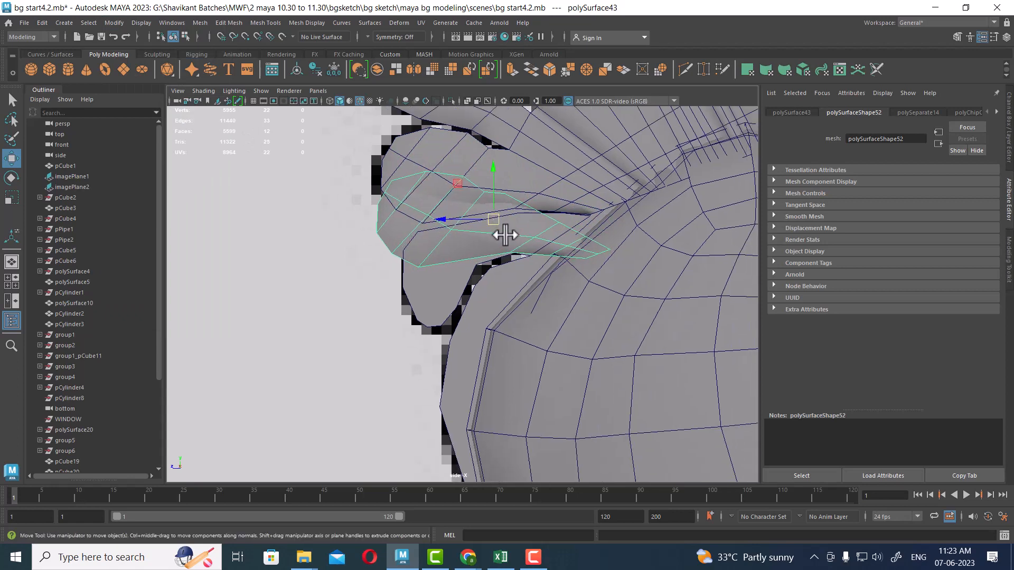
pyautogui.keyDown('alt'); pyautogui.moveTo(505, 235); pyautogui.dragTo(550, 292, button='right'); pyautogui.keyUp('alt')
pyautogui.moveTo(512, 264); pyautogui.dragTo(516, 253)
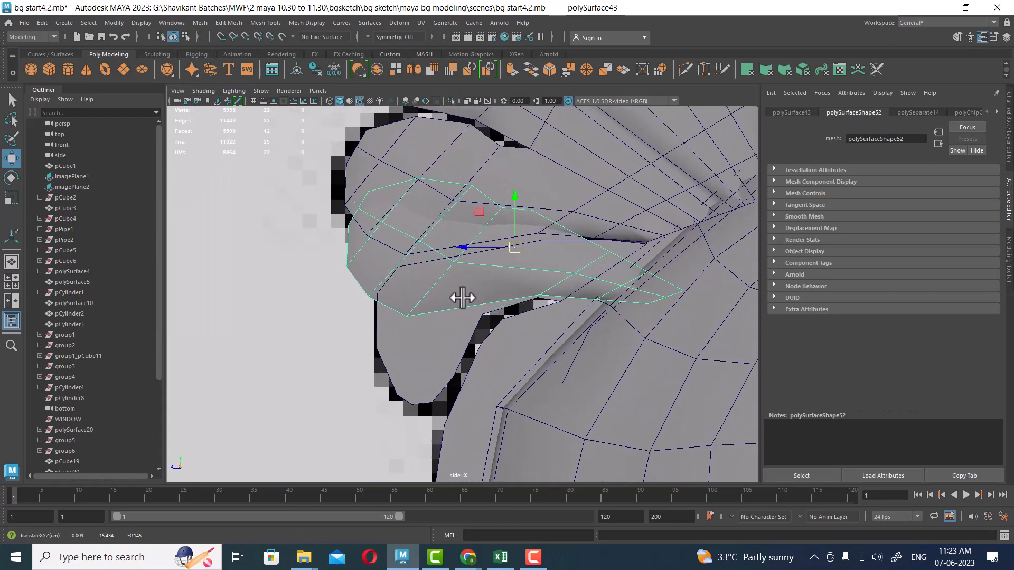
# Create a lattice deformer with 3 x 3 x 3 divisions around the duplicated feather and switch to editing its points.
pyautogui.click(368, 21)
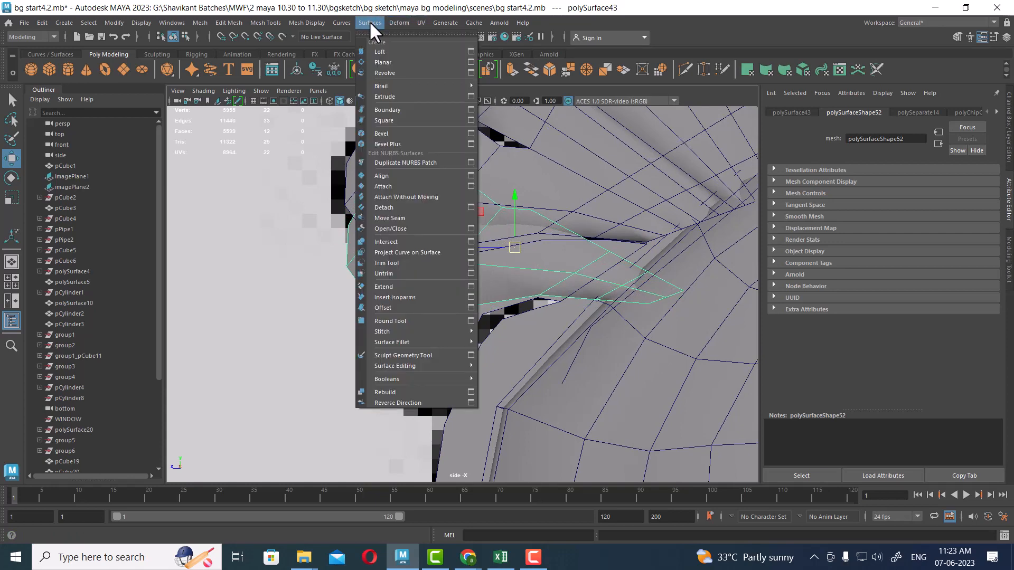
pyautogui.moveTo(400, 22)
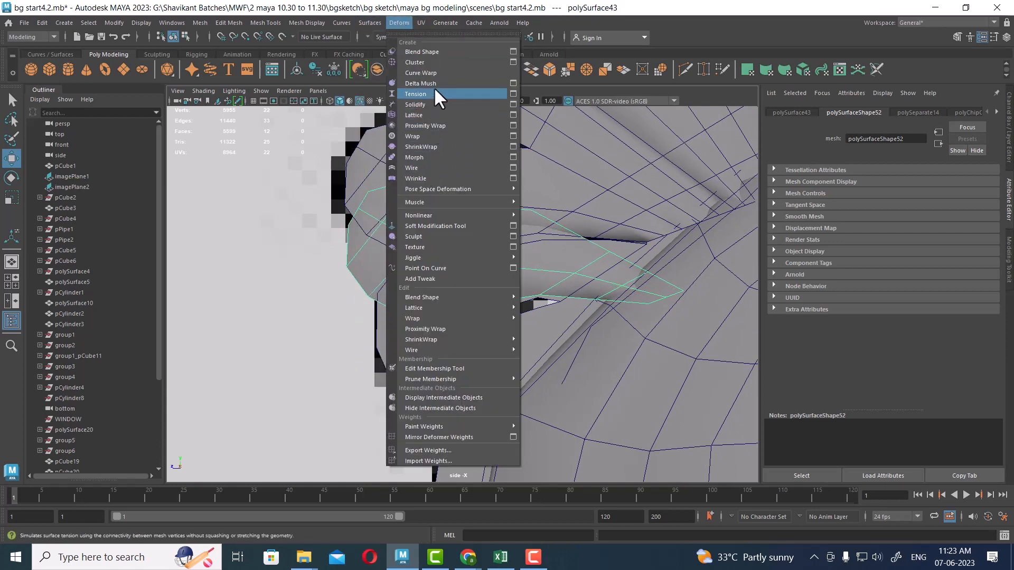
pyautogui.click(512, 115)
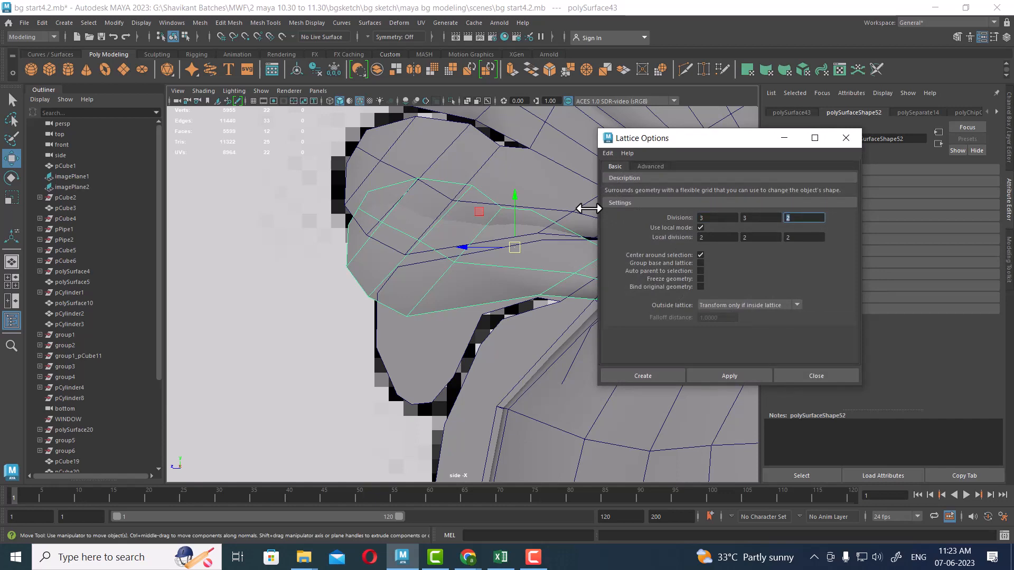
pyautogui.click(642, 375)
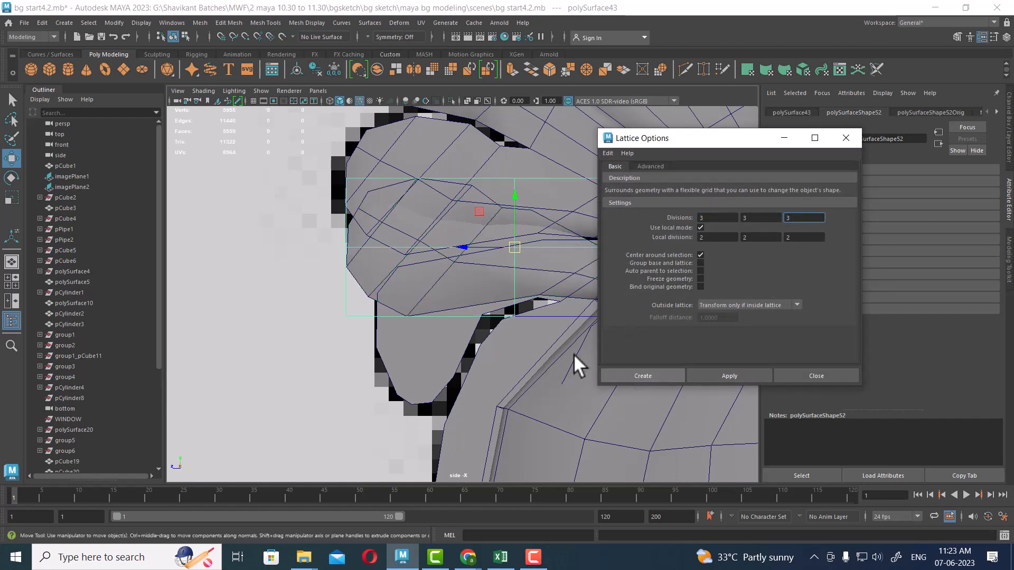
pyautogui.press('F8')
# Move the outer, middle and inner columns of lattice points to bend the feather along the lowest tail feather's outline.
pyautogui.moveTo(332, 158); pyautogui.dragTo(388, 332)
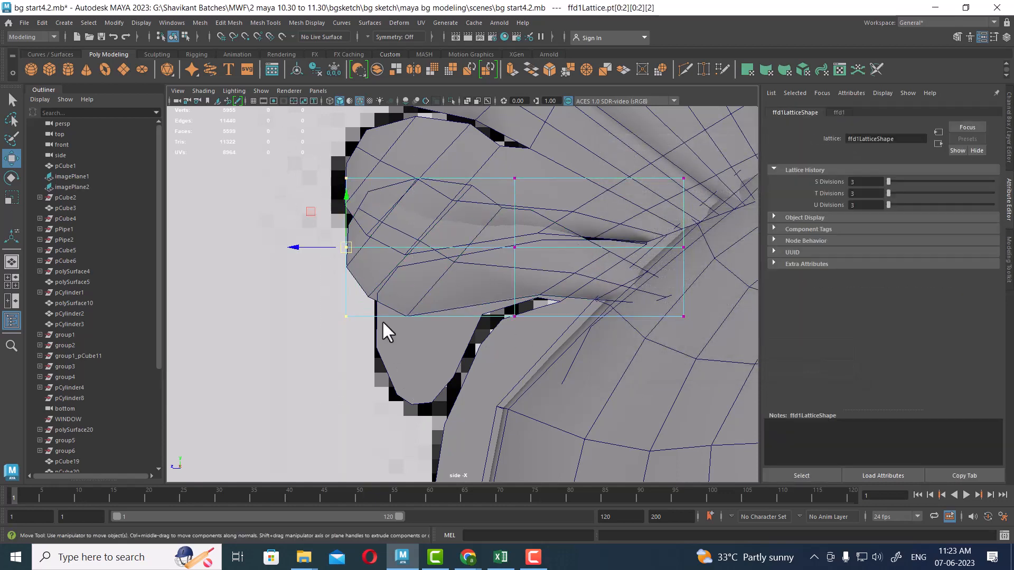
pyautogui.moveTo(348, 248); pyautogui.dragTo(379, 357)
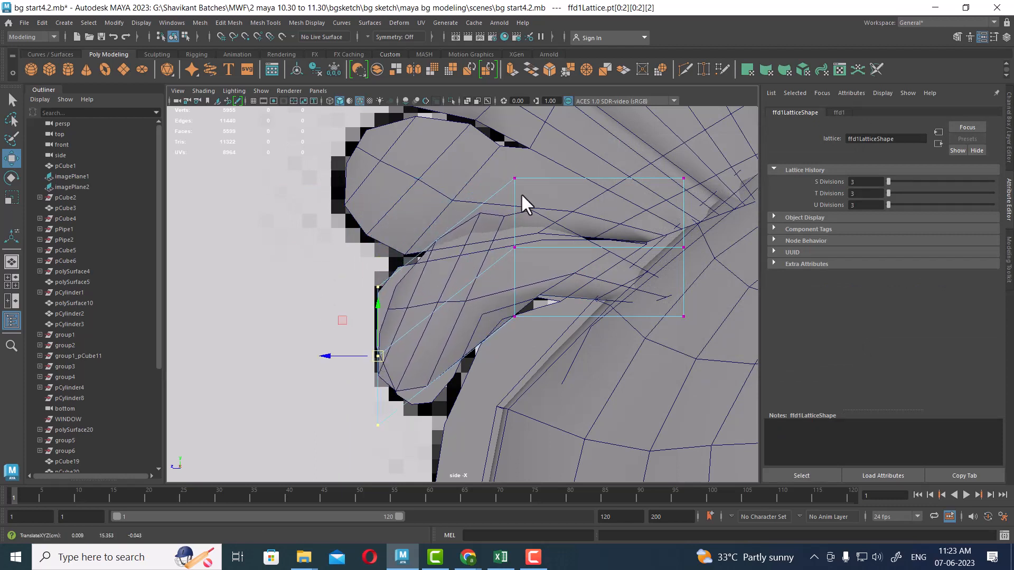
pyautogui.moveTo(536, 150); pyautogui.dragTo(479, 346)
pyautogui.moveTo(515, 248); pyautogui.dragTo(496, 258)
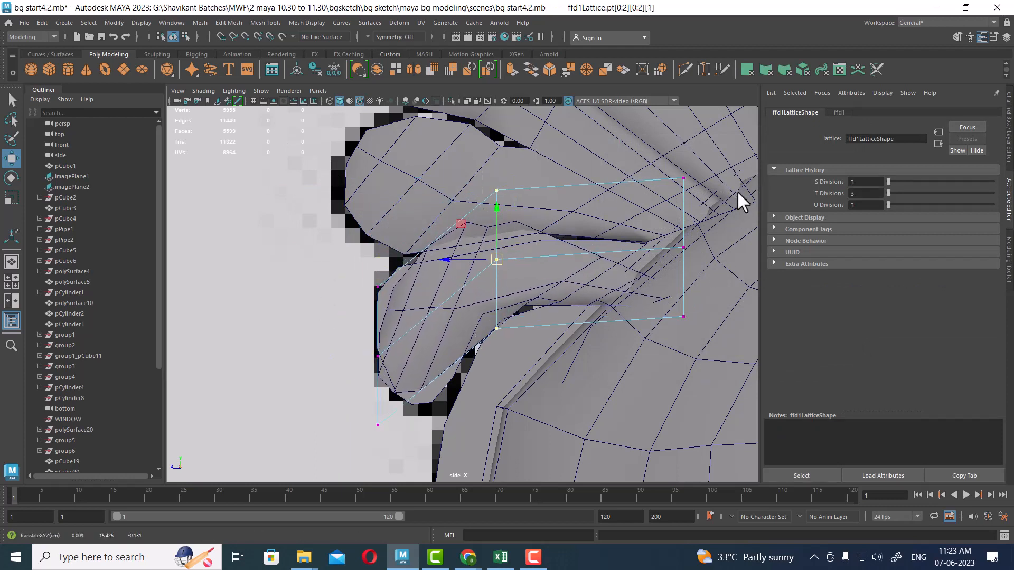
pyautogui.moveTo(726, 157); pyautogui.dragTo(661, 390)
pyautogui.moveTo(689, 252); pyautogui.dragTo(696, 221)
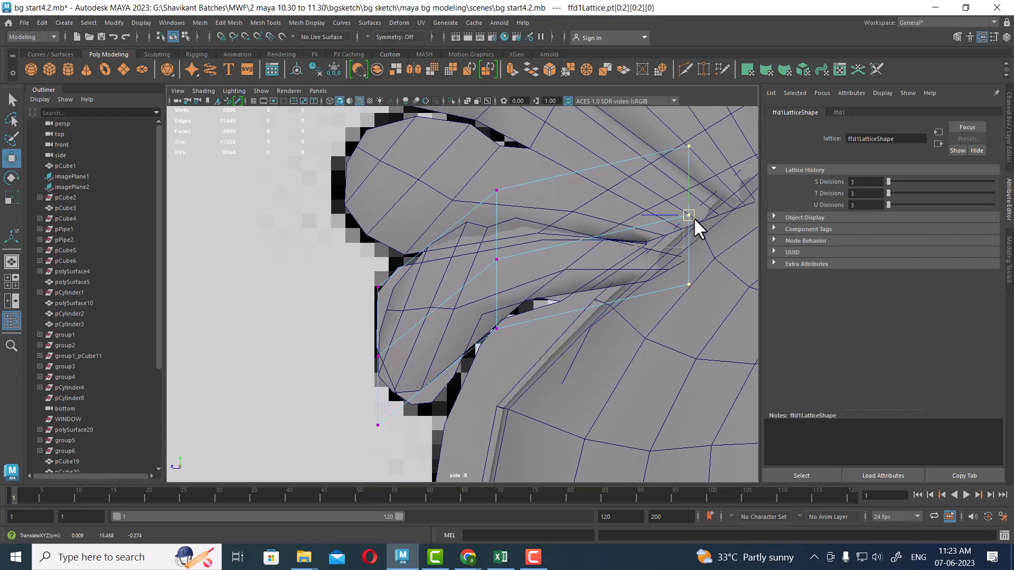
pyautogui.moveTo(543, 170); pyautogui.dragTo(491, 343)
pyautogui.moveTo(503, 259); pyautogui.dragTo(501, 263)
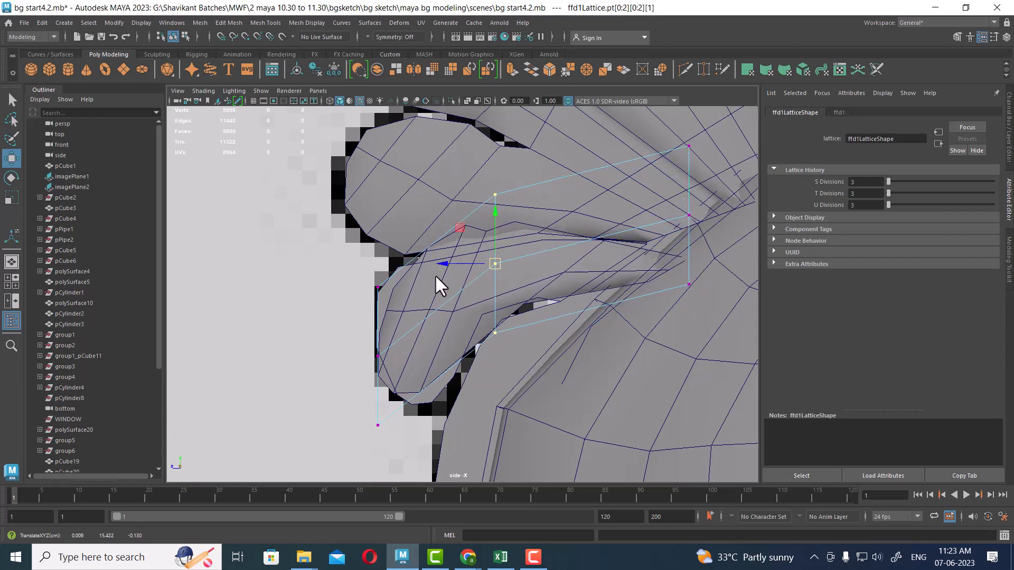
# Adjust individual outer and middle lattice points to refine the feather's tip and edges against the reference outline.
pyautogui.moveTo(356, 269); pyautogui.dragTo(398, 326)
pyautogui.moveTo(379, 291); pyautogui.dragTo(360, 294)
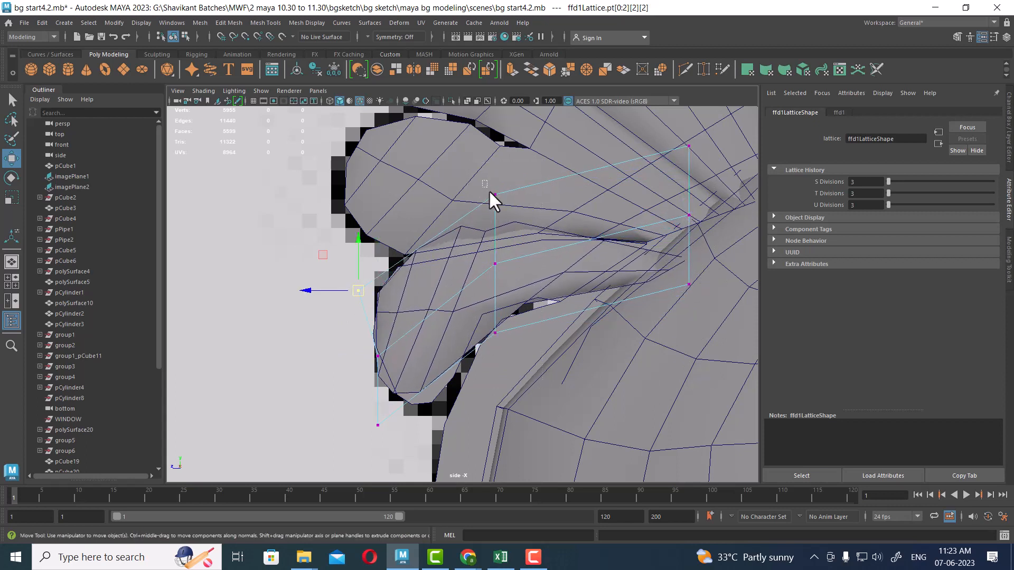
pyautogui.moveTo(487, 189); pyautogui.dragTo(492, 222)
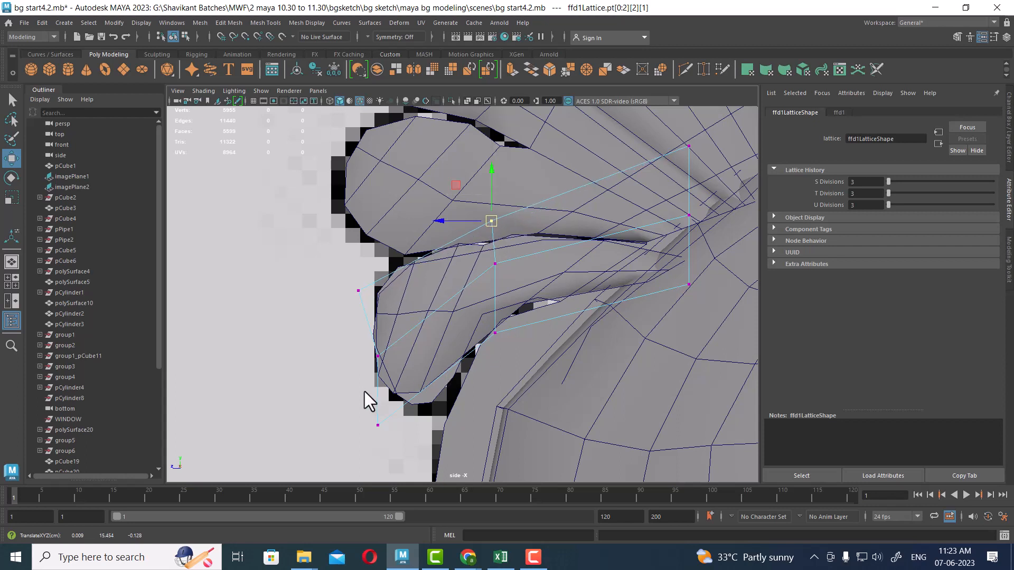
pyautogui.moveTo(364, 391); pyautogui.dragTo(406, 441)
pyautogui.moveTo(488, 256); pyautogui.dragTo(492, 261)
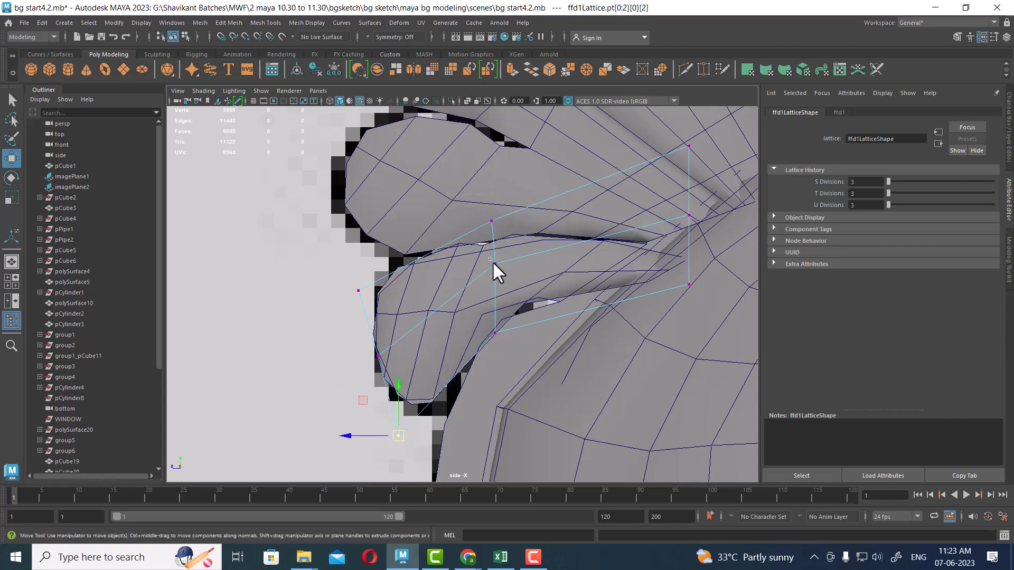
pyautogui.moveTo(492, 298); pyautogui.dragTo(490, 305)
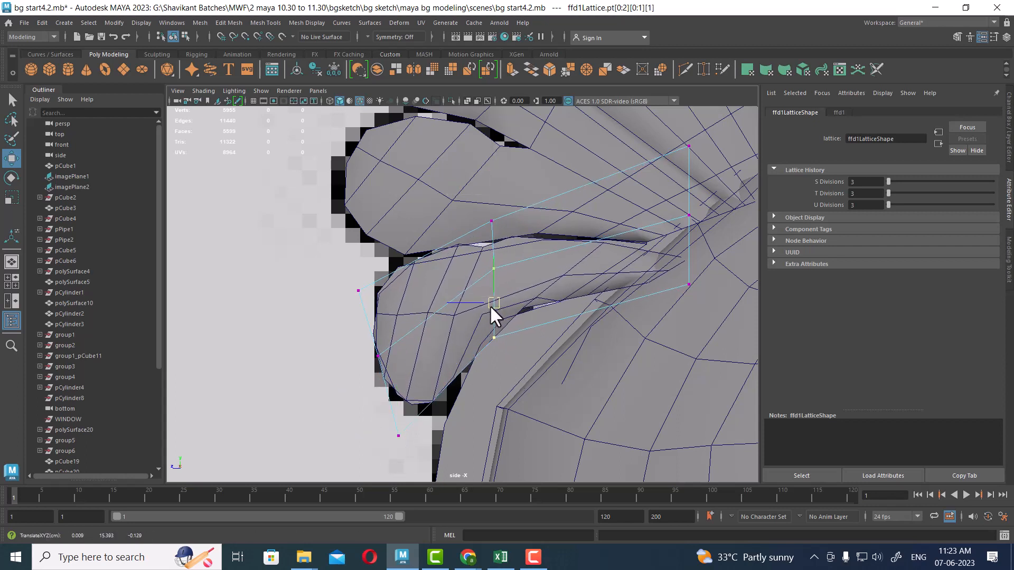
pyautogui.moveTo(532, 374); pyautogui.dragTo(499, 340)
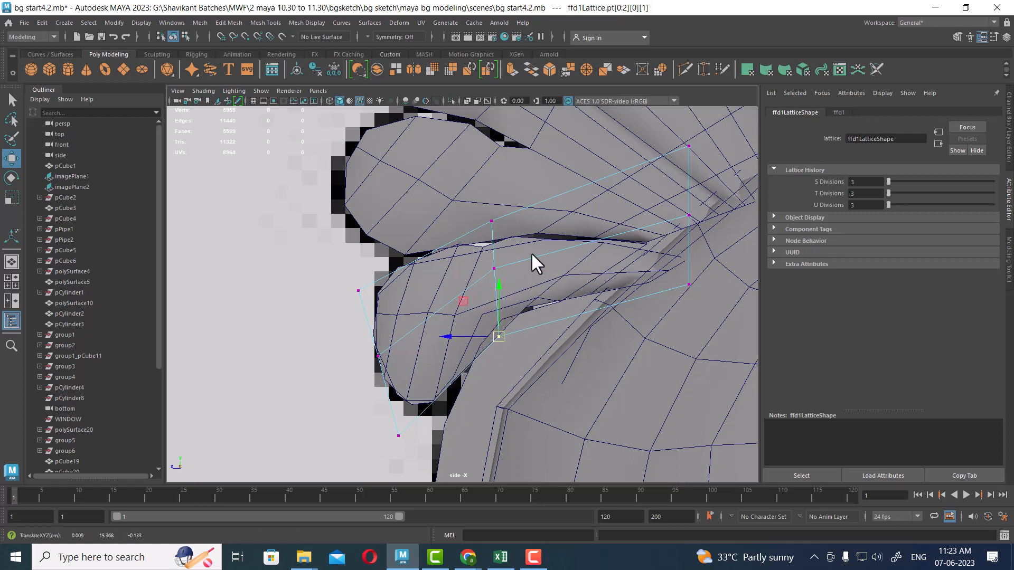
pyautogui.moveTo(531, 255); pyautogui.dragTo(490, 274)
pyautogui.moveTo(344, 277); pyautogui.dragTo(352, 312)
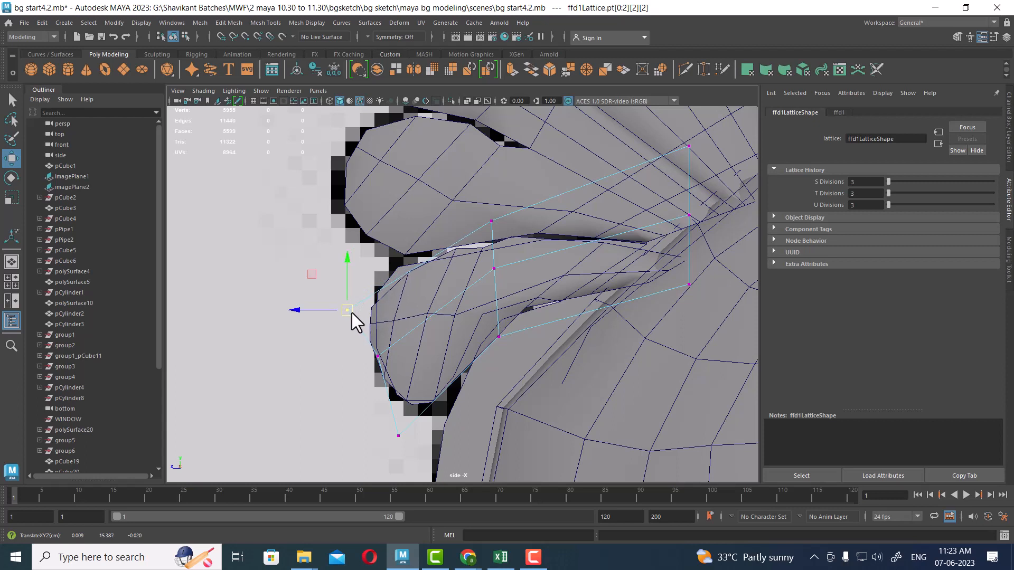
pyautogui.moveTo(477, 201); pyautogui.dragTo(442, 233)
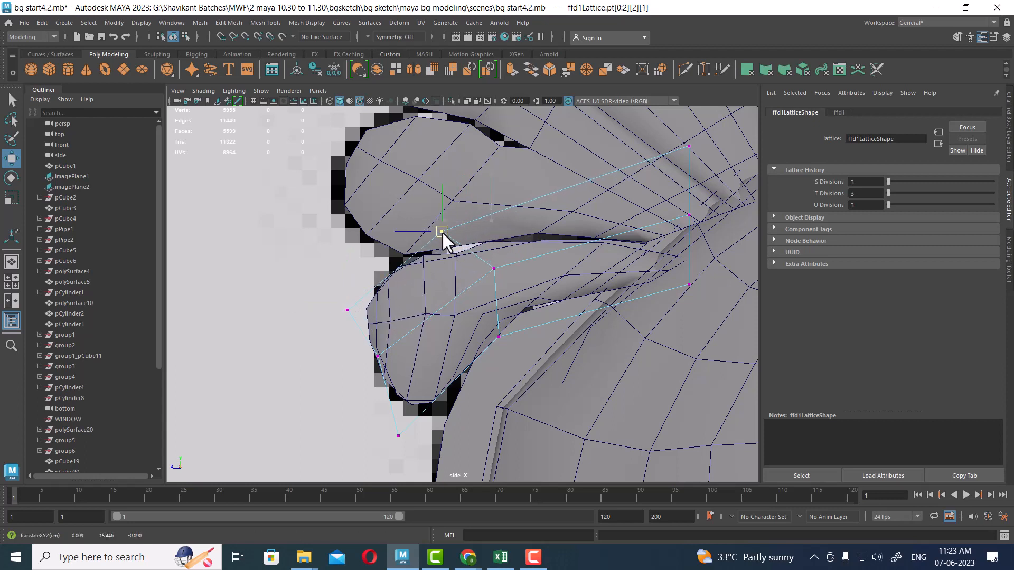
pyautogui.moveTo(364, 343); pyautogui.dragTo(381, 375)
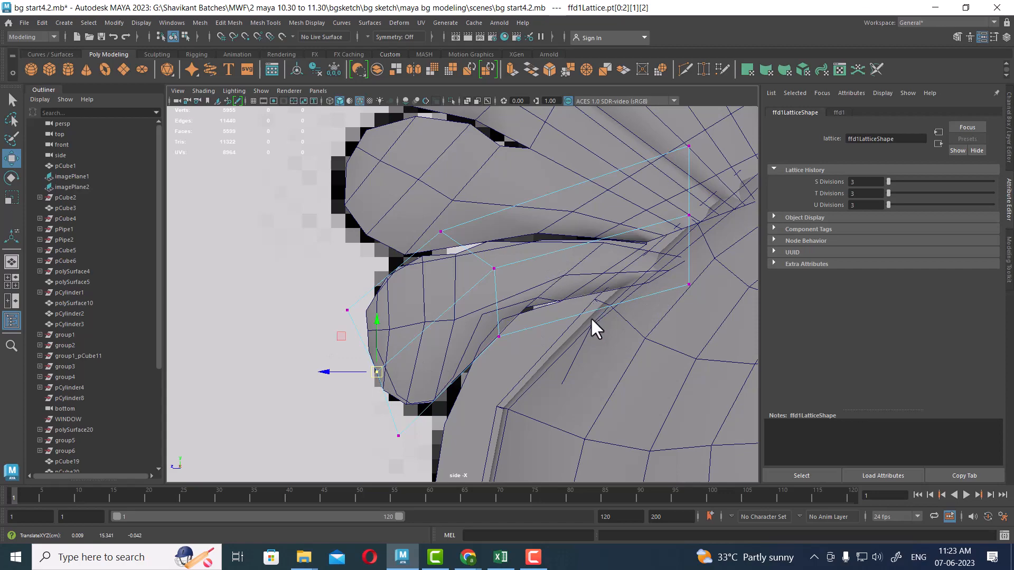
# In the perspective view, select the rooster's body and feather meshes and delete their construction history.
pyautogui.press('space')
pyautogui.moveTo(603, 330); pyautogui.dragTo(581, 301)
pyautogui.keyDown('alt'); pyautogui.moveTo(580, 301); pyautogui.dragTo(537, 291, button='right'); pyautogui.keyUp('alt')
pyautogui.keyDown('alt'); pyautogui.moveTo(537, 292); pyautogui.dragTo(486, 336); pyautogui.keyUp('alt')
pyautogui.keyDown('alt'); pyautogui.moveTo(485, 336); pyautogui.dragTo(597, 275, button='right'); pyautogui.keyUp('alt')
pyautogui.click(575, 306)
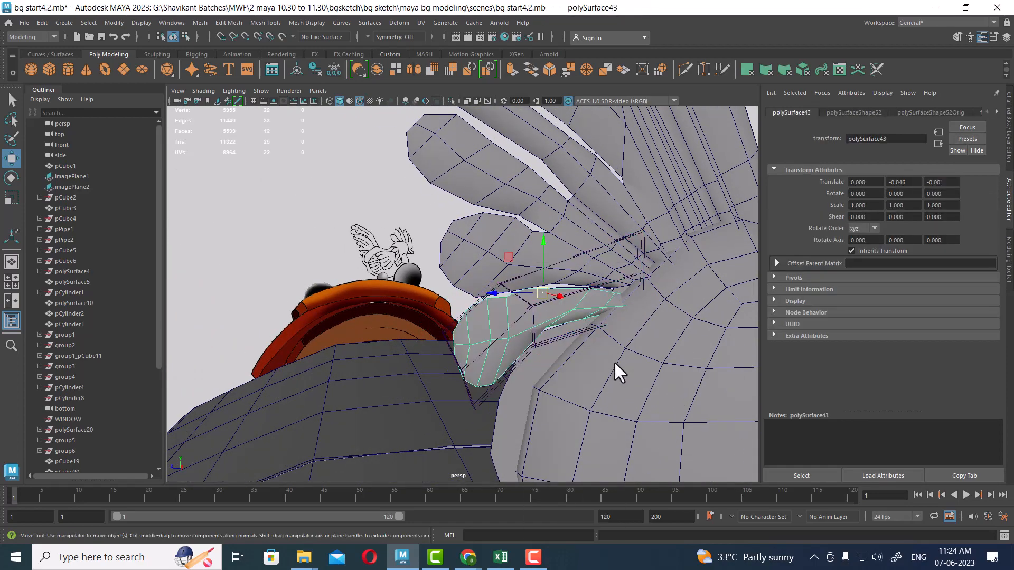
pyautogui.click(662, 252)
pyautogui.click(37, 19)
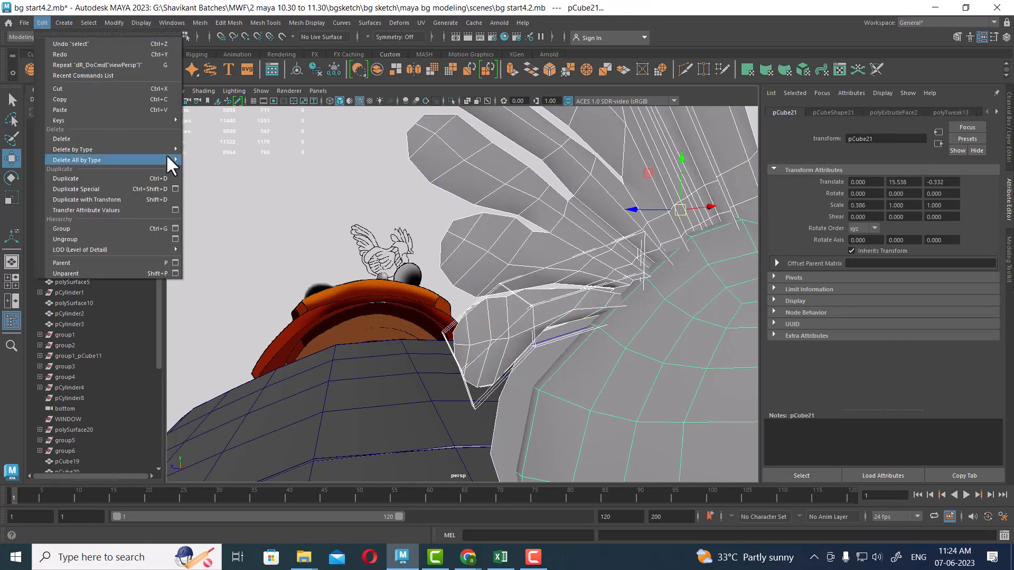
pyautogui.moveTo(166, 152)
pyautogui.click(241, 144)
pyautogui.press('f')
pyautogui.keyDown('alt'); pyautogui.moveTo(654, 302); pyautogui.dragTo(663, 327); pyautogui.keyUp('alt')
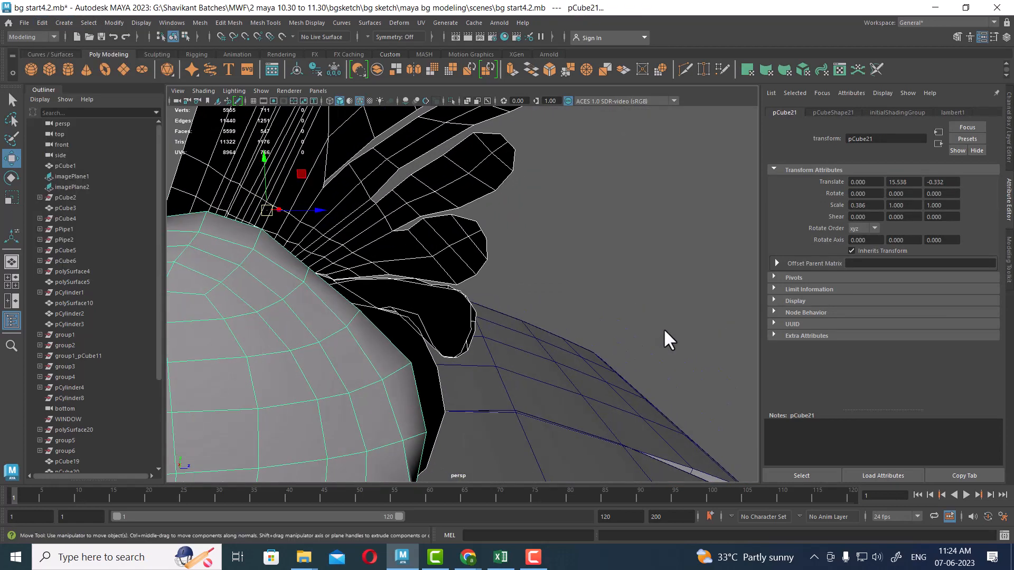
# Delete the old flat outline surface of the lowest tail feather.
pyautogui.click(663, 328)
pyautogui.click(441, 308)
pyautogui.press('Delete')
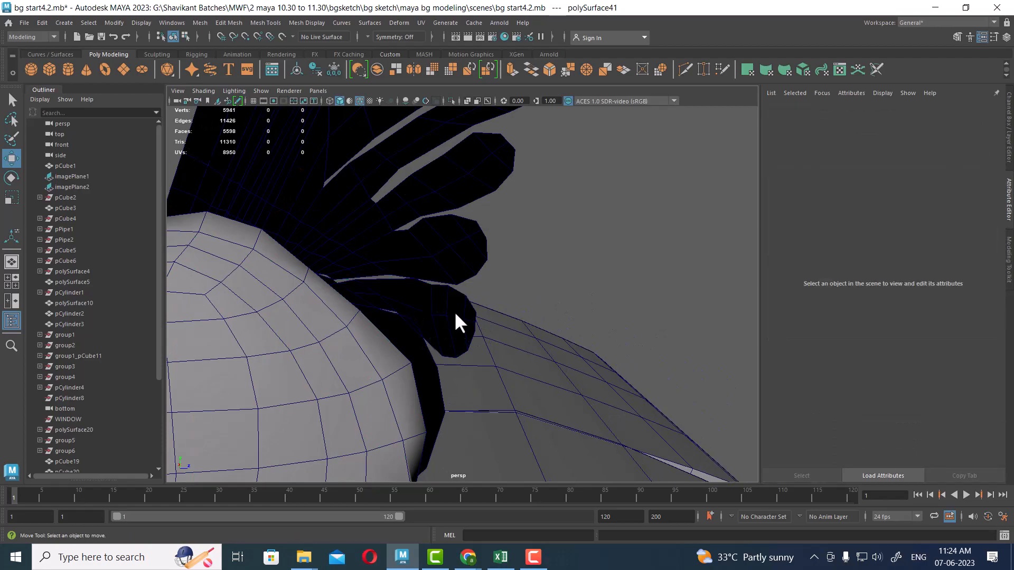
# Delete the two remaining flat single-face outline surfaces behind the rooster's body.
pyautogui.click(442, 375)
pyautogui.keyDown('alt'); pyautogui.moveTo(486, 353); pyautogui.dragTo(383, 357); pyautogui.keyUp('alt')
pyautogui.scroll(-5, 492, 318)
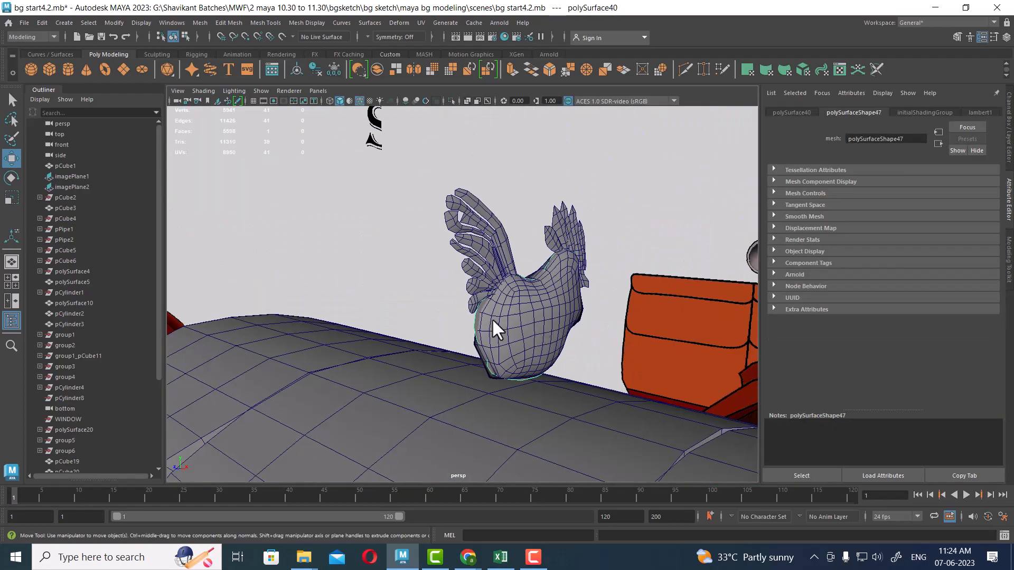
pyautogui.keyDown('alt'); pyautogui.moveTo(492, 318); pyautogui.dragTo(534, 296); pyautogui.keyUp('alt')
pyautogui.keyDown('alt'); pyautogui.moveTo(533, 294); pyautogui.dragTo(625, 355, button='right'); pyautogui.keyUp('alt')
pyautogui.keyDown('alt'); pyautogui.moveTo(626, 355); pyautogui.dragTo(610, 321); pyautogui.keyUp('alt')
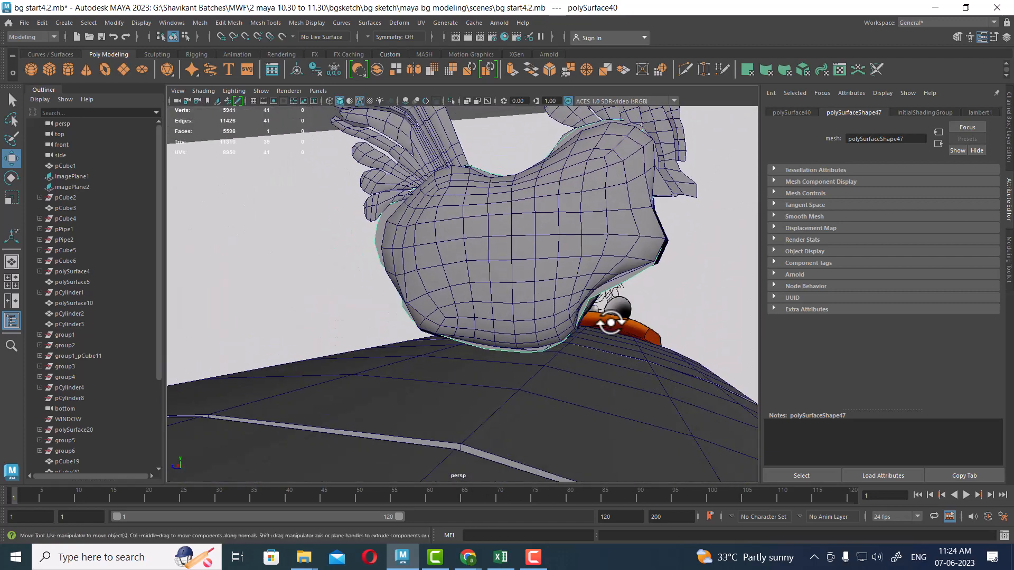
pyautogui.keyDown('alt'); pyautogui.moveTo(679, 278); pyautogui.dragTo(682, 274); pyautogui.keyUp('alt')
pyautogui.press('Delete')
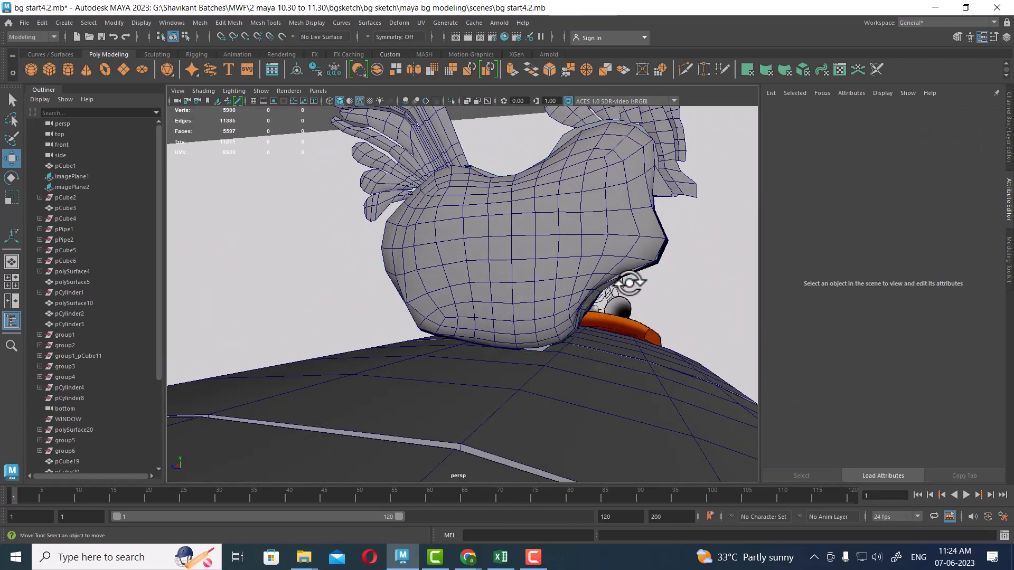
pyautogui.keyDown('alt'); pyautogui.moveTo(593, 276); pyautogui.dragTo(584, 355); pyautogui.keyUp('alt')
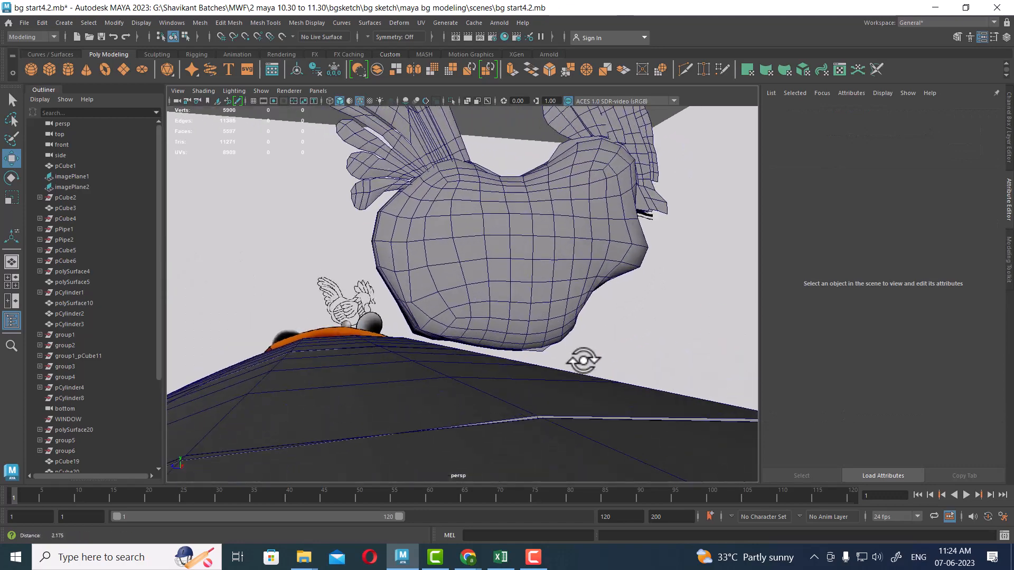
pyautogui.click(550, 351)
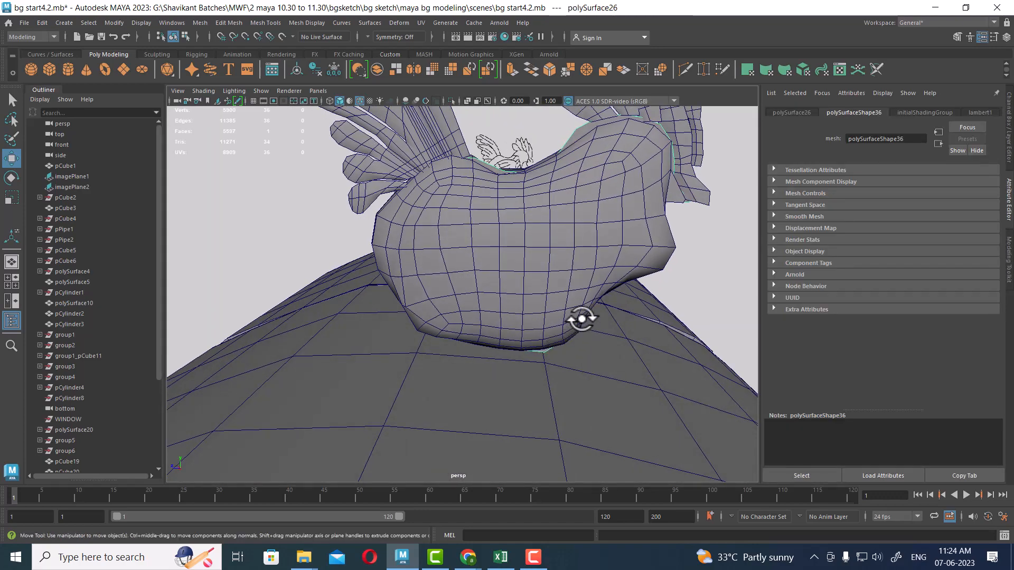
pyautogui.press('Delete')
# Examine the whole rooster against the reference sketch in the side view.
pyautogui.moveTo(566, 263)
pyautogui.keyDown('alt'); pyautogui.mouseDown()
pyautogui.moveTo(593, 215)
pyautogui.moveTo(577, 199)
pyautogui.moveTo(576, 251)
pyautogui.mouseUp(); pyautogui.keyUp('alt')
pyautogui.press('space')
pyautogui.keyDown('alt'); pyautogui.moveTo(576, 251); pyautogui.dragTo(619, 348, button='right'); pyautogui.keyUp('alt')
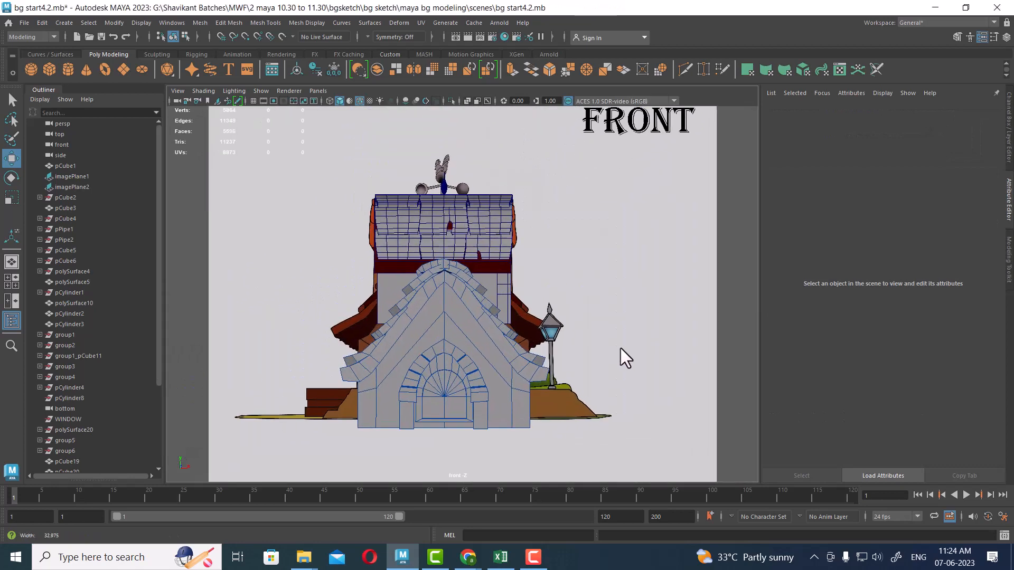
pyautogui.press('space')
pyautogui.moveTo(541, 245); pyautogui.dragTo(598, 244)
pyautogui.scroll(1, 603, 235)
pyautogui.keyDown('alt'); pyautogui.moveTo(583, 267); pyautogui.dragTo(401, 344, button='middle'); pyautogui.keyUp('alt')
pyautogui.keyDown('alt'); pyautogui.moveTo(460, 391); pyautogui.dragTo(280, 437, button='middle'); pyautogui.keyUp('alt')
pyautogui.keyDown('alt'); pyautogui.moveTo(503, 334); pyautogui.dragTo(255, 313, button='middle'); pyautogui.keyUp('alt')
pyautogui.keyDown('alt'); pyautogui.moveTo(599, 283); pyautogui.dragTo(417, 340, button='middle'); pyautogui.keyUp('alt')
pyautogui.scroll(-6, 422, 340)
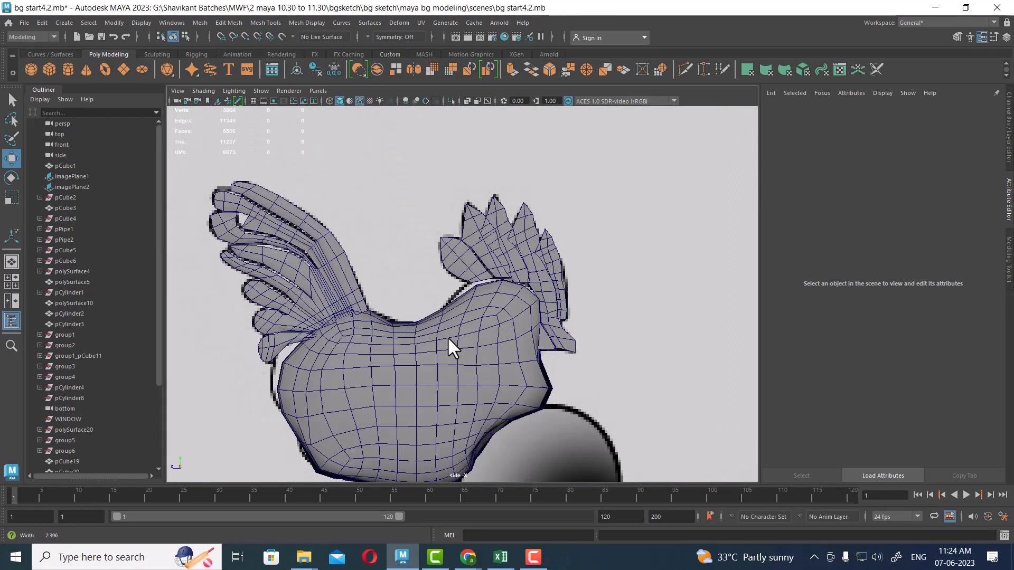
# Apply a lattice deformer to the rear comb feather and the larger comb feather mesh beside it on the rooster's head.
pyautogui.scroll(8, 571, 263)
pyautogui.scroll(1, 545, 244)
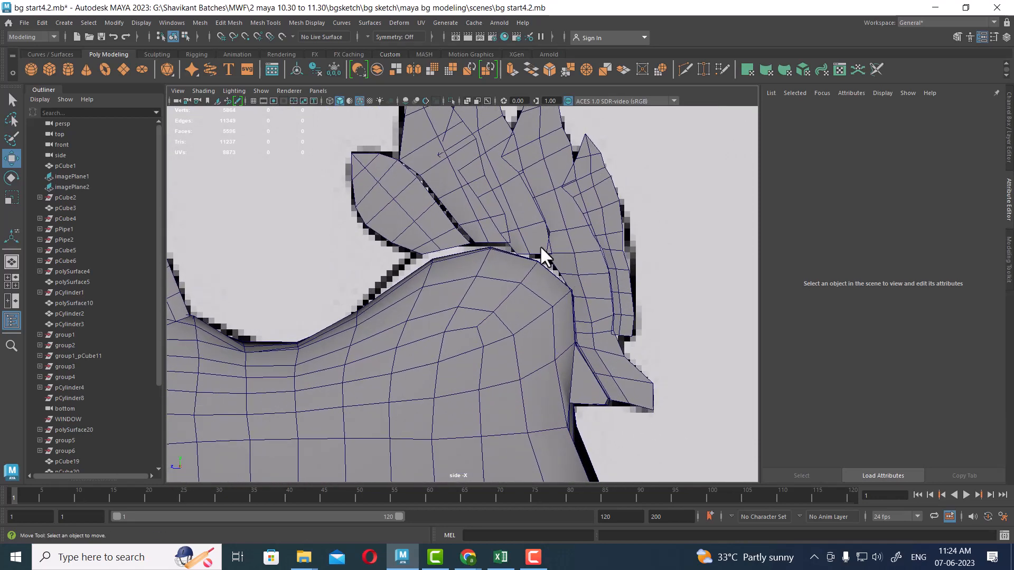
pyautogui.click(536, 242)
pyautogui.keyDown('shift'); pyautogui.click(409, 226); pyautogui.keyUp('shift')
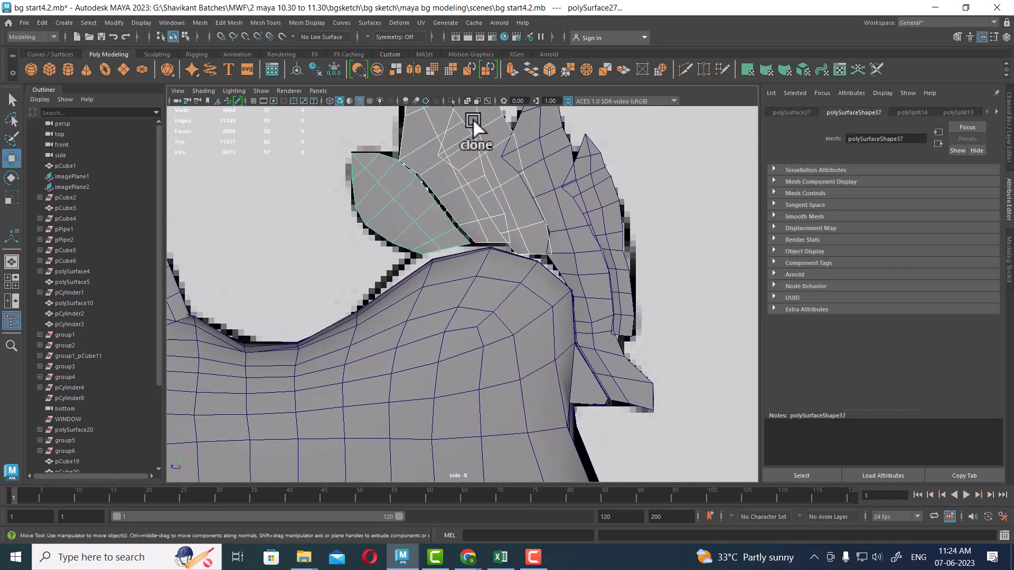
pyautogui.click(371, 22)
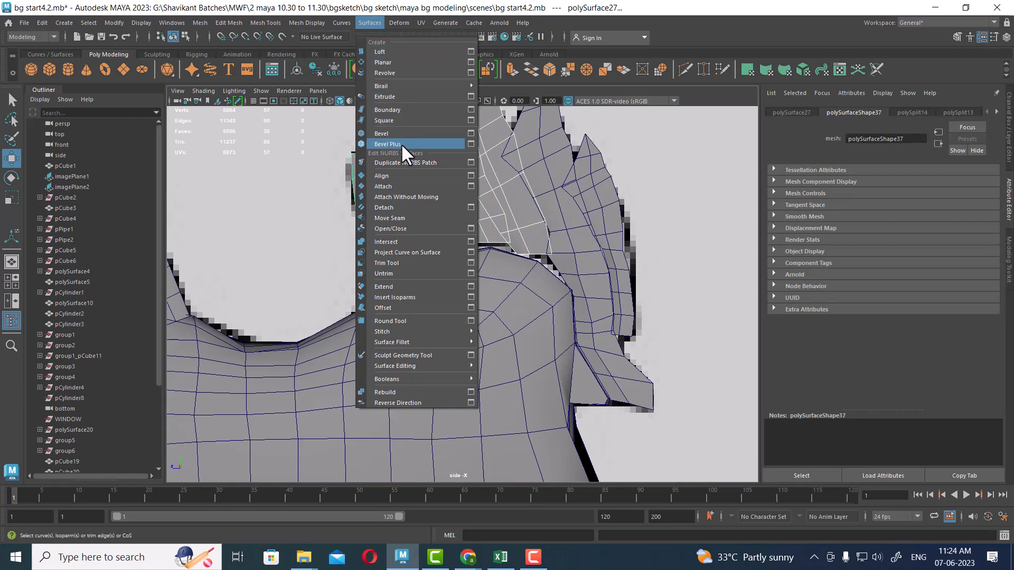
pyautogui.moveTo(399, 24)
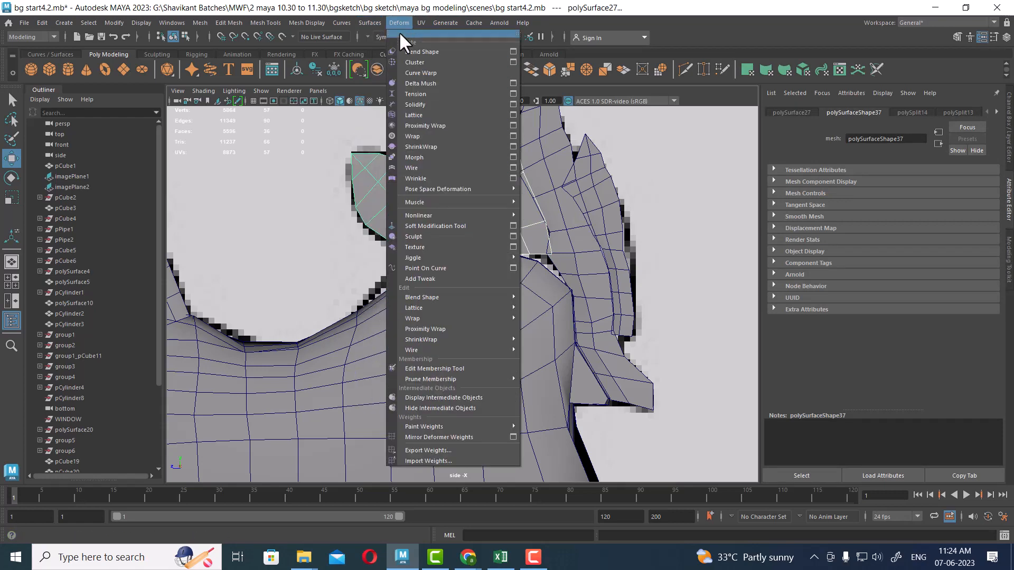
pyautogui.click(438, 115)
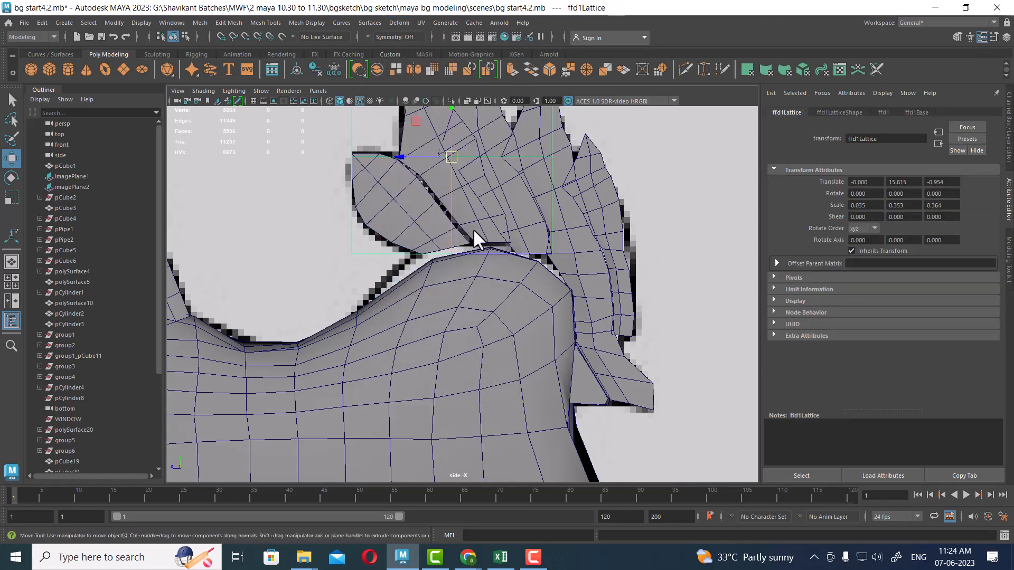
# Lower the bottom row of lattice points slightly to bring the comb feathers down to the head, and return to object mode.
pyautogui.scroll(-5, 473, 228)
pyautogui.moveTo(391, 162); pyautogui.dragTo(392, 124, button='right')
pyautogui.scroll(6, 474, 283)
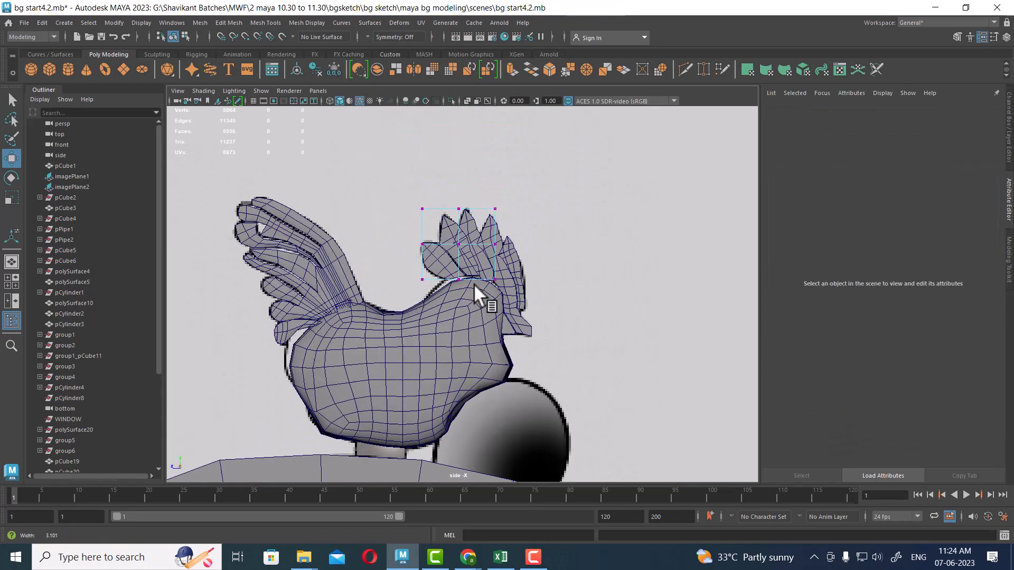
pyautogui.moveTo(559, 233); pyautogui.dragTo(299, 318)
pyautogui.scroll(2, 486, 281)
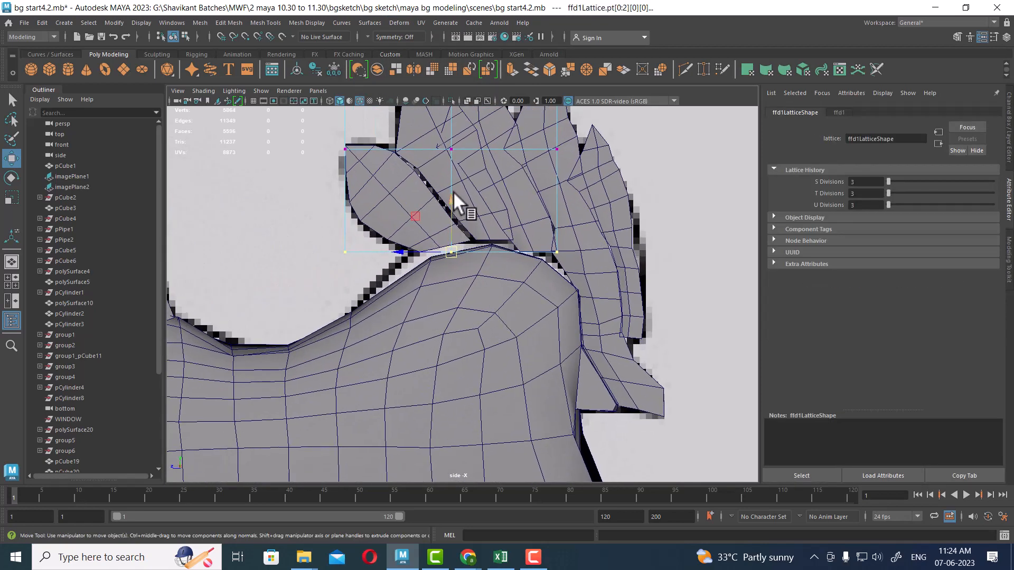
pyautogui.scroll(-2, 454, 197)
pyautogui.scroll(-3, 468, 217)
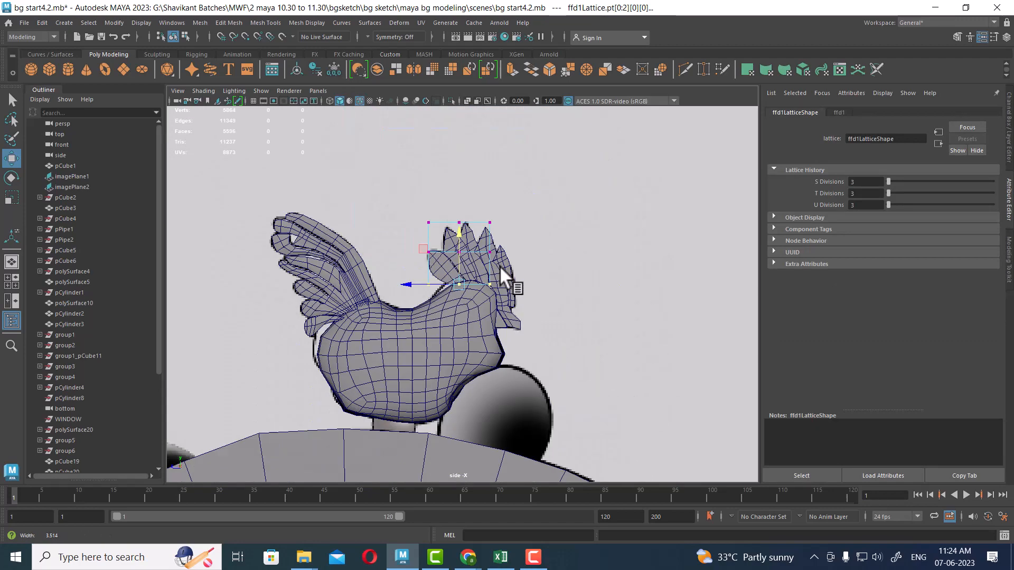
pyautogui.scroll(-2, 501, 270)
pyautogui.scroll(2, 515, 388)
pyautogui.keyDown('alt'); pyautogui.moveTo(466, 284); pyautogui.dragTo(477, 262, button='middle'); pyautogui.keyUp('alt')
pyautogui.scroll(4, 477, 262)
pyautogui.moveTo(499, 272); pyautogui.dragTo(615, 201, button='right')
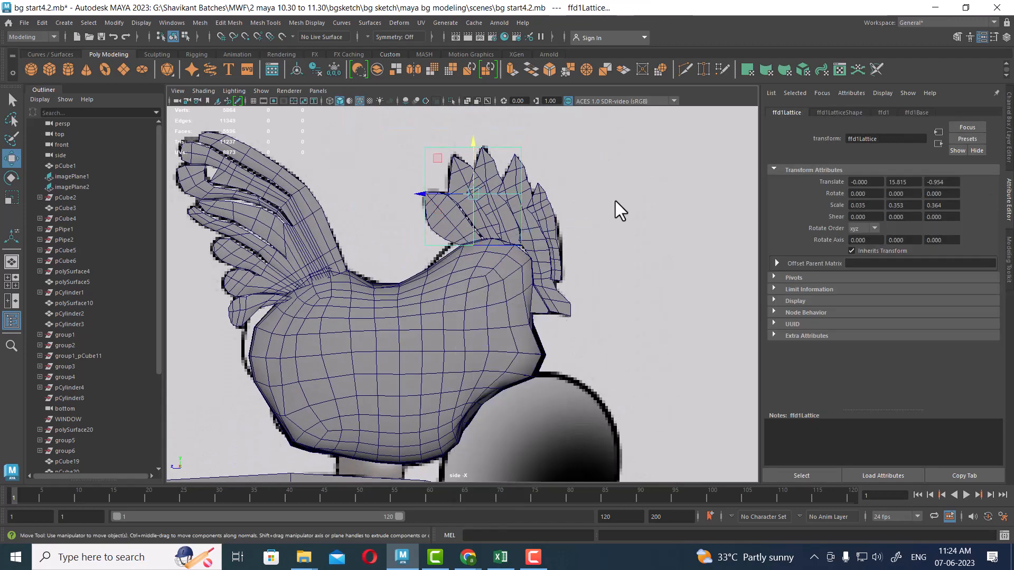
# Select the rooster body's vertices at the back of the head and enable soft selection with a reduced falloff radius.
pyautogui.scroll(3, 525, 290)
pyautogui.click(519, 298)
pyautogui.scroll(2, 516, 305)
pyautogui.moveTo(513, 221); pyautogui.dragTo(461, 222, button='right')
pyautogui.scroll(2, 489, 299)
pyautogui.scroll(-1, 470, 264)
pyautogui.keyDown('alt'); pyautogui.moveTo(445, 213); pyautogui.dragTo(445, 244, button='middle'); pyautogui.keyUp('alt')
pyautogui.moveTo(426, 157); pyautogui.dragTo(477, 193)
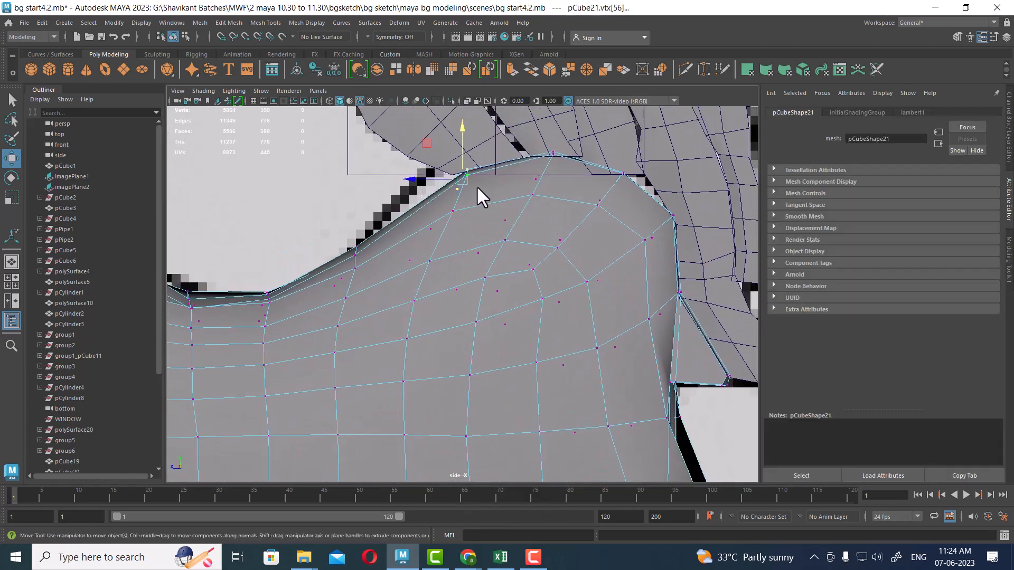
pyautogui.press('b')
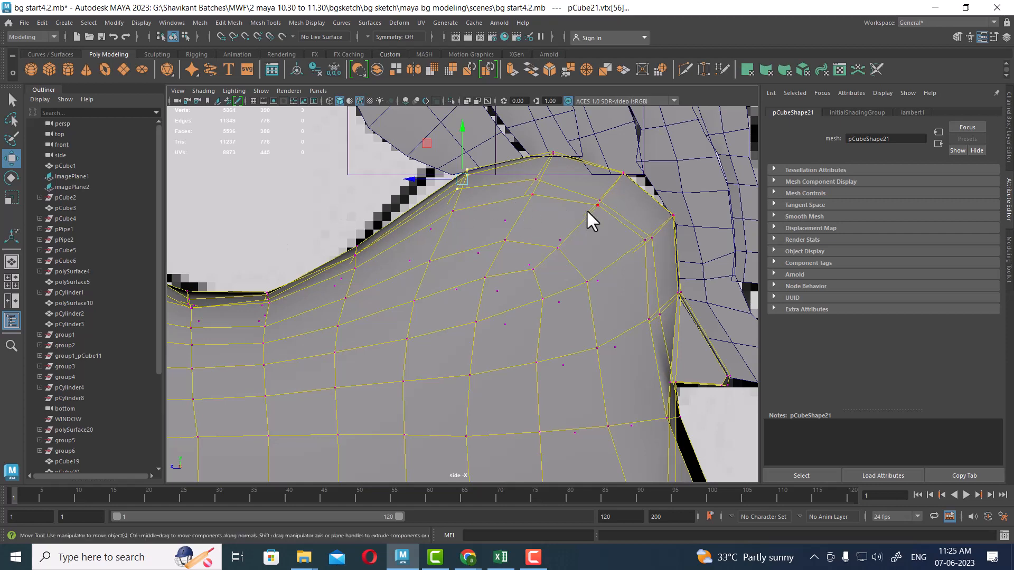
pyautogui.scroll(-8, 544, 280)
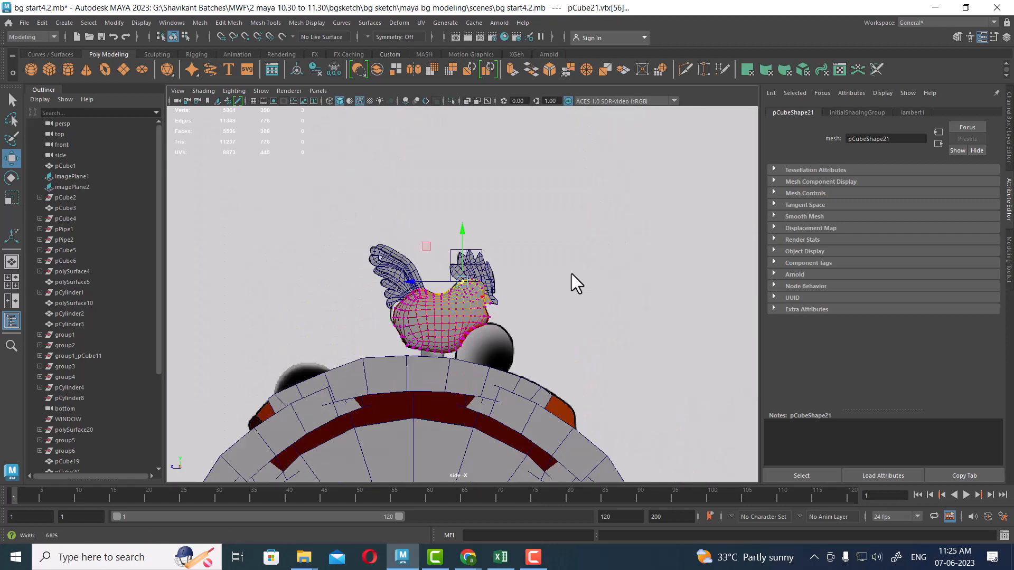
pyautogui.scroll(3, 509, 293)
pyautogui.moveTo(498, 295); pyautogui.dragTo(475, 290)
pyautogui.scroll(6, 475, 290)
pyautogui.scroll(-3, 592, 246)
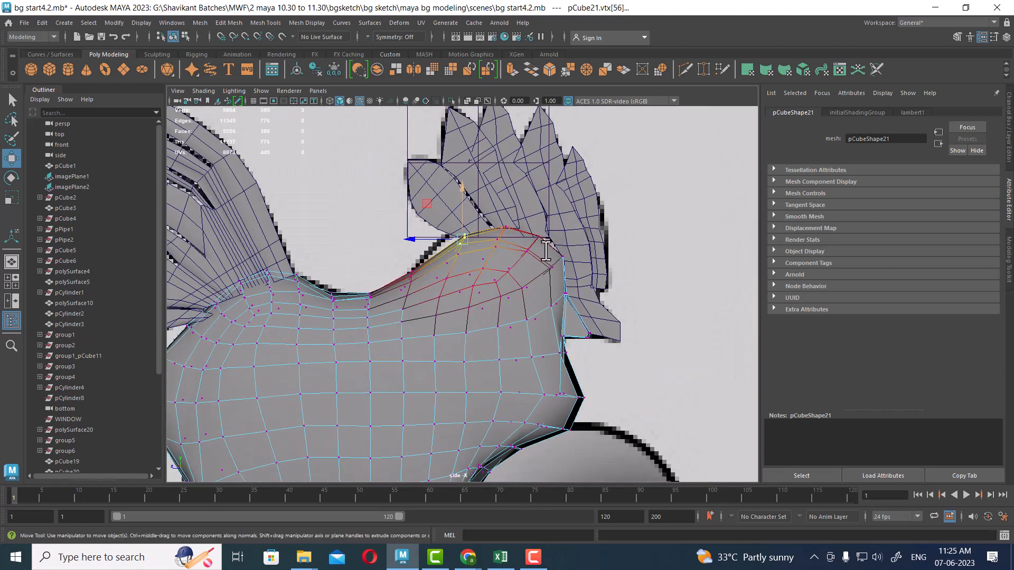
# Move the body's vertices at the back and the front top of the head onto the reference sketch outline.
pyautogui.scroll(2, 543, 317)
pyautogui.scroll(2, 543, 318)
pyautogui.moveTo(505, 269); pyautogui.dragTo(484, 267)
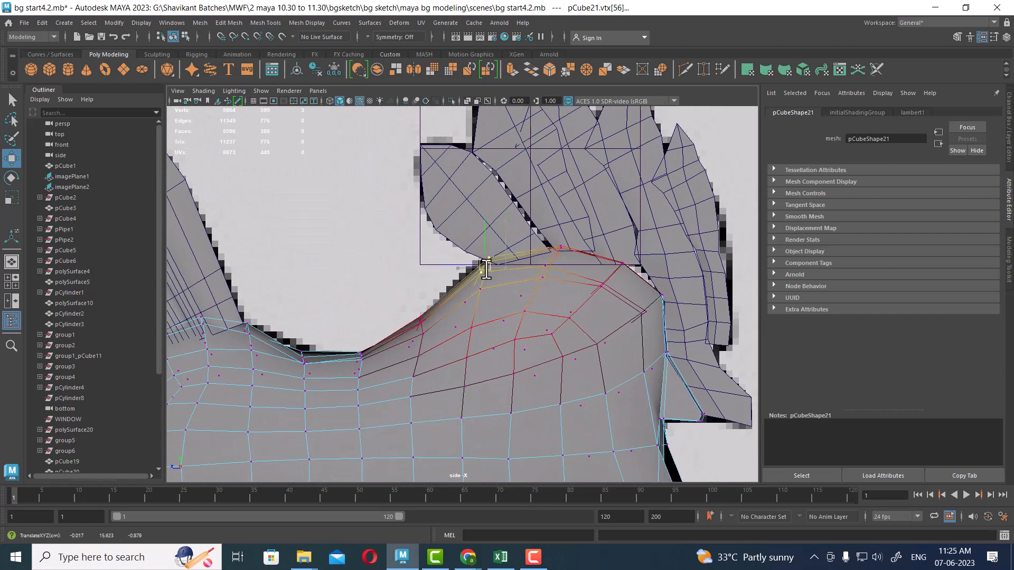
pyautogui.keyDown('alt'); pyautogui.moveTo(581, 303); pyautogui.dragTo(544, 242, button='middle'); pyautogui.keyUp('alt')
pyautogui.moveTo(615, 191); pyautogui.dragTo(587, 197)
pyautogui.scroll(-6, 577, 380)
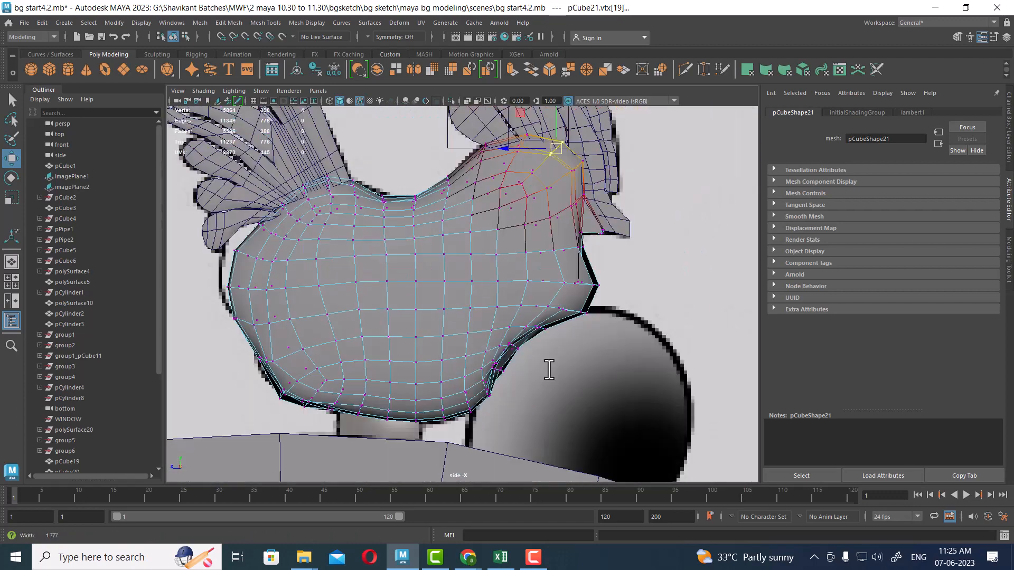
# Pull the vertices at the body's rear edge, just below the tail feathers, out to the sketch outline.
pyautogui.keyDown('alt'); pyautogui.moveTo(487, 409); pyautogui.dragTo(569, 434, button='middle'); pyautogui.keyUp('alt')
pyautogui.scroll(2, 499, 371)
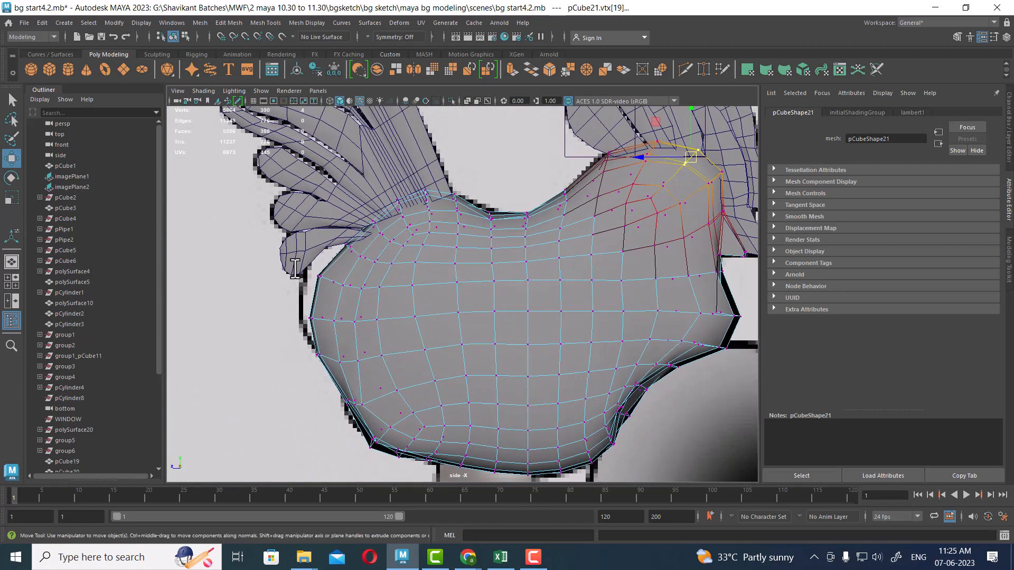
pyautogui.moveTo(311, 271); pyautogui.dragTo(355, 312)
pyautogui.scroll(1, 344, 310)
pyautogui.moveTo(310, 282); pyautogui.dragTo(290, 271)
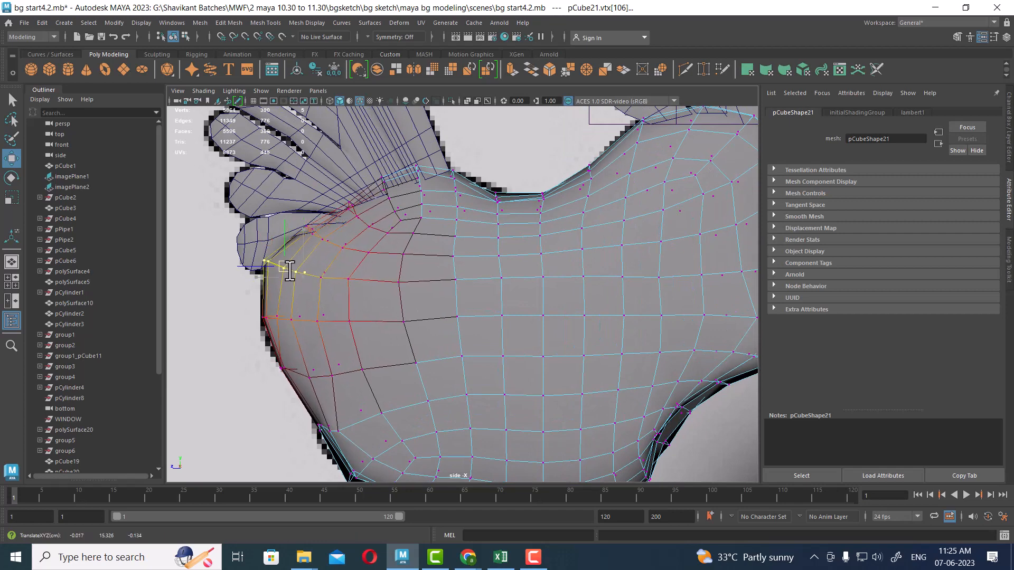
# Adjust the vertices at the body's lower rear edge to follow the sketch outline.
pyautogui.keyDown('alt'); pyautogui.moveTo(378, 379); pyautogui.dragTo(379, 331, button='middle'); pyautogui.keyUp('alt')
pyautogui.moveTo(316, 366)
pyautogui.mouseDown()
pyautogui.moveTo(345, 409)
pyautogui.moveTo(328, 381)
pyautogui.mouseUp()
pyautogui.keyDown('alt'); pyautogui.moveTo(427, 430); pyautogui.dragTo(350, 409, button='middle'); pyautogui.keyUp('alt')
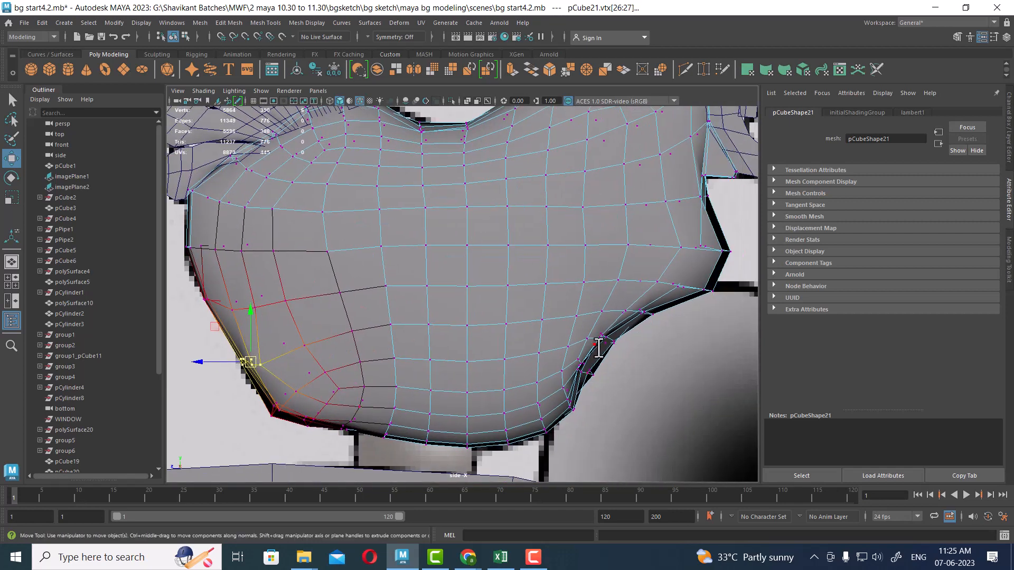
pyautogui.scroll(-6, 590, 412)
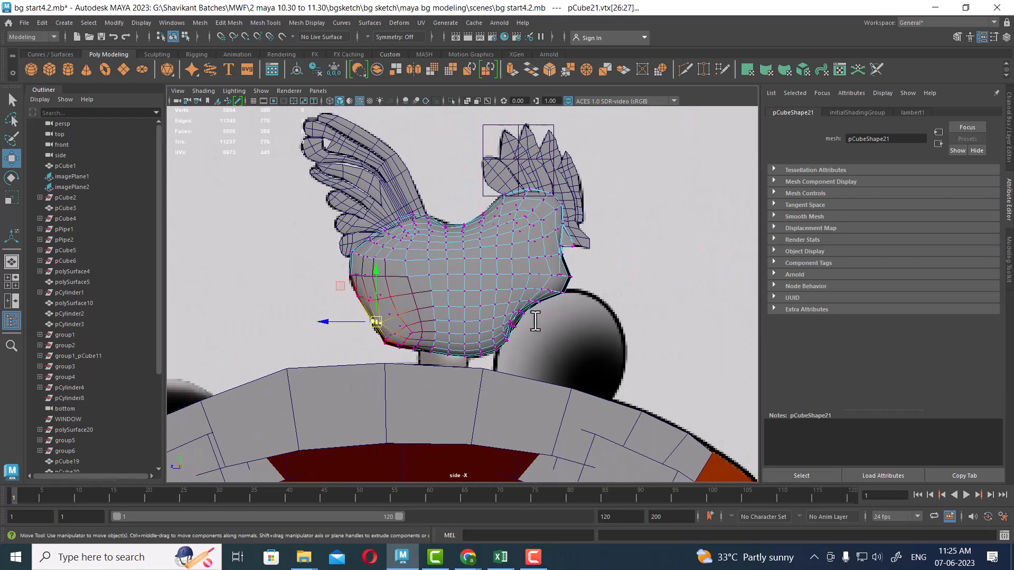
# Select all of the rooster's meshes in object mode, delete their construction history and group them.
pyautogui.moveTo(516, 226); pyautogui.dragTo(602, 179, button='right')
pyautogui.click(504, 185)
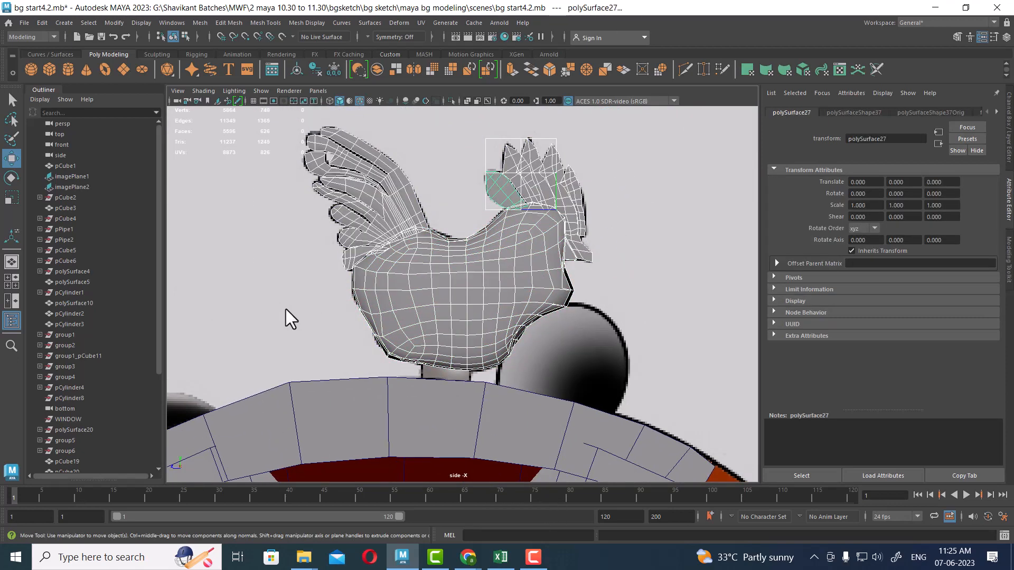
pyautogui.click(42, 23)
pyautogui.moveTo(140, 147)
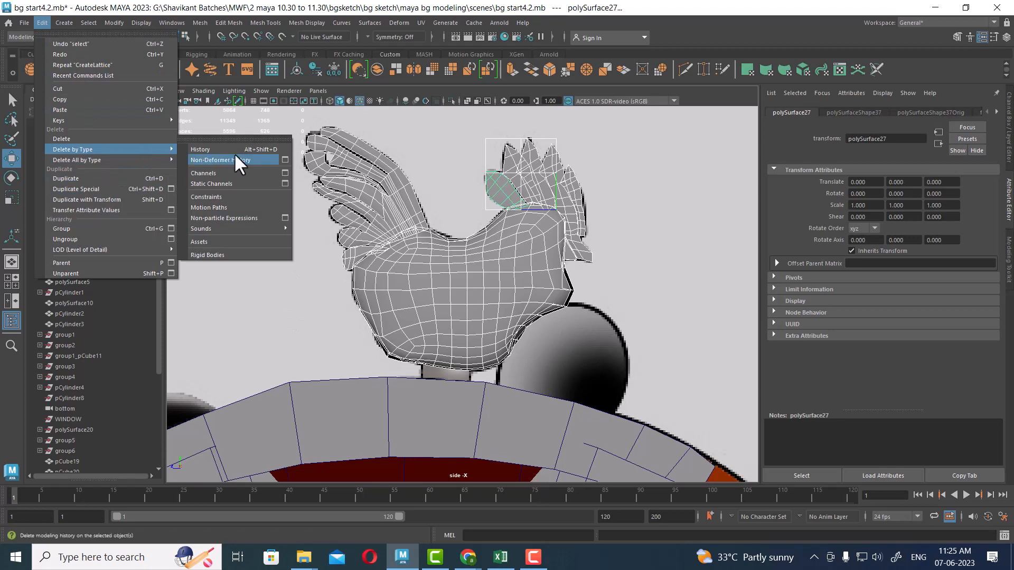
pyautogui.click(234, 151)
pyautogui.scroll(2, 544, 217)
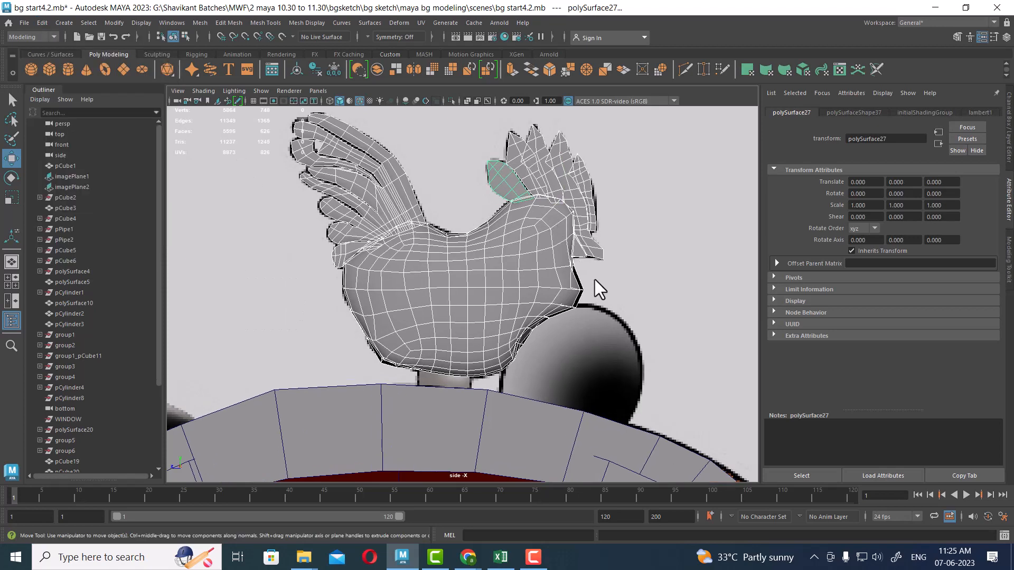
pyautogui.scroll(-5, 550, 293)
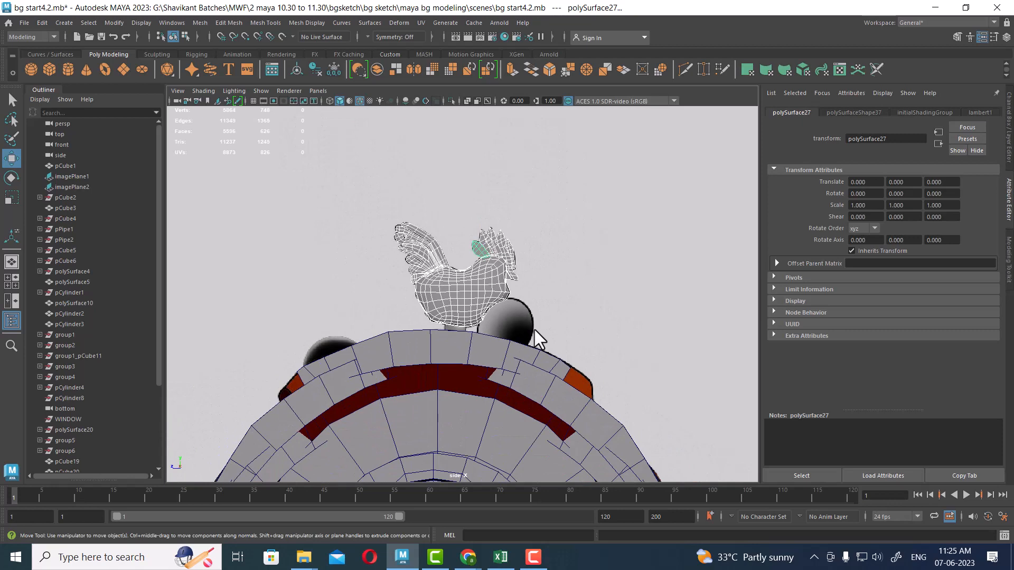
pyautogui.hotkey('ctrl', 'g')
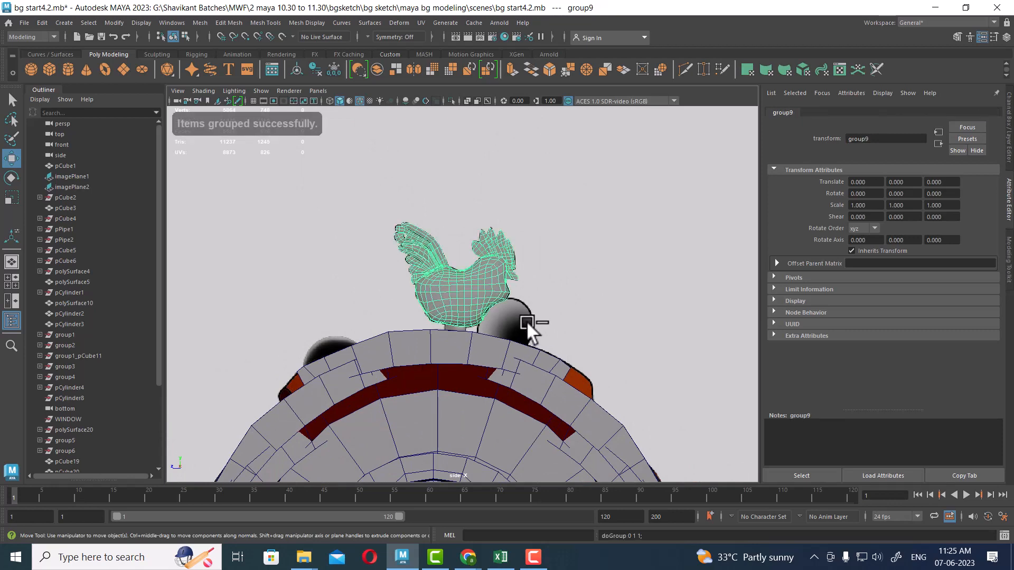
# Switch to File Explorer and open back.jpg from the sourceimages folder of the maya bg modeling project.
pyautogui.moveTo(311, 565)
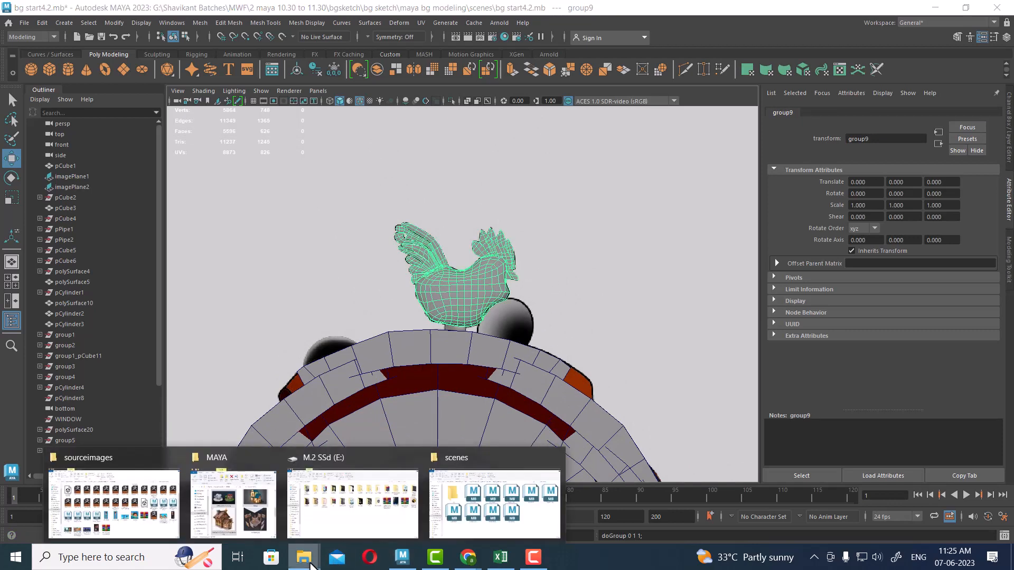
pyautogui.click(466, 512)
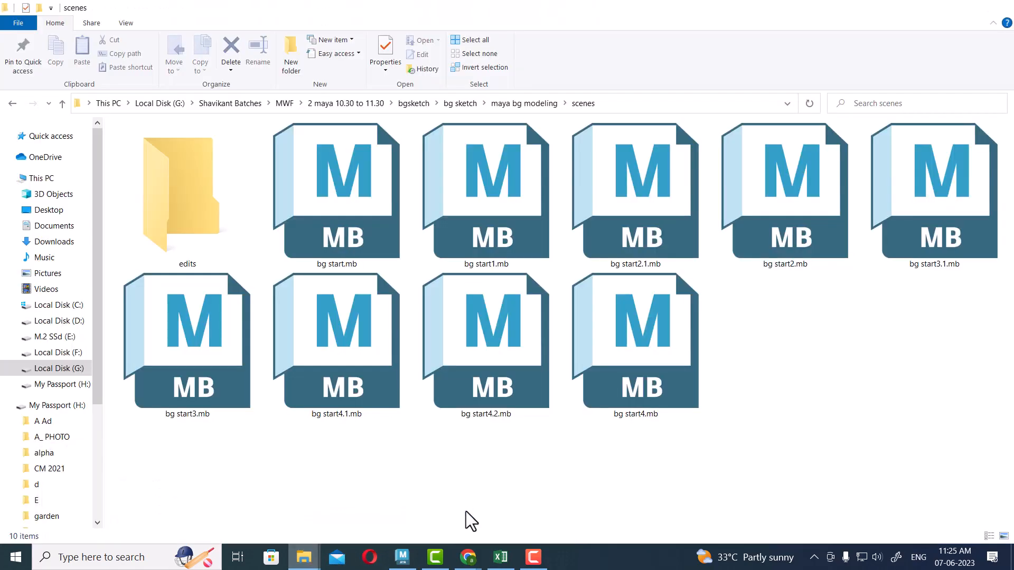
pyautogui.click(524, 103)
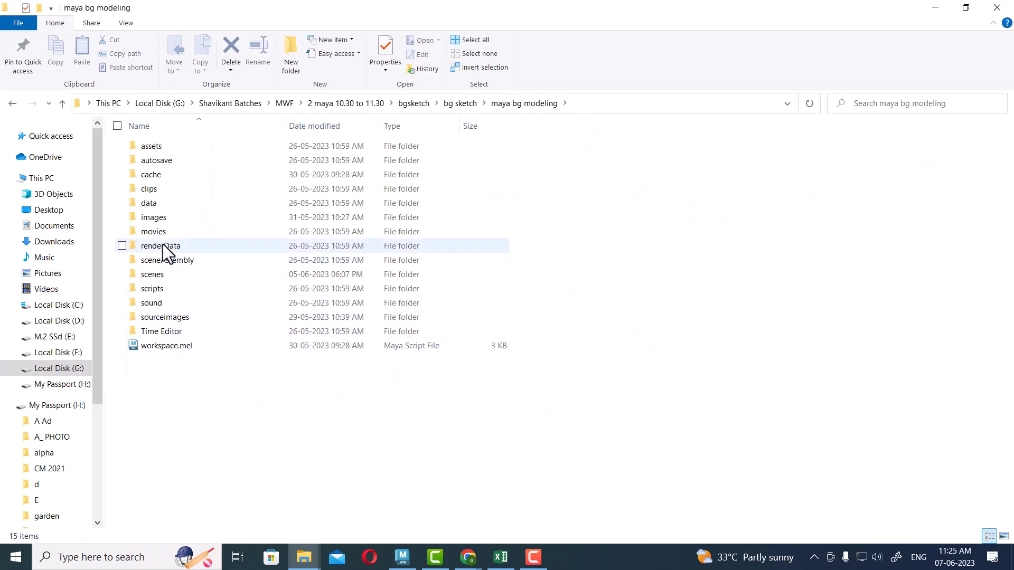
pyautogui.click(174, 315)
pyautogui.doubleClick(174, 316)
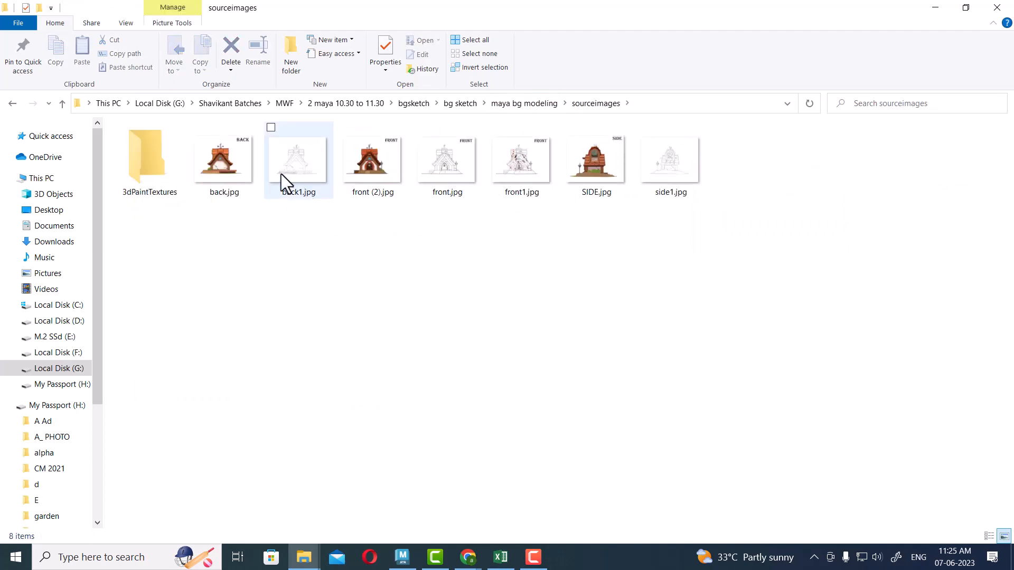
pyautogui.doubleClick(211, 173)
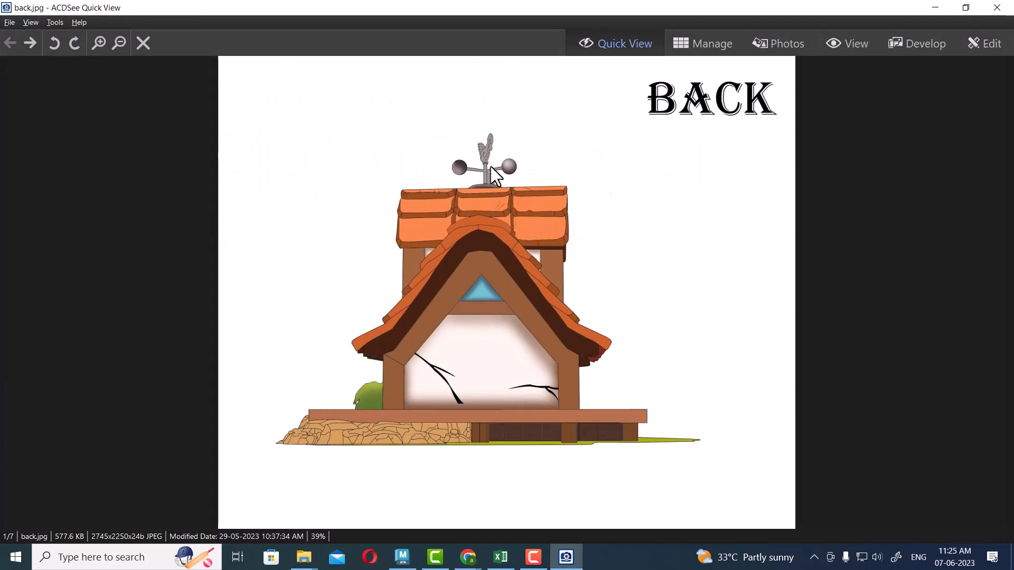
# Examine the rooster weathervane in the back, front and side reference images of the house.
pyautogui.scroll(3, 501, 183)
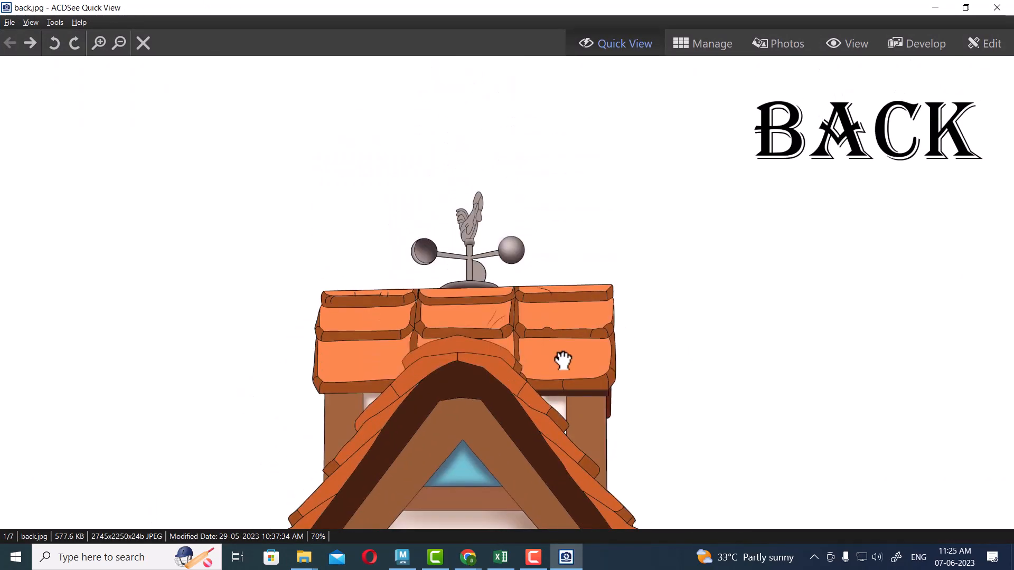
pyautogui.scroll(-2, 466, 267)
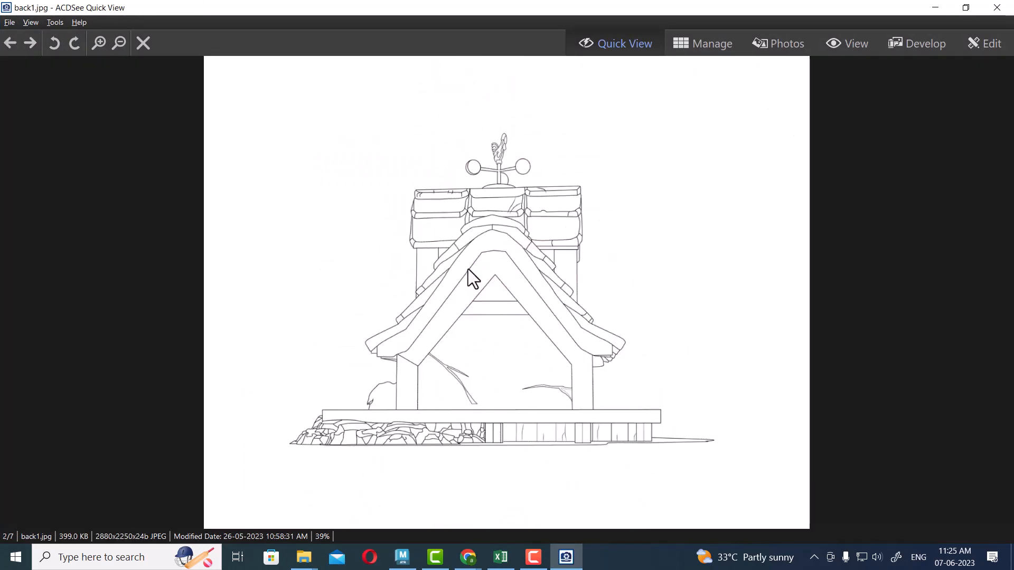
pyautogui.scroll(1, 473, 284)
pyautogui.scroll(-1, 475, 282)
pyautogui.scroll(1, 476, 280)
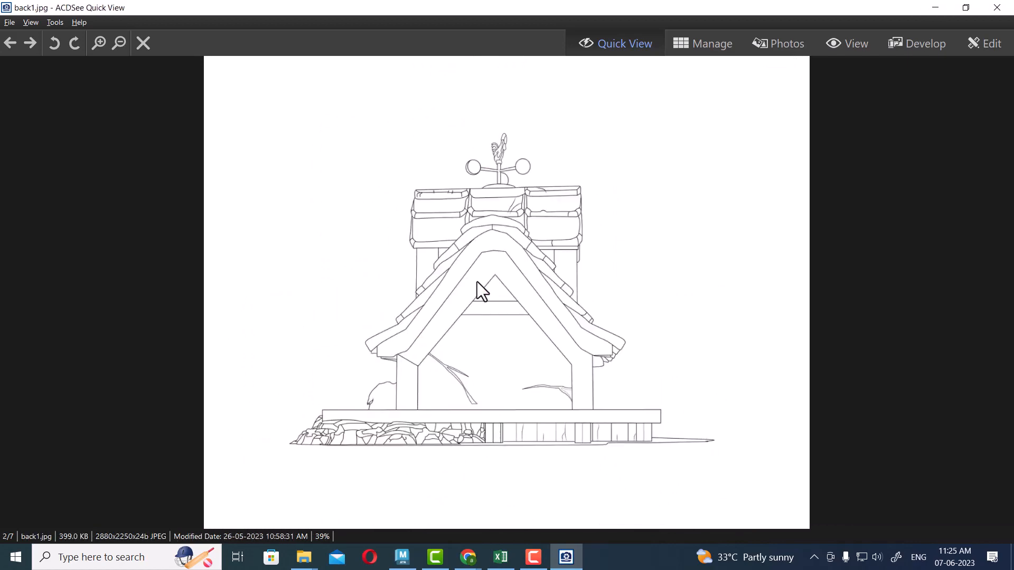
pyautogui.scroll(1, 477, 282)
pyautogui.scroll(-2, 486, 295)
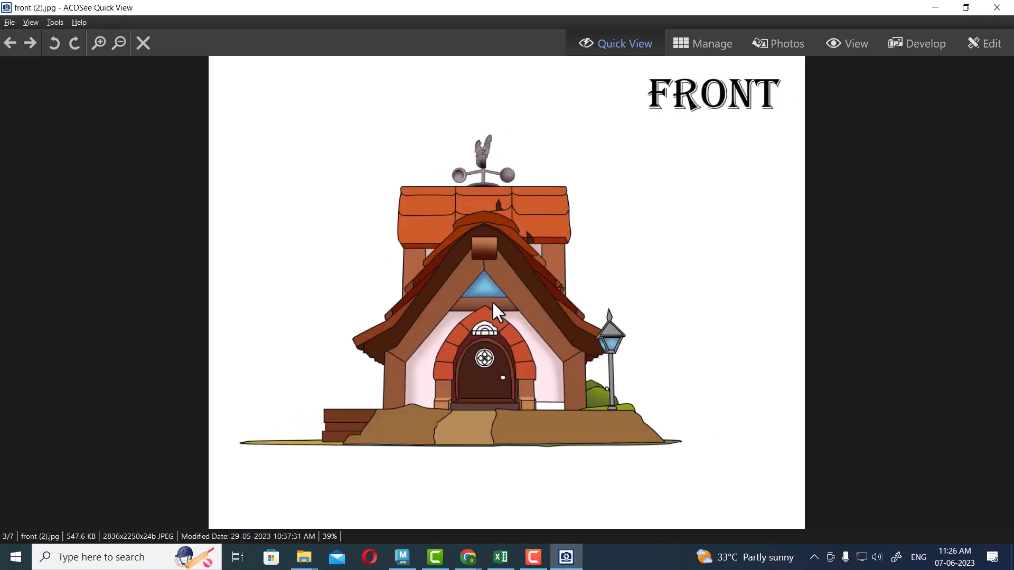
pyautogui.scroll(-4, 494, 305)
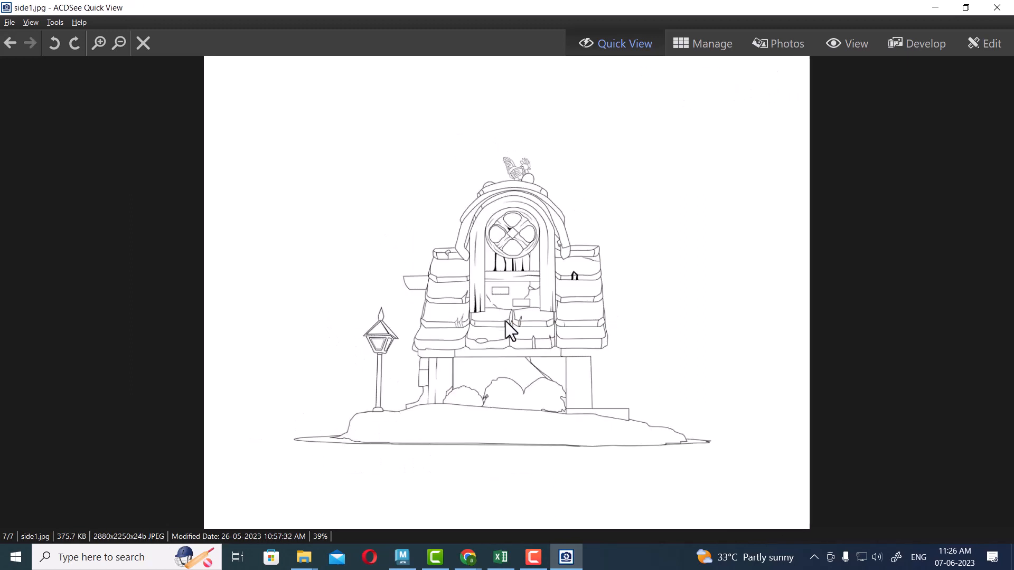
pyautogui.scroll(2, 518, 185)
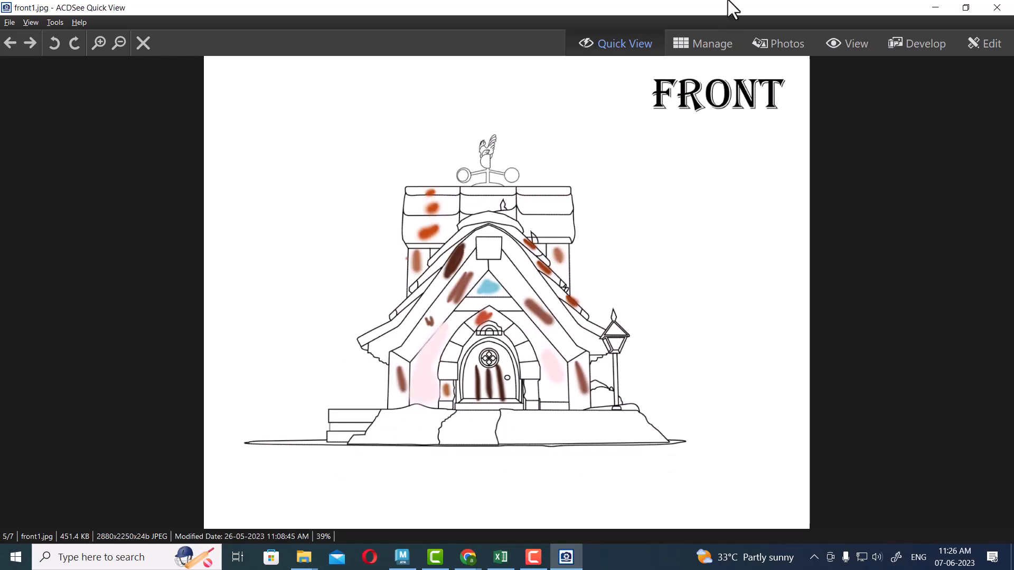
# Reduce the front1.jpg viewer to a small window, switch back to Maya and show the model in the front view.
pyautogui.moveTo(732, 7); pyautogui.dragTo(701, 229)
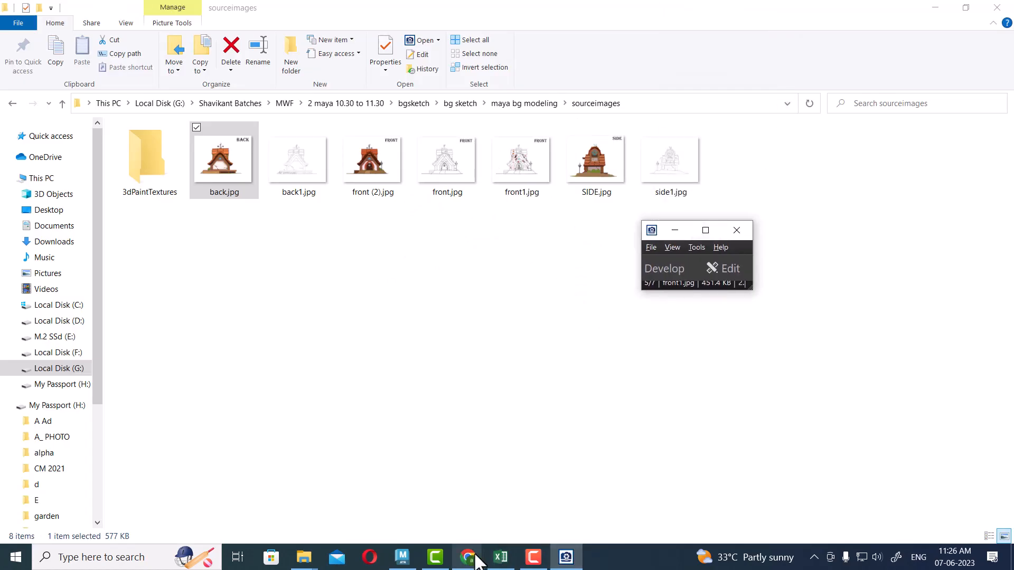
pyautogui.moveTo(538, 561)
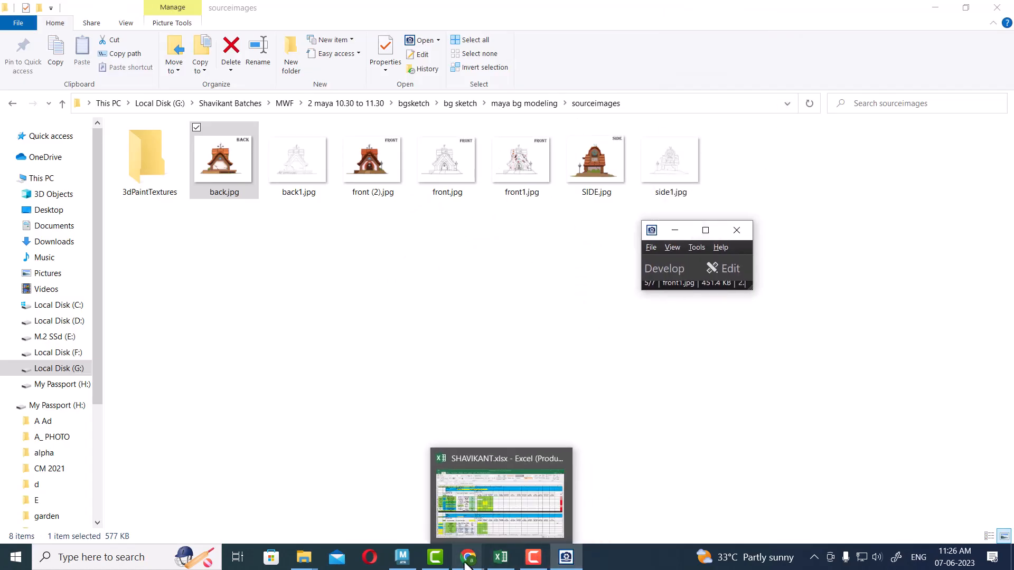
pyautogui.click(402, 559)
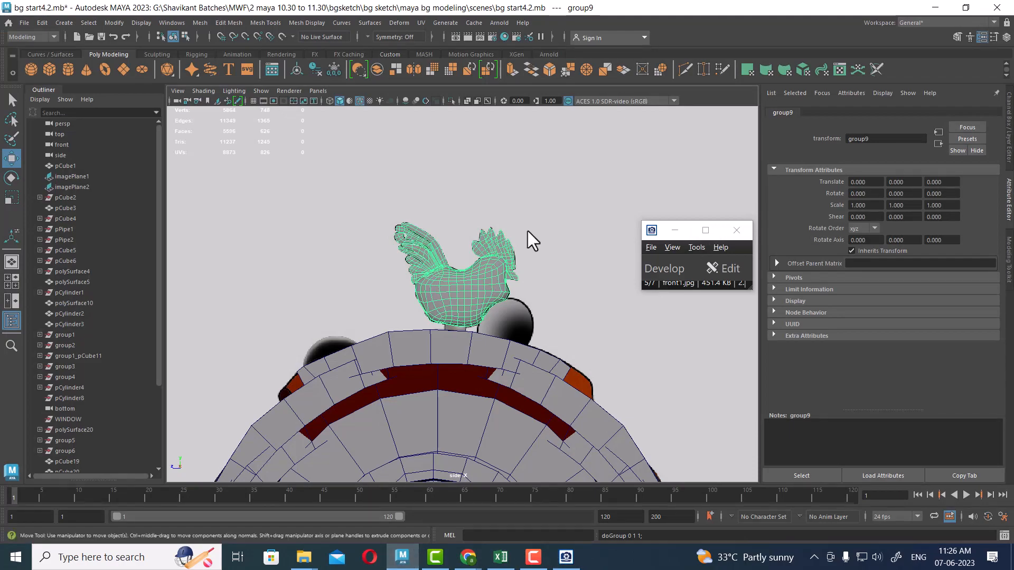
pyautogui.scroll(1, 538, 347)
pyautogui.press('space')
pyautogui.moveTo(540, 346); pyautogui.dragTo(540, 220)
pyautogui.keyDown('alt'); pyautogui.moveTo(475, 279); pyautogui.dragTo(535, 287); pyautogui.keyUp('alt')
pyautogui.press('space')
pyautogui.keyDown('alt'); pyautogui.moveTo(455, 212); pyautogui.dragTo(460, 293, button='middle'); pyautogui.keyUp('alt')
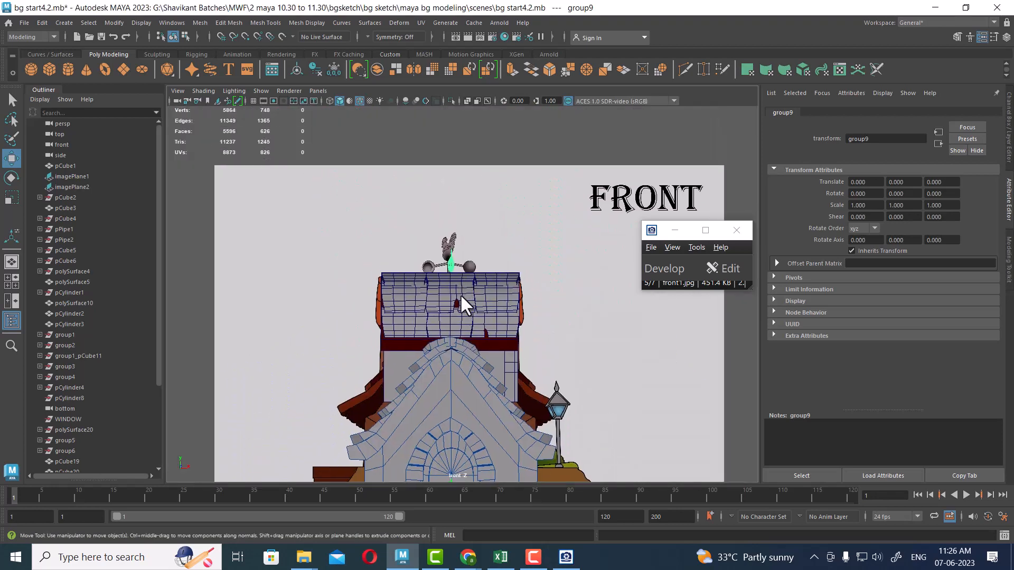
# Hide everything except the rooster group, frame the rooster and return to the perspective view.
pyautogui.keyDown('alt'); pyautogui.moveTo(460, 294); pyautogui.dragTo(550, 328, button='right'); pyautogui.keyUp('alt')
pyautogui.hotkey('alt', 'h')
pyautogui.press('space')
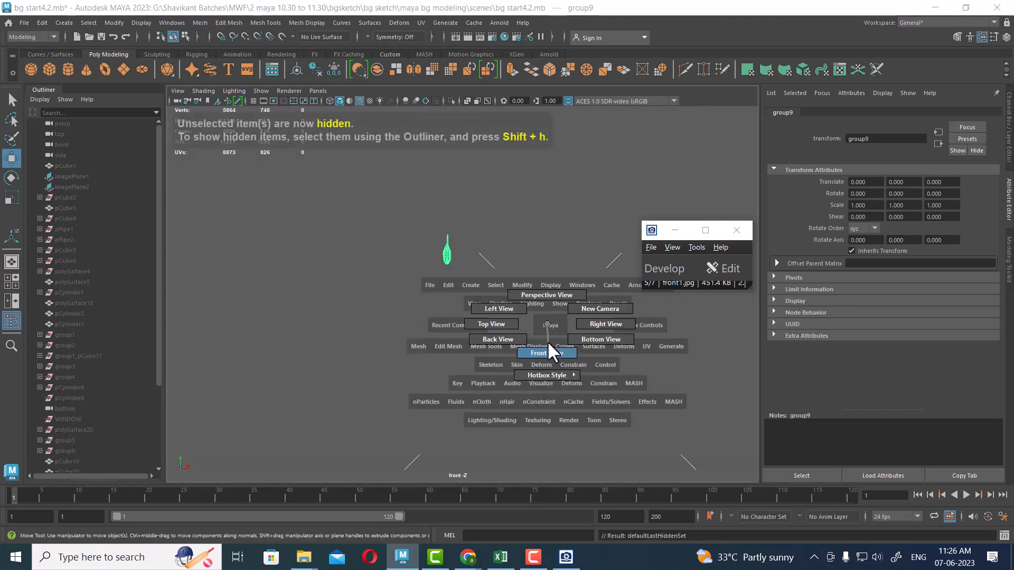
pyautogui.press('f')
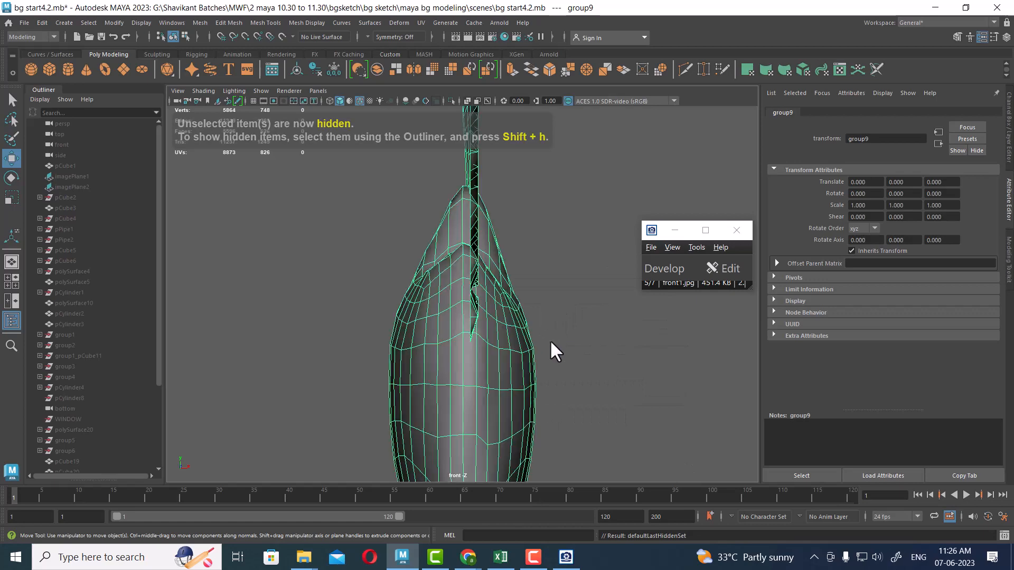
pyautogui.keyDown('alt'); pyautogui.moveTo(549, 340); pyautogui.dragTo(526, 323, button='right'); pyautogui.keyUp('alt')
pyautogui.rightClick(532, 175)
pyautogui.click(507, 224)
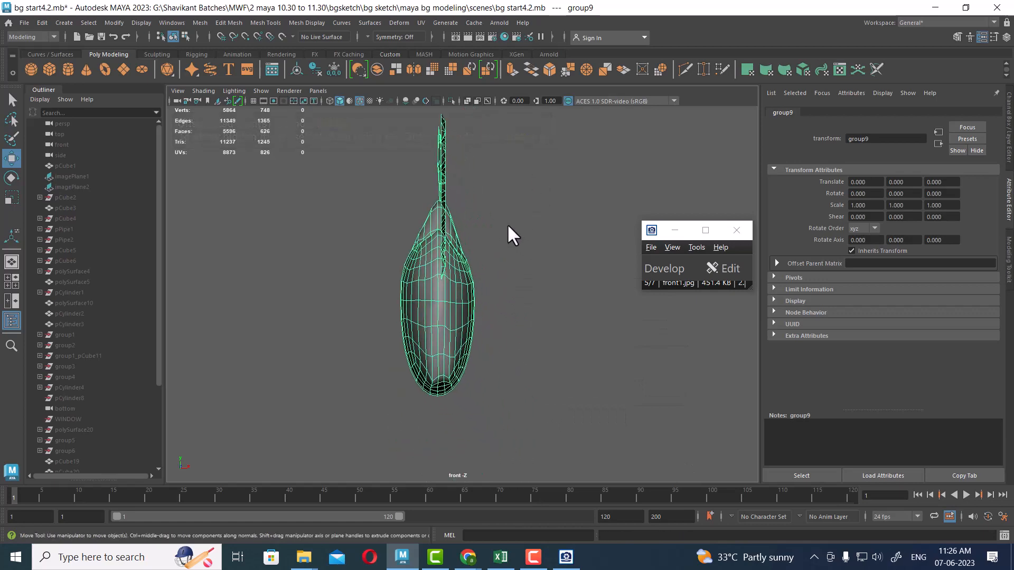
pyautogui.press('space')
pyautogui.moveTo(516, 246); pyautogui.dragTo(508, 232)
pyautogui.keyDown('alt'); pyautogui.moveTo(508, 232); pyautogui.dragTo(401, 227); pyautogui.keyUp('alt')
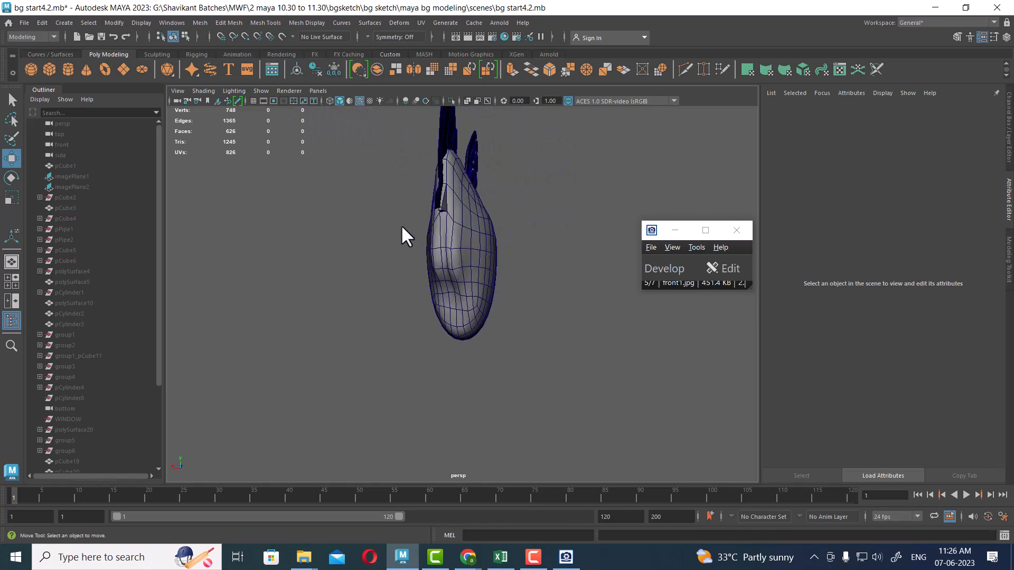
# Select the full edge loop along the middle of the rooster's body, convert it to the adjoining faces and delete them.
pyautogui.moveTo(458, 230); pyautogui.dragTo(460, 205, button='right')
pyautogui.keyDown('alt'); pyautogui.moveTo(465, 229); pyautogui.dragTo(477, 265); pyautogui.keyUp('alt')
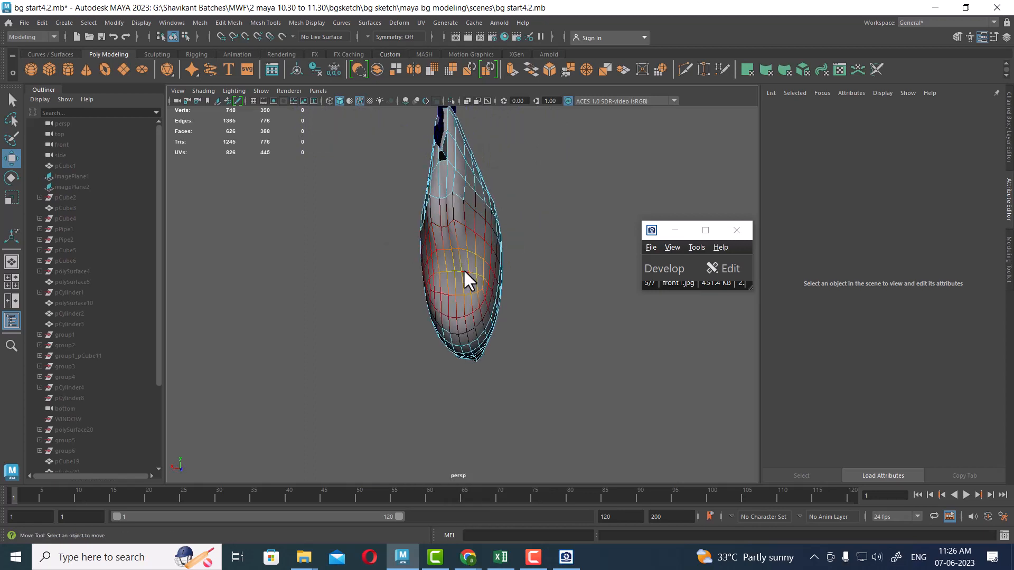
pyautogui.click(462, 275)
pyautogui.doubleClick(452, 256)
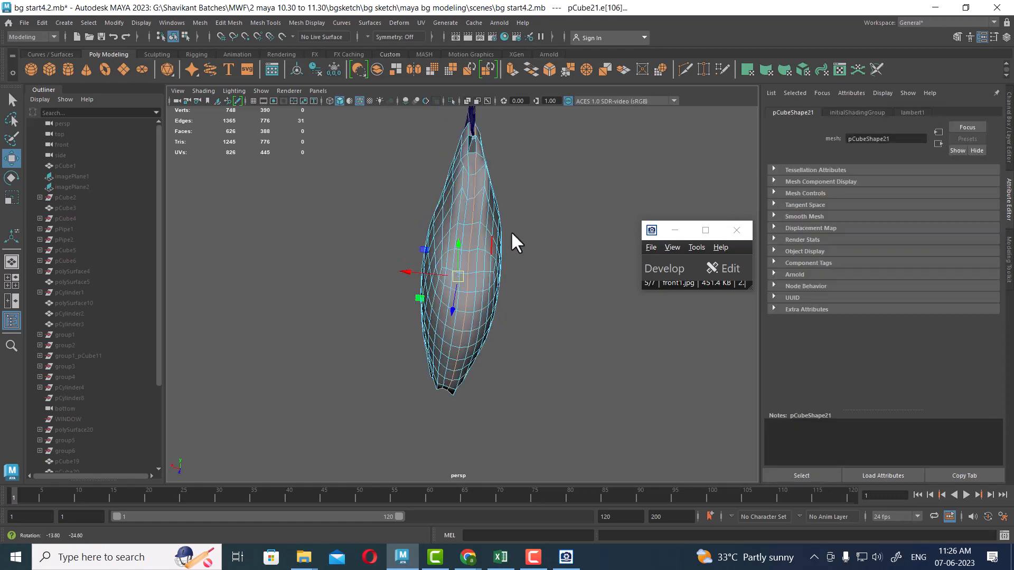
pyautogui.keyDown('alt'); pyautogui.moveTo(511, 230); pyautogui.dragTo(490, 298); pyautogui.keyUp('alt')
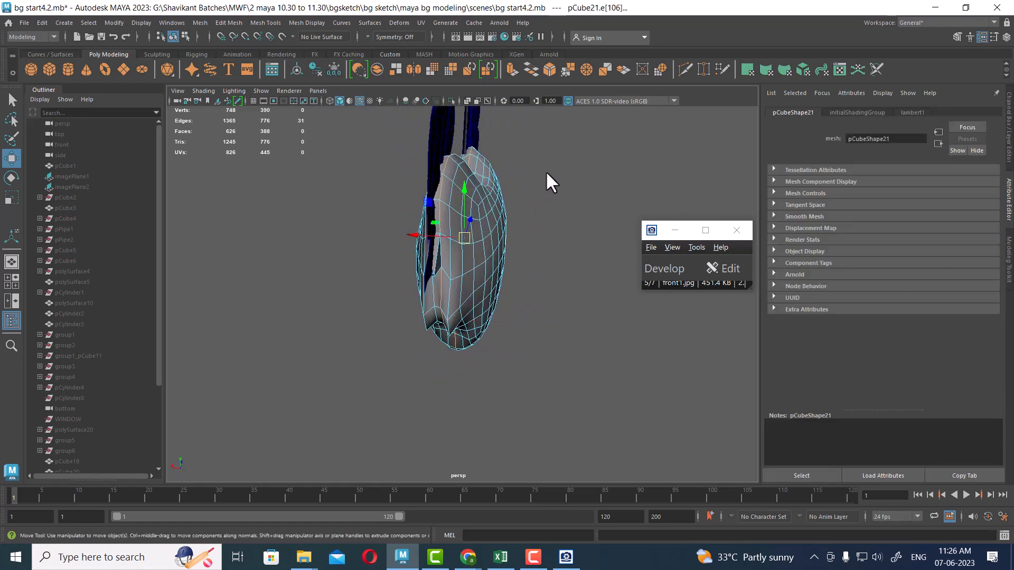
pyautogui.keyDown('ctrl'); pyautogui.moveTo(546, 170); pyautogui.dragTo(542, 202, button='right'); pyautogui.keyUp('ctrl')
pyautogui.keyDown('ctrl'); pyautogui.moveTo(546, 253); pyautogui.dragTo(547, 252, button='right'); pyautogui.keyUp('ctrl')
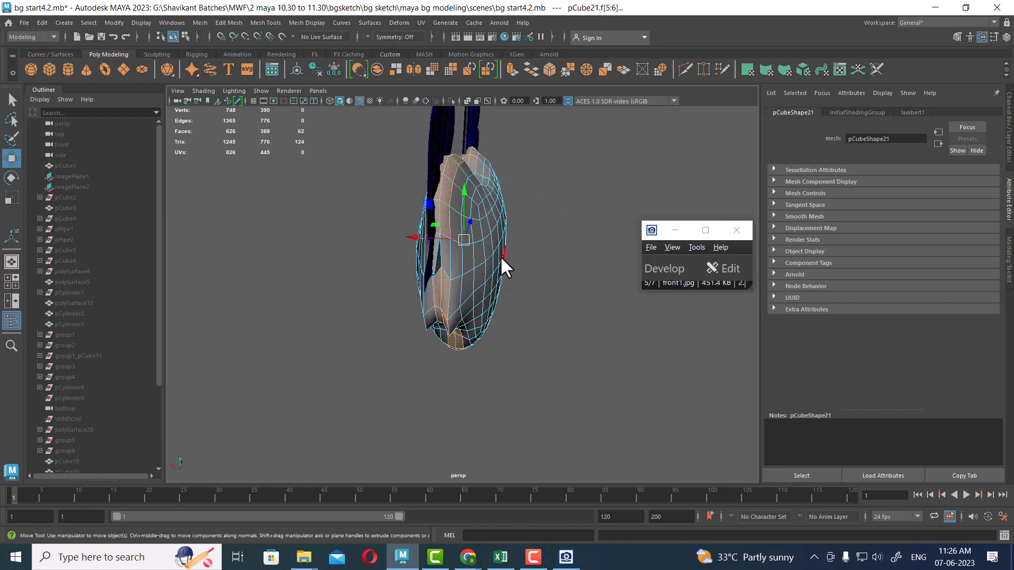
pyautogui.moveTo(467, 265)
pyautogui.keyDown('alt'); pyautogui.mouseDown()
pyautogui.moveTo(444, 260)
pyautogui.moveTo(429, 222)
pyautogui.moveTo(547, 221)
pyautogui.moveTo(499, 211)
pyautogui.moveTo(498, 195)
pyautogui.moveTo(509, 210)
pyautogui.moveTo(480, 256)
pyautogui.mouseUp(); pyautogui.keyUp('alt')
pyautogui.keyDown('shift'); pyautogui.click(410, 194); pyautogui.keyUp('shift')
pyautogui.moveTo(452, 208)
pyautogui.keyDown('shift'); pyautogui.mouseDown(button='right')
pyautogui.moveTo(452, 150)
pyautogui.moveTo(438, 202)
pyautogui.mouseUp(button='right'); pyautogui.keyUp('shift')
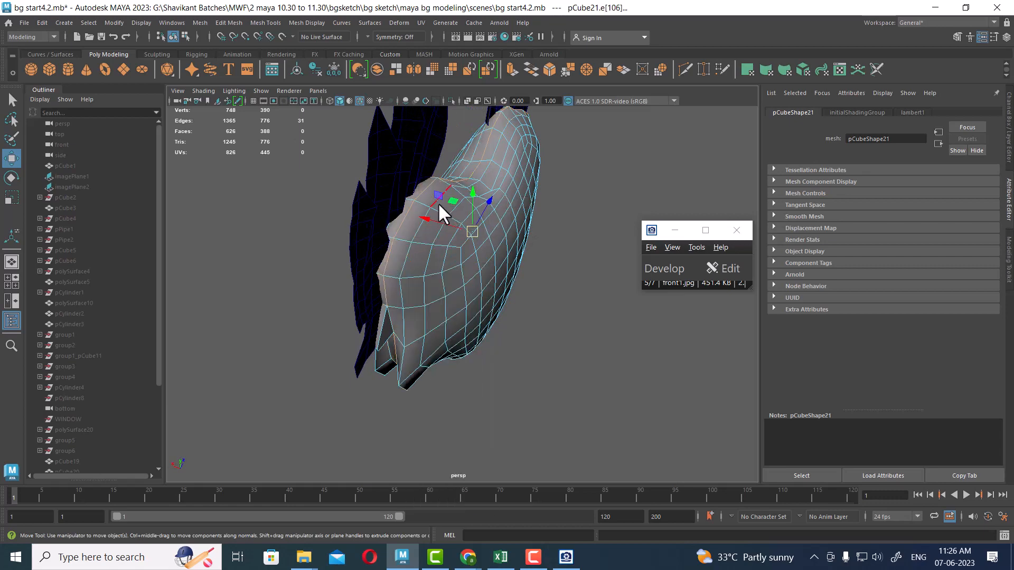
pyautogui.keyDown('shift'); pyautogui.click(403, 272); pyautogui.keyUp('shift')
pyautogui.keyDown('alt'); pyautogui.moveTo(518, 213); pyautogui.dragTo(563, 201); pyautogui.keyUp('alt')
pyautogui.keyDown('ctrl'); pyautogui.moveTo(589, 216); pyautogui.dragTo(600, 283, button='right'); pyautogui.keyUp('ctrl')
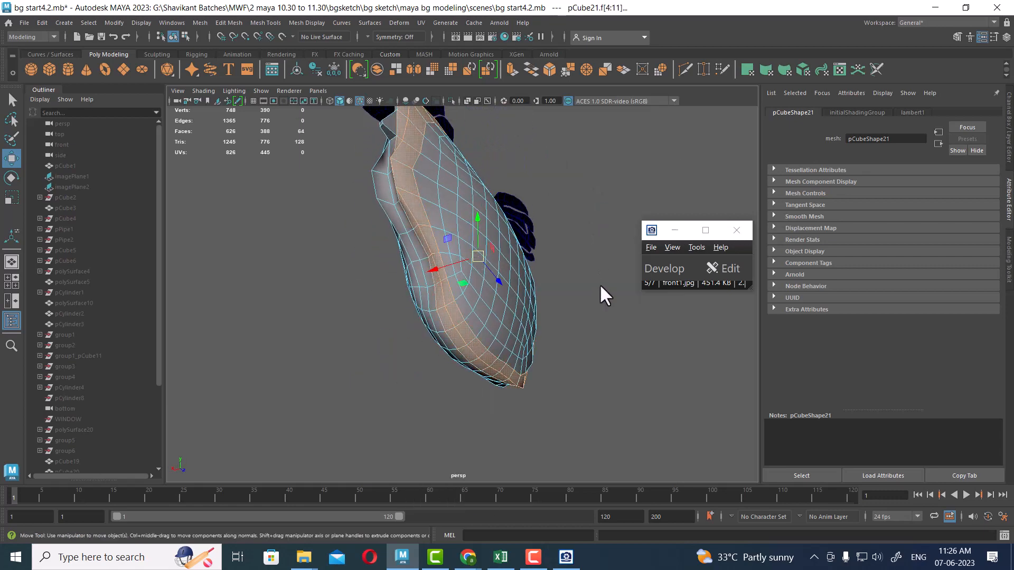
pyautogui.press('Delete')
# Separate the rooster's body mesh into its disconnected pieces and remove one half.
pyautogui.click(515, 180)
pyautogui.moveTo(476, 217); pyautogui.dragTo(519, 350, button='right')
pyautogui.click(472, 201)
pyautogui.keyDown('shift'); pyautogui.moveTo(516, 385); pyautogui.dragTo(516, 380, button='right'); pyautogui.keyUp('shift')
pyautogui.click(606, 291)
pyautogui.keyDown('alt'); pyautogui.moveTo(606, 290); pyautogui.dragTo(417, 225); pyautogui.keyUp('alt')
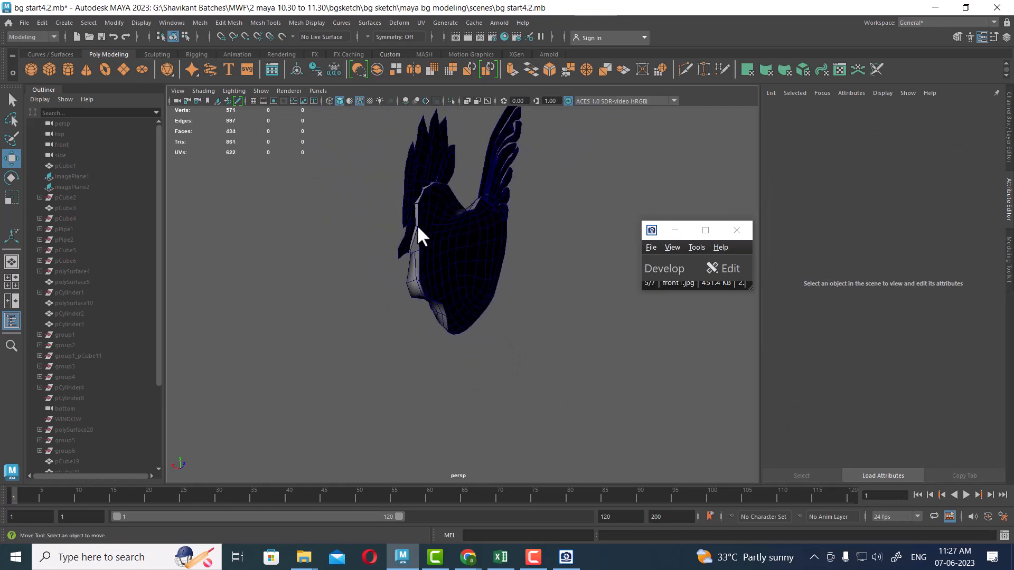
# Delete the stray face on the front rim of the remaining body half and return to object mode.
pyautogui.keyDown('alt'); pyautogui.moveTo(417, 225); pyautogui.dragTo(432, 239, button='middle'); pyautogui.keyUp('alt')
pyautogui.keyDown('alt'); pyautogui.moveTo(431, 239); pyautogui.dragTo(457, 292, button='right'); pyautogui.keyUp('alt')
pyautogui.moveTo(412, 216); pyautogui.dragTo(412, 247, button='right')
pyautogui.click(410, 237)
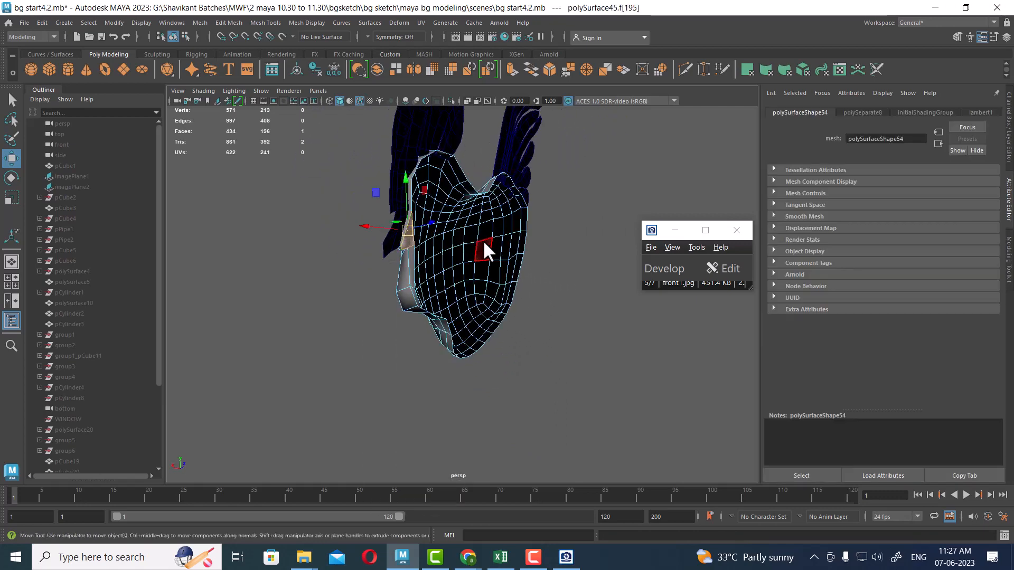
pyautogui.press('Delete')
pyautogui.keyDown('alt'); pyautogui.moveTo(488, 239); pyautogui.dragTo(469, 206); pyautogui.keyUp('alt')
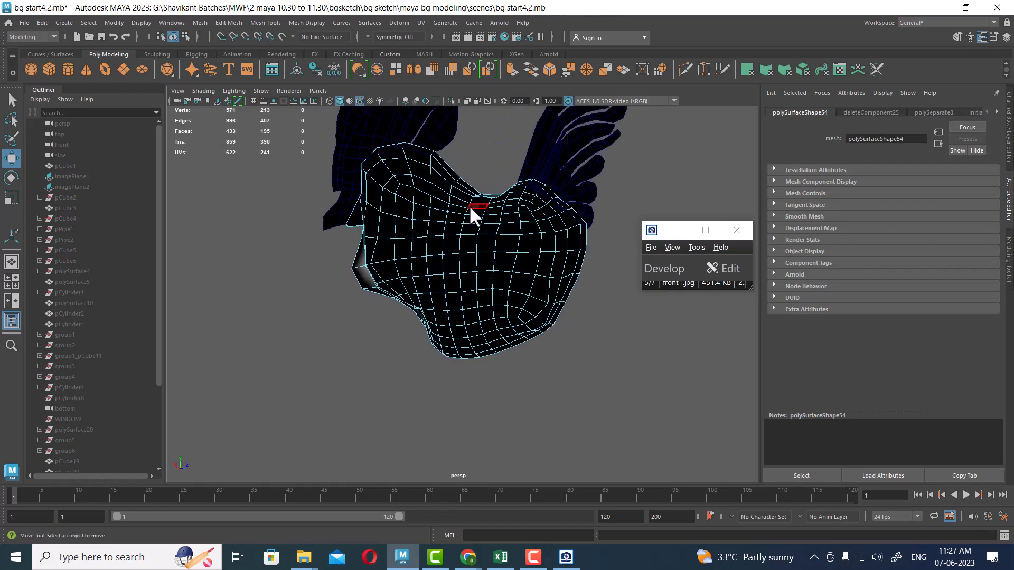
pyautogui.moveTo(470, 206); pyautogui.dragTo(523, 178, button='right')
# Select all of the rooster's comb and tail feather meshes and combine them into one mesh.
pyautogui.keyDown('alt'); pyautogui.moveTo(540, 219); pyautogui.dragTo(480, 222); pyautogui.keyUp('alt')
pyautogui.keyDown('alt'); pyautogui.moveTo(479, 223); pyautogui.dragTo(436, 240, button='middle'); pyautogui.keyUp('alt')
pyautogui.keyDown('alt'); pyautogui.moveTo(436, 241); pyautogui.dragTo(550, 214); pyautogui.keyUp('alt')
pyautogui.click(547, 258)
pyautogui.click(383, 224)
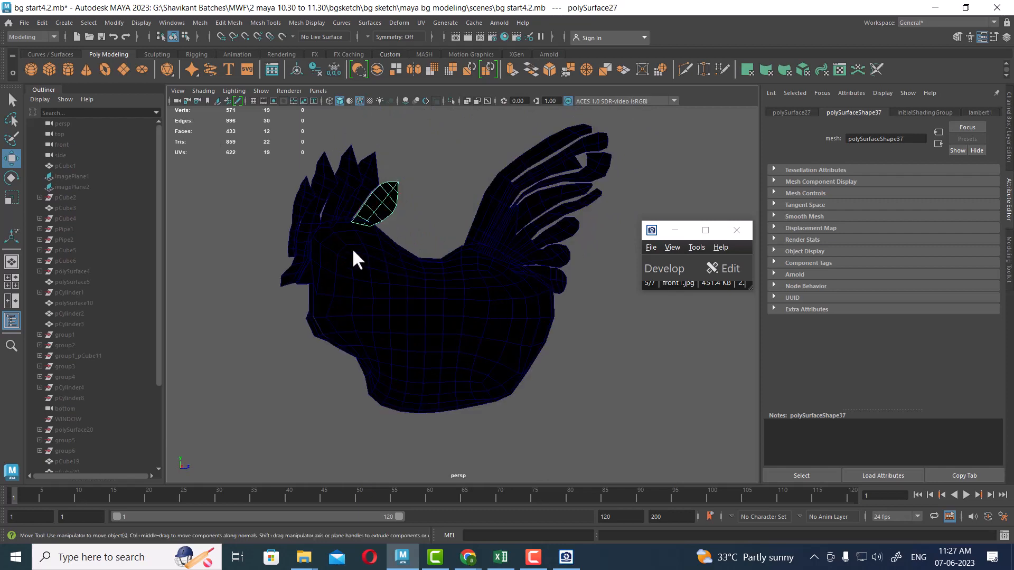
pyautogui.keyDown('alt'); pyautogui.moveTo(353, 256); pyautogui.dragTo(490, 191); pyautogui.keyUp('alt')
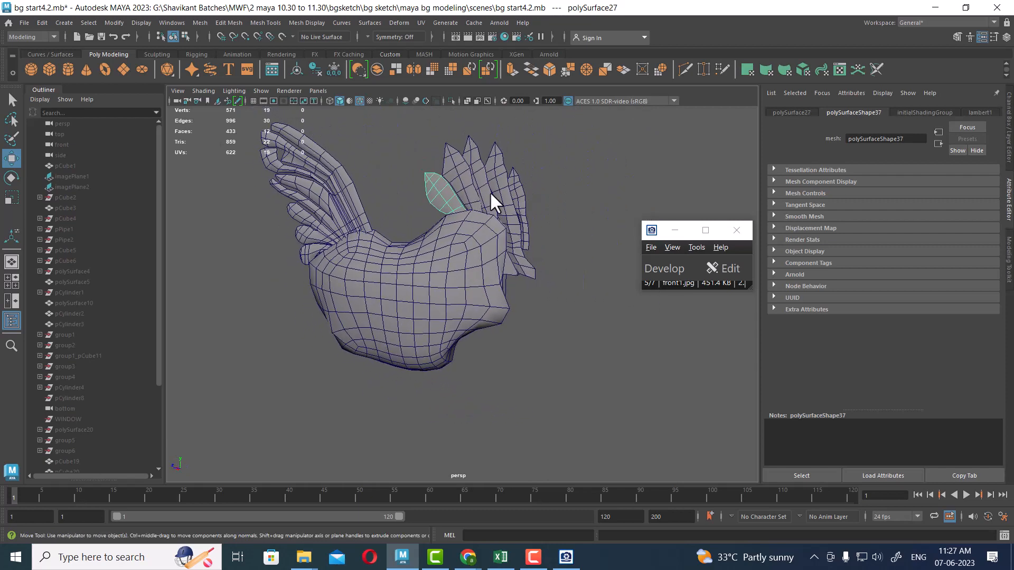
pyautogui.moveTo(552, 169); pyautogui.dragTo(434, 206)
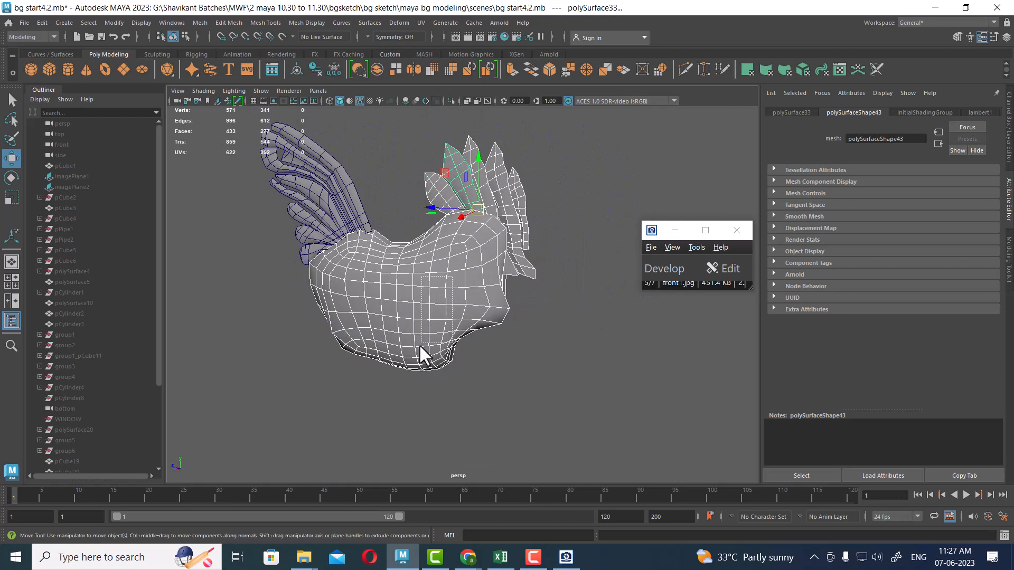
pyautogui.keyDown('shift'); pyautogui.moveTo(419, 344); pyautogui.dragTo(418, 345); pyautogui.keyUp('shift')
pyautogui.keyDown('shift'); pyautogui.click(335, 229); pyautogui.keyUp('shift')
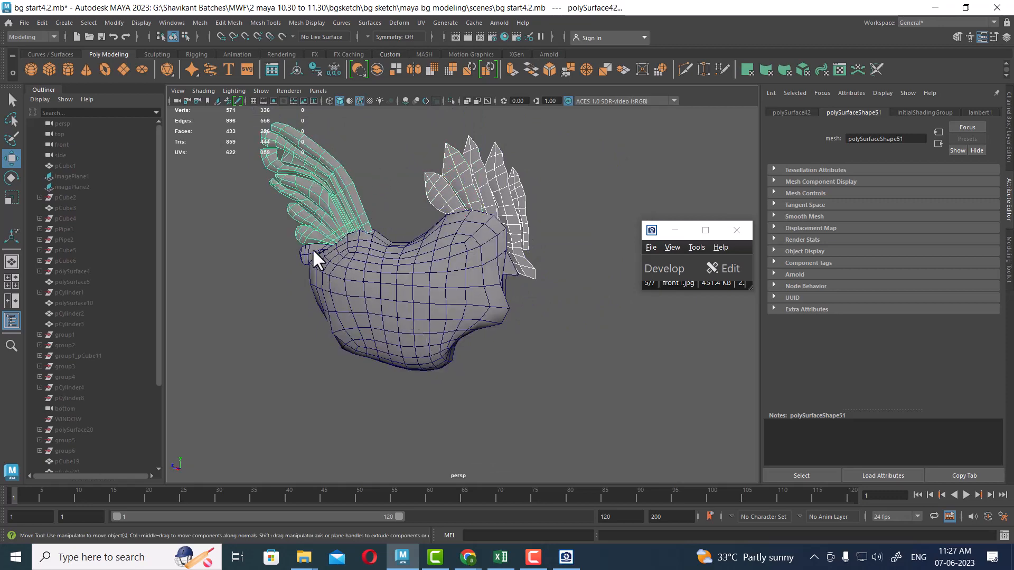
pyautogui.keyDown('shift'); pyautogui.moveTo(357, 154); pyautogui.dragTo(357, 302, button='right'); pyautogui.keyUp('shift')
pyautogui.keyDown('shift'); pyautogui.moveTo(356, 375); pyautogui.dragTo(357, 379, button='right'); pyautogui.keyUp('shift')
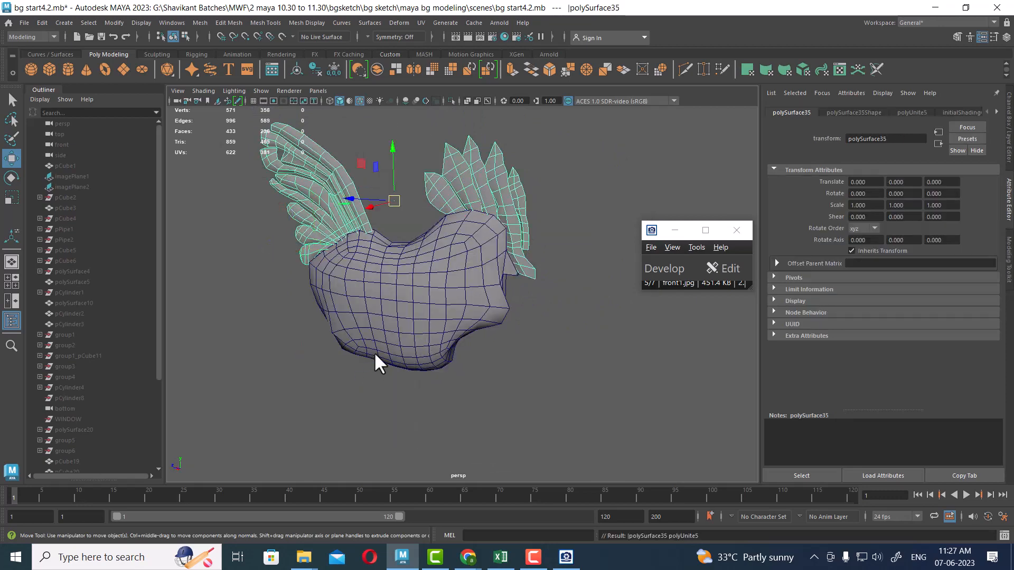
# Extrude all faces of the combined feather mesh with a Local Translate Z of 0.01, then return to object mode.
pyautogui.keyDown('alt'); pyautogui.moveTo(374, 352); pyautogui.dragTo(581, 188); pyautogui.keyUp('alt')
pyautogui.moveTo(578, 186); pyautogui.dragTo(574, 221, button='right')
pyautogui.doubleClick(497, 266)
pyautogui.scroll(-3, 496, 233)
pyautogui.moveTo(186, 446); pyautogui.dragTo(554, 126)
pyautogui.scroll(3, 432, 349)
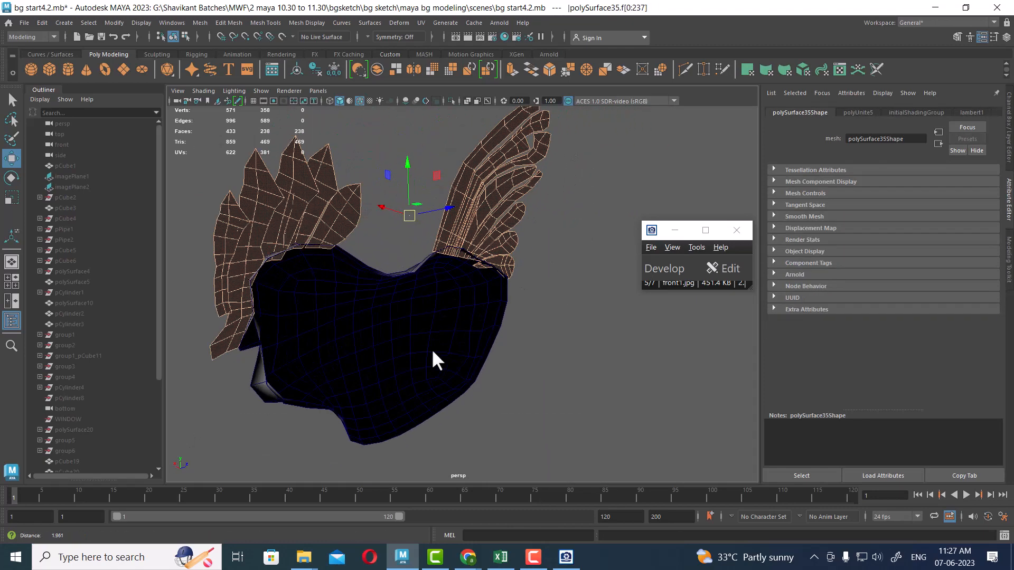
pyautogui.keyDown('alt'); pyautogui.moveTo(514, 264); pyautogui.dragTo(449, 291); pyautogui.keyUp('alt')
pyautogui.keyDown('shift'); pyautogui.moveTo(496, 195); pyautogui.dragTo(493, 207, button='right'); pyautogui.keyUp('shift')
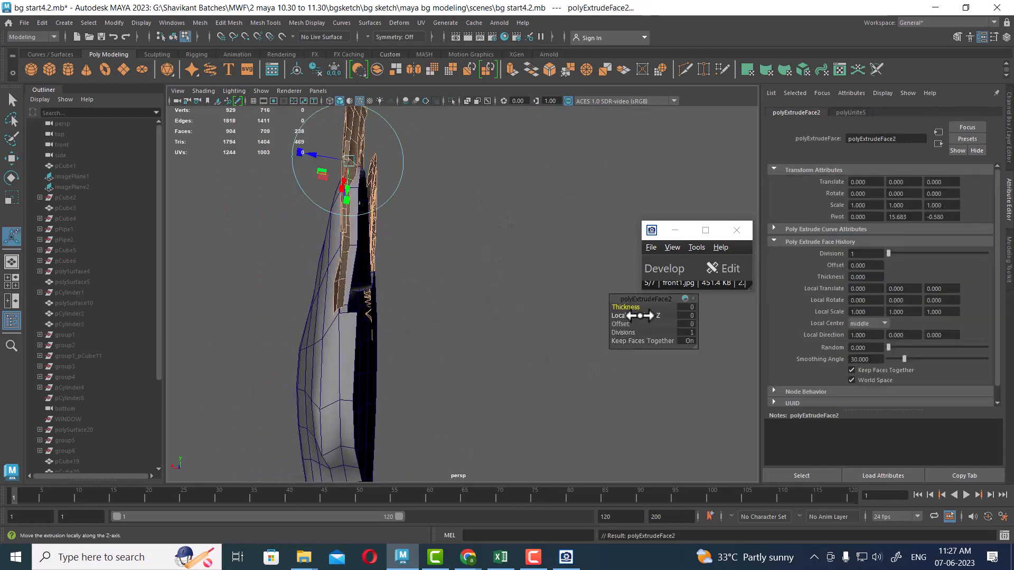
pyautogui.moveTo(639, 315)
pyautogui.mouseDown()
pyautogui.moveTo(653, 315)
pyautogui.moveTo(641, 315)
pyautogui.mouseUp()
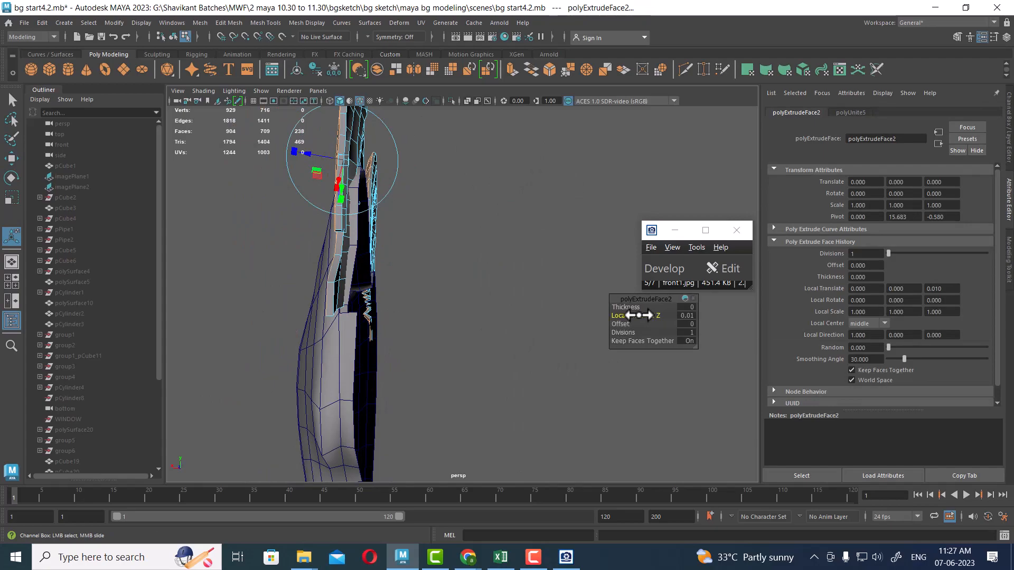
pyautogui.keyDown('alt'); pyautogui.moveTo(400, 327); pyautogui.dragTo(444, 344); pyautogui.keyUp('alt')
pyautogui.keyDown('alt'); pyautogui.moveTo(443, 343); pyautogui.dragTo(409, 299, button='right'); pyautogui.keyUp('alt')
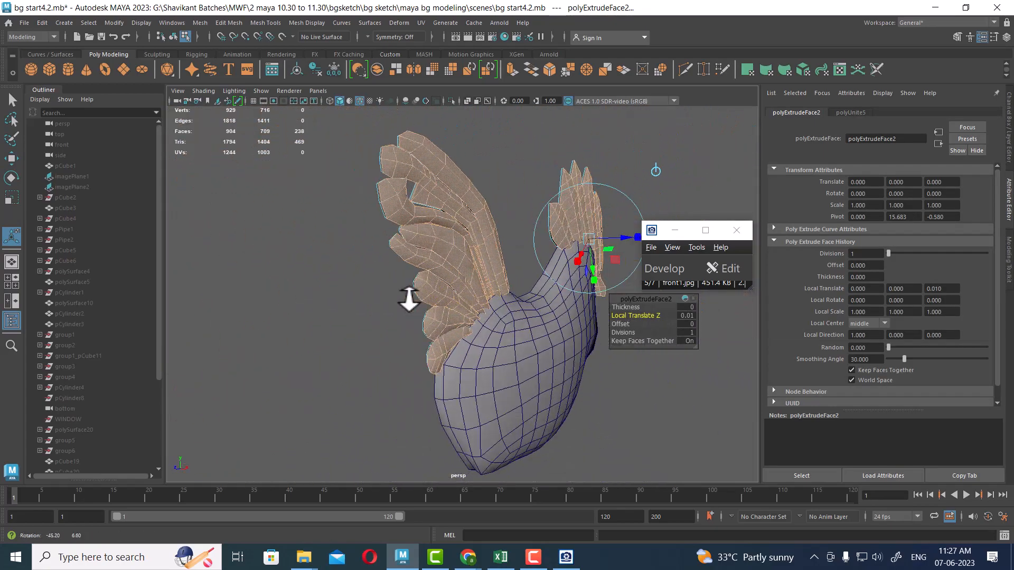
pyautogui.keyDown('alt'); pyautogui.moveTo(409, 299); pyautogui.dragTo(429, 163); pyautogui.keyUp('alt')
pyautogui.rightClick(432, 174)
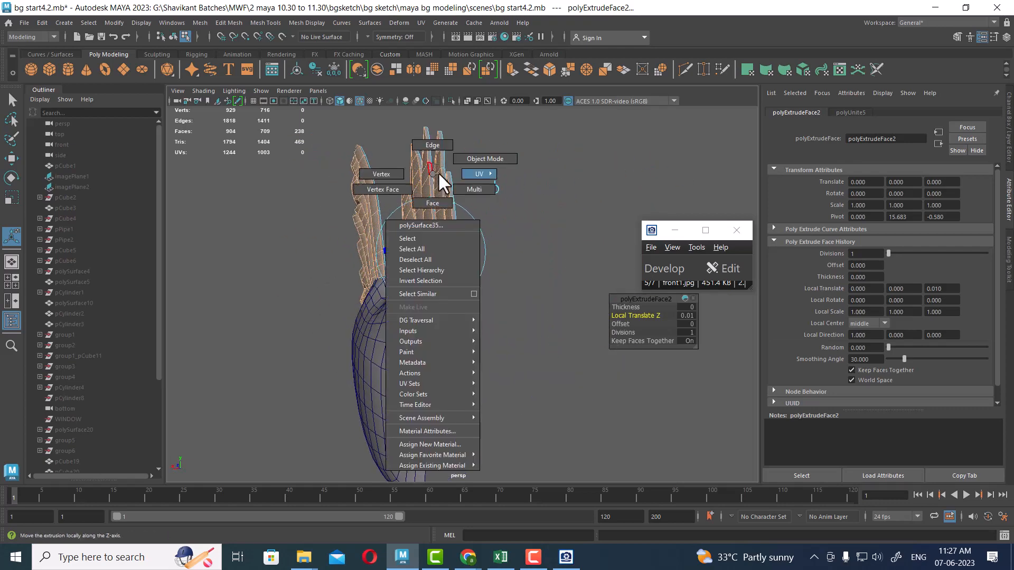
pyautogui.click(485, 158)
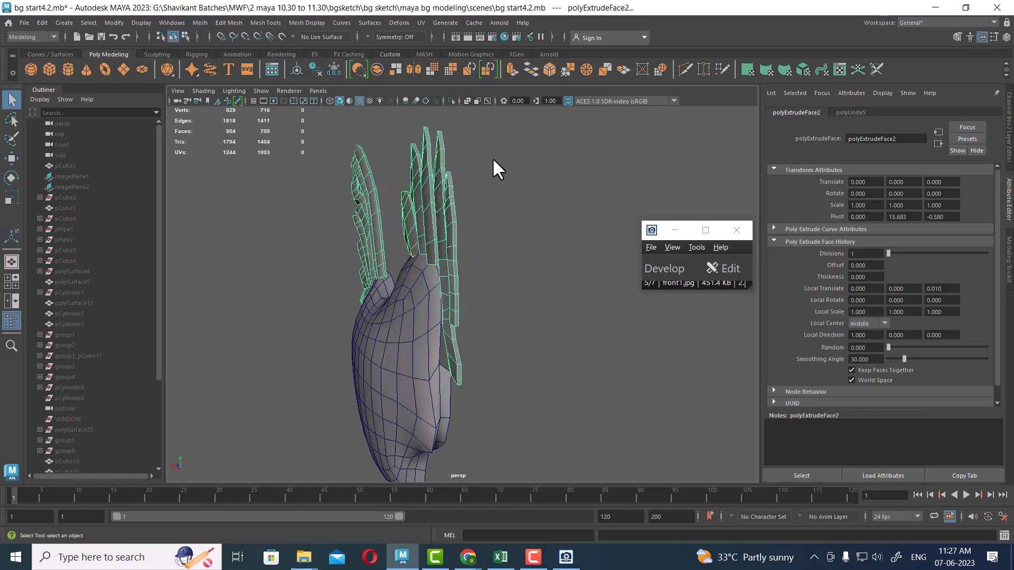
pyautogui.click(492, 158)
# Extrude all faces of the body half with a Local Translate Z of 0.01 and return to object mode.
pyautogui.click(419, 329)
pyautogui.moveTo(508, 231); pyautogui.dragTo(505, 269, button='right')
pyautogui.doubleClick(395, 328)
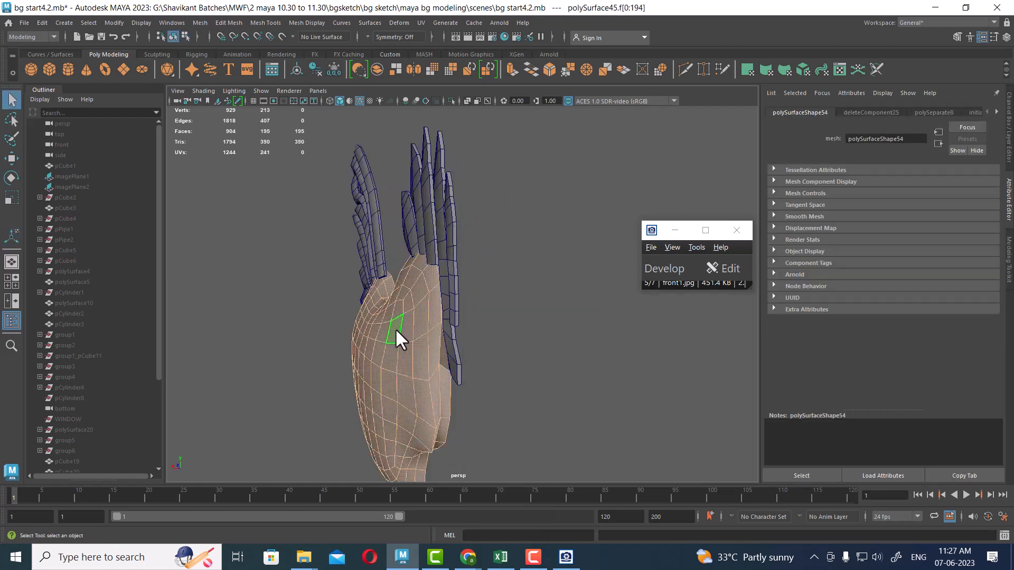
pyautogui.keyDown('alt'); pyautogui.moveTo(395, 328); pyautogui.dragTo(523, 264); pyautogui.keyUp('alt')
pyautogui.keyDown('shift'); pyautogui.moveTo(530, 245); pyautogui.dragTo(527, 273, button='right'); pyautogui.keyUp('shift')
pyautogui.click(691, 316)
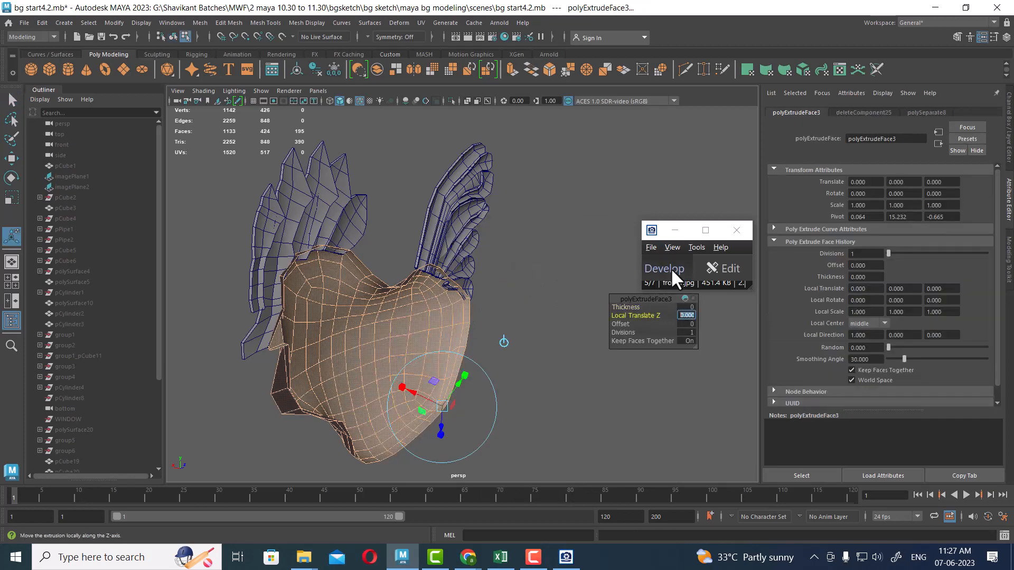
pyautogui.write('0.01')
pyautogui.press('Return')
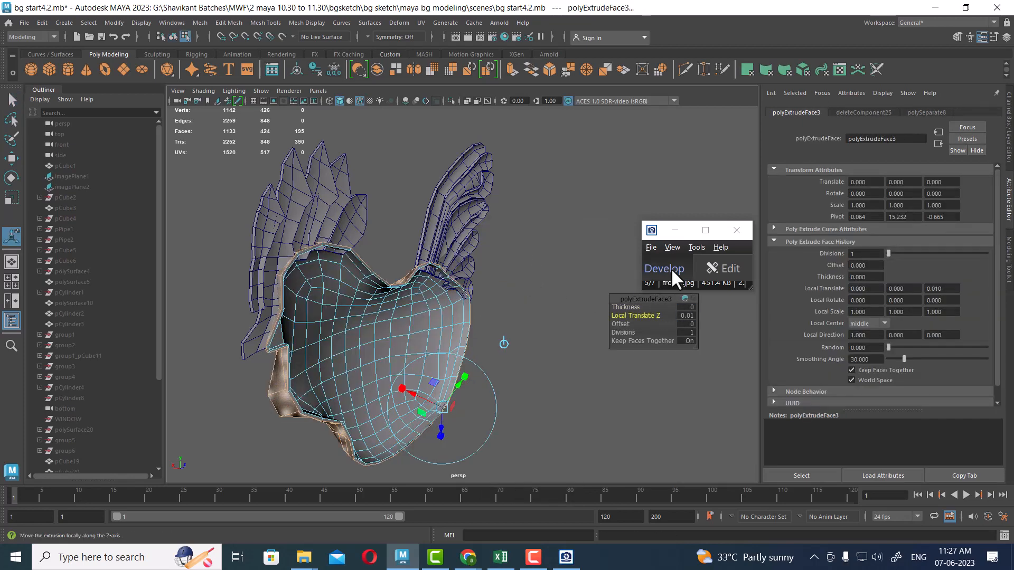
pyautogui.keyDown('alt'); pyautogui.moveTo(401, 295); pyautogui.dragTo(441, 216); pyautogui.keyUp('alt')
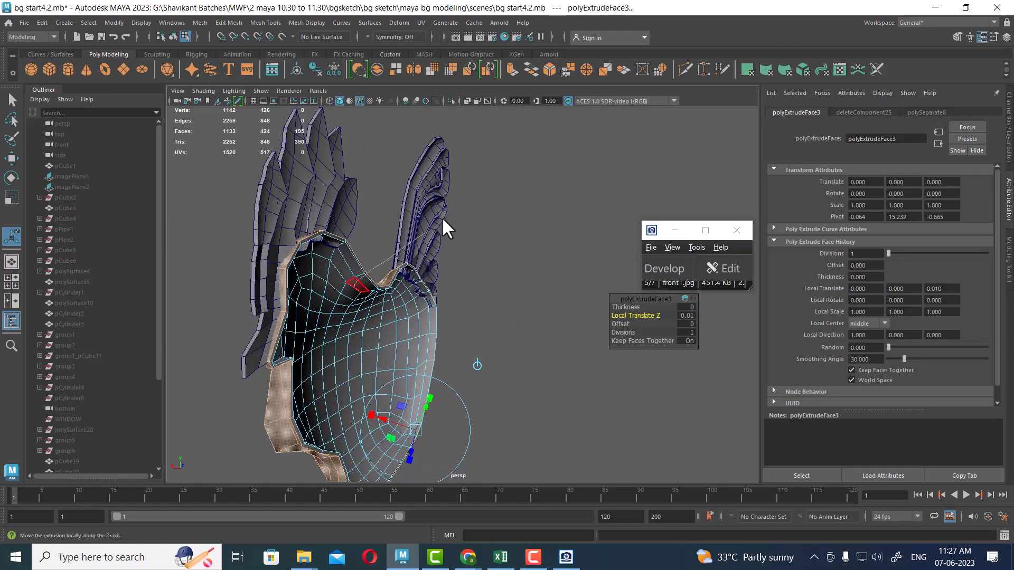
pyautogui.press('q')
pyautogui.press('F8')
pyautogui.click(521, 301)
# Inspect the open side of the body half where feather roots poke through the shell, and select the combined feather mesh.
pyautogui.keyDown('alt'); pyautogui.moveTo(521, 301); pyautogui.dragTo(464, 312); pyautogui.keyUp('alt')
pyautogui.keyDown('alt'); pyautogui.moveTo(463, 312); pyautogui.dragTo(538, 354, button='right'); pyautogui.keyUp('alt')
pyautogui.keyDown('alt'); pyautogui.moveTo(539, 354); pyautogui.dragTo(467, 308, button='middle'); pyautogui.keyUp('alt')
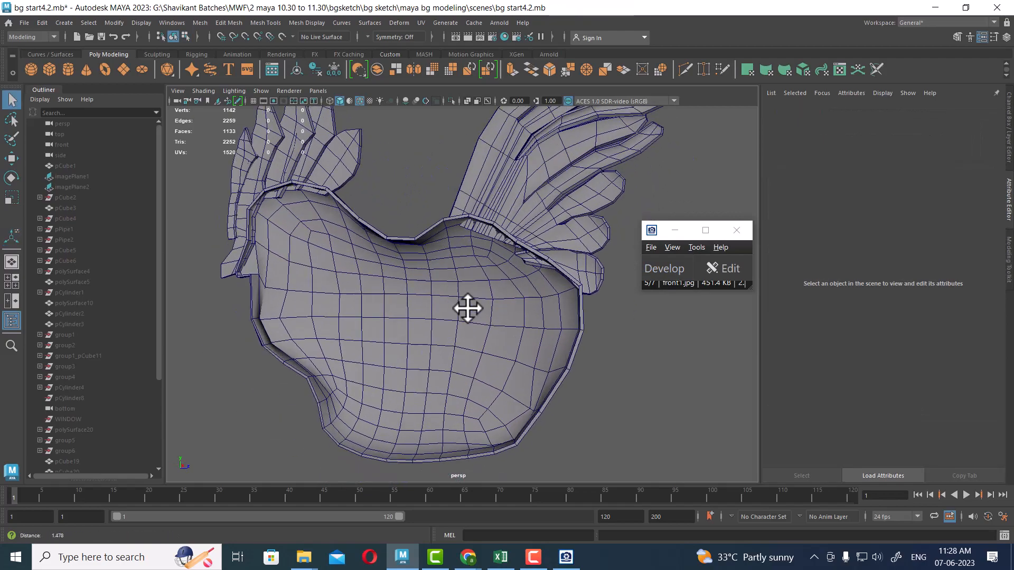
pyautogui.keyDown('alt'); pyautogui.moveTo(468, 308); pyautogui.dragTo(486, 195); pyautogui.keyUp('alt')
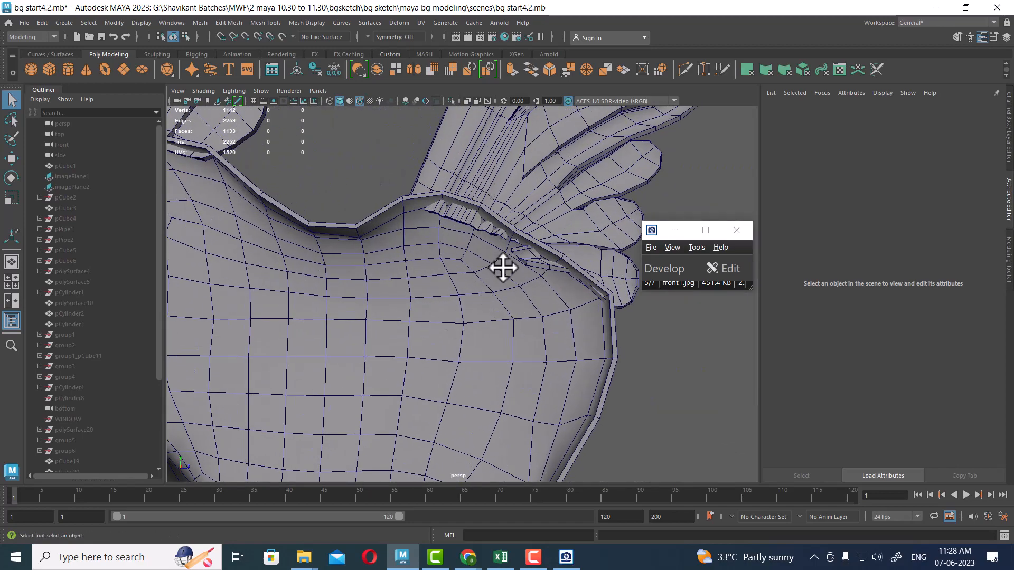
pyautogui.keyDown('alt'); pyautogui.moveTo(537, 265); pyautogui.dragTo(555, 249); pyautogui.keyUp('alt')
pyautogui.click(547, 200)
pyautogui.keyDown('alt'); pyautogui.moveTo(518, 283); pyautogui.dragTo(295, 301, button='right'); pyautogui.keyUp('alt')
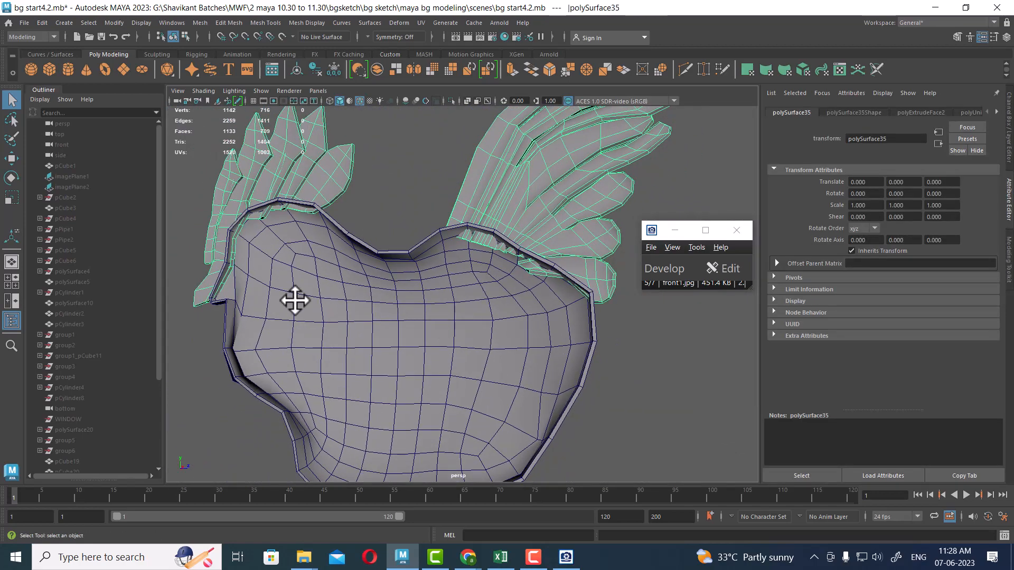
pyautogui.keyDown('alt'); pyautogui.moveTo(276, 254); pyautogui.dragTo(526, 297, button='right'); pyautogui.keyUp('alt')
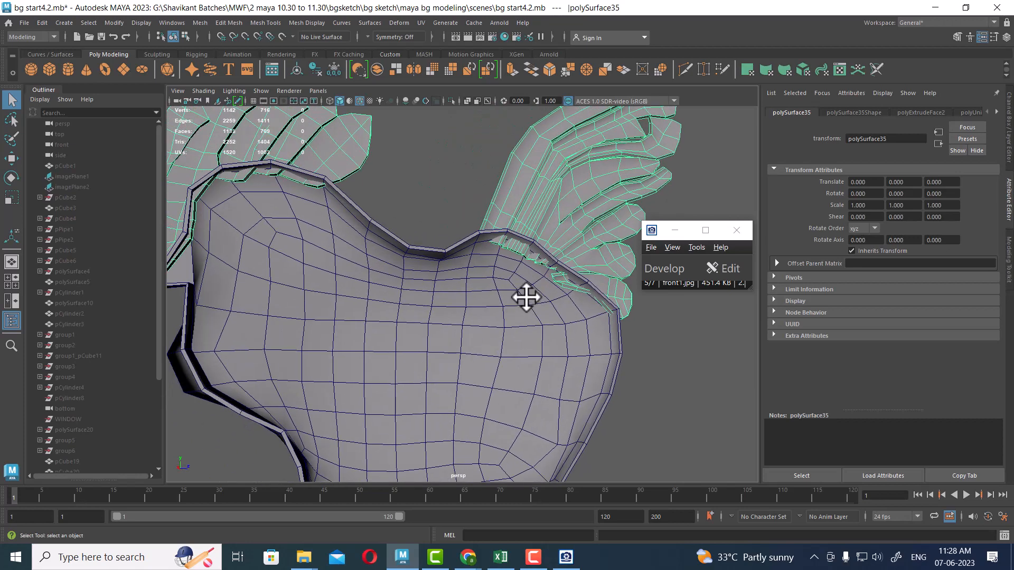
# Display the selected feather mesh in wireframe in the side view, framed on the tail feather roots.
pyautogui.press('space')
pyautogui.moveTo(513, 290); pyautogui.dragTo(515, 319)
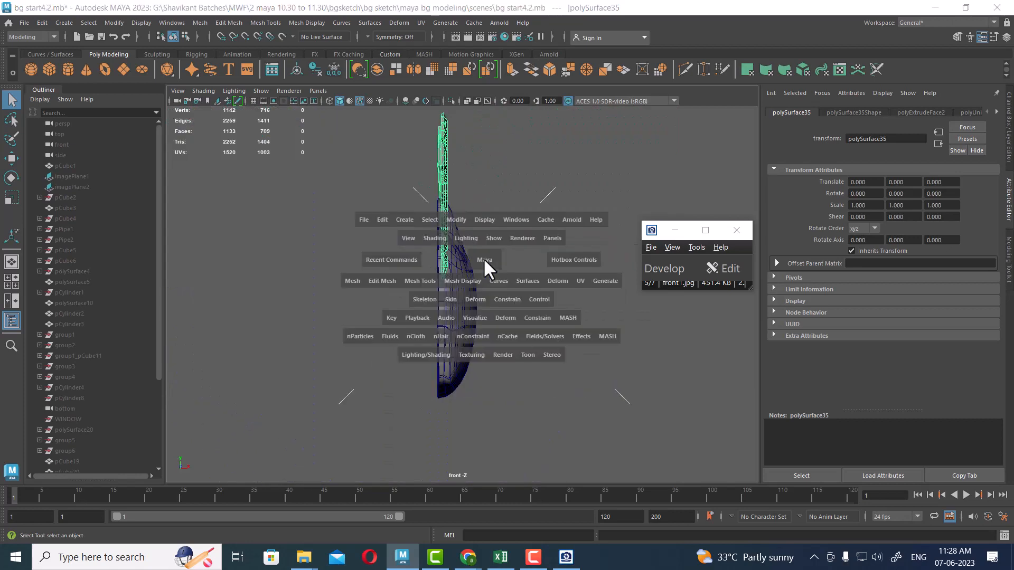
pyautogui.moveTo(483, 258); pyautogui.dragTo(550, 260)
pyautogui.keyDown('alt'); pyautogui.moveTo(388, 243); pyautogui.dragTo(461, 360, button='right'); pyautogui.keyUp('alt')
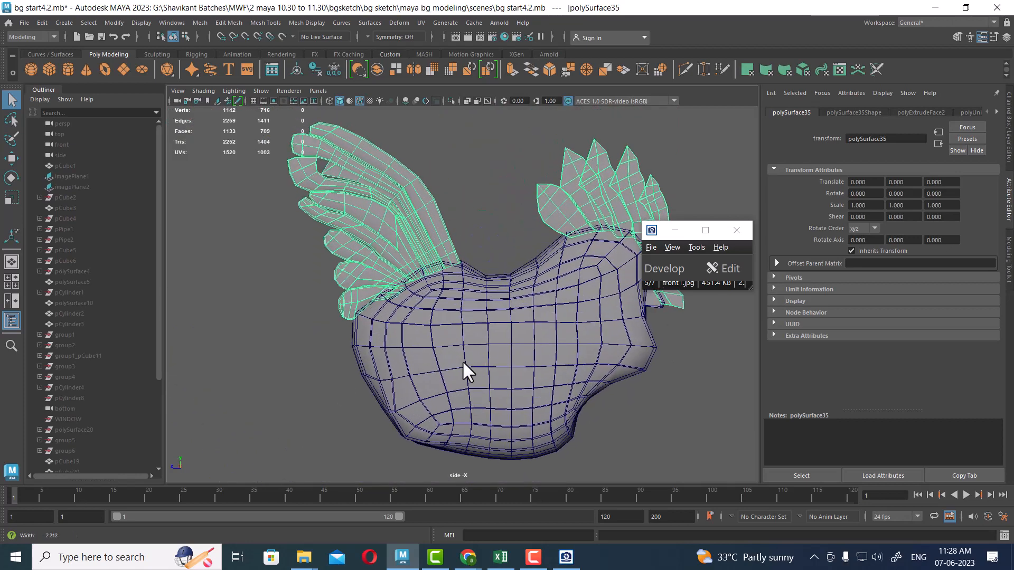
pyautogui.press('4')
pyautogui.scroll(6, 422, 285)
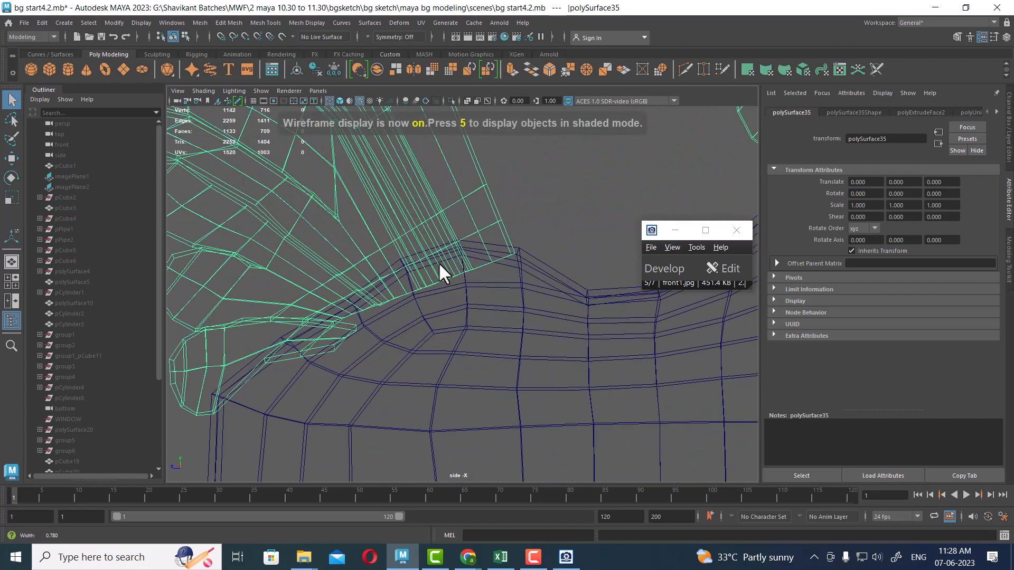
pyautogui.scroll(2, 422, 256)
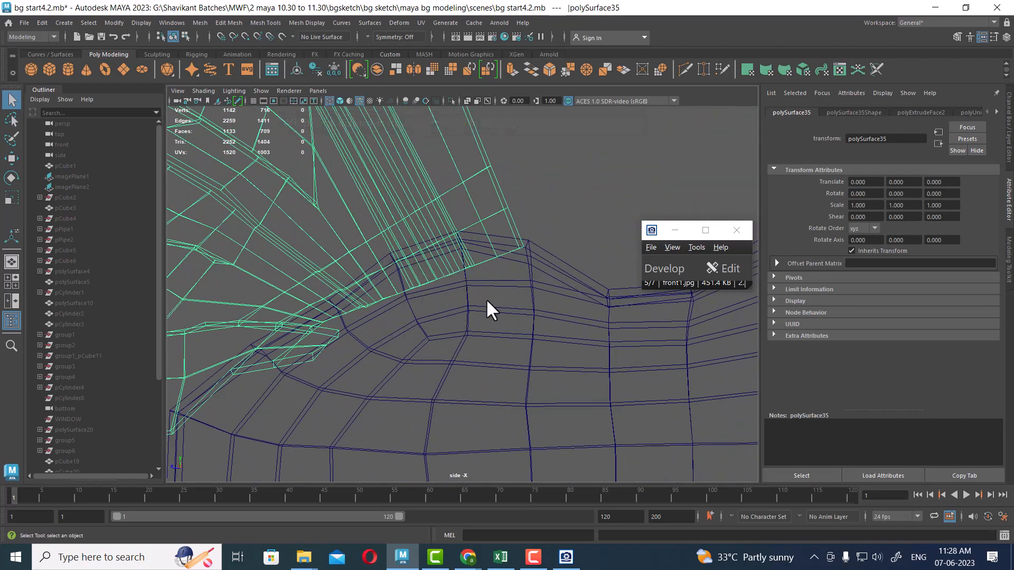
# Move the root vertices of the upper tail feathers up into the thickness of the body's upper rim.
pyautogui.moveTo(555, 187); pyautogui.dragTo(504, 181, button='right')
pyautogui.scroll(3, 478, 253)
pyautogui.moveTo(477, 252); pyautogui.dragTo(376, 312)
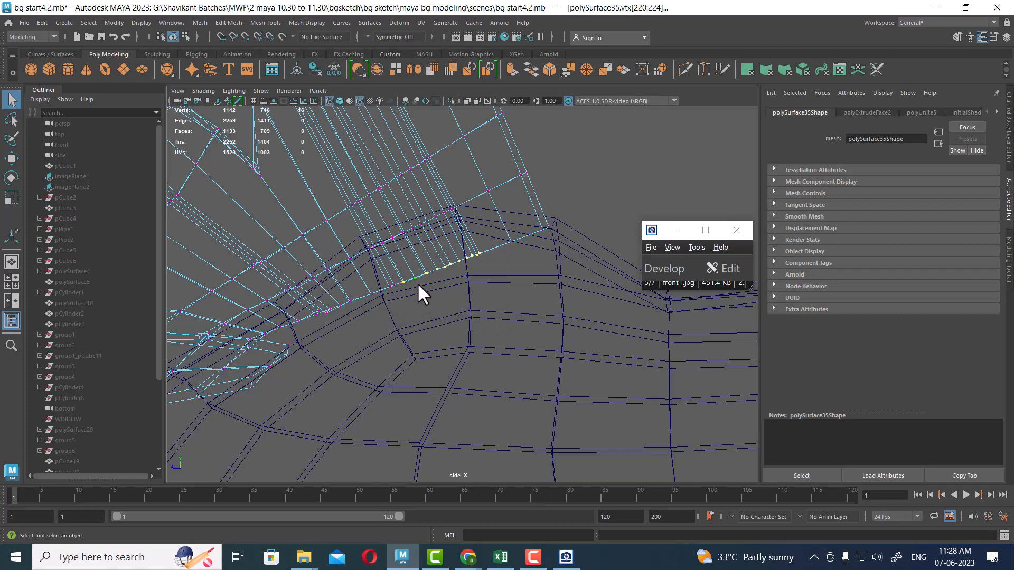
pyautogui.press('b')
pyautogui.moveTo(473, 258); pyautogui.dragTo(428, 241)
pyautogui.press('w')
pyautogui.moveTo(379, 309); pyautogui.dragTo(341, 282)
pyautogui.moveTo(335, 323); pyautogui.dragTo(326, 303)
pyautogui.moveTo(526, 262); pyautogui.dragTo(557, 216)
pyautogui.moveTo(545, 229); pyautogui.dragTo(543, 229)
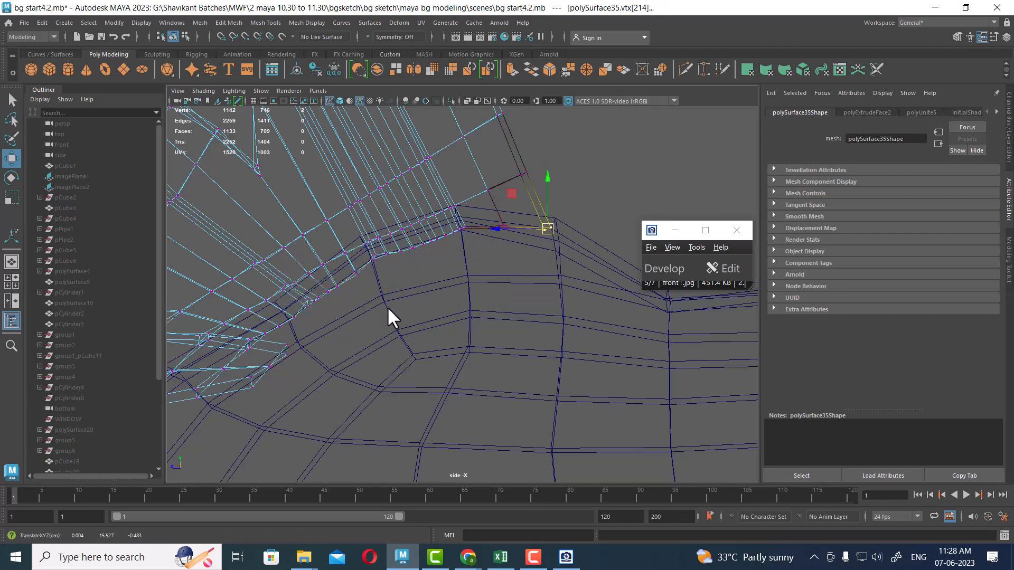
# Move the root vertices of the lower tail feathers outward toward the rear edge of the body shell.
pyautogui.keyDown('alt'); pyautogui.moveTo(317, 376); pyautogui.dragTo(403, 312, button='middle'); pyautogui.keyUp('alt')
pyautogui.moveTo(324, 335); pyautogui.dragTo(334, 324)
pyautogui.keyDown('alt'); pyautogui.moveTo(334, 324); pyautogui.dragTo(462, 268, button='middle'); pyautogui.keyUp('alt')
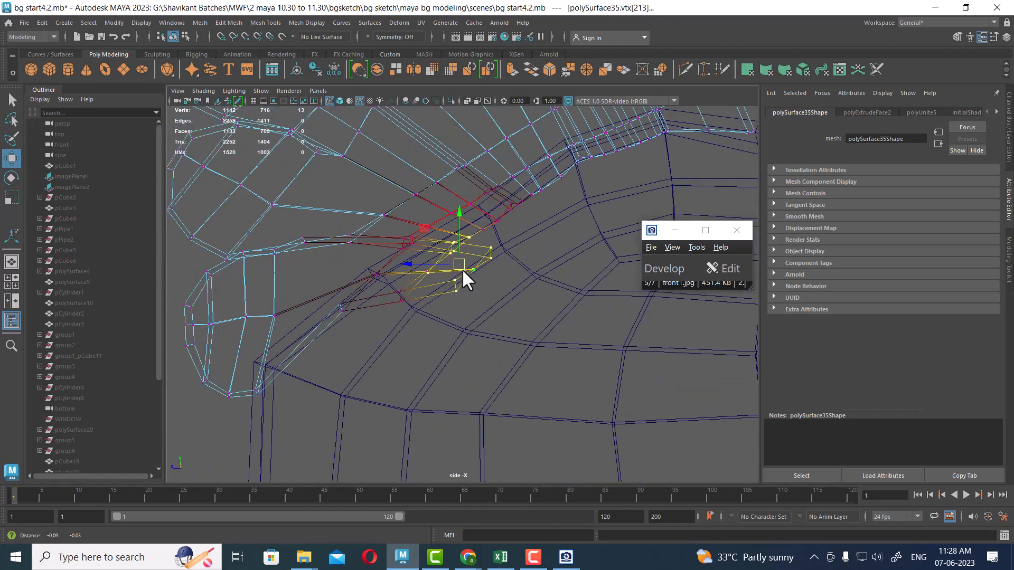
pyautogui.click(458, 262)
pyautogui.moveTo(459, 268); pyautogui.dragTo(453, 261)
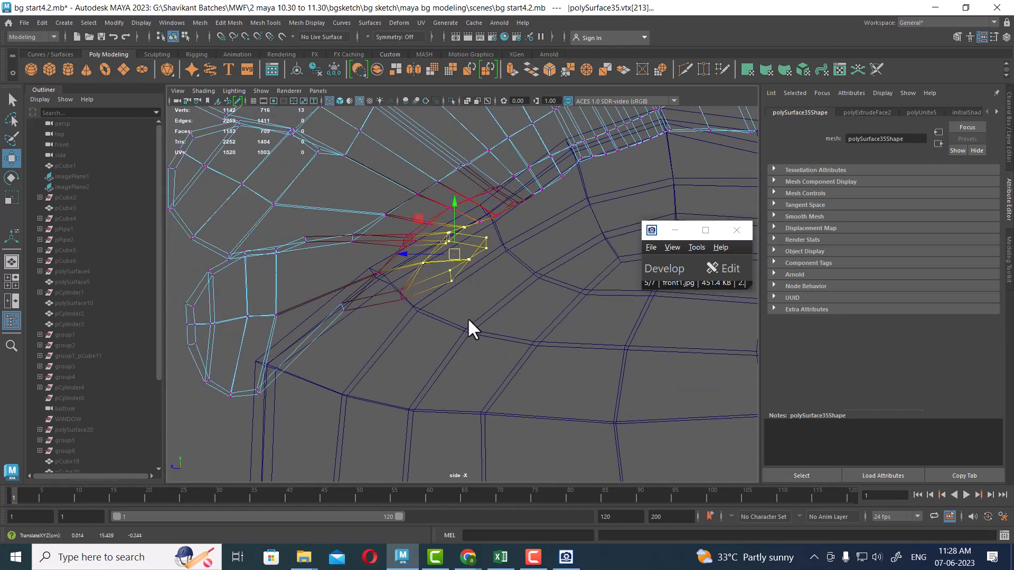
pyautogui.moveTo(468, 320); pyautogui.dragTo(399, 288)
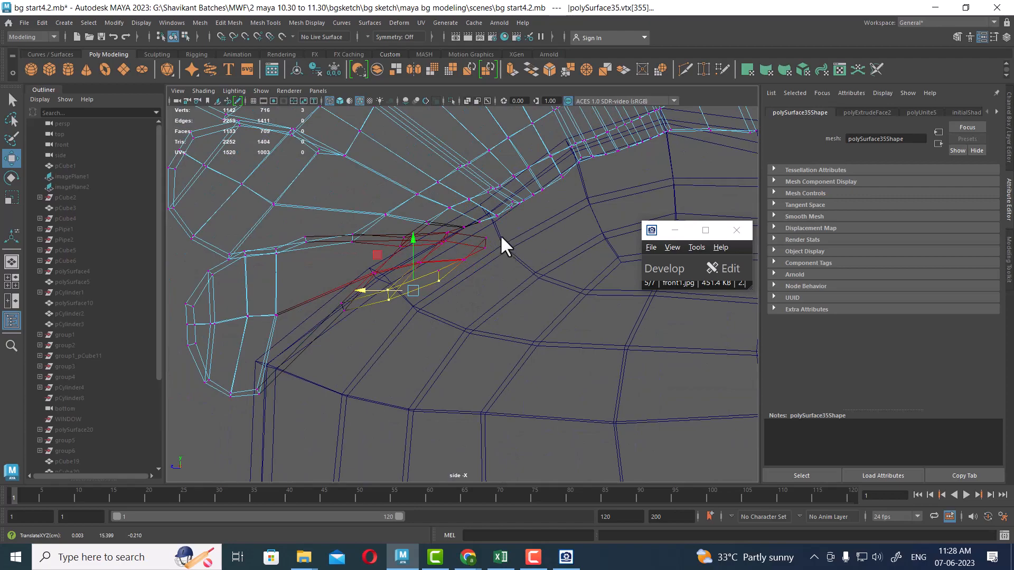
pyautogui.moveTo(499, 235); pyautogui.dragTo(440, 193)
# Check the tail roots in perspective, close the reference image viewer, and return to the side view at the comb feather roots.
pyautogui.press('space')
pyautogui.keyDown('alt'); pyautogui.moveTo(497, 320); pyautogui.dragTo(384, 306); pyautogui.keyUp('alt')
pyautogui.keyDown('alt'); pyautogui.moveTo(378, 252); pyautogui.dragTo(410, 282, button='middle'); pyautogui.keyUp('alt')
pyautogui.keyDown('alt'); pyautogui.moveTo(409, 278); pyautogui.dragTo(433, 272, button='right'); pyautogui.keyUp('alt')
pyautogui.press('space')
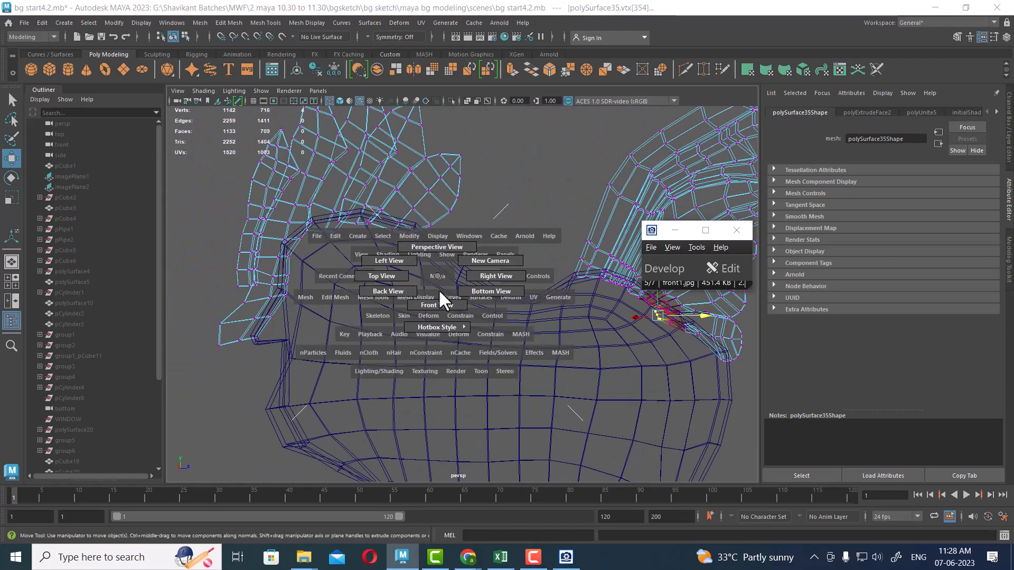
pyautogui.moveTo(447, 294); pyautogui.dragTo(486, 272)
pyautogui.keyDown('alt'); pyautogui.moveTo(486, 272); pyautogui.dragTo(268, 320, button='middle'); pyautogui.keyUp('alt')
pyautogui.keyDown('alt'); pyautogui.moveTo(580, 264); pyautogui.dragTo(234, 318, button='middle'); pyautogui.keyUp('alt')
pyautogui.click(744, 231)
pyautogui.keyDown('alt'); pyautogui.moveTo(620, 301); pyautogui.dragTo(344, 423, button='middle'); pyautogui.keyUp('alt')
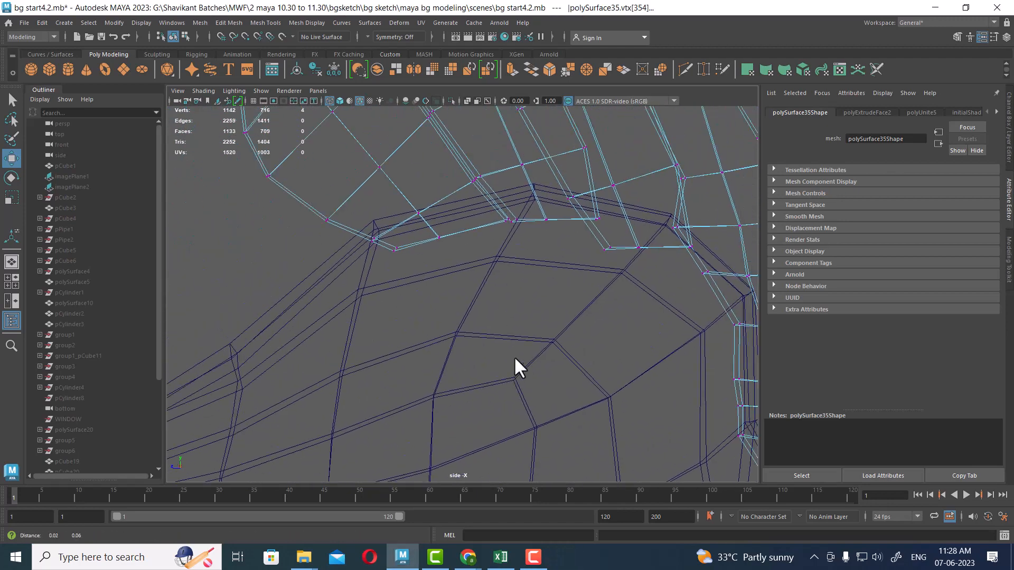
# Move the root vertices of the comb feathers above the head up toward the body's top rim.
pyautogui.keyDown('alt'); pyautogui.moveTo(514, 356); pyautogui.dragTo(477, 299, button='right'); pyautogui.keyUp('alt')
pyautogui.keyDown('alt'); pyautogui.moveTo(478, 299); pyautogui.dragTo(397, 315, button='middle'); pyautogui.keyUp('alt')
pyautogui.moveTo(397, 315); pyautogui.dragTo(356, 358)
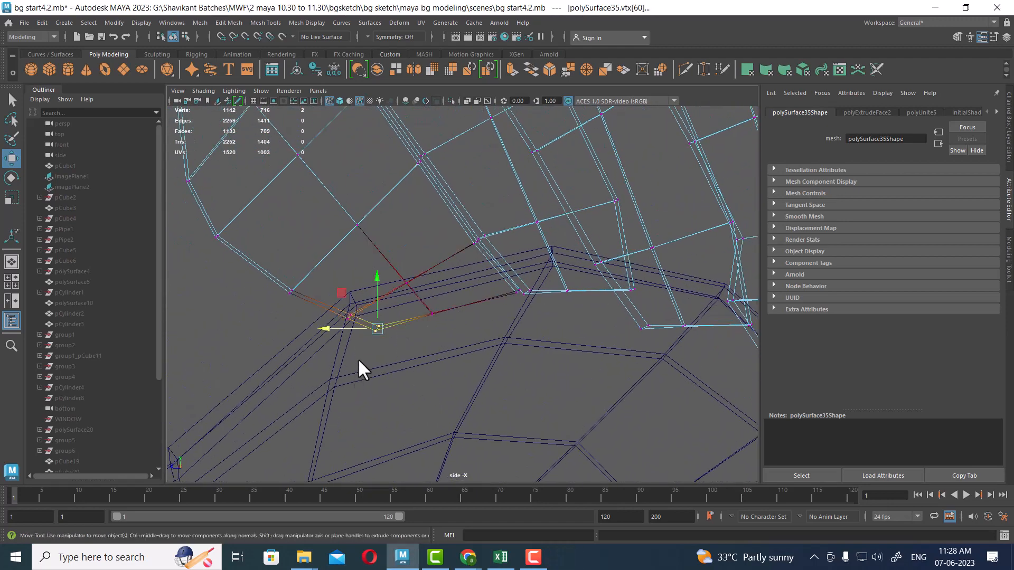
pyautogui.keyDown('shift'); pyautogui.moveTo(571, 269); pyautogui.dragTo(395, 382); pyautogui.keyUp('shift')
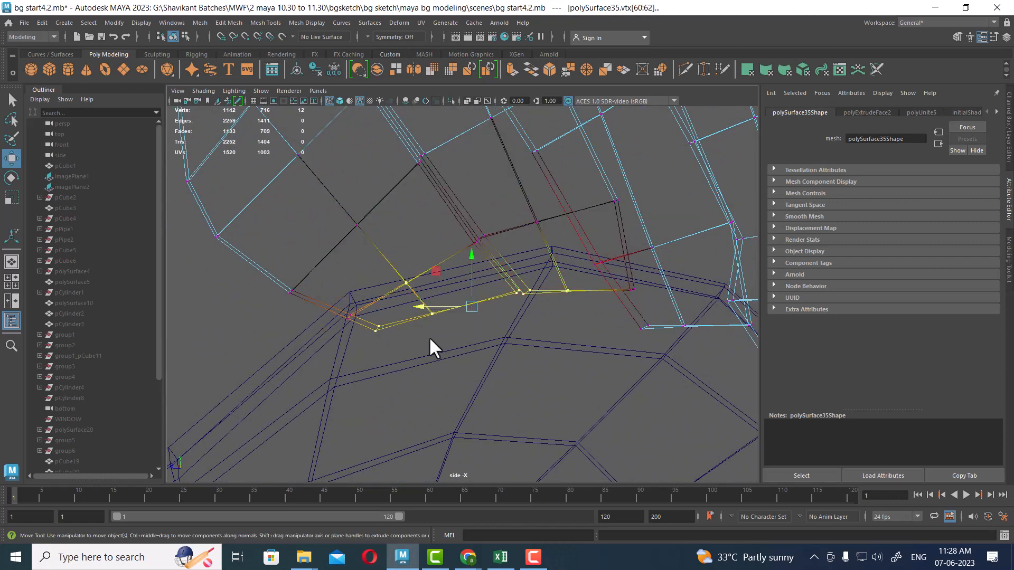
pyautogui.moveTo(477, 307); pyautogui.dragTo(461, 287)
pyautogui.keyDown('alt'); pyautogui.moveTo(619, 331); pyautogui.dragTo(542, 295, button='middle'); pyautogui.keyUp('alt')
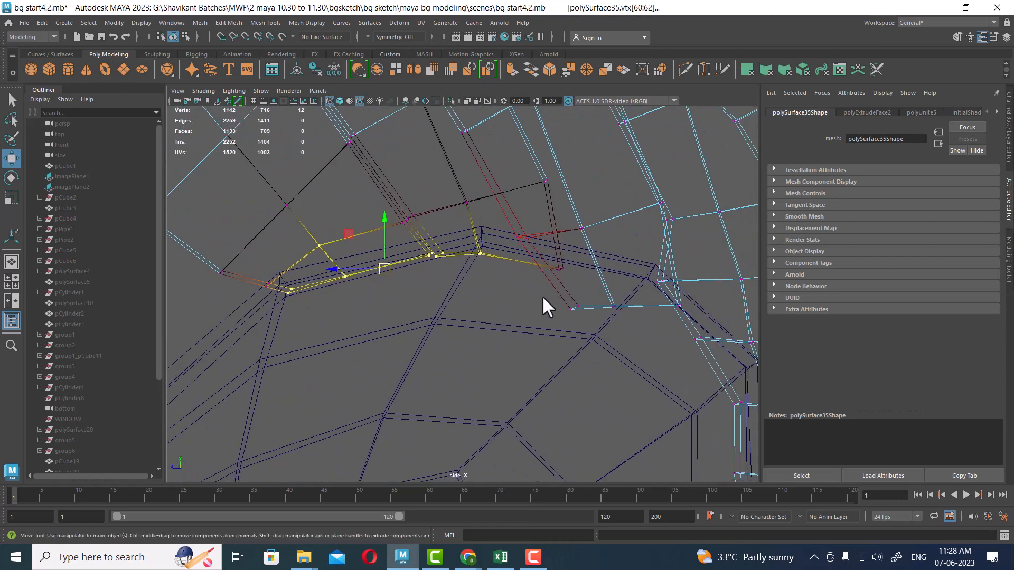
pyautogui.moveTo(586, 259); pyautogui.dragTo(520, 305)
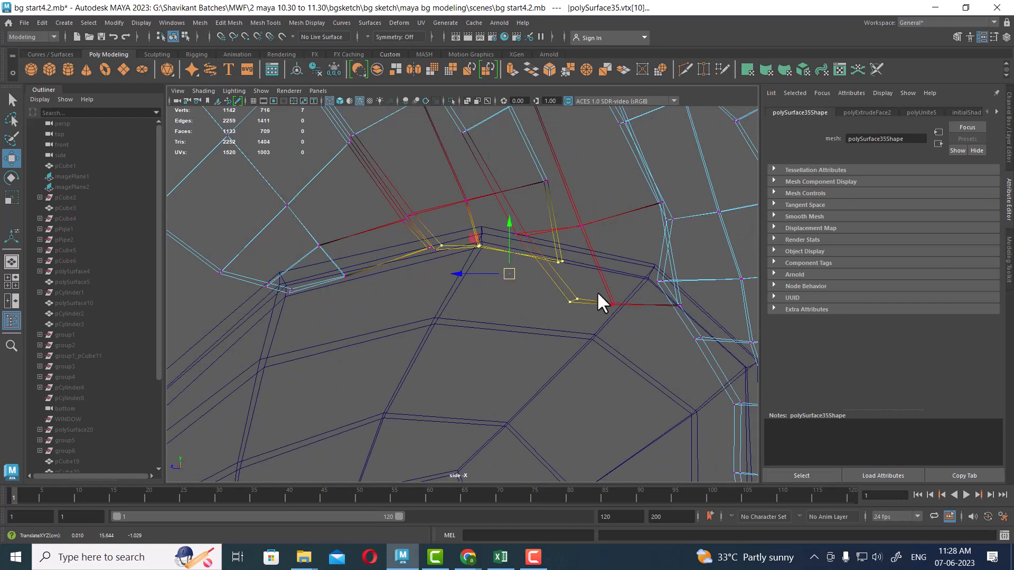
pyautogui.moveTo(597, 290); pyautogui.dragTo(549, 269)
pyautogui.keyDown('alt'); pyautogui.moveTo(549, 269); pyautogui.dragTo(478, 247, button='middle'); pyautogui.keyUp('alt')
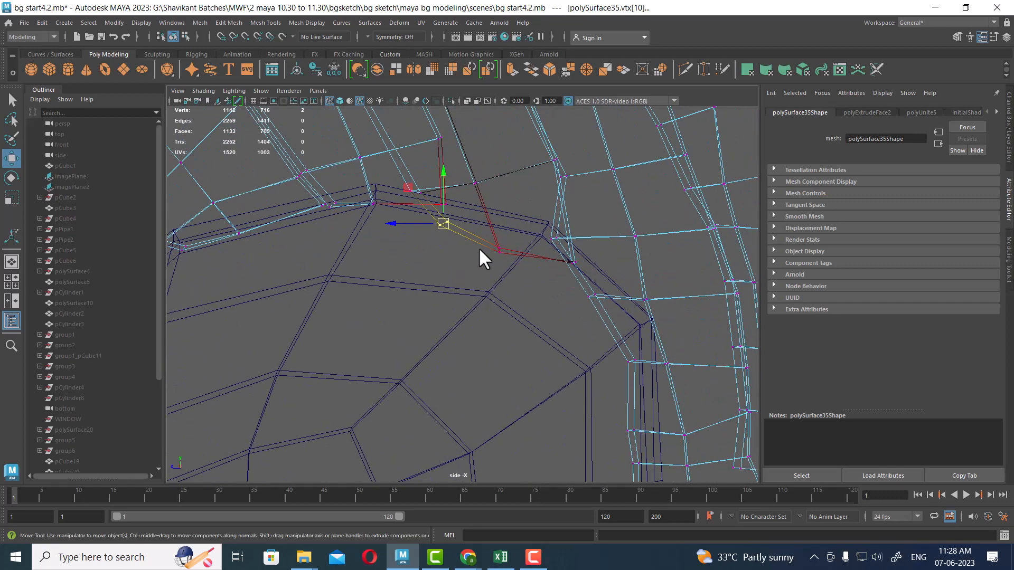
# Adjust the comb feather root vertices around the head's front corner to follow the body's rim.
pyautogui.moveTo(486, 299); pyautogui.dragTo(487, 290)
pyautogui.moveTo(499, 249); pyautogui.dragTo(499, 242)
pyautogui.moveTo(598, 211); pyautogui.dragTo(532, 280)
pyautogui.moveTo(560, 239); pyautogui.dragTo(563, 229)
pyautogui.moveTo(606, 274)
pyautogui.mouseDown()
pyautogui.moveTo(580, 297)
pyautogui.moveTo(610, 287)
pyautogui.mouseUp()
# Move the root vertices of the front comb feathers outward onto the vertical front edge of the head.
pyautogui.keyDown('alt'); pyautogui.moveTo(594, 349); pyautogui.dragTo(498, 233, button='middle'); pyautogui.keyUp('alt')
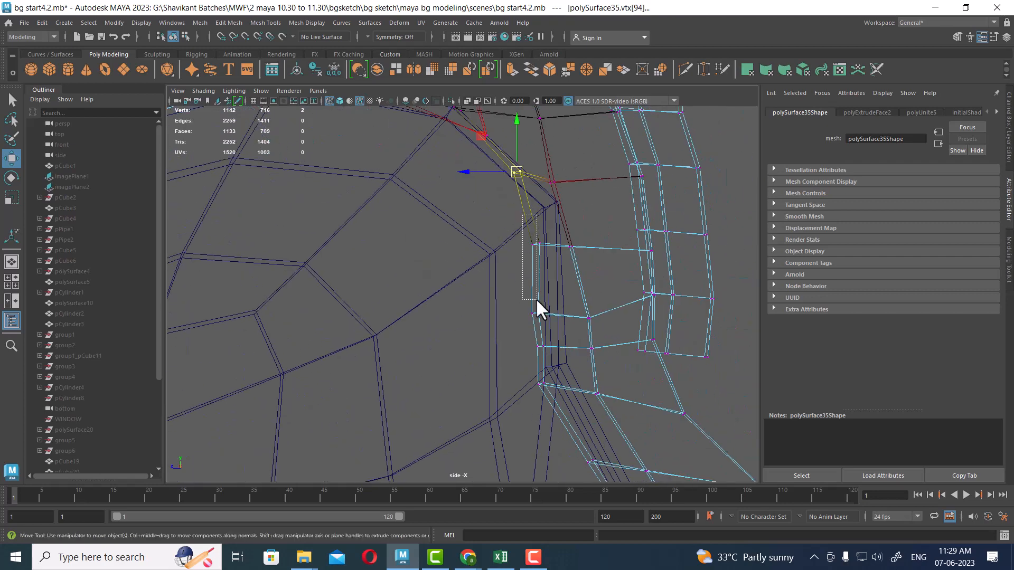
pyautogui.moveTo(536, 300)
pyautogui.mouseDown()
pyautogui.moveTo(545, 243)
pyautogui.moveTo(547, 315)
pyautogui.mouseUp()
pyautogui.click(521, 376)
pyautogui.moveTo(522, 377); pyautogui.dragTo(561, 421)
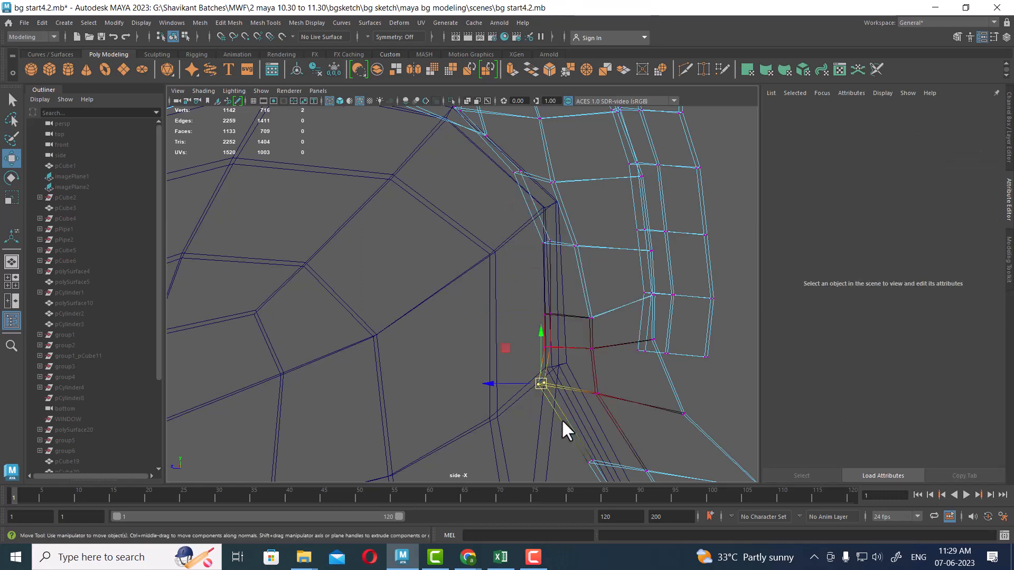
# Return the feather mesh to object mode and show the whole rooster shaded in the perspective view.
pyautogui.scroll(-10, 549, 378)
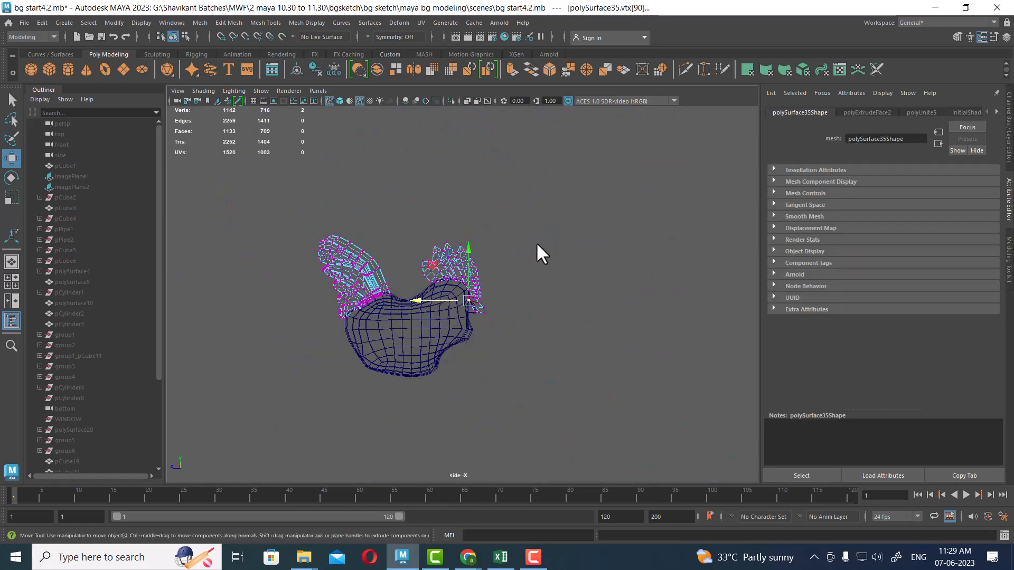
pyautogui.click(513, 312)
pyautogui.press('5')
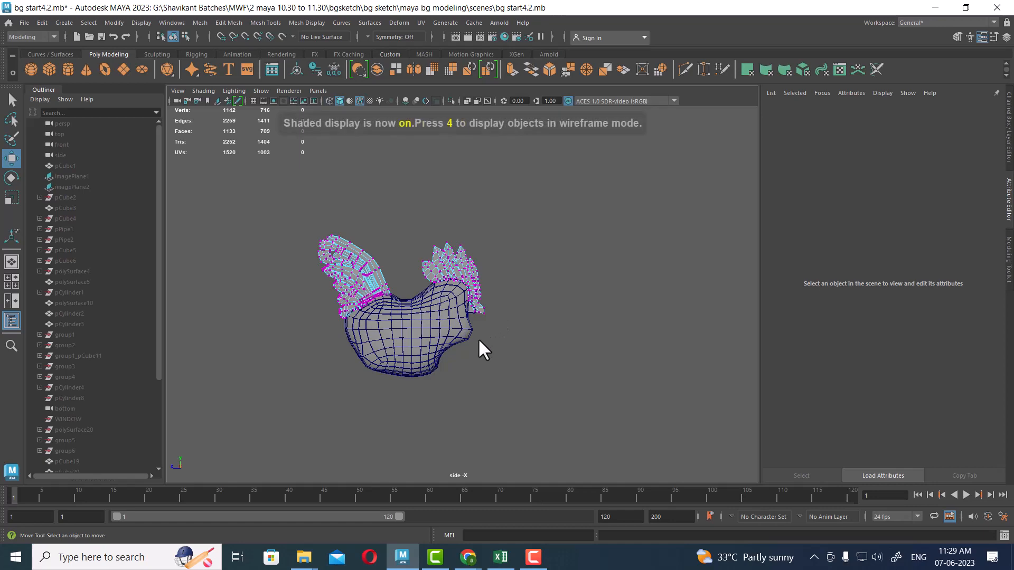
pyautogui.moveTo(477, 338); pyautogui.dragTo(590, 198, button='right')
pyautogui.click(590, 197)
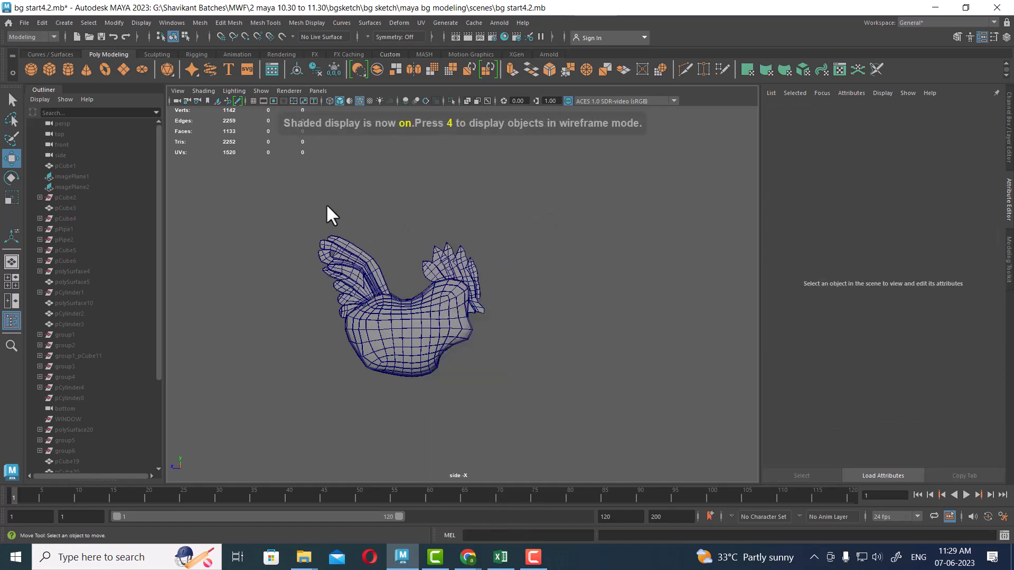
pyautogui.press('space')
pyautogui.moveTo(525, 378); pyautogui.dragTo(629, 390)
pyautogui.scroll(-5, 602, 332)
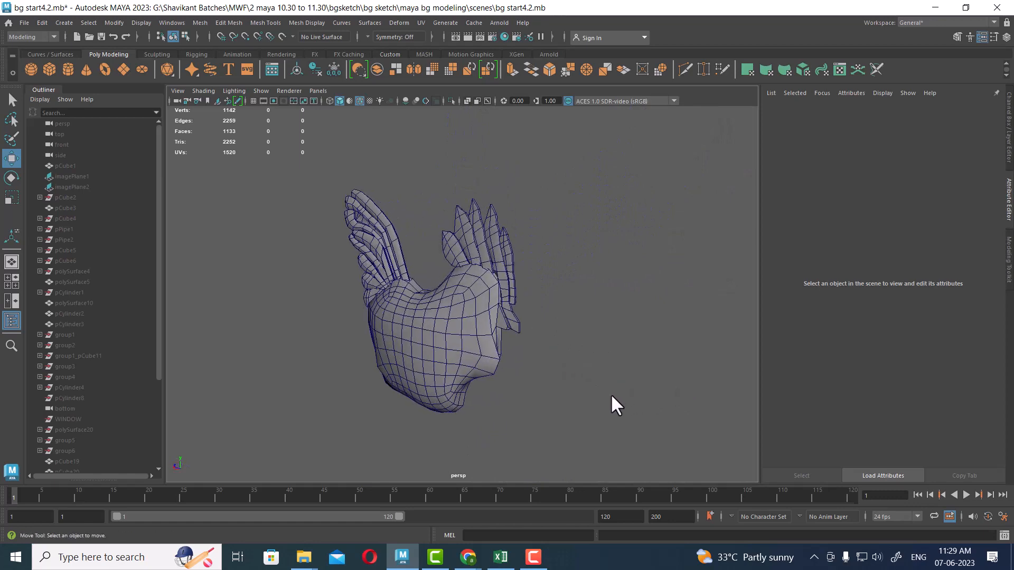
# Turn off object isolation to show the rooster on the roof with the rest of the scene.
pyautogui.hotkey('ctrl', '1')
pyautogui.scroll(-5, 484, 246)
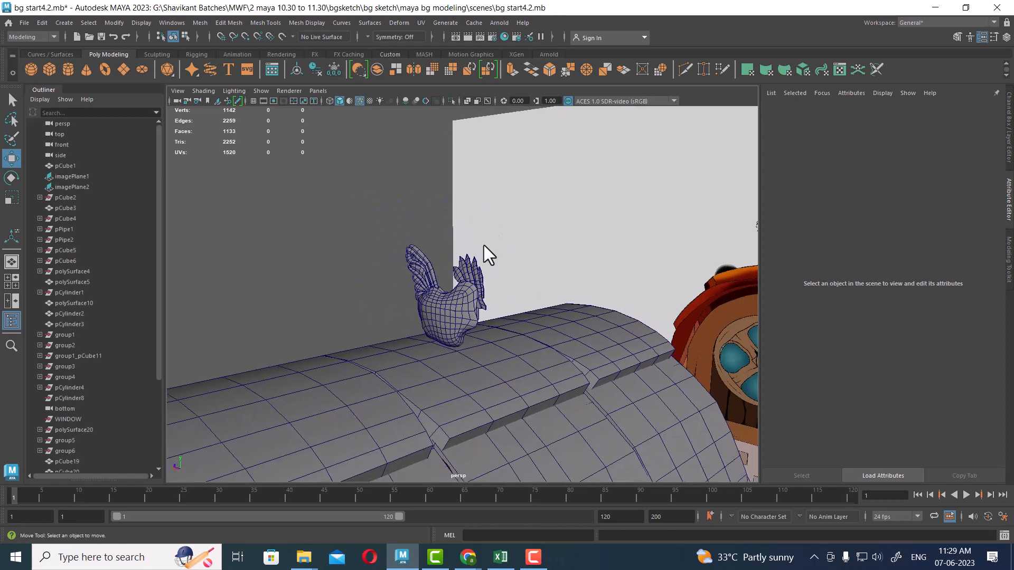
pyautogui.keyDown('alt'); pyautogui.moveTo(484, 245); pyautogui.dragTo(598, 484); pyautogui.keyUp('alt')
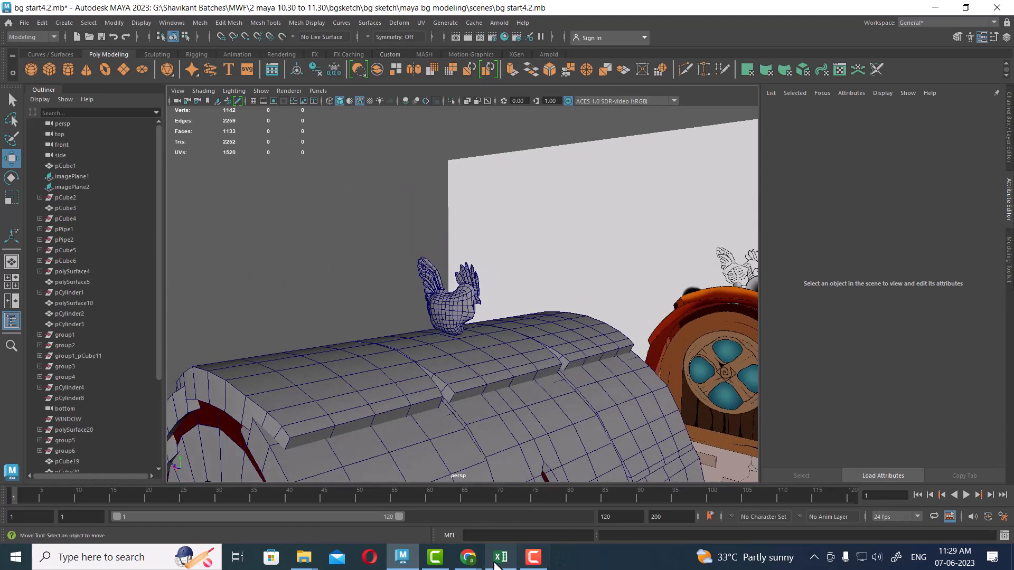
# Open back.jpg from the sourceimages folder in a small viewer window beside Maya, zoomed in on the rooftop weathervane.
pyautogui.moveTo(311, 564)
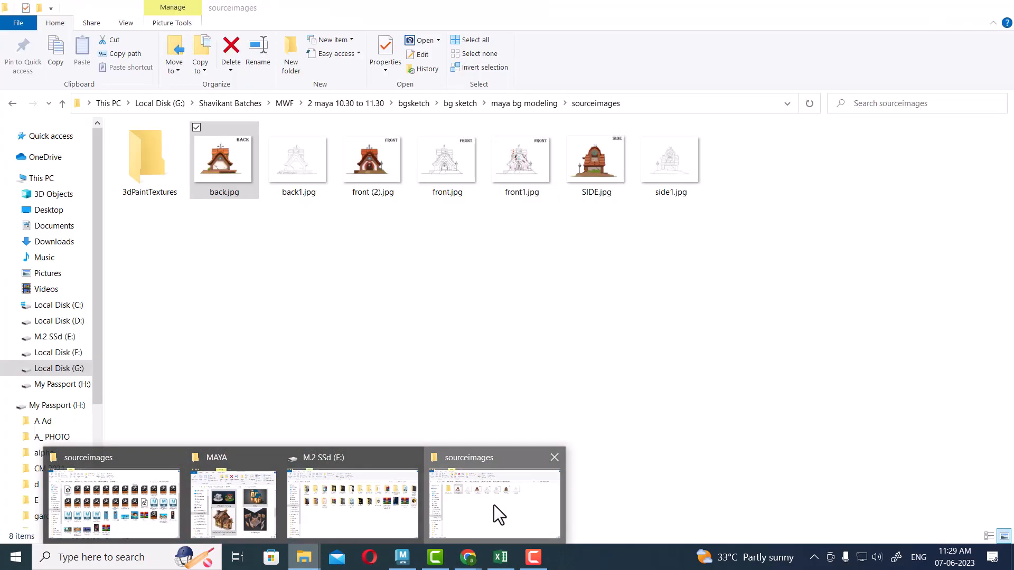
pyautogui.click(493, 505)
pyautogui.doubleClick(243, 156)
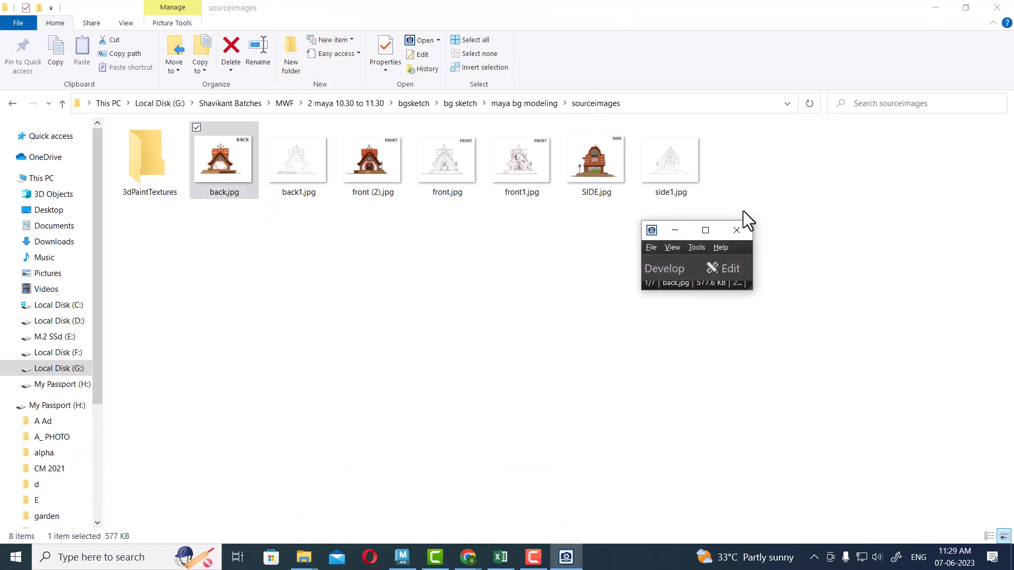
pyautogui.click(707, 230)
pyautogui.moveTo(736, 7); pyautogui.dragTo(796, 64)
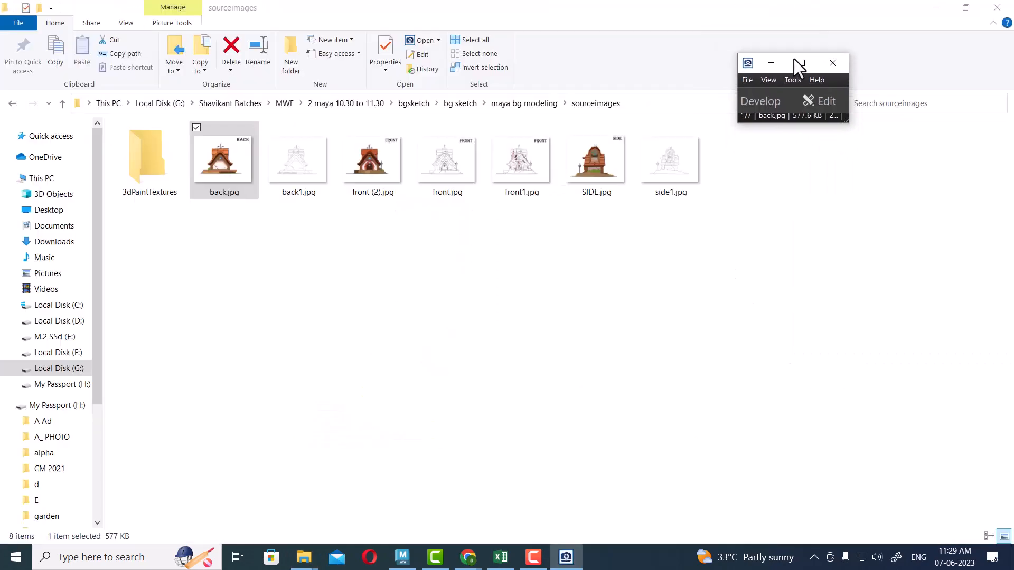
pyautogui.moveTo(847, 128); pyautogui.dragTo(906, 379)
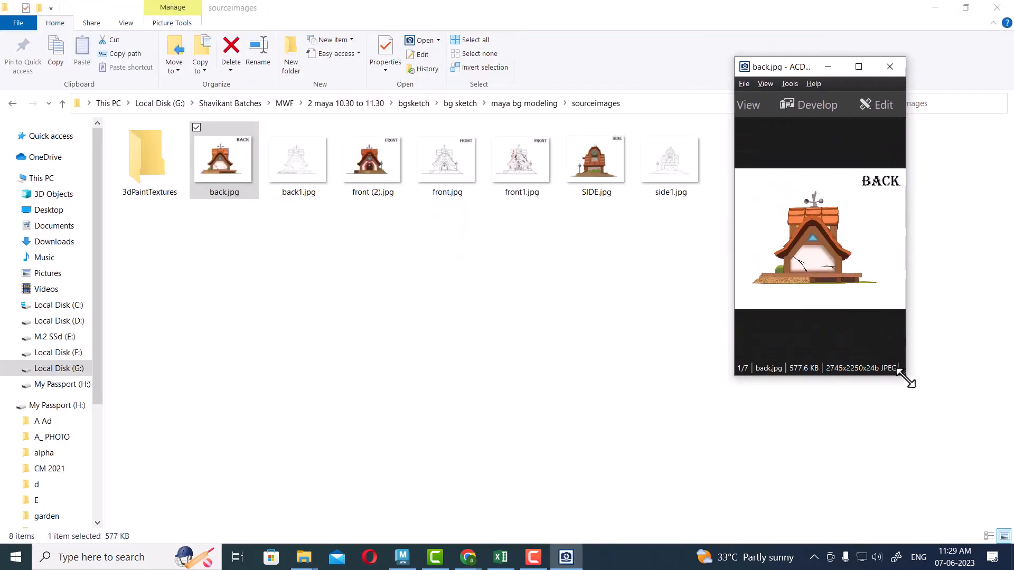
pyautogui.scroll(5, 865, 263)
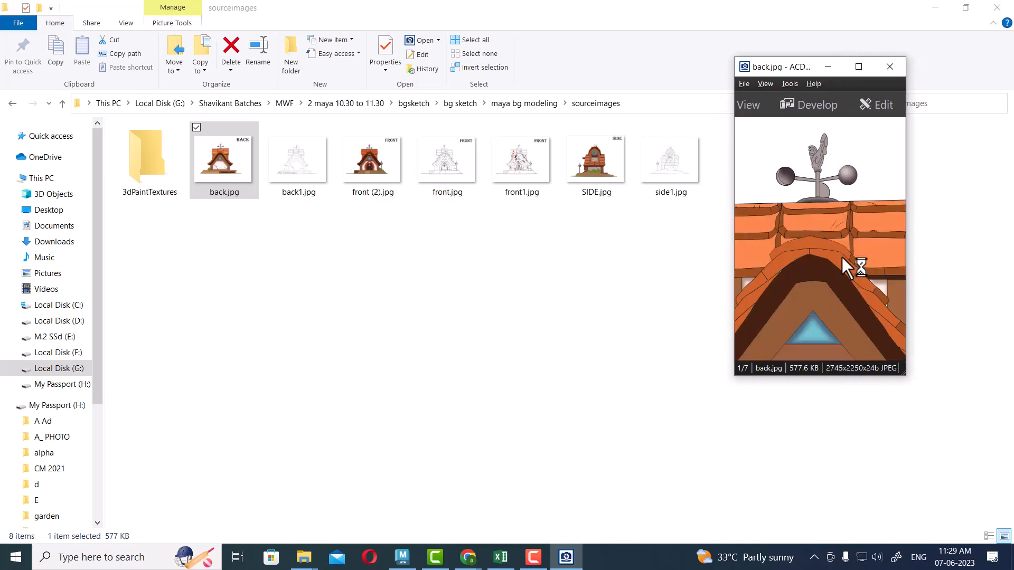
pyautogui.click(937, 4)
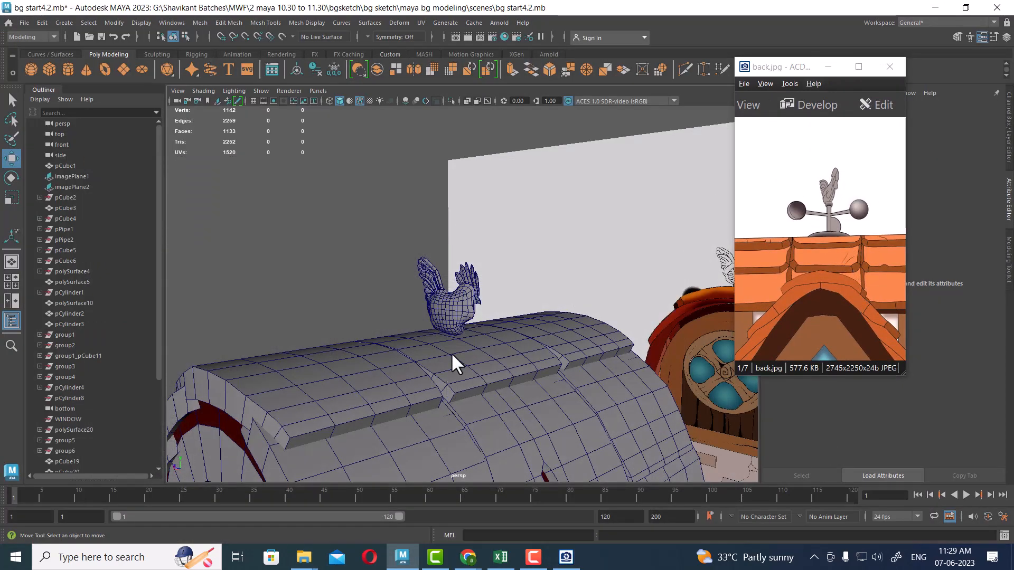
# Group the rooster's body half with its feather mesh and delete the group's construction history.
pyautogui.moveTo(451, 353)
pyautogui.keyDown('alt'); pyautogui.mouseDown()
pyautogui.moveTo(518, 358)
pyautogui.moveTo(430, 352)
pyautogui.mouseUp(); pyautogui.keyUp('alt')
pyautogui.click(431, 354)
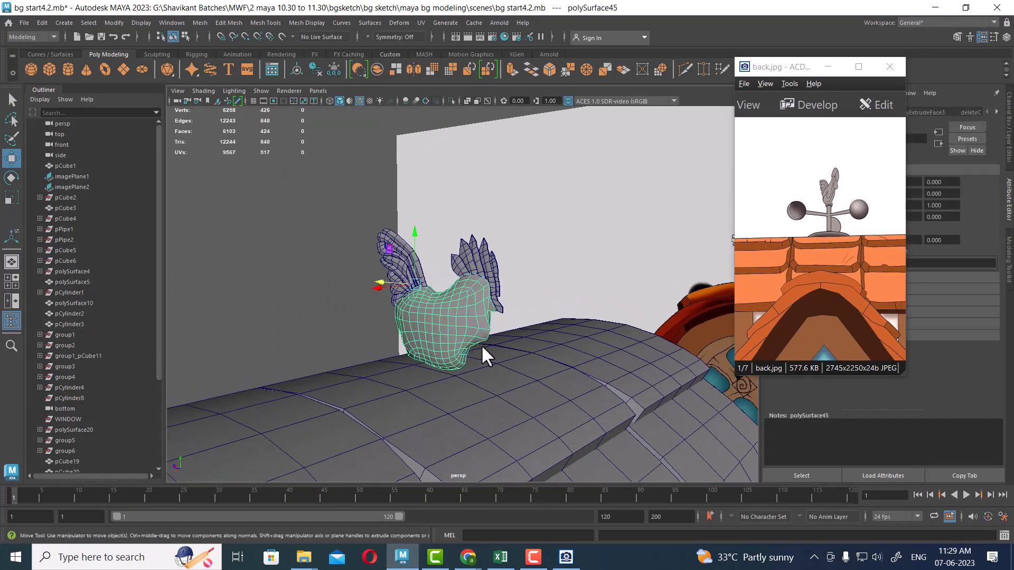
pyautogui.click(481, 271)
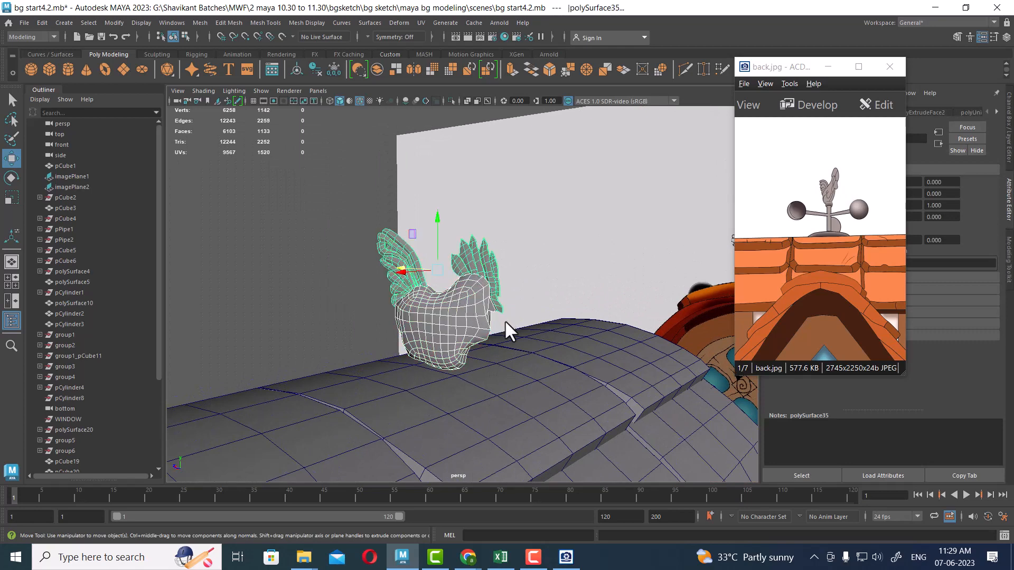
pyautogui.hotkey('ctrl', 'g')
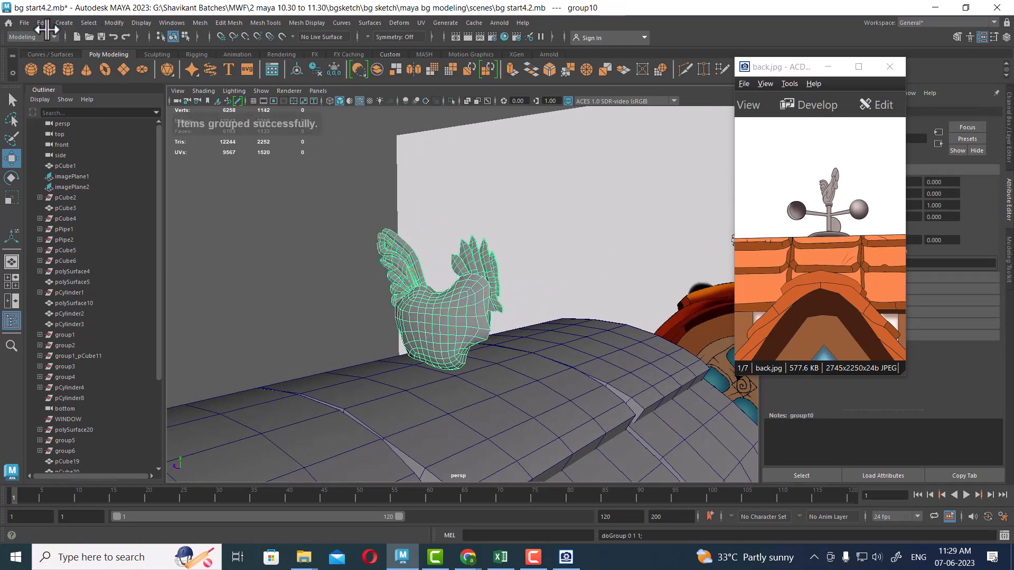
pyautogui.click(42, 22)
pyautogui.moveTo(145, 148)
pyautogui.click(219, 146)
# Compare the rooster group with the weathervane reference drawing in the front and side views.
pyautogui.scroll(-4, 489, 232)
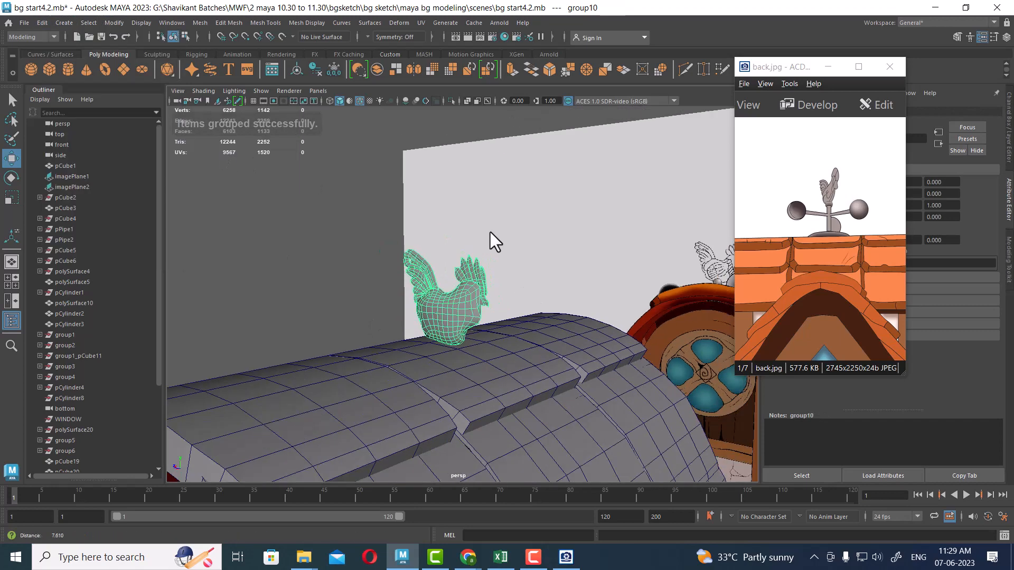
pyautogui.press('space')
pyautogui.moveTo(495, 305); pyautogui.dragTo(498, 338)
pyautogui.scroll(-4, 499, 337)
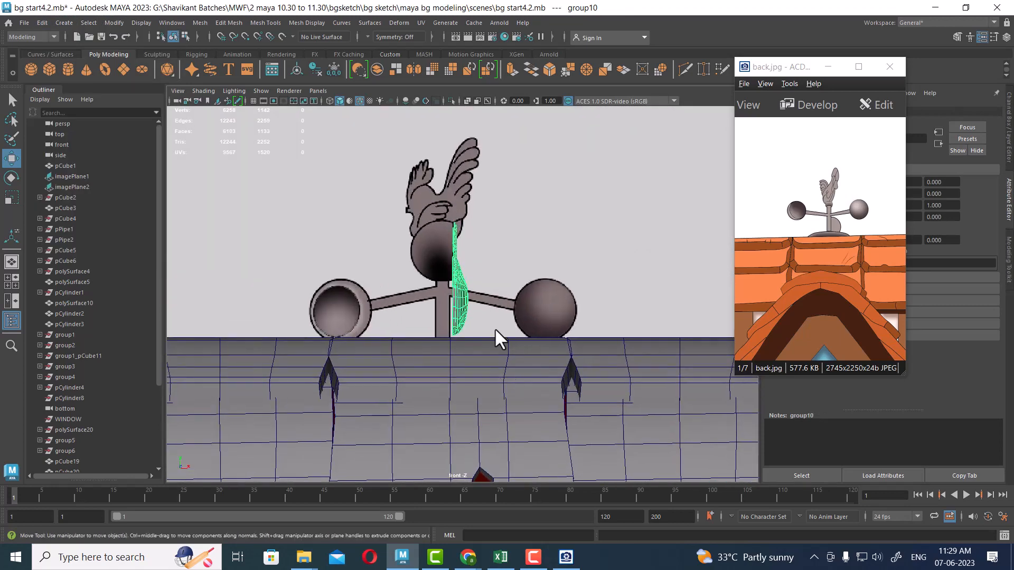
pyautogui.scroll(-1, 486, 312)
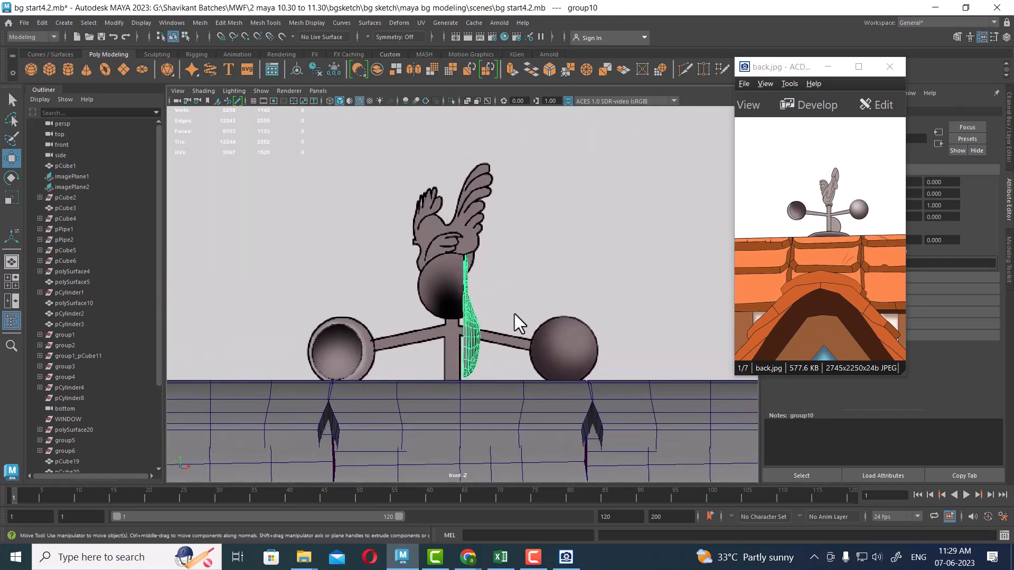
pyautogui.press('space')
pyautogui.moveTo(568, 303); pyautogui.dragTo(570, 315)
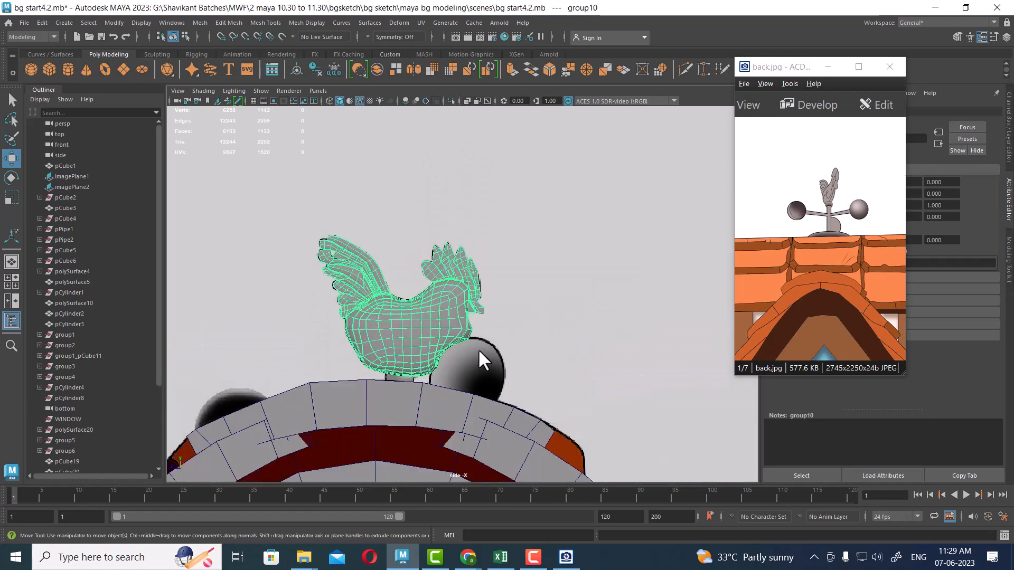
pyautogui.press('space')
pyautogui.moveTo(431, 337); pyautogui.dragTo(433, 362)
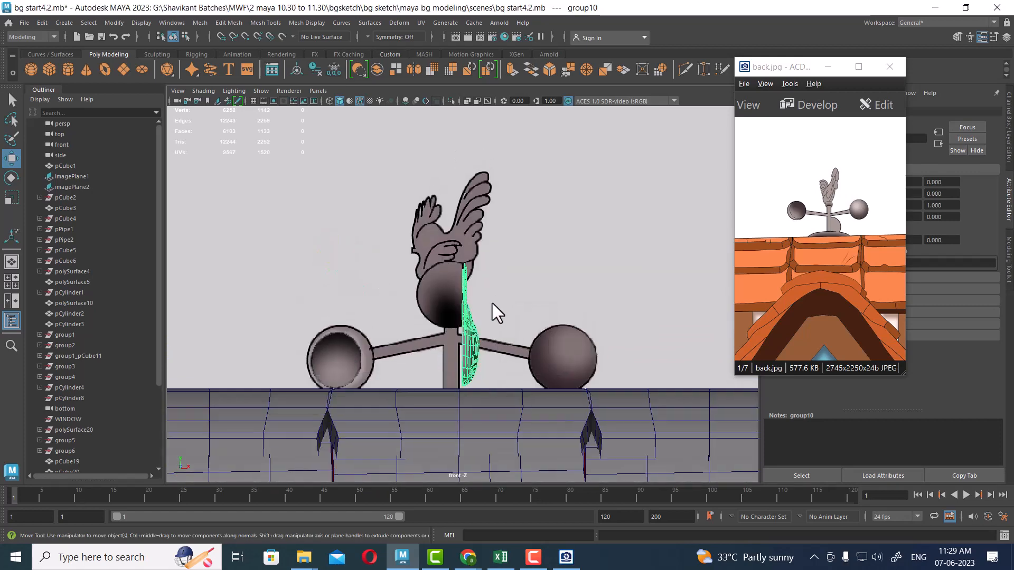
pyautogui.keyDown('alt'); pyautogui.moveTo(492, 303); pyautogui.dragTo(492, 318, button='middle'); pyautogui.keyUp('alt')
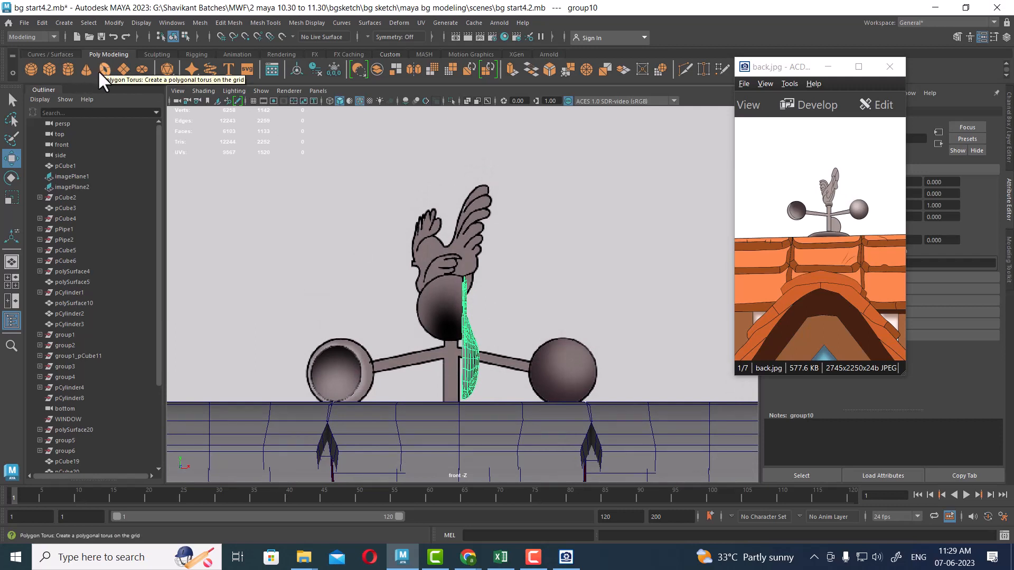
# Create a polygon cylinder and raise it to the weathervane on the roof ridge, at Translate Y 14.825.
pyautogui.click(68, 69)
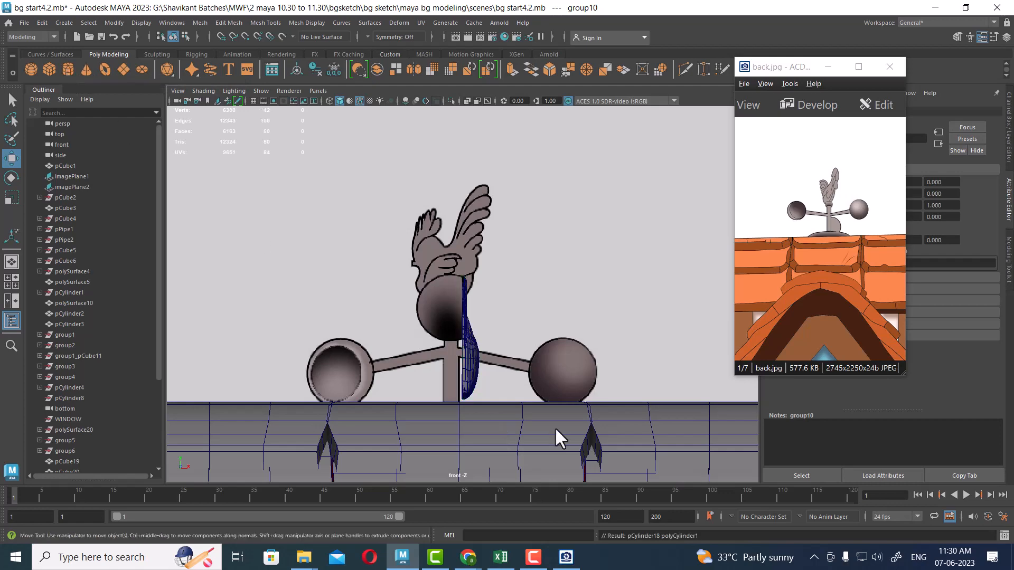
pyautogui.scroll(-10, 512, 375)
pyautogui.scroll(1, 479, 302)
pyautogui.moveTo(455, 364); pyautogui.dragTo(446, 201)
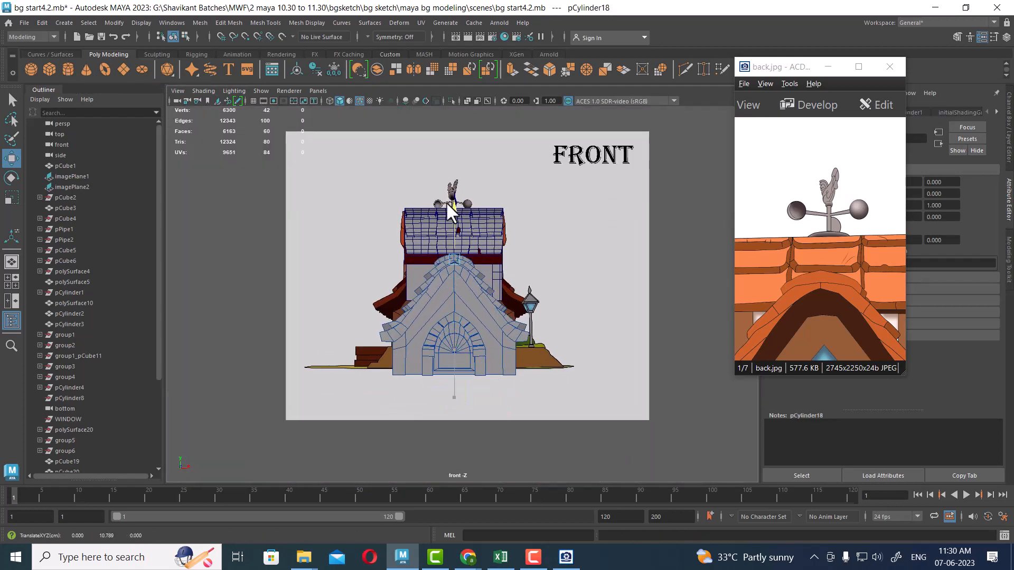
pyautogui.scroll(10, 509, 377)
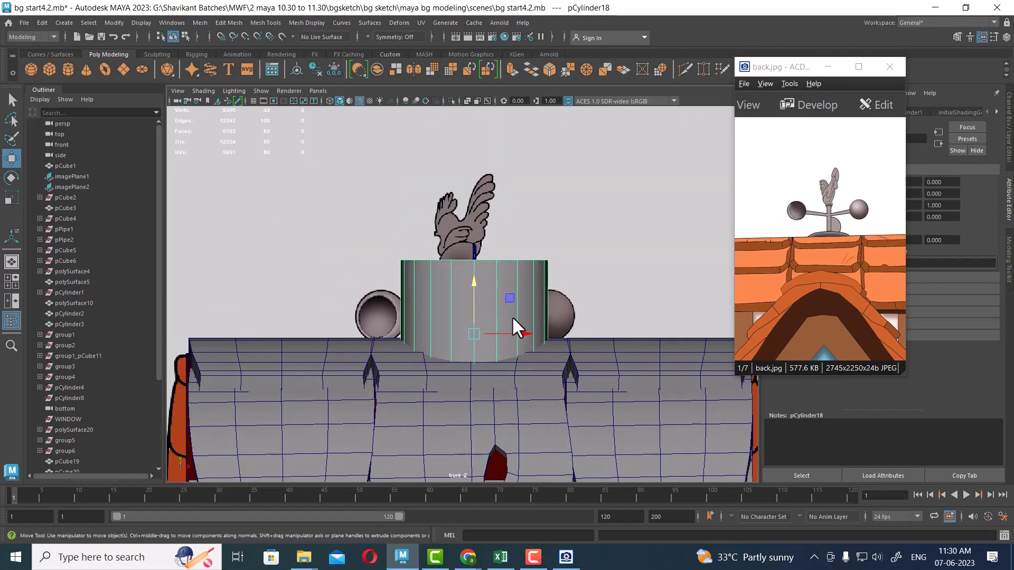
# Display the front view in wireframe, move the back.jpg viewer over the Outliner and show the cylinder's creation attributes in the Channel Box.
pyautogui.press('4')
pyautogui.moveTo(818, 69); pyautogui.dragTo(143, 127)
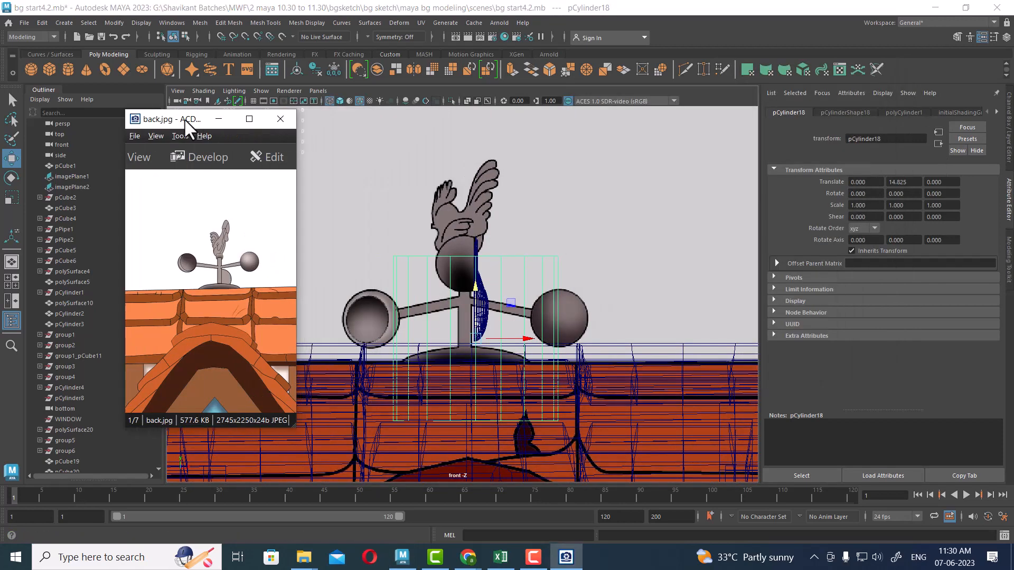
pyautogui.click(1006, 38)
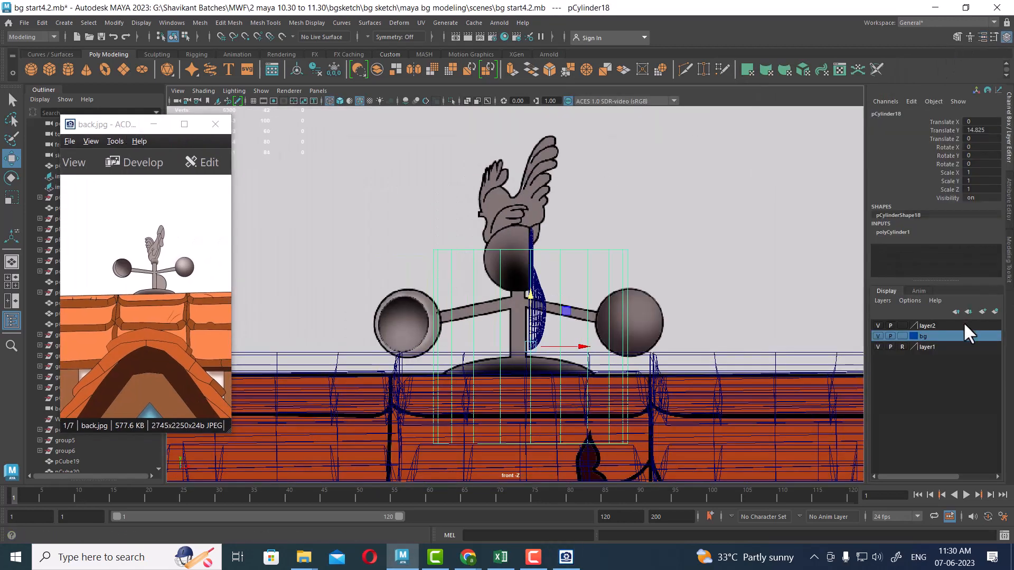
pyautogui.click(904, 236)
pyautogui.scroll(-1, 948, 262)
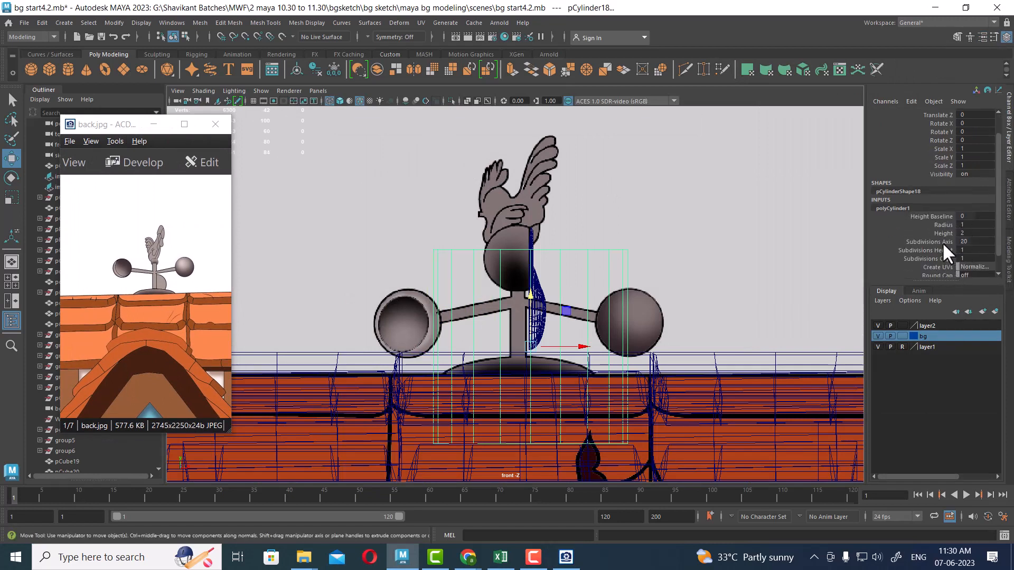
# Size the cylinder to radius 0.08 and height 1.37, and align it with the reference pole at Translate X -0.128, Y 14.77.
pyautogui.click(942, 225)
pyautogui.moveTo(864, 247); pyautogui.dragTo(611, 263, button='middle')
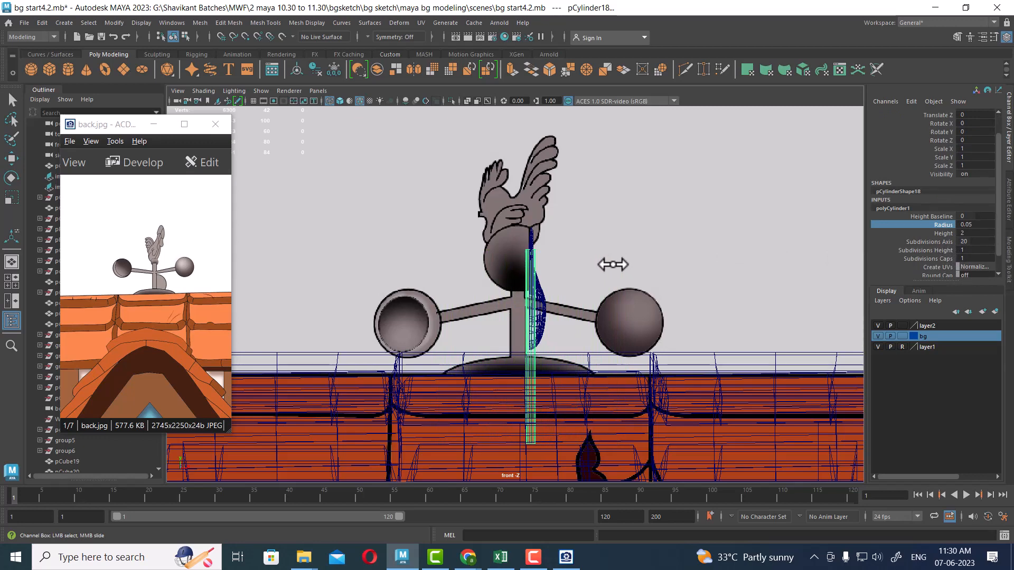
pyautogui.press('w')
pyautogui.scroll(3, 615, 284)
pyautogui.moveTo(541, 375); pyautogui.dragTo(520, 374)
pyautogui.moveTo(676, 272); pyautogui.dragTo(653, 282, button='middle')
pyautogui.click(944, 233)
pyautogui.press('w')
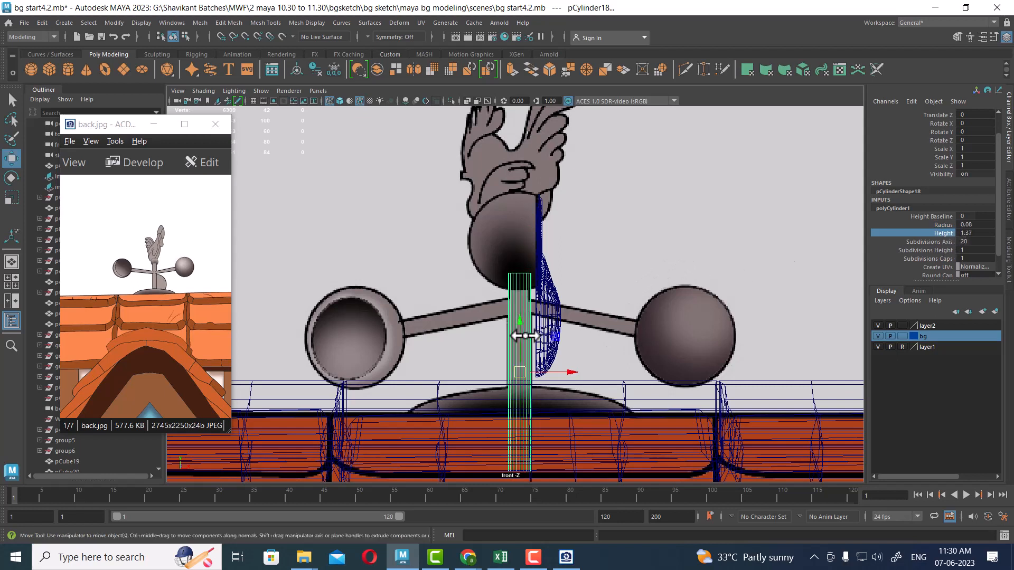
pyautogui.moveTo(517, 320); pyautogui.dragTo(515, 326, button='middle')
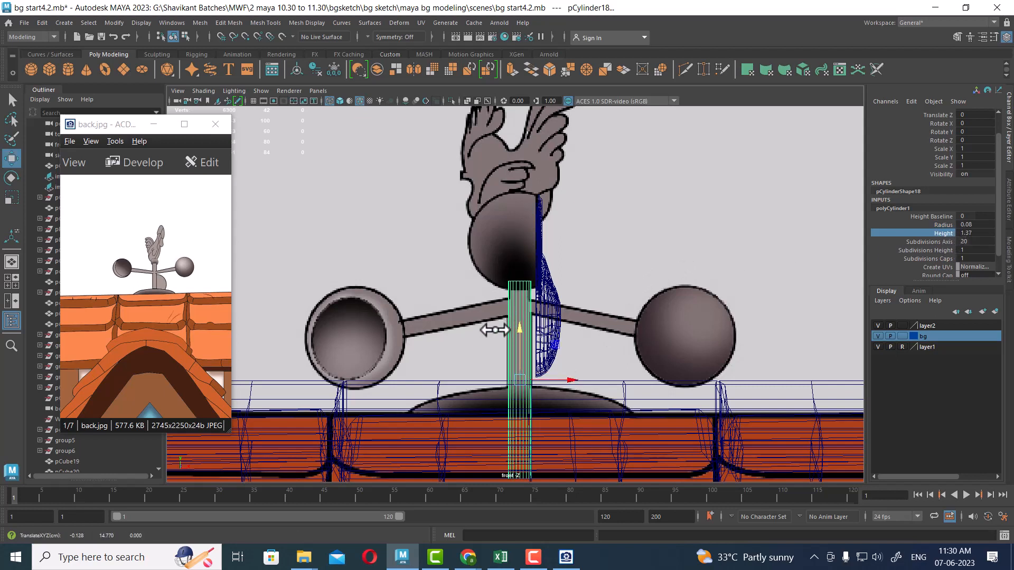
# Enlarge the weathervane in the back.jpg viewer and insert an edge loop around the pole just below its upper end.
pyautogui.click(123, 282)
pyautogui.scroll(3, 143, 278)
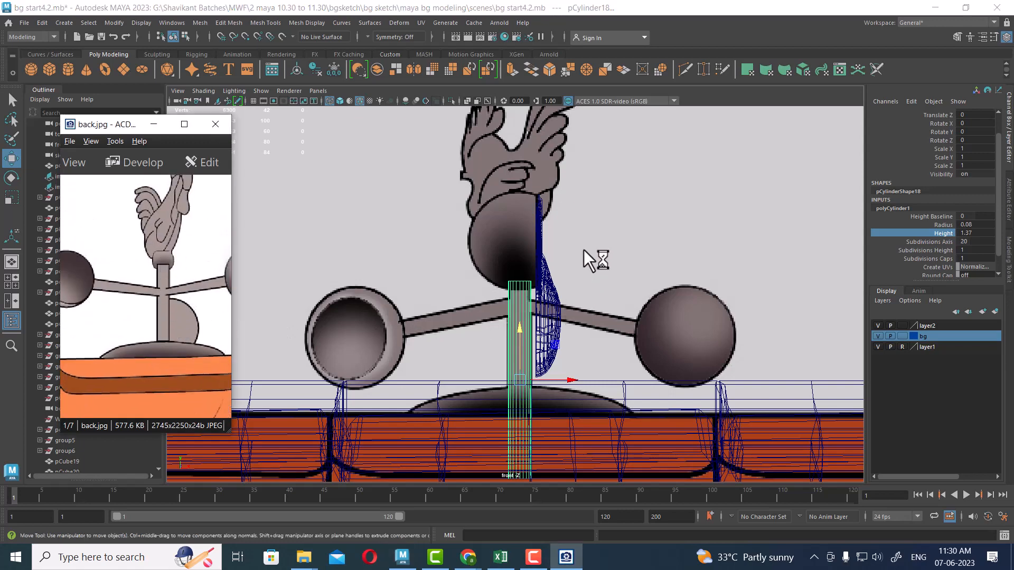
pyautogui.scroll(4, 593, 258)
pyautogui.keyDown('shift'); pyautogui.moveTo(683, 201); pyautogui.dragTo(628, 228, button='right'); pyautogui.keyUp('shift')
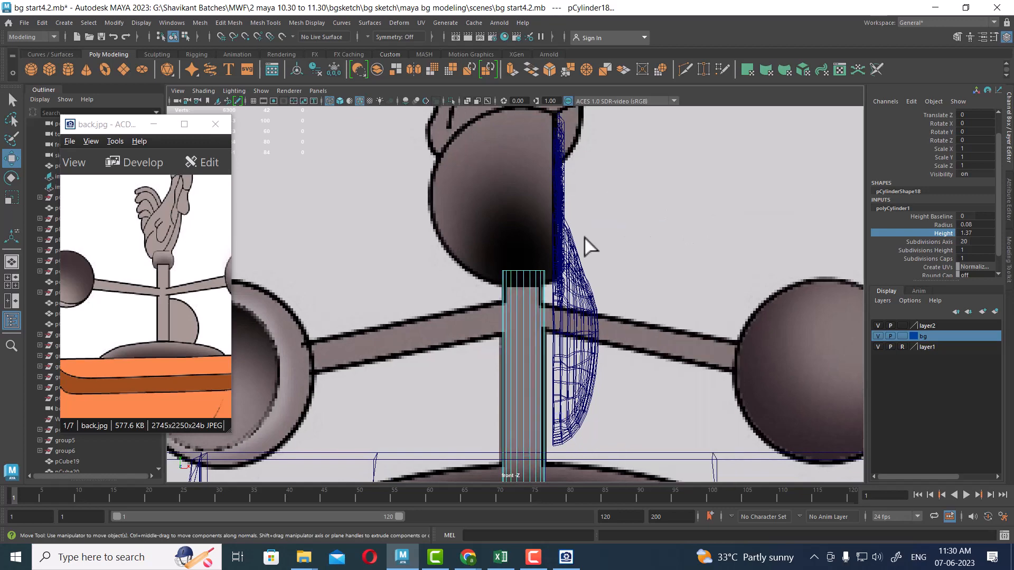
pyautogui.click(541, 299)
pyautogui.press('w')
pyautogui.scroll(1, 714, 250)
# Extrude the side faces above the new edge loop outward with Local Translate Z 0.02 to form the pole's collar.
pyautogui.moveTo(700, 178); pyautogui.dragTo(698, 208, button='right')
pyautogui.moveTo(479, 283); pyautogui.dragTo(646, 216)
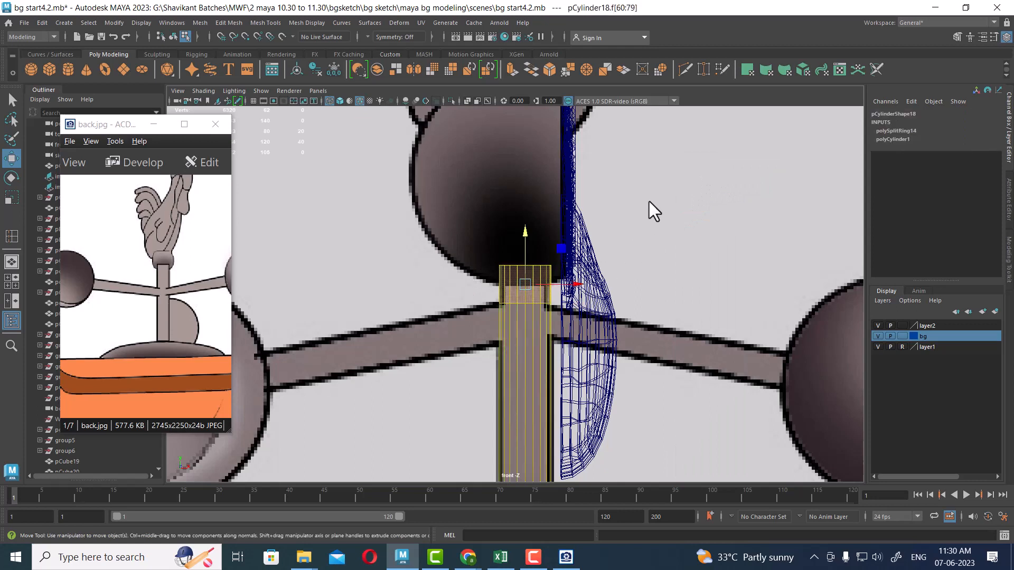
pyautogui.keyDown('shift'); pyautogui.moveTo(652, 192); pyautogui.dragTo(652, 226, button='right'); pyautogui.keyUp('shift')
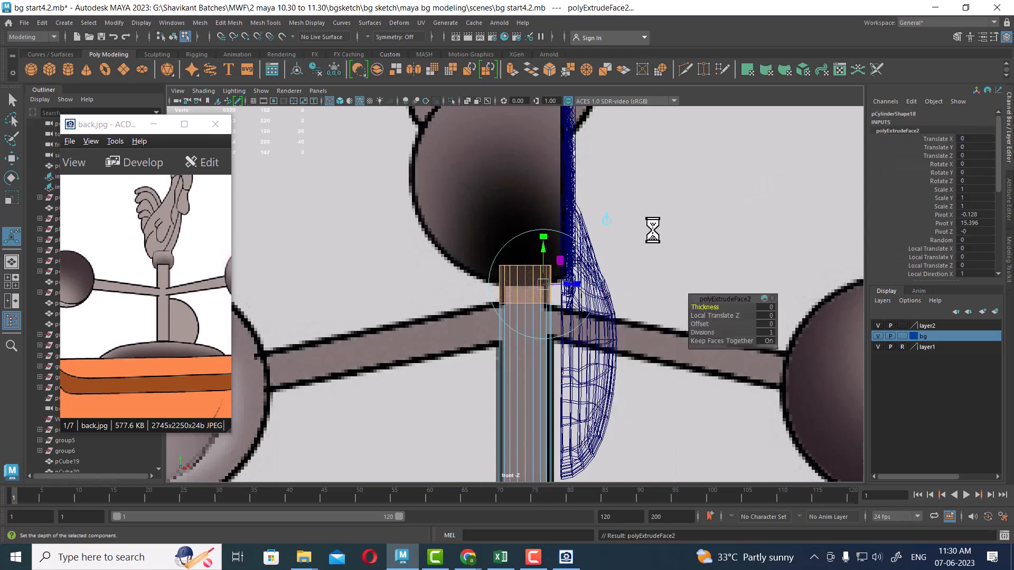
pyautogui.moveTo(719, 316); pyautogui.dragTo(725, 315)
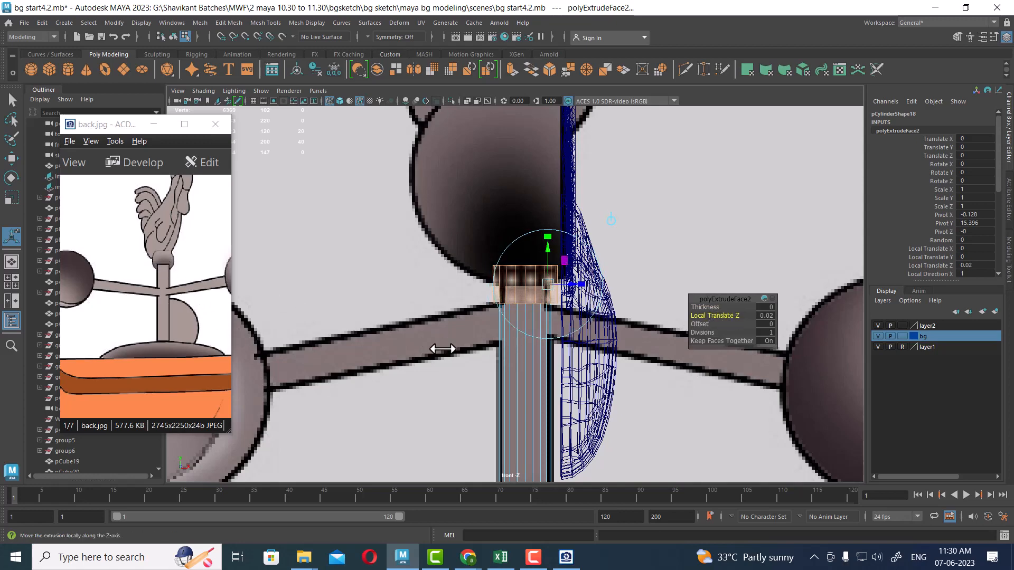
pyautogui.moveTo(533, 242); pyautogui.dragTo(686, 170, button='right')
pyautogui.click(652, 305)
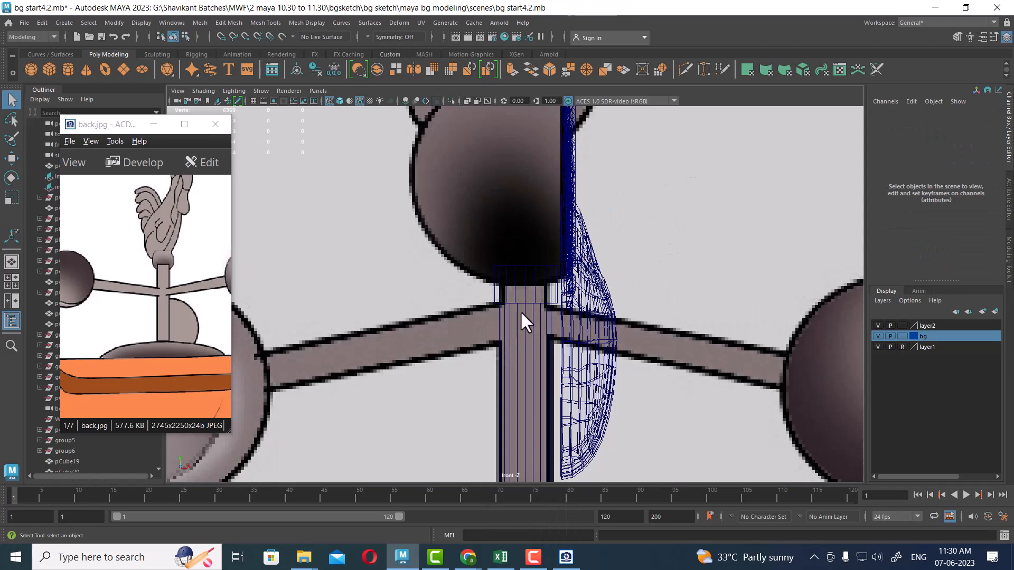
# Select the whole rooster group and center its pivot.
pyautogui.scroll(-3, 521, 310)
pyautogui.click(556, 290)
pyautogui.hotkey('ctrl', 'g')
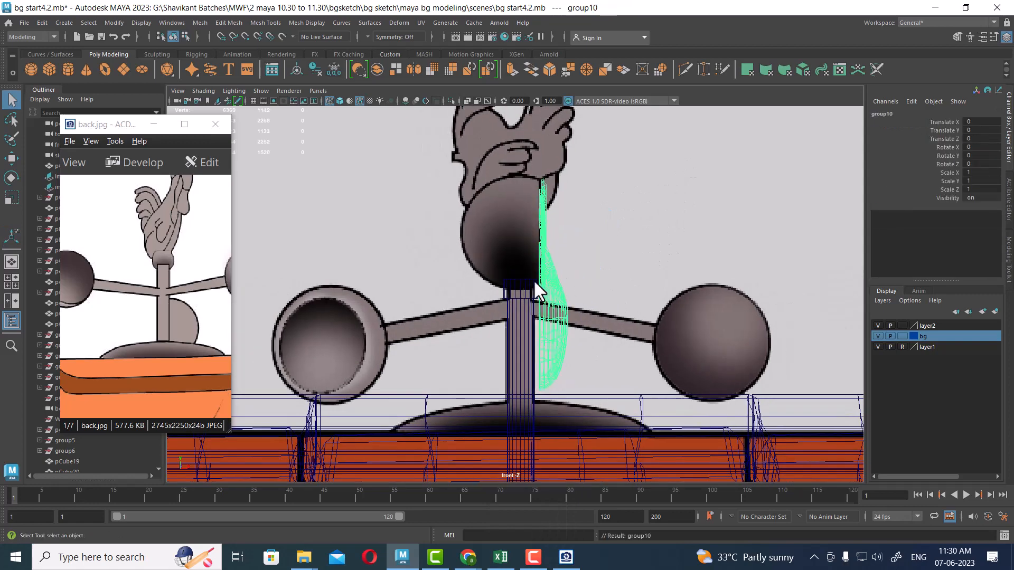
pyautogui.press('w')
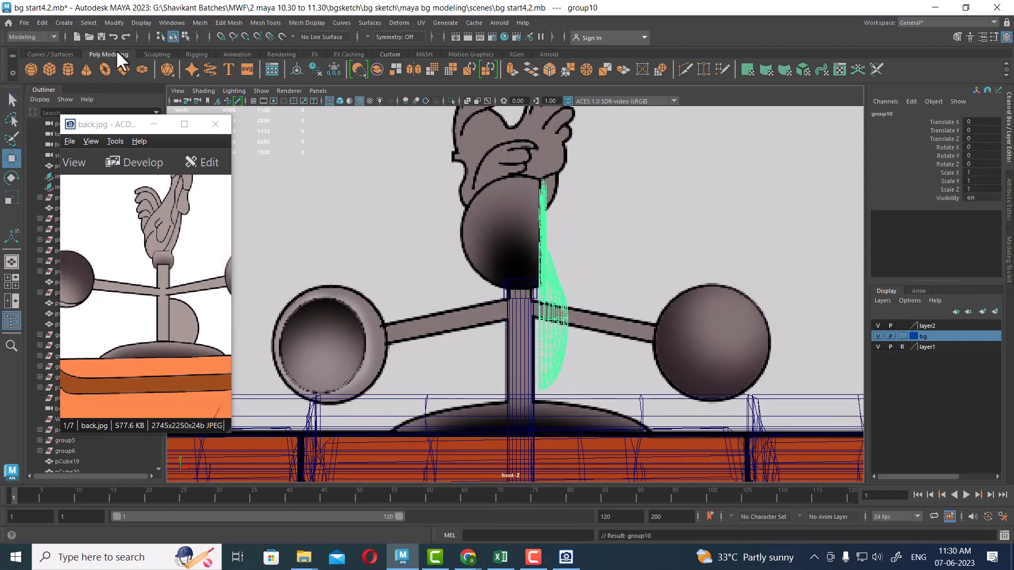
pyautogui.click(113, 22)
pyautogui.click(177, 102)
# Move the rooster group onto the pole's collar, at Translate X -0.123 and Translate Y 0.627.
pyautogui.scroll(-1, 541, 293)
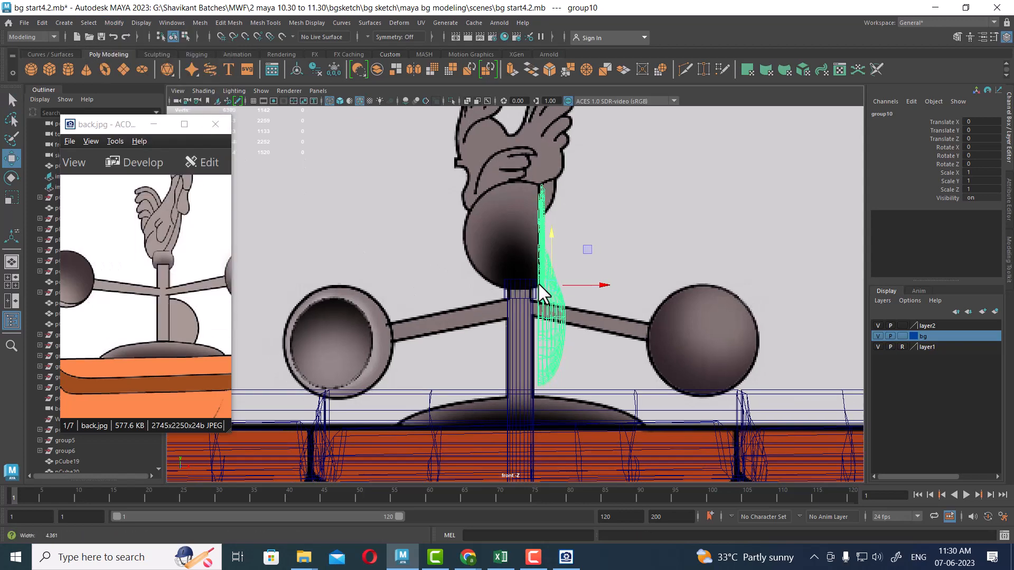
pyautogui.moveTo(559, 246); pyautogui.dragTo(534, 112)
pyautogui.scroll(-2, 531, 186)
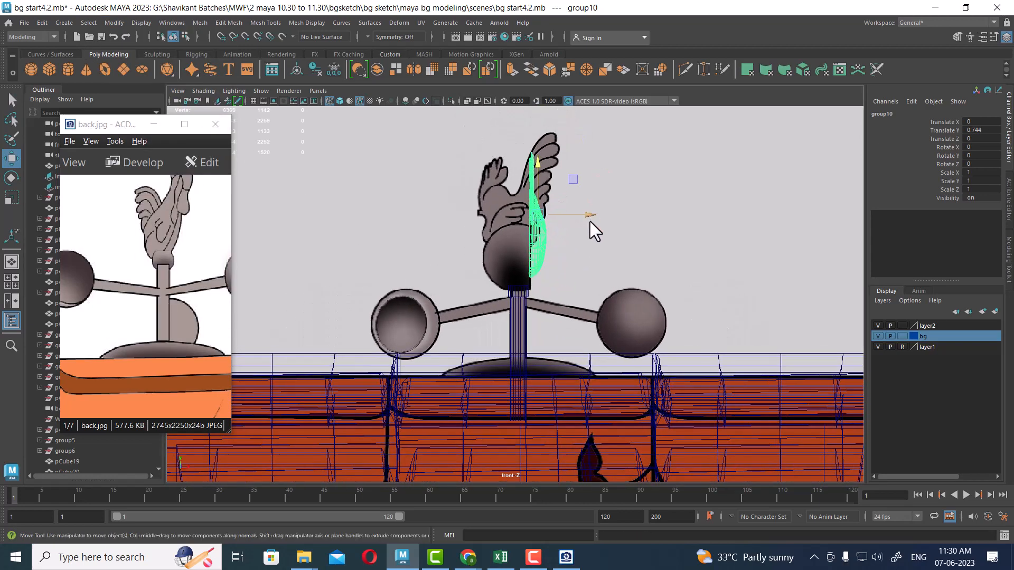
pyautogui.moveTo(590, 218); pyautogui.dragTo(578, 216)
pyautogui.scroll(2, 552, 236)
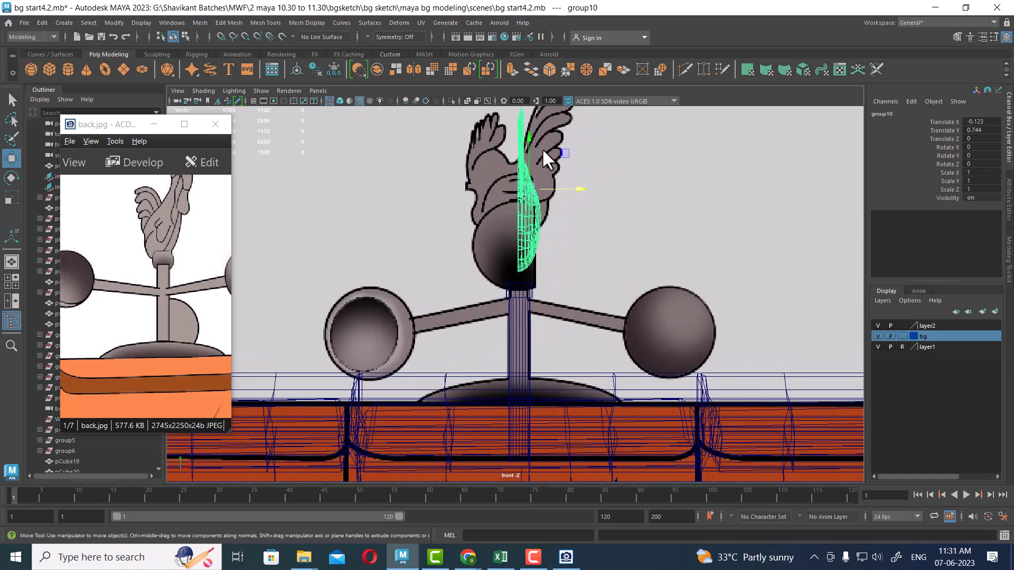
pyautogui.moveTo(526, 138); pyautogui.dragTo(524, 151)
pyautogui.scroll(-2, 556, 217)
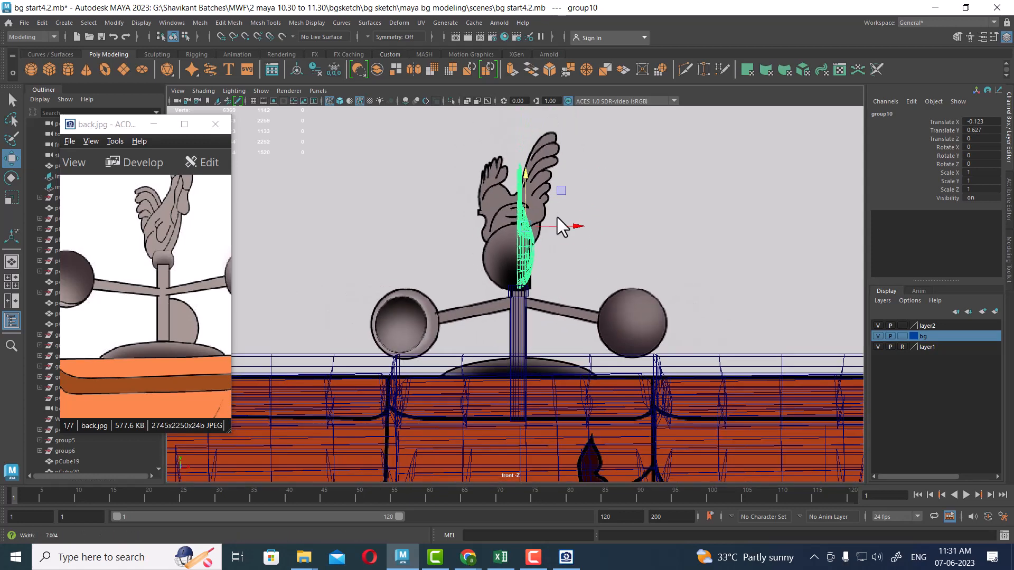
pyautogui.scroll(-1, 556, 217)
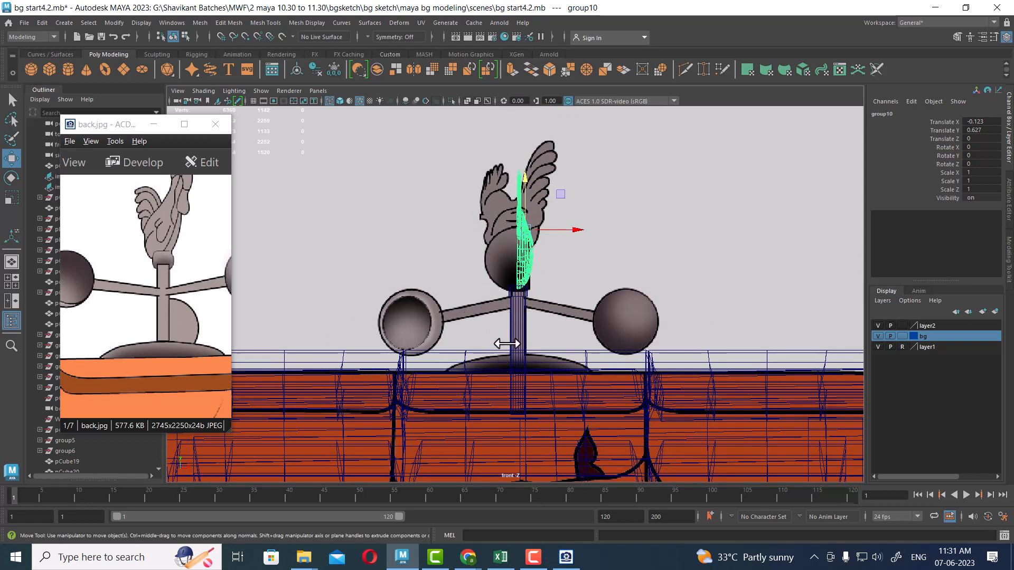
# Duplicate the pole, raise the copy to Translate Y 15.707 and lay it horizontal with Rotate Z -90.
pyautogui.click(520, 317)
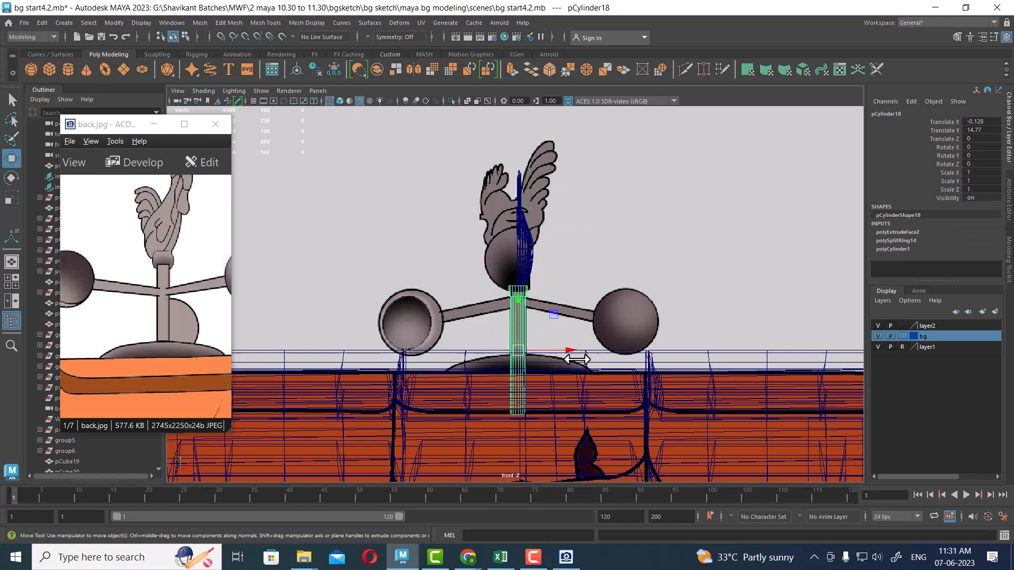
pyautogui.scroll(2, 576, 359)
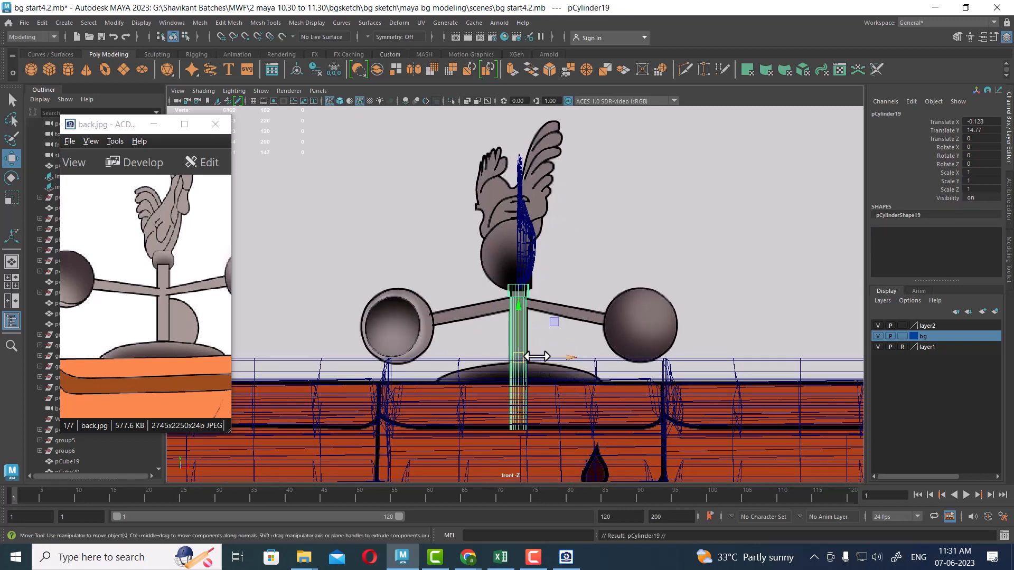
pyautogui.press('e')
pyautogui.press('w')
pyautogui.moveTo(518, 318); pyautogui.dragTo(580, 261)
pyautogui.press('e')
pyautogui.doubleClick(992, 164)
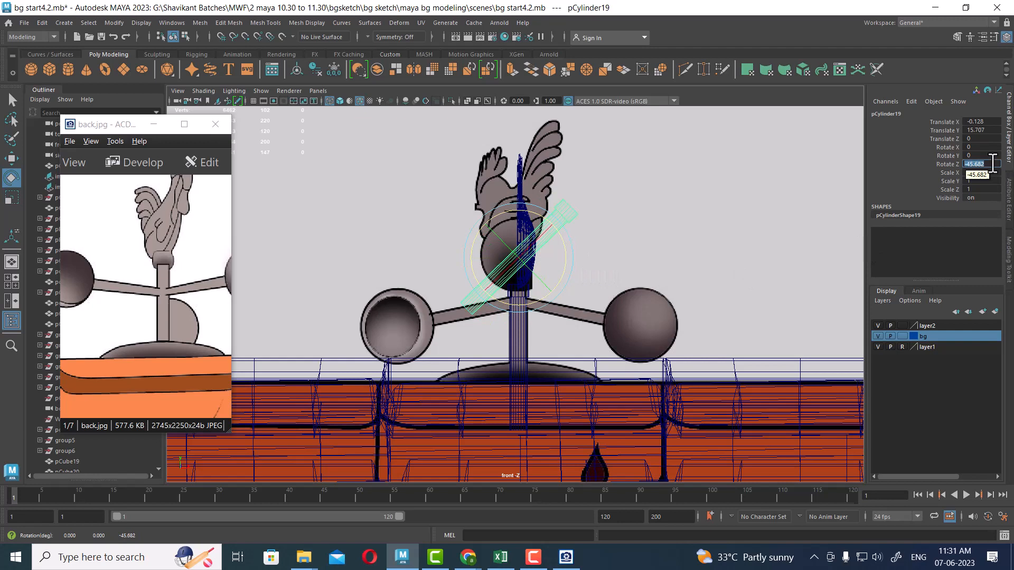
pyautogui.write('90')
pyautogui.press('Return')
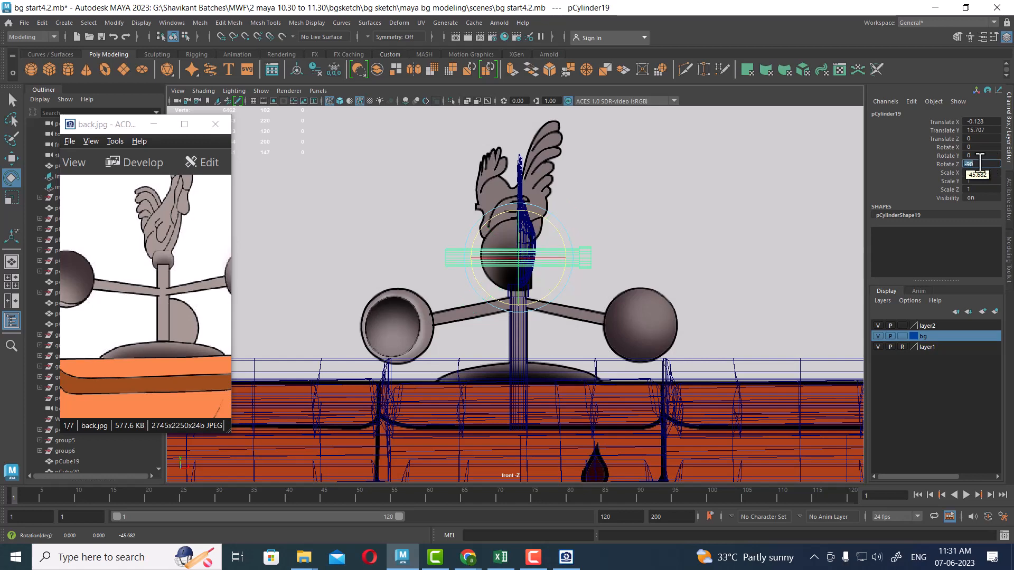
# Move the horizontal arm to one side of the weathervane pole, at Translate X 0.996 and Translate Y 15.576.
pyautogui.scroll(1, 586, 317)
pyautogui.press('w')
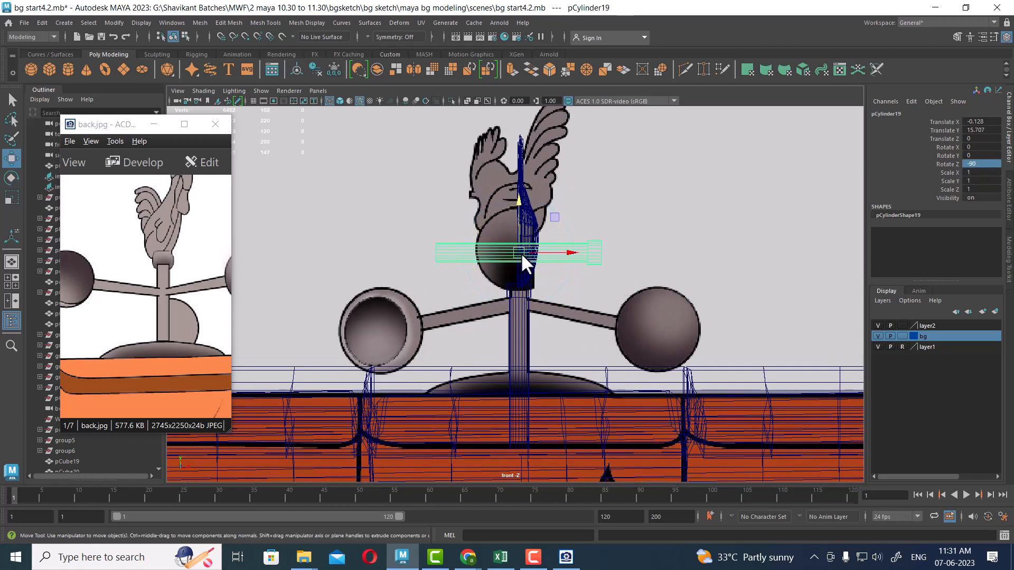
pyautogui.moveTo(524, 255); pyautogui.dragTo(644, 277)
pyautogui.scroll(1, 643, 316)
# Place the horizontal arm's pivot at the centre of its plain end cap, opposite the collared end.
pyautogui.press('space')
pyautogui.press('f')
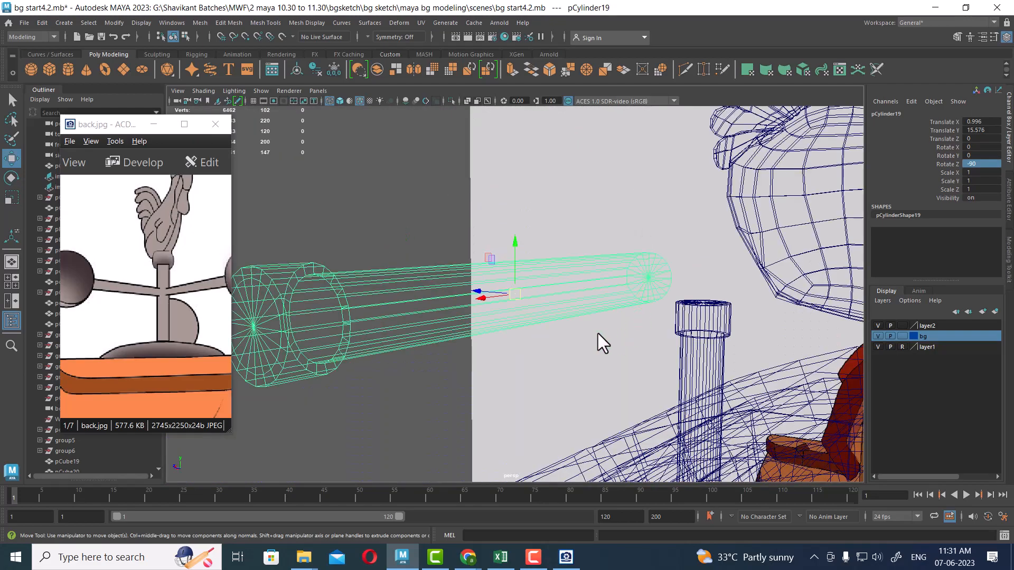
pyautogui.moveTo(597, 333)
pyautogui.keyDown('alt'); pyautogui.mouseDown()
pyautogui.moveTo(588, 336)
pyautogui.moveTo(787, 334)
pyautogui.moveTo(563, 353)
pyautogui.moveTo(665, 318)
pyautogui.moveTo(589, 334)
pyautogui.mouseUp(); pyautogui.keyUp('alt')
pyautogui.press('5')
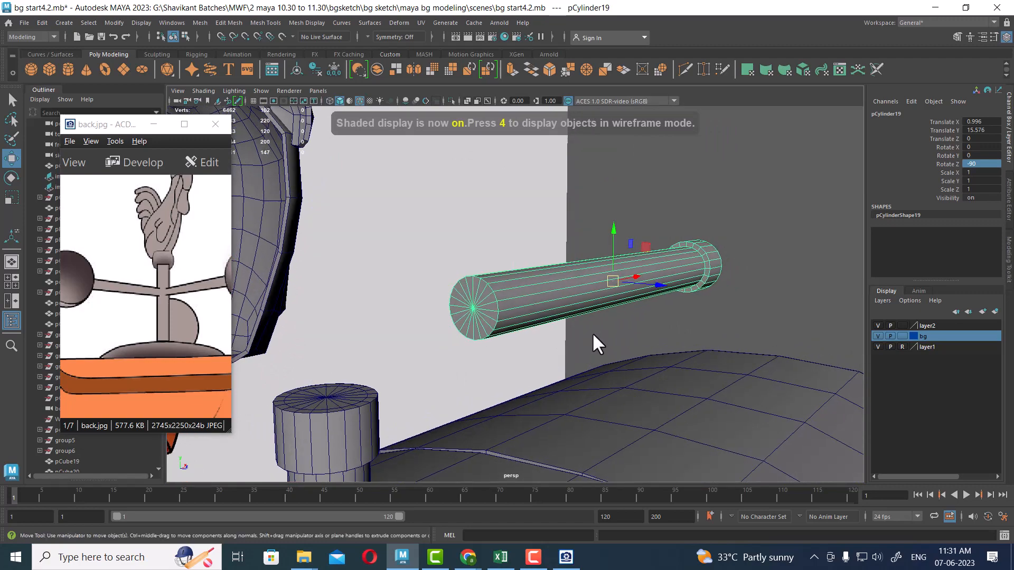
pyautogui.press('d')
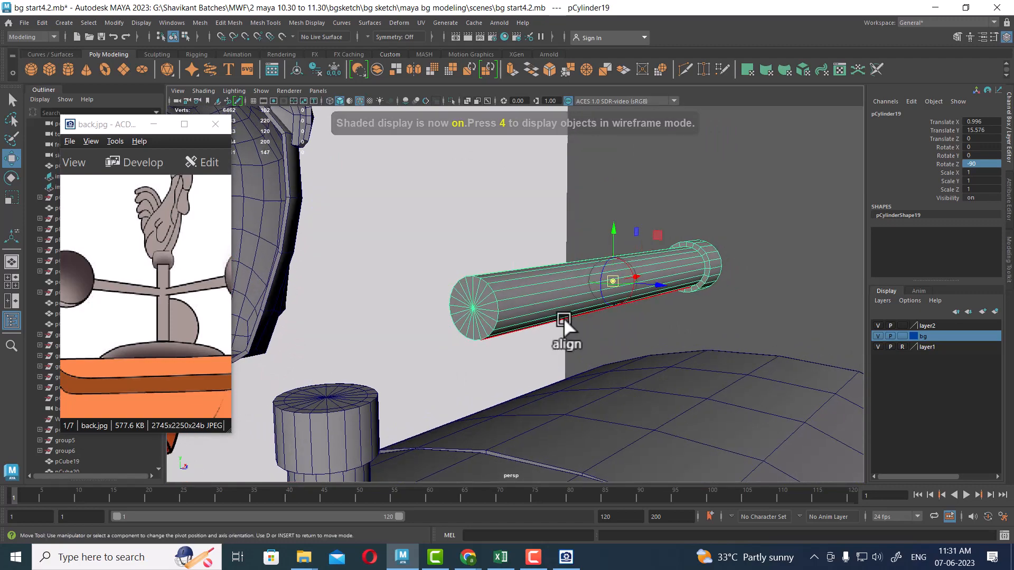
pyautogui.click(471, 304)
pyautogui.keyDown('alt'); pyautogui.moveTo(565, 322); pyautogui.dragTo(465, 269); pyautogui.keyUp('alt')
pyautogui.keyDown('alt'); pyautogui.moveTo(516, 363); pyautogui.dragTo(567, 323, button='middle'); pyautogui.keyUp('alt')
# Enlarge the weathervane reference, look at the back1.jpg line drawing and close the image viewer.
pyautogui.moveTo(150, 307); pyautogui.dragTo(114, 280)
pyautogui.click(185, 127)
pyautogui.scroll(-1, 322, 338)
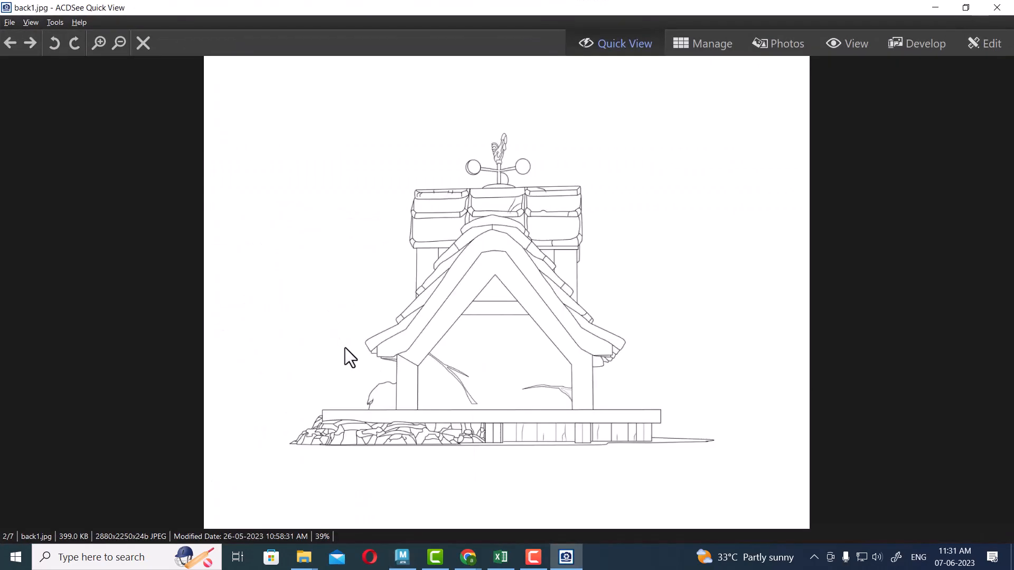
pyautogui.click(982, 6)
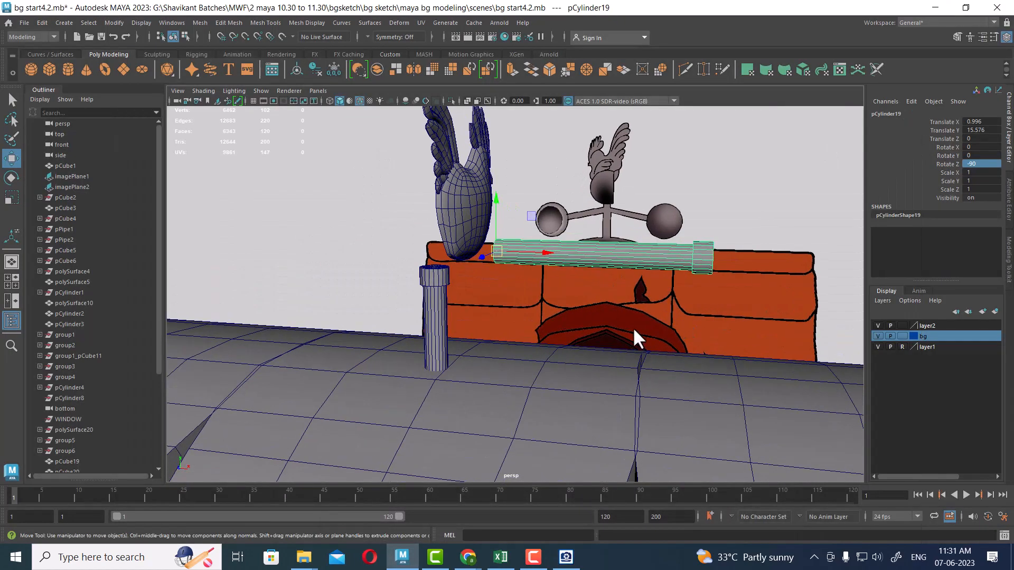
# Create a polygon sphere and move it above the roof, to Translate X 4.042 and Translate Y 18.053.
pyautogui.click(28, 71)
pyautogui.press('a')
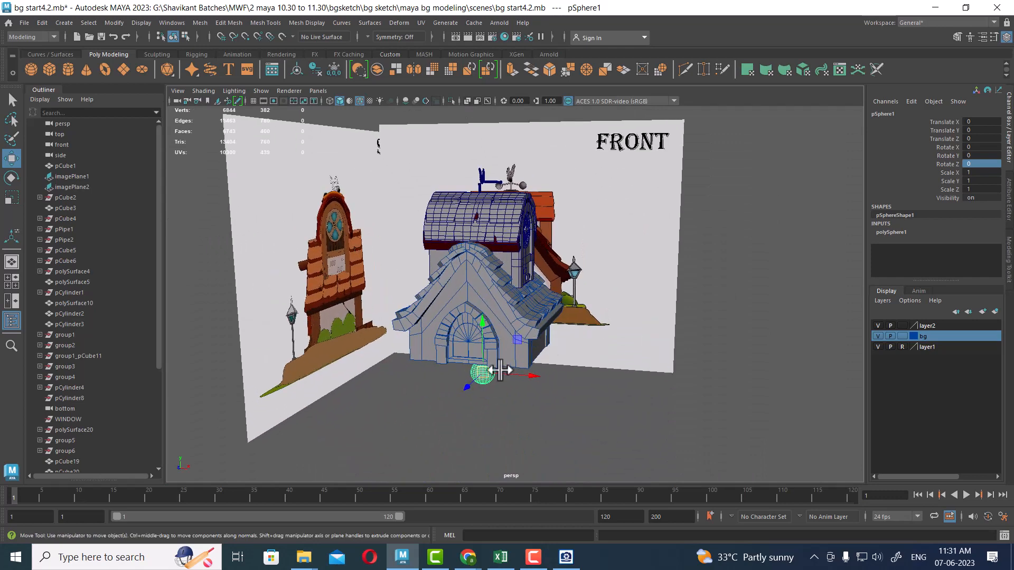
pyautogui.press('space')
pyautogui.moveTo(537, 318); pyautogui.dragTo(552, 350)
pyautogui.scroll(-10, 605, 350)
pyautogui.keyDown('alt'); pyautogui.moveTo(559, 346); pyautogui.dragTo(560, 251, button='middle'); pyautogui.keyUp('alt')
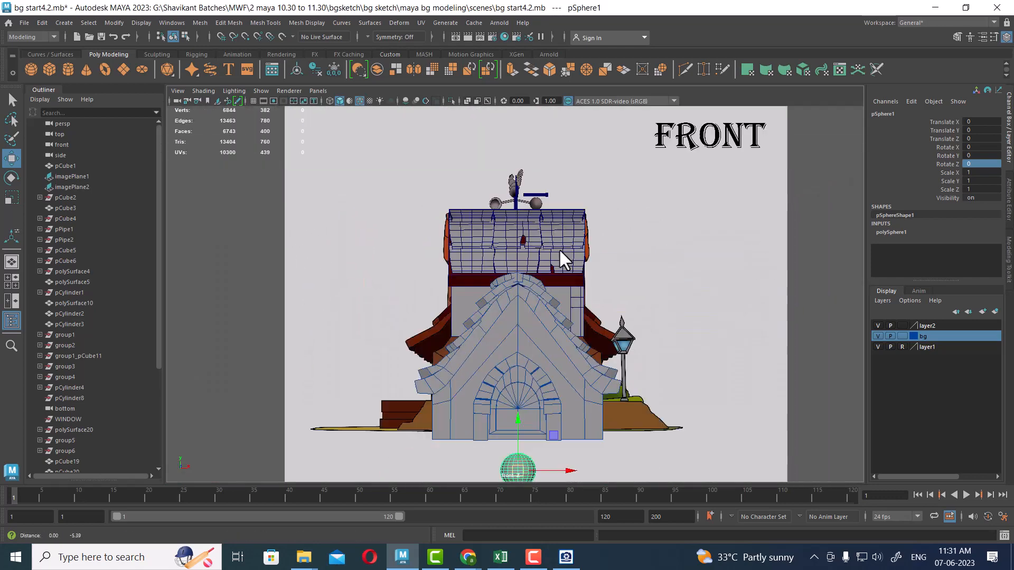
pyautogui.moveTo(517, 468); pyautogui.dragTo(572, 157)
pyautogui.scroll(3, 524, 185)
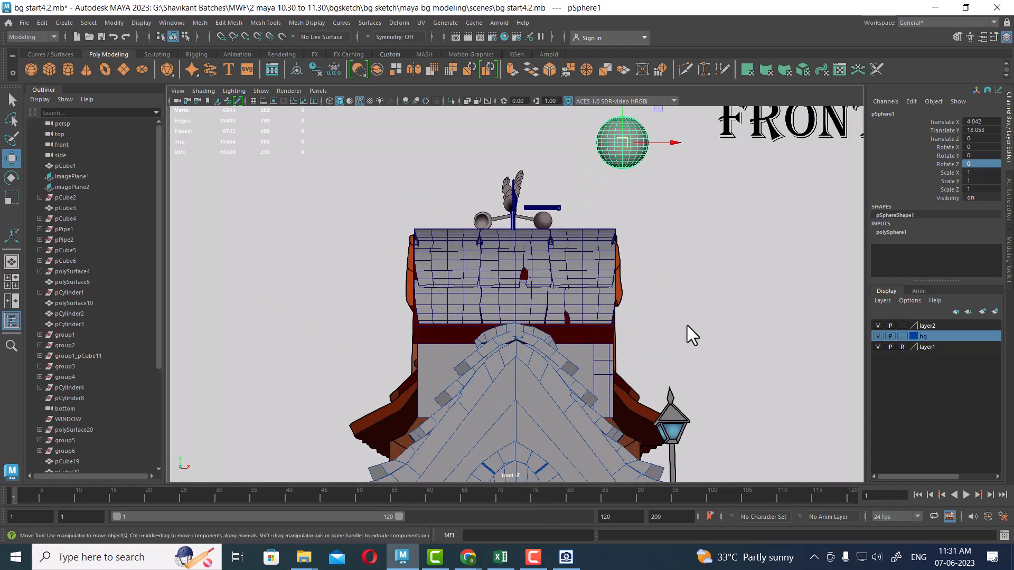
# Turn the sphere sideways by setting its Rotate Z to 90.
pyautogui.scroll(5, 686, 326)
pyautogui.press('e')
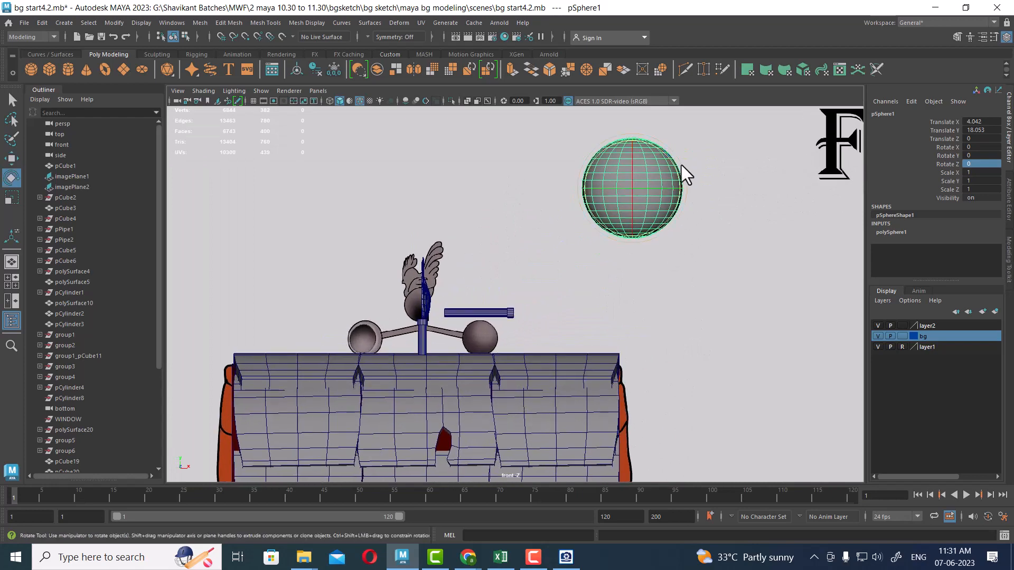
pyautogui.moveTo(669, 165); pyautogui.dragTo(668, 222)
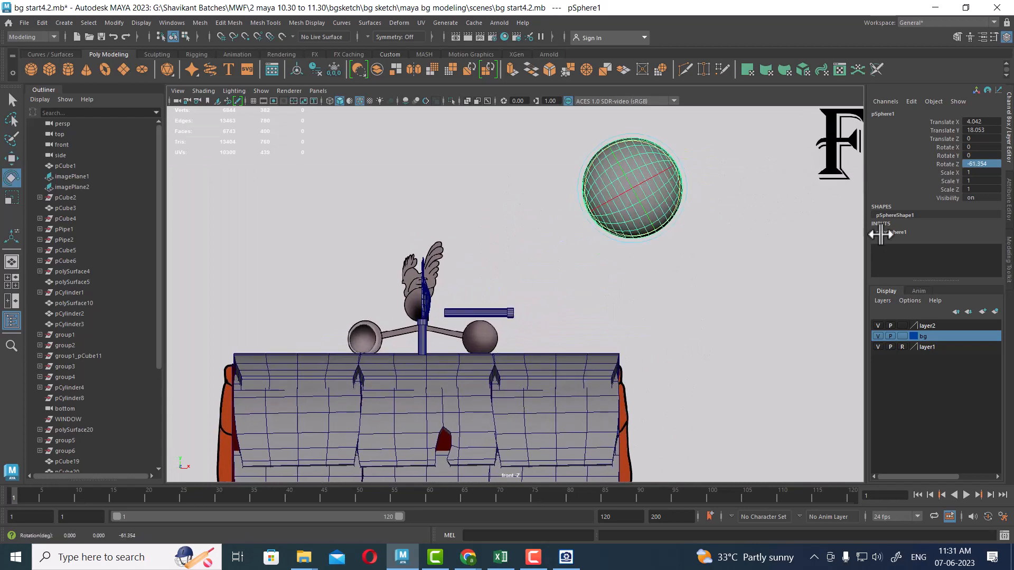
pyautogui.click(982, 164)
pyautogui.write('90')
pyautogui.press('Return')
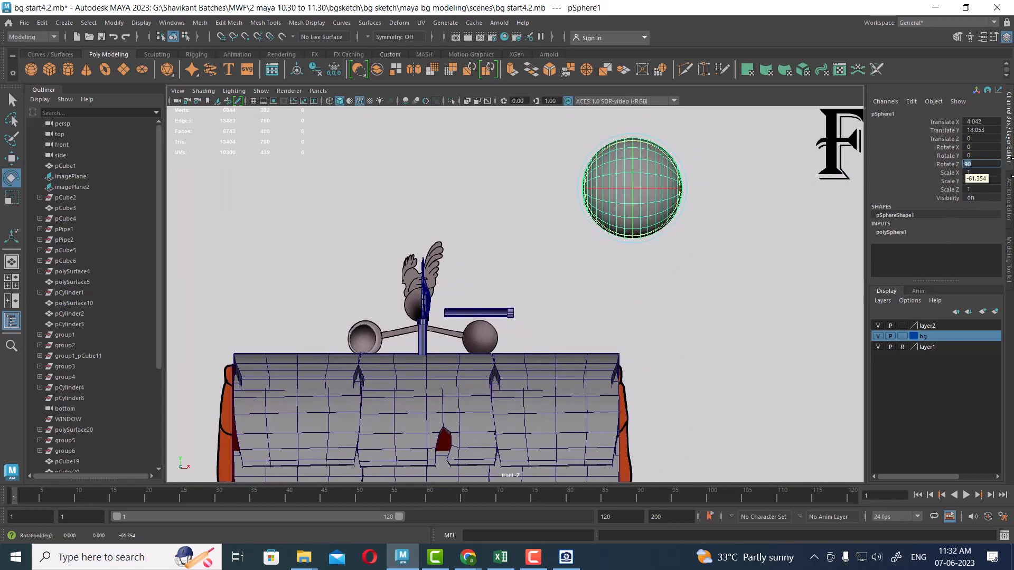
# Delete the half of the sphere's faces facing away from the weathervane and select the remaining half-sphere as an object.
pyautogui.keyDown('alt'); pyautogui.moveTo(588, 235); pyautogui.dragTo(585, 290, button='middle'); pyautogui.keyUp('alt')
pyautogui.scroll(1, 623, 273)
pyautogui.moveTo(638, 162); pyautogui.dragTo(638, 190, button='right')
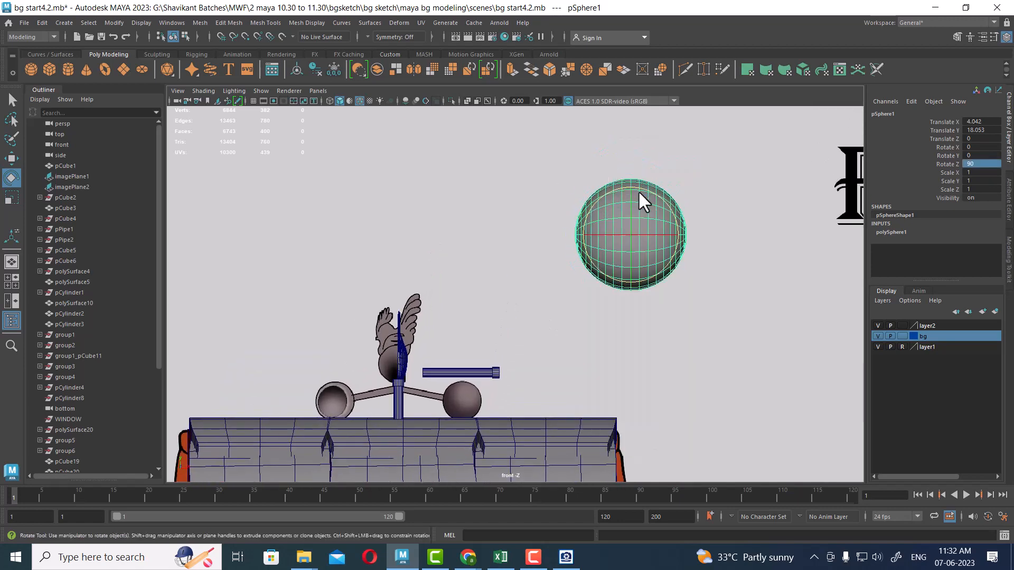
pyautogui.click(716, 184)
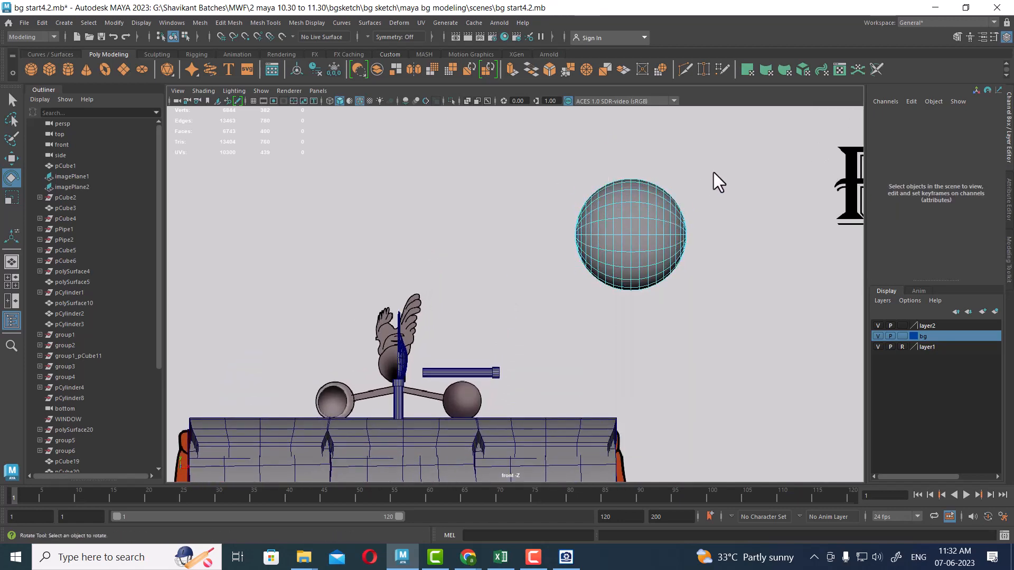
pyautogui.moveTo(713, 172); pyautogui.dragTo(636, 337)
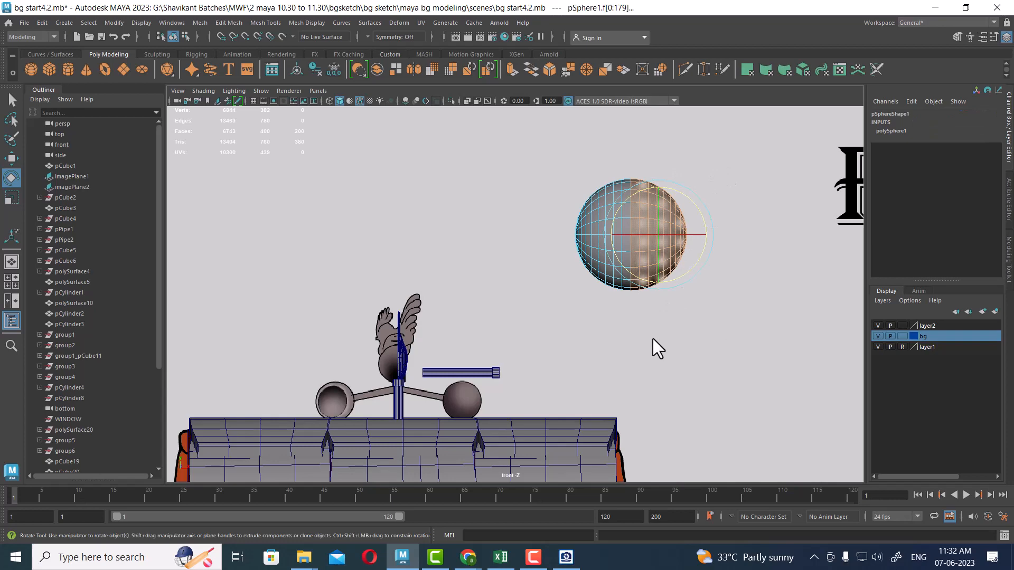
pyautogui.press('Delete')
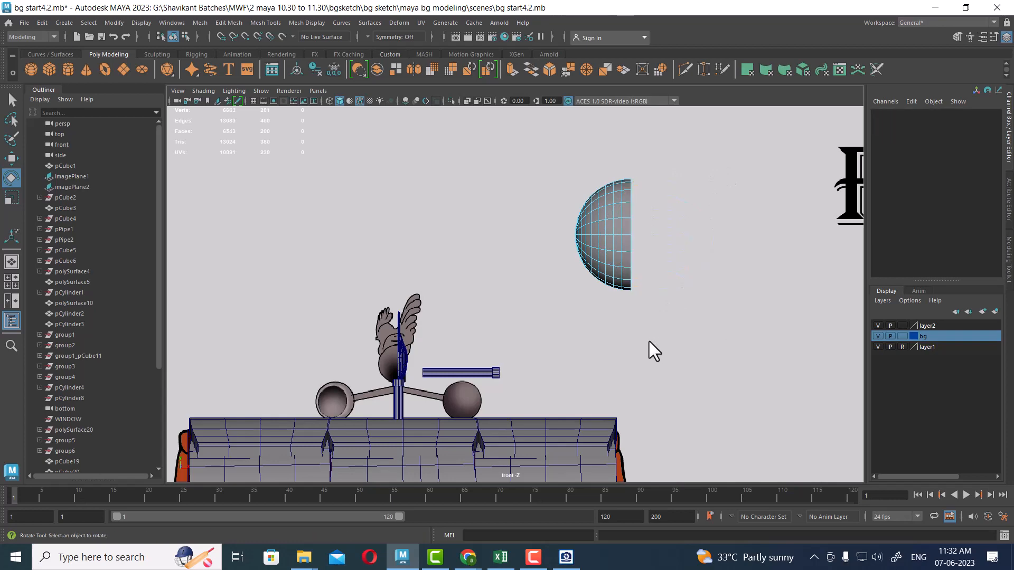
pyautogui.click(610, 236)
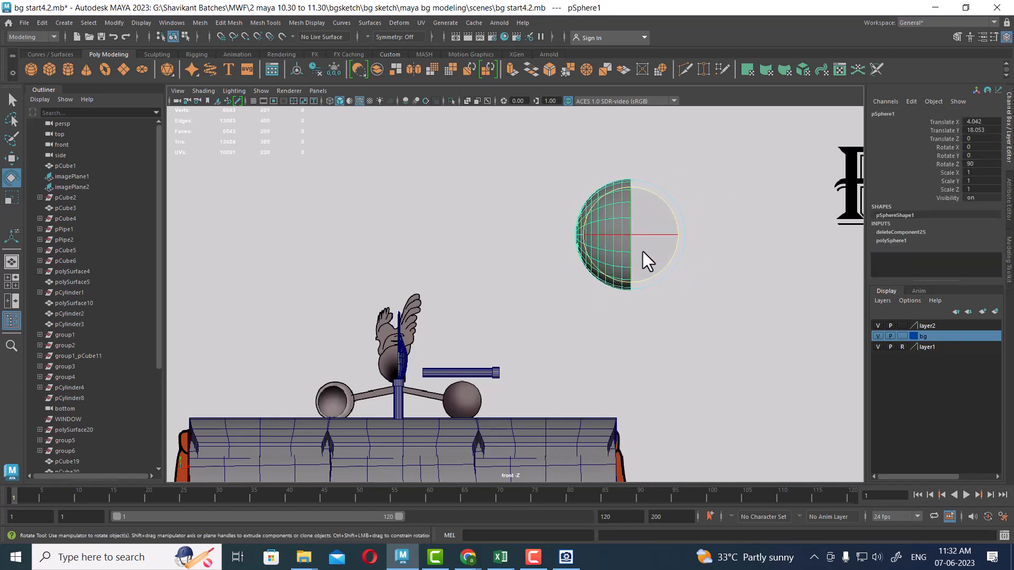
# Try to snap the half-sphere's pivot to the pole vertex of its dome.
pyautogui.press('w')
pyautogui.scroll(3, 613, 241)
pyautogui.keyDown('alt'); pyautogui.moveTo(625, 239); pyautogui.dragTo(618, 279, button='middle'); pyautogui.keyUp('alt')
pyautogui.keyDown('alt'); pyautogui.moveTo(624, 325); pyautogui.dragTo(626, 248, button='middle'); pyautogui.keyUp('alt')
pyautogui.scroll(1, 626, 285)
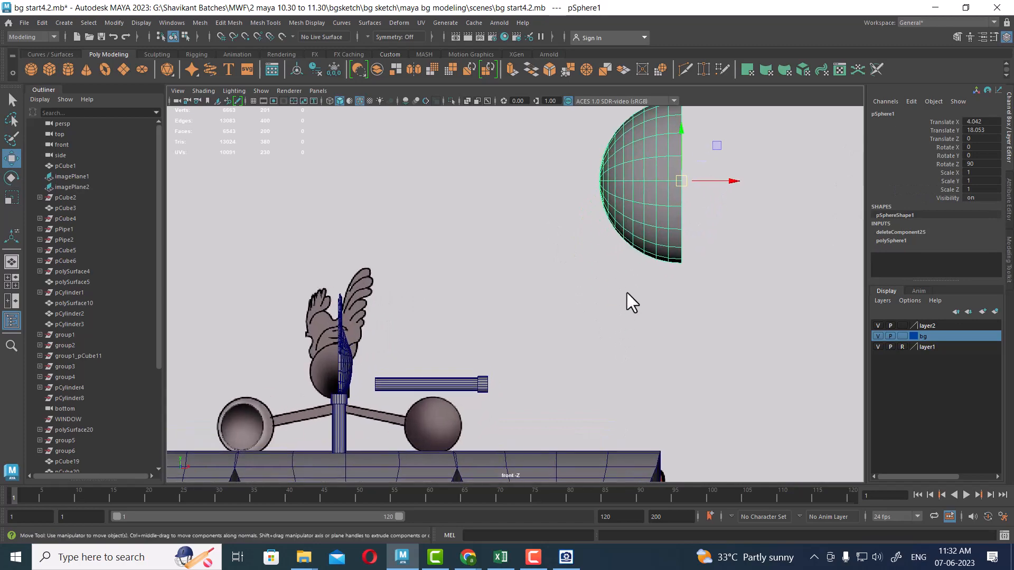
pyautogui.press('space')
pyautogui.moveTo(626, 306); pyautogui.dragTo(618, 204)
pyautogui.keyDown('alt'); pyautogui.moveTo(477, 208); pyautogui.dragTo(521, 203); pyautogui.keyUp('alt')
pyautogui.keyDown('alt'); pyautogui.moveTo(522, 202); pyautogui.dragTo(515, 301, button='middle'); pyautogui.keyUp('alt')
pyautogui.keyDown('alt'); pyautogui.moveTo(515, 301); pyautogui.dragTo(643, 394, button='right'); pyautogui.keyUp('alt')
pyautogui.keyDown('alt'); pyautogui.moveTo(493, 216); pyautogui.dragTo(557, 335, button='middle'); pyautogui.keyUp('alt')
pyautogui.keyDown('alt'); pyautogui.moveTo(557, 336); pyautogui.dragTo(584, 360, button='right'); pyautogui.keyUp('alt')
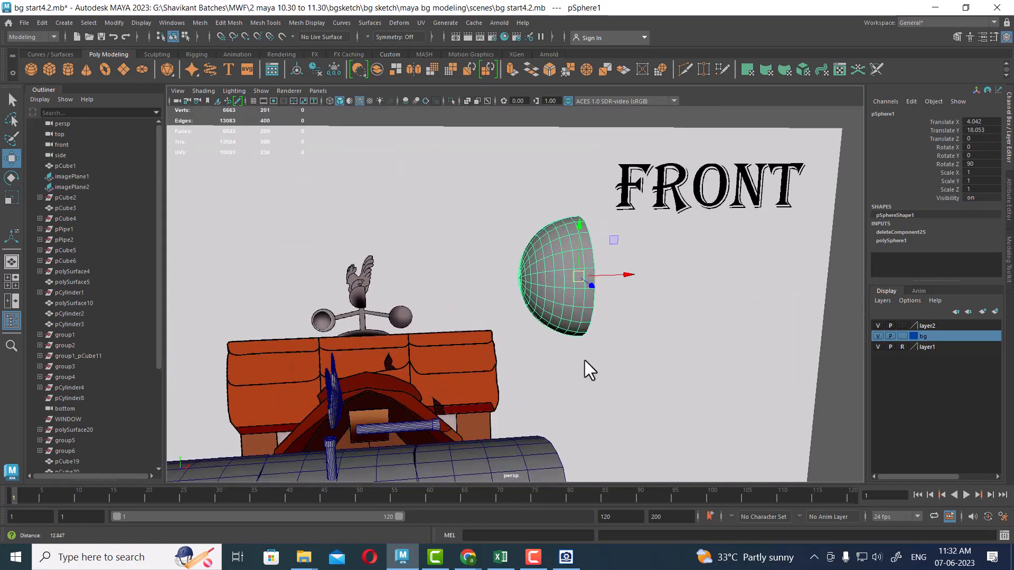
pyautogui.keyDown('alt'); pyautogui.moveTo(585, 360); pyautogui.dragTo(623, 327); pyautogui.keyUp('alt')
pyautogui.press('d')
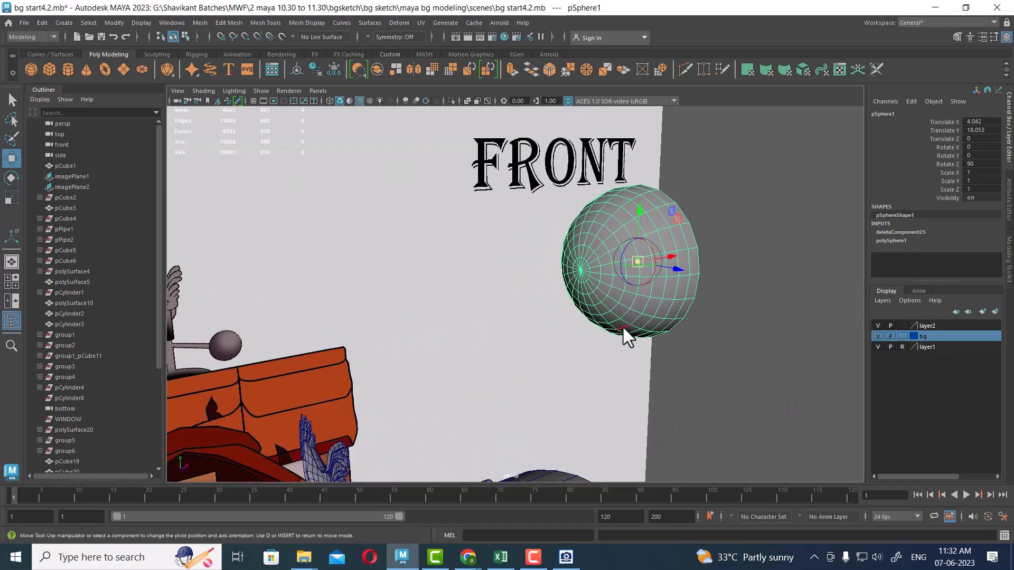
pyautogui.press('v')
pyautogui.click(581, 268)
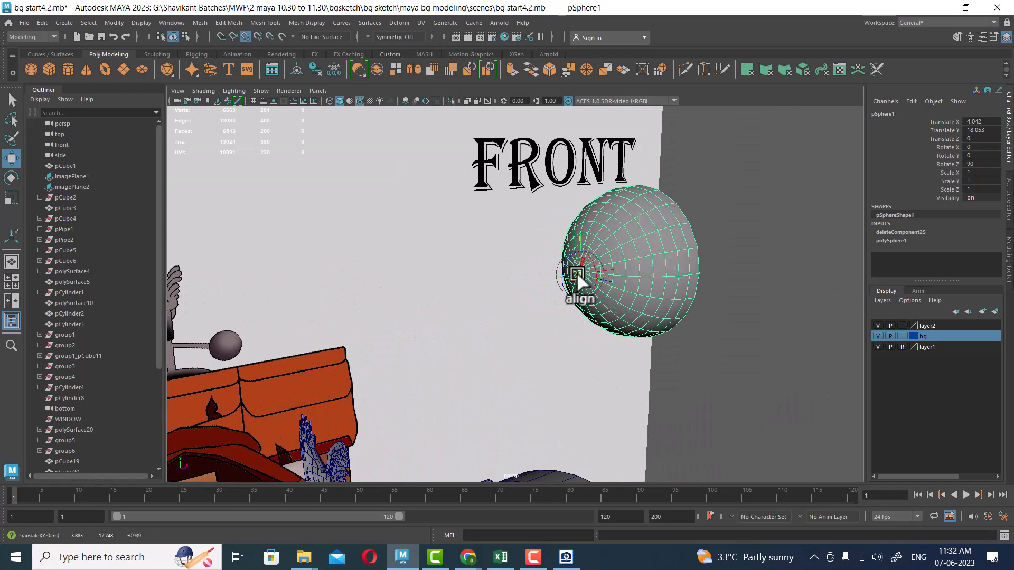
pyautogui.press('d')
pyautogui.keyDown('alt'); pyautogui.moveTo(689, 337); pyautogui.dragTo(564, 287); pyautogui.keyUp('alt')
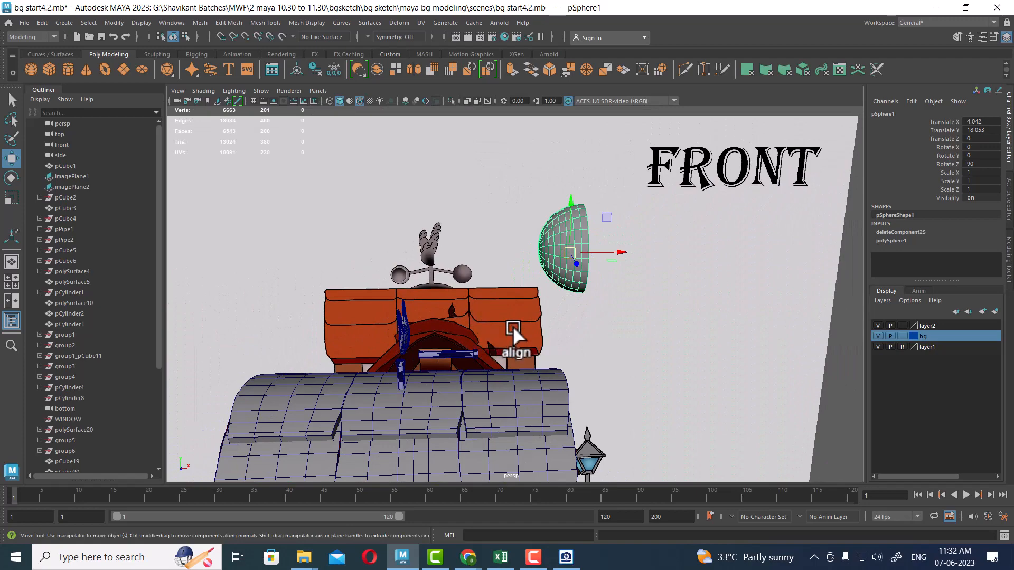
pyautogui.press('space')
pyautogui.moveTo(522, 328); pyautogui.dragTo(600, 343)
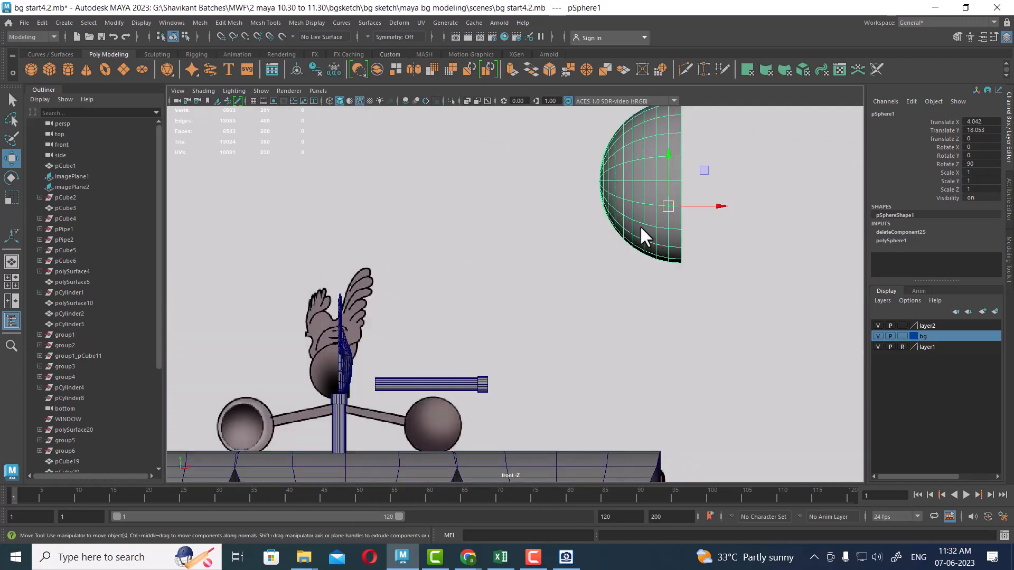
# Place the half-sphere's pivot on the vertex where the dome's edges converge.
pyautogui.press('space')
pyautogui.moveTo(641, 204); pyautogui.dragTo(698, 279)
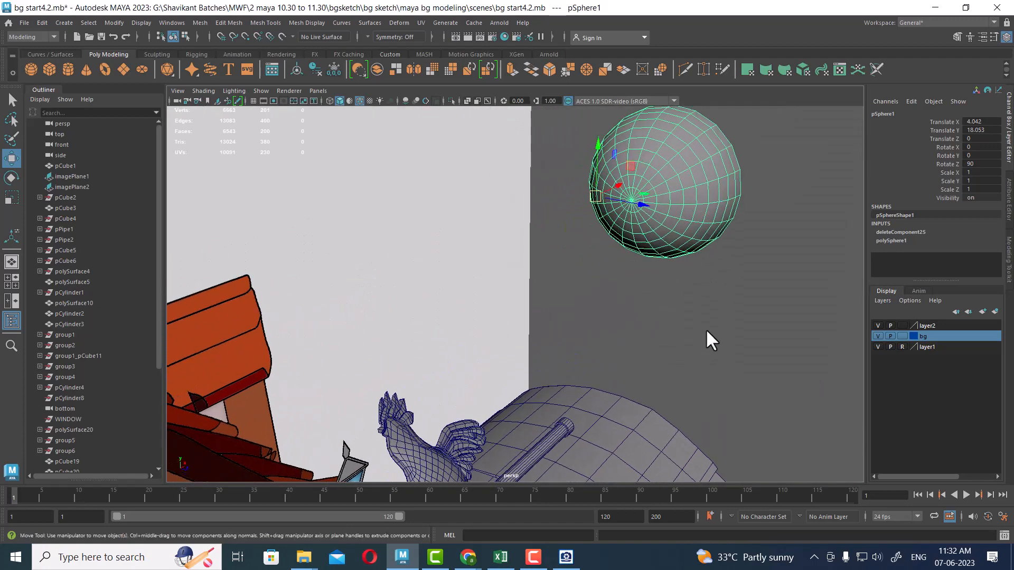
pyautogui.keyDown('alt'); pyautogui.moveTo(705, 328); pyautogui.dragTo(663, 381, button='middle'); pyautogui.keyUp('alt')
pyautogui.scroll(3, 648, 348)
pyautogui.keyDown('alt'); pyautogui.moveTo(648, 348); pyautogui.dragTo(660, 323); pyautogui.keyUp('alt')
pyautogui.press('d')
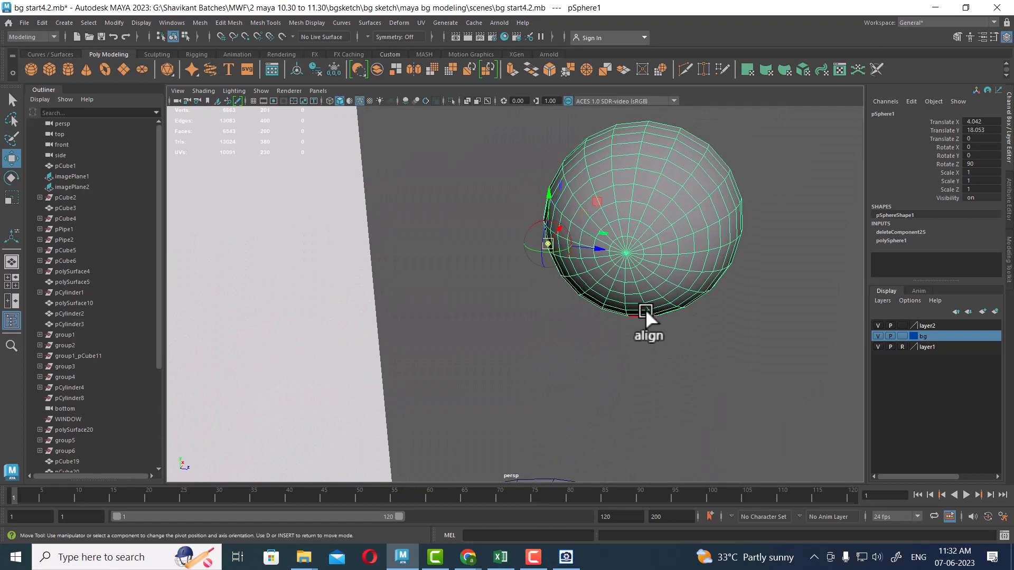
pyautogui.click(628, 258)
# Rotate the half-sphere about its dome pole in the front view and set Rotate X to 90.
pyautogui.press('space')
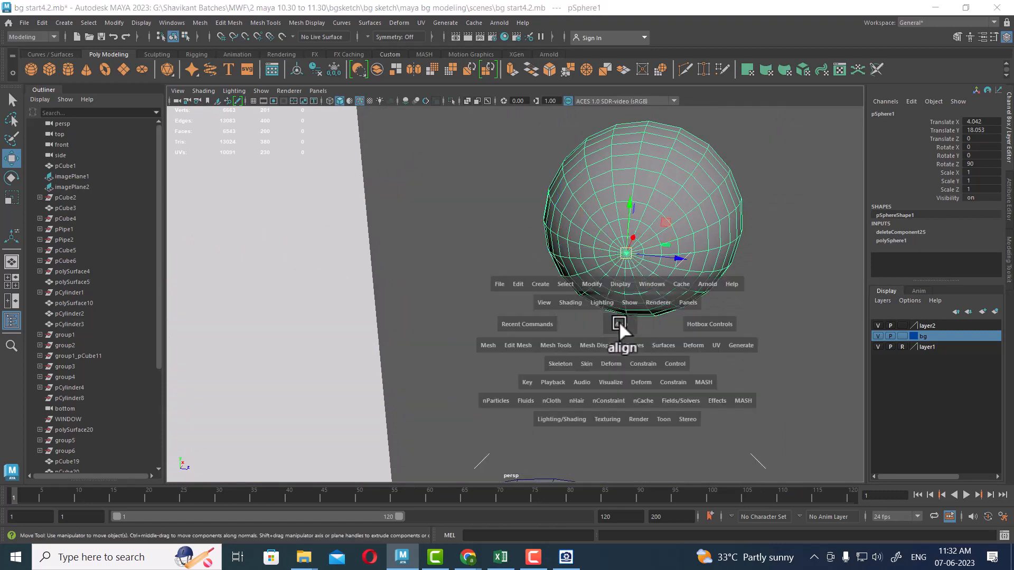
pyautogui.moveTo(619, 321); pyautogui.dragTo(620, 350)
pyautogui.press('e')
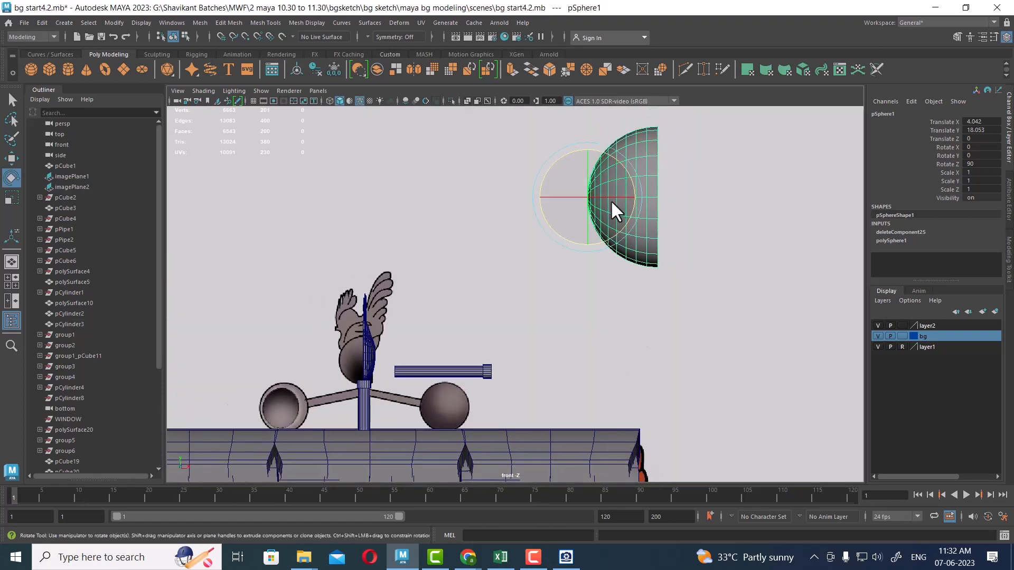
pyautogui.moveTo(611, 201); pyautogui.dragTo(637, 197)
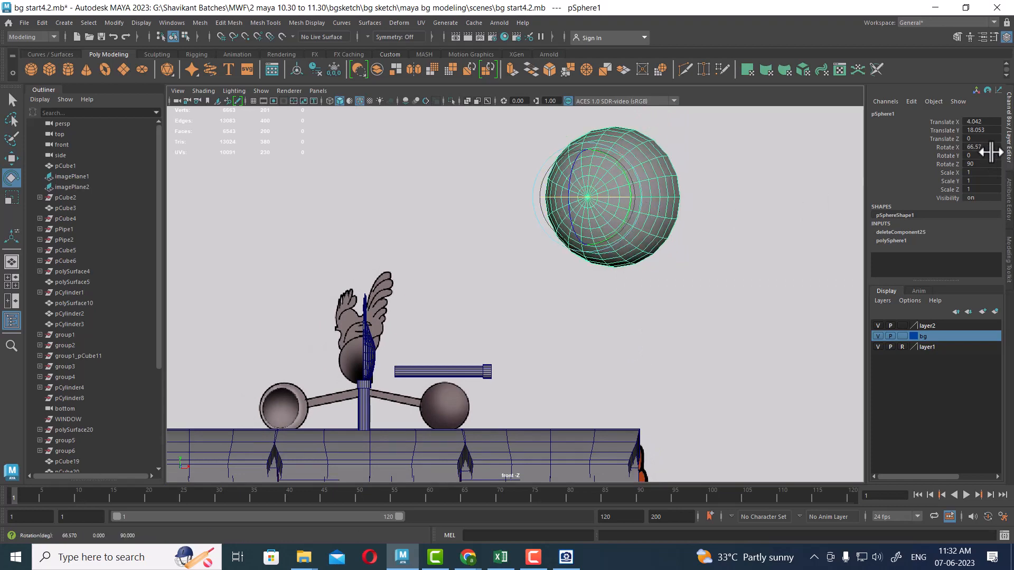
pyautogui.moveTo(606, 195); pyautogui.dragTo(614, 195)
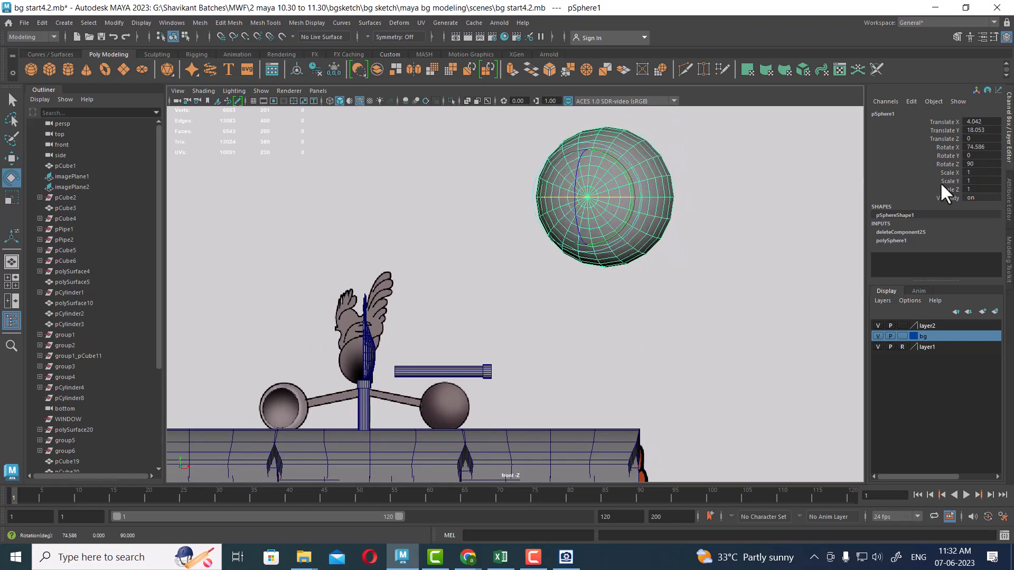
pyautogui.doubleClick(987, 147)
pyautogui.write('90')
pyautogui.press('Return')
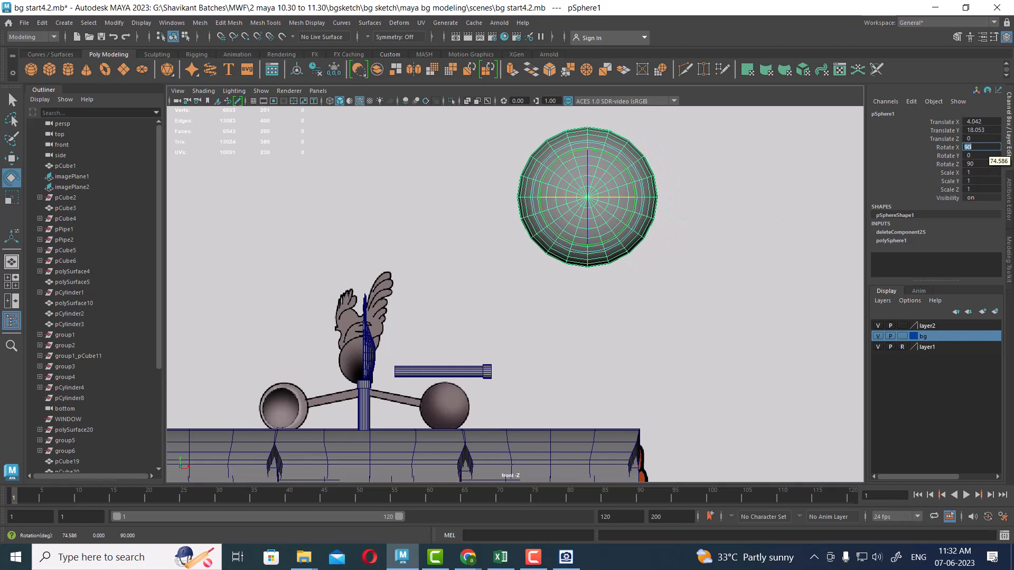
# Move the half-sphere over the reference cup at Translate X 2.017, Translate Y 14.989, and scale it uniformly to 0.351.
pyautogui.scroll(2, 630, 322)
pyautogui.press('w')
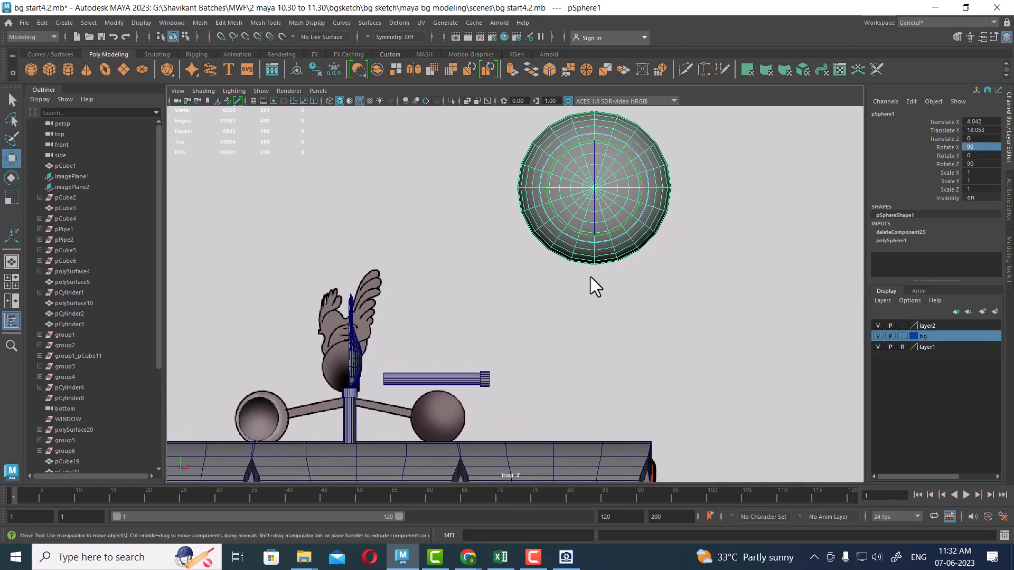
pyautogui.moveTo(595, 188); pyautogui.dragTo(447, 407)
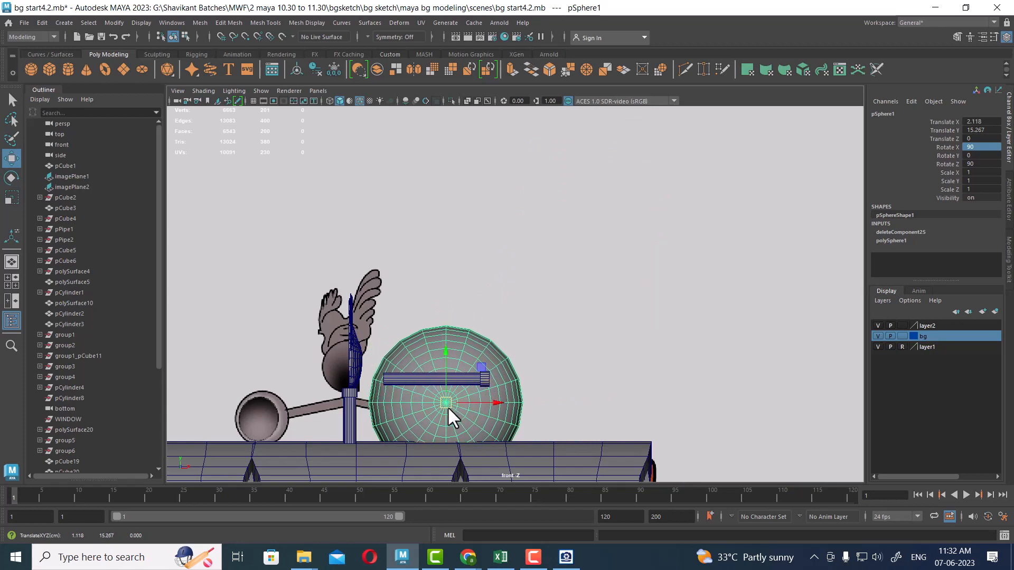
pyautogui.press('4')
pyautogui.keyDown('alt'); pyautogui.moveTo(464, 408); pyautogui.dragTo(479, 364, button='middle'); pyautogui.keyUp('alt')
pyautogui.scroll(1, 477, 389)
pyautogui.moveTo(455, 365); pyautogui.dragTo(352, 480)
pyautogui.press('r')
pyautogui.press('w')
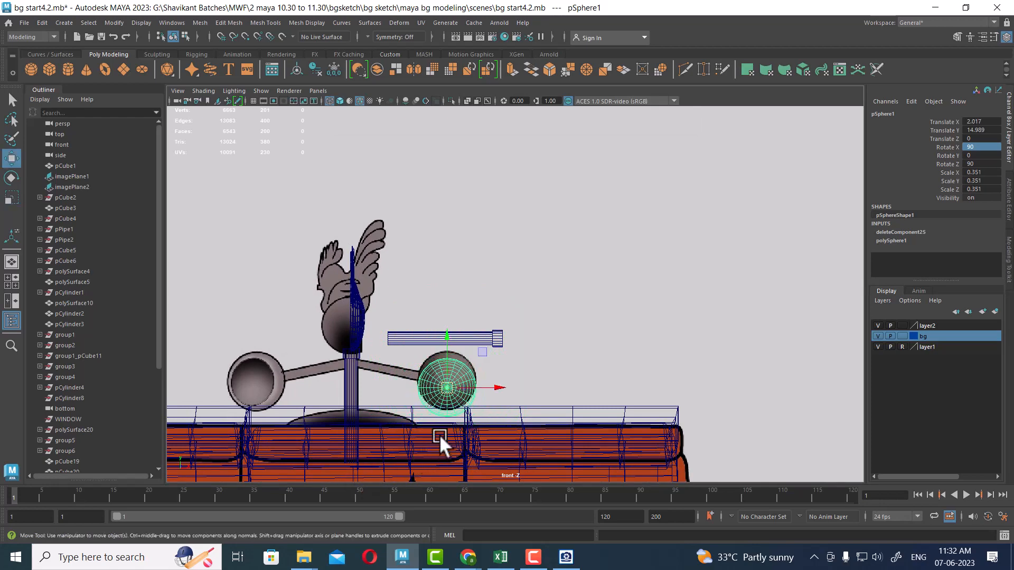
# Move the half-sphere to the arm's collared end at Translate X 3.001, Y 15.594, Z 0.176.
pyautogui.scroll(1, 439, 434)
pyautogui.moveTo(432, 404); pyautogui.dragTo(597, 293)
pyautogui.press('space')
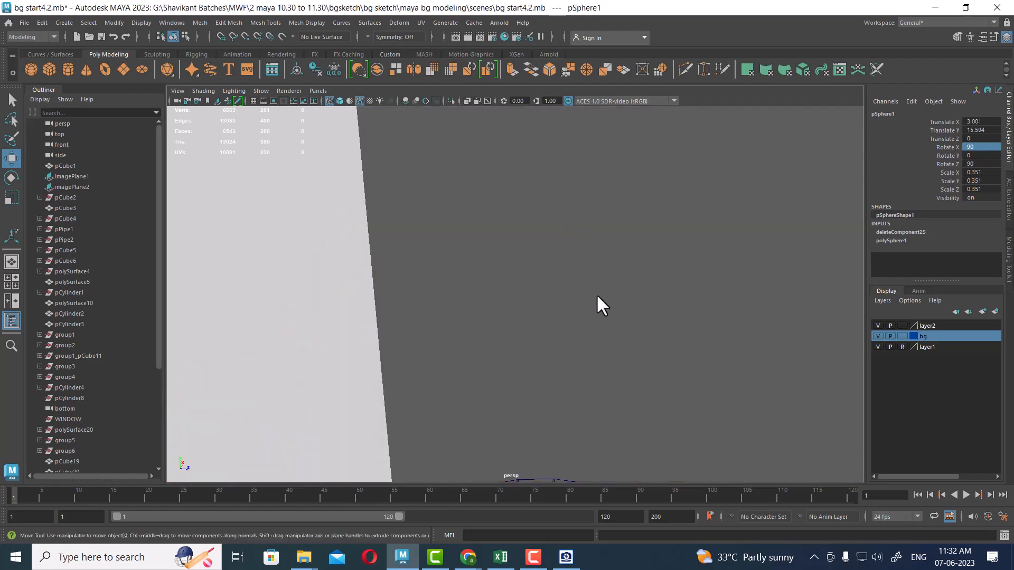
pyautogui.press('f')
pyautogui.keyDown('alt'); pyautogui.moveTo(591, 370); pyautogui.dragTo(538, 347); pyautogui.keyUp('alt')
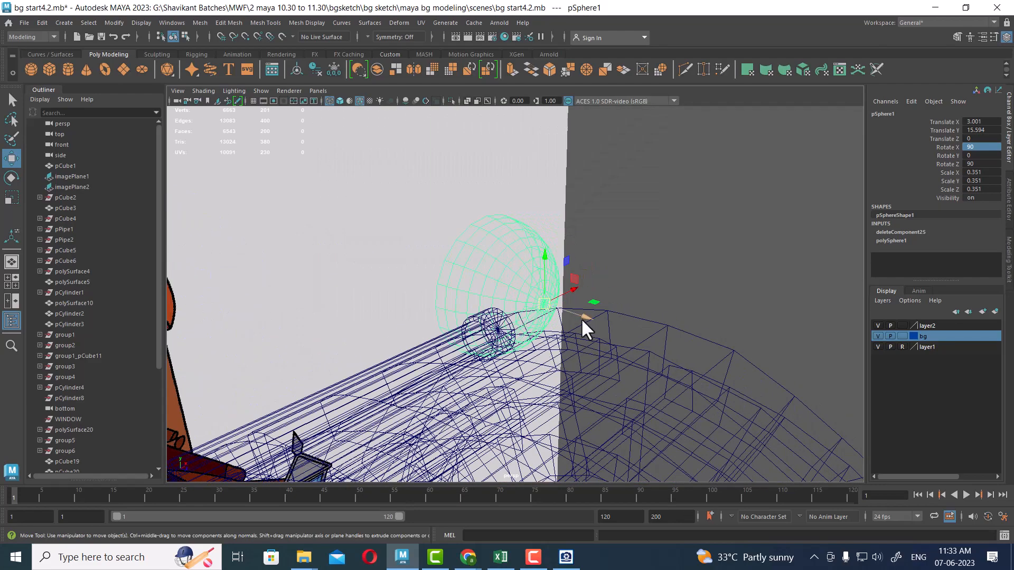
pyautogui.press('5')
pyautogui.moveTo(639, 333)
pyautogui.keyDown('alt'); pyautogui.mouseDown()
pyautogui.moveTo(581, 337)
pyautogui.moveTo(531, 384)
pyautogui.moveTo(523, 378)
pyautogui.mouseUp(); pyautogui.keyUp('alt')
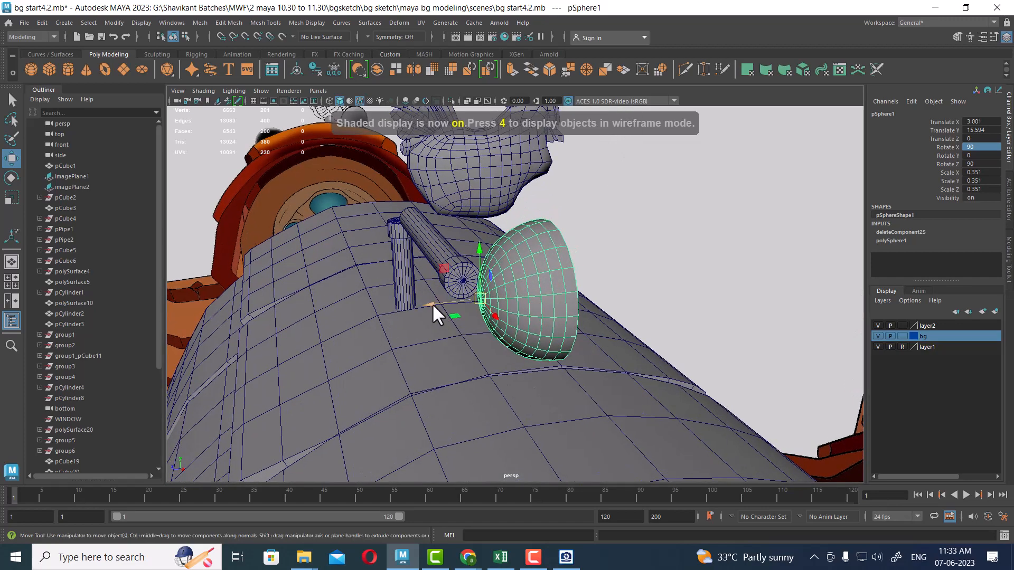
pyautogui.moveTo(431, 303); pyautogui.dragTo(395, 309)
# Thicken the half-sphere into a cup by extruding all its faces with Local Translate Z 0.04.
pyautogui.keyDown('alt'); pyautogui.moveTo(395, 309); pyautogui.dragTo(506, 234); pyautogui.keyUp('alt')
pyautogui.moveTo(507, 235); pyautogui.dragTo(520, 265, button='right')
pyautogui.doubleClick(521, 264)
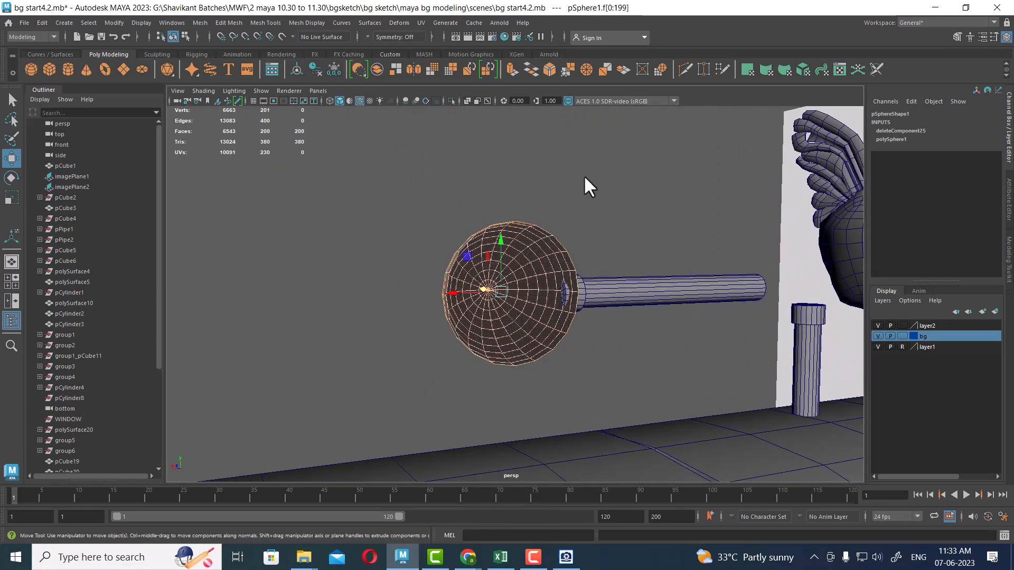
pyautogui.keyDown('shift'); pyautogui.moveTo(584, 177); pyautogui.dragTo(585, 209, button='right'); pyautogui.keyUp('shift')
pyautogui.keyDown('alt'); pyautogui.moveTo(565, 263); pyautogui.dragTo(652, 299); pyautogui.keyUp('alt')
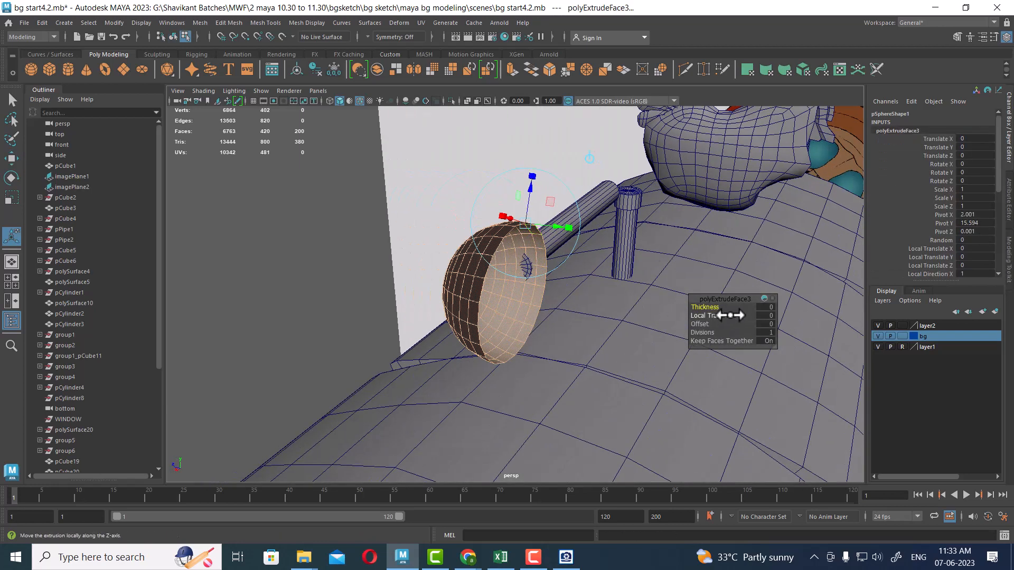
pyautogui.moveTo(725, 315); pyautogui.dragTo(732, 315)
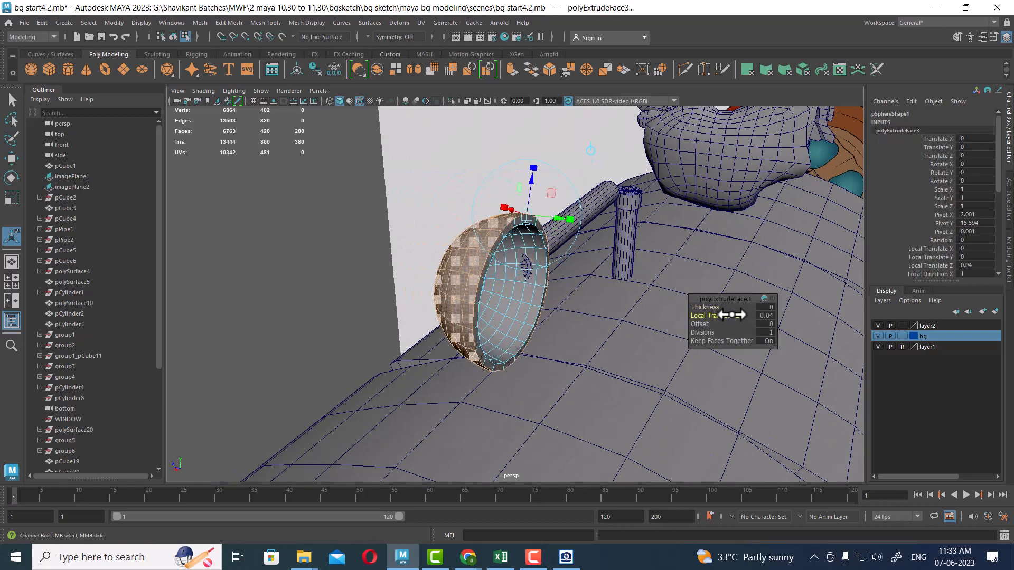
pyautogui.press('q')
pyautogui.click(568, 185)
pyautogui.click(499, 277)
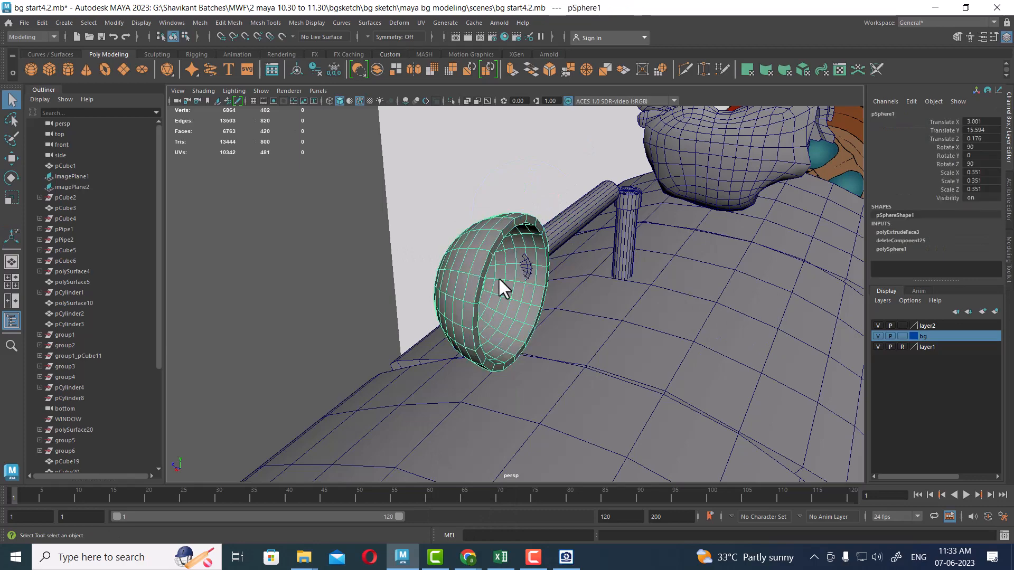
# Fit the cup against the arm's collar by moving it to Translate X 3.029 and Translate Z 0.246.
pyautogui.press('f')
pyautogui.press('w')
pyautogui.keyDown('alt'); pyautogui.moveTo(550, 289); pyautogui.dragTo(560, 353); pyautogui.keyUp('alt')
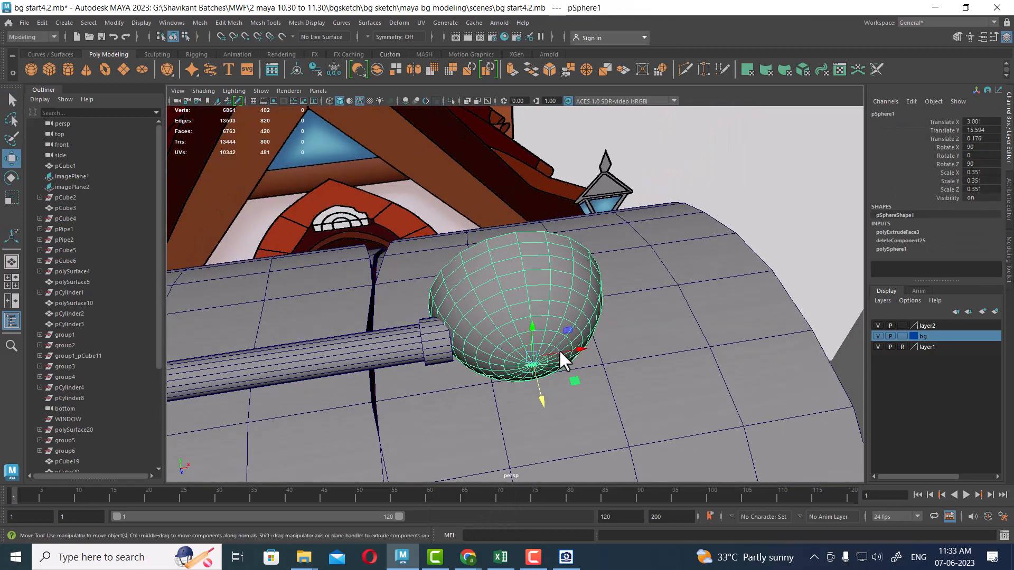
pyautogui.moveTo(543, 395); pyautogui.dragTo(549, 411)
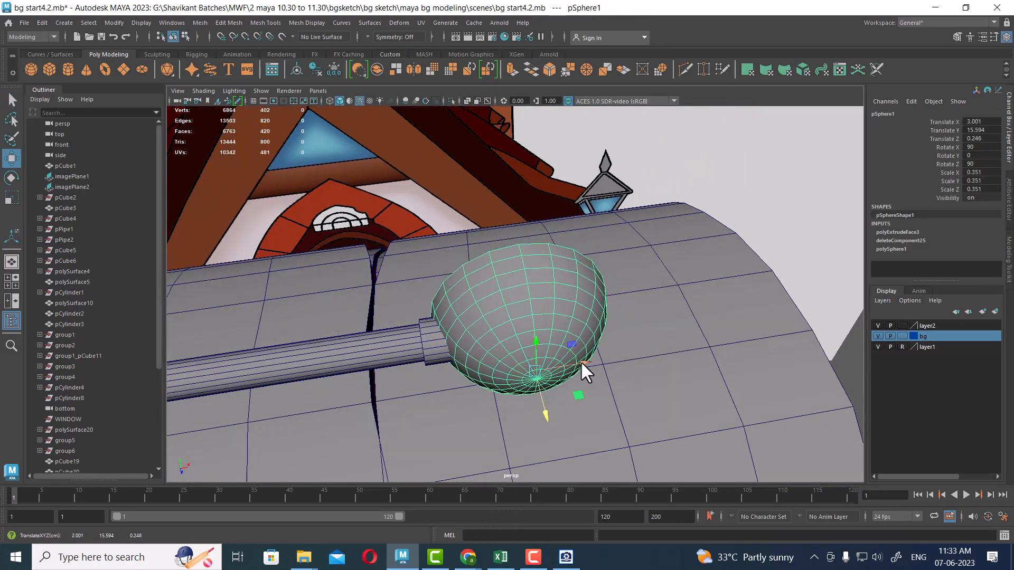
pyautogui.moveTo(581, 360); pyautogui.dragTo(623, 317)
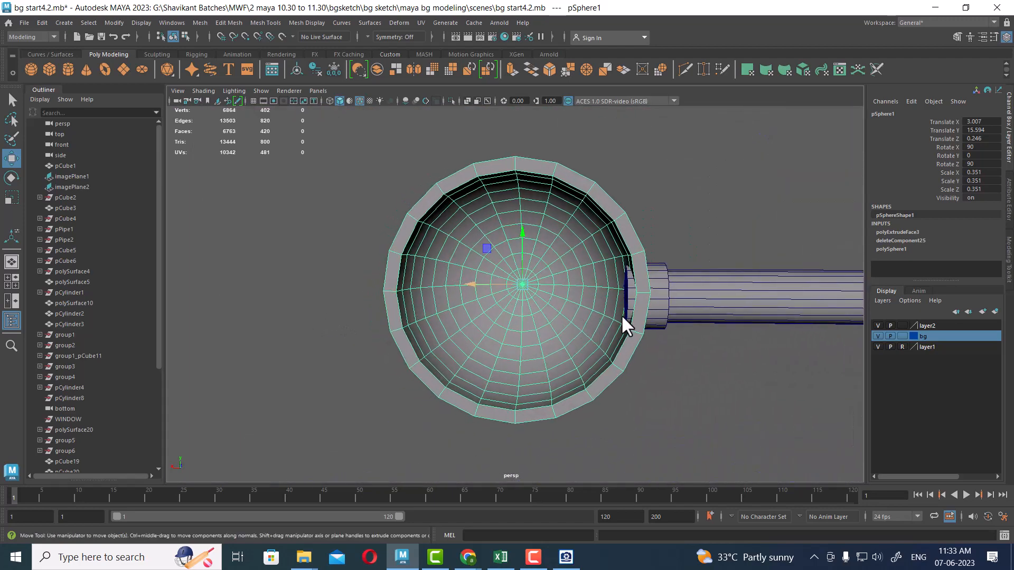
pyautogui.moveTo(475, 284); pyautogui.dragTo(467, 283)
pyautogui.keyDown('alt'); pyautogui.moveTo(581, 330); pyautogui.dragTo(755, 334); pyautogui.keyUp('alt')
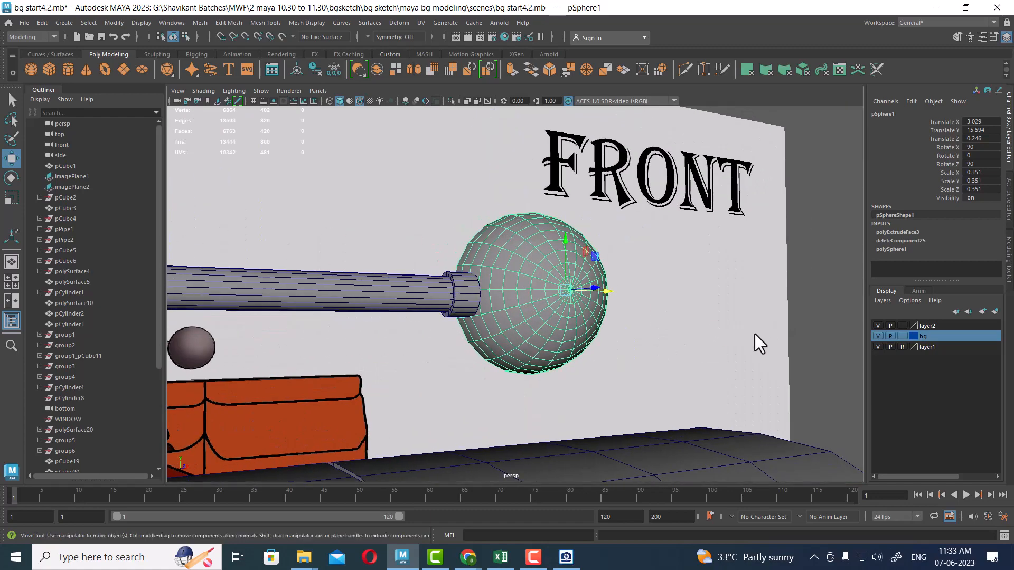
# Combine the collared arm and the cup into one mesh.
pyautogui.keyDown('alt'); pyautogui.moveTo(686, 366); pyautogui.dragTo(598, 281); pyautogui.keyUp('alt')
pyautogui.click(472, 286)
pyautogui.keyDown('shift'); pyautogui.click(611, 293); pyautogui.keyUp('shift')
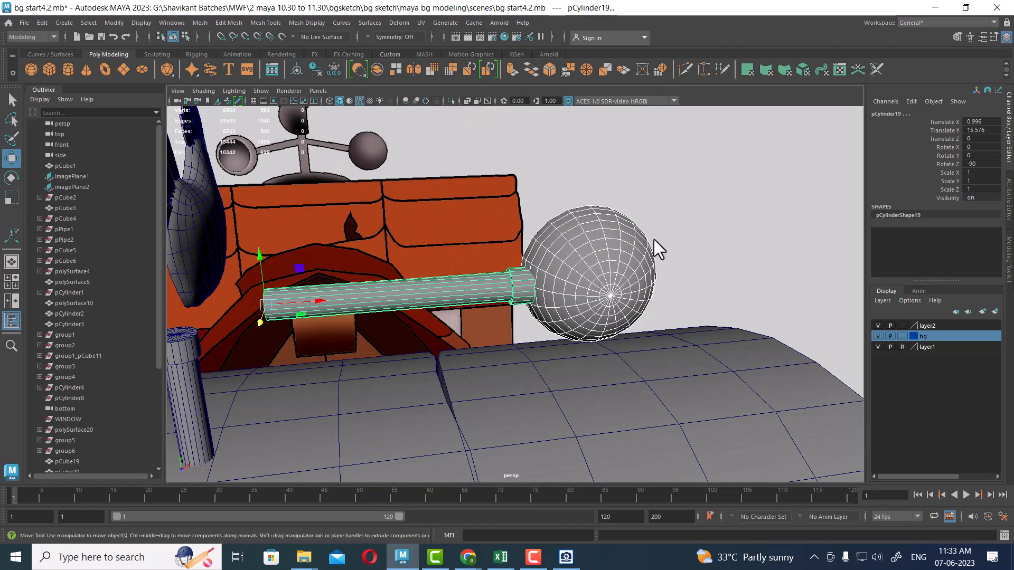
pyautogui.keyDown('shift'); pyautogui.moveTo(655, 246); pyautogui.dragTo(656, 442, button='right'); pyautogui.keyUp('shift')
pyautogui.keyDown('alt'); pyautogui.moveTo(648, 409); pyautogui.dragTo(554, 309); pyautogui.keyUp('alt')
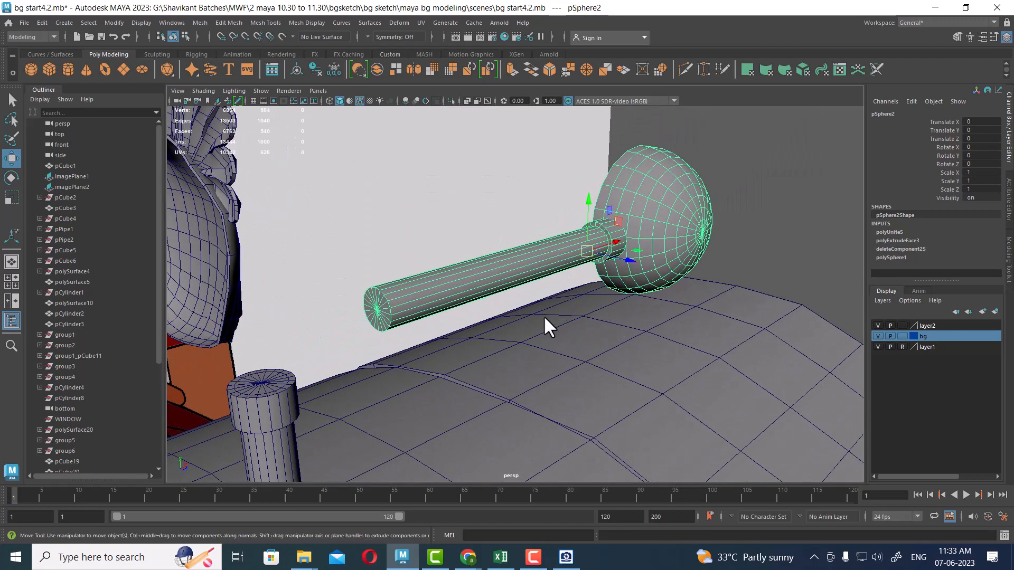
# Snap the combined arm's pivot to the centre vertex of its free end.
pyautogui.press('d')
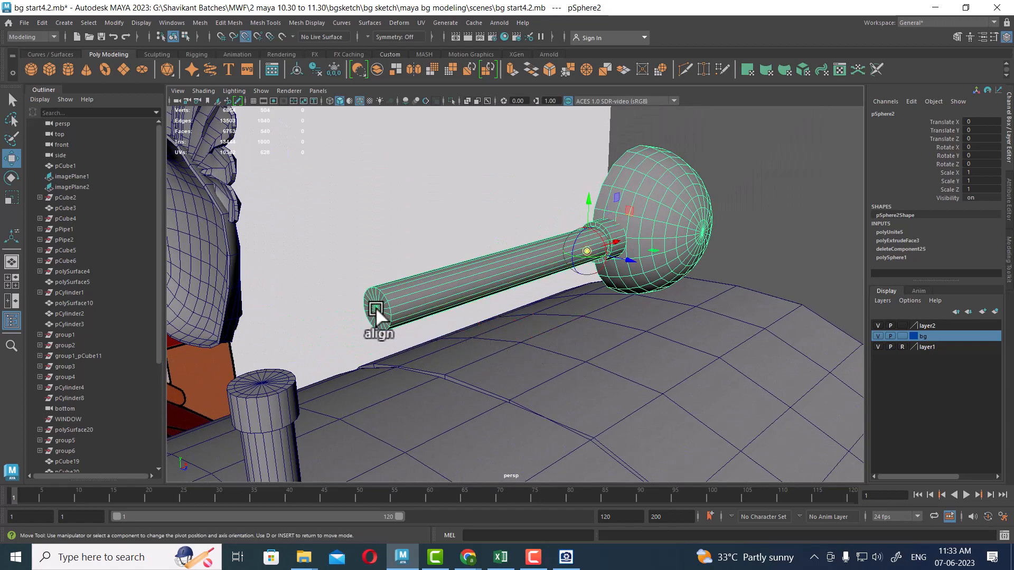
pyautogui.click(375, 308)
pyautogui.press('d')
pyautogui.keyDown('alt'); pyautogui.moveTo(450, 323); pyautogui.dragTo(373, 363); pyautogui.keyUp('alt')
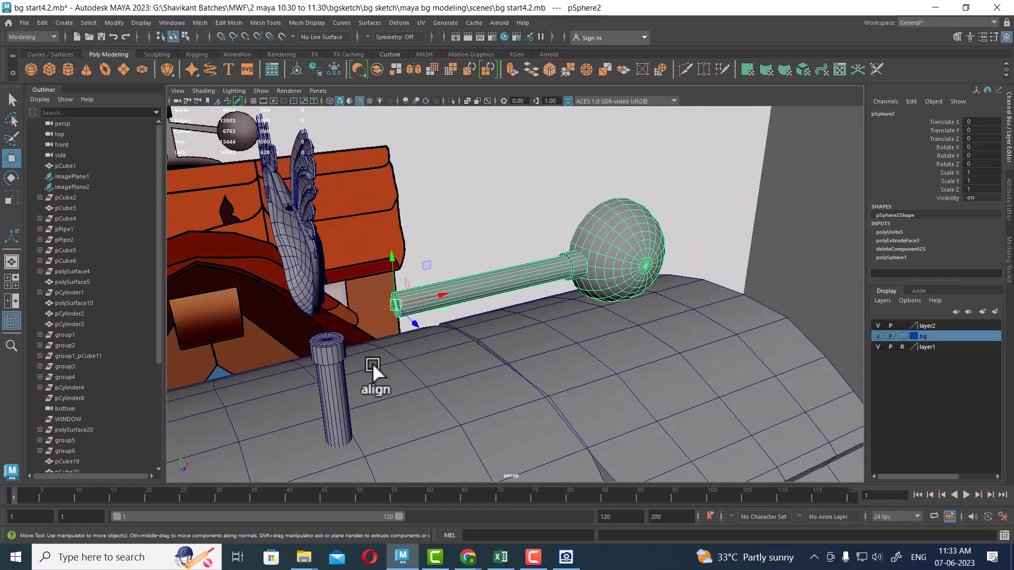
# Hide everything except the pole and the cup arm and frame them in the top view.
pyautogui.click(341, 369)
pyautogui.hotkey('alt', 'h')
pyautogui.press('space')
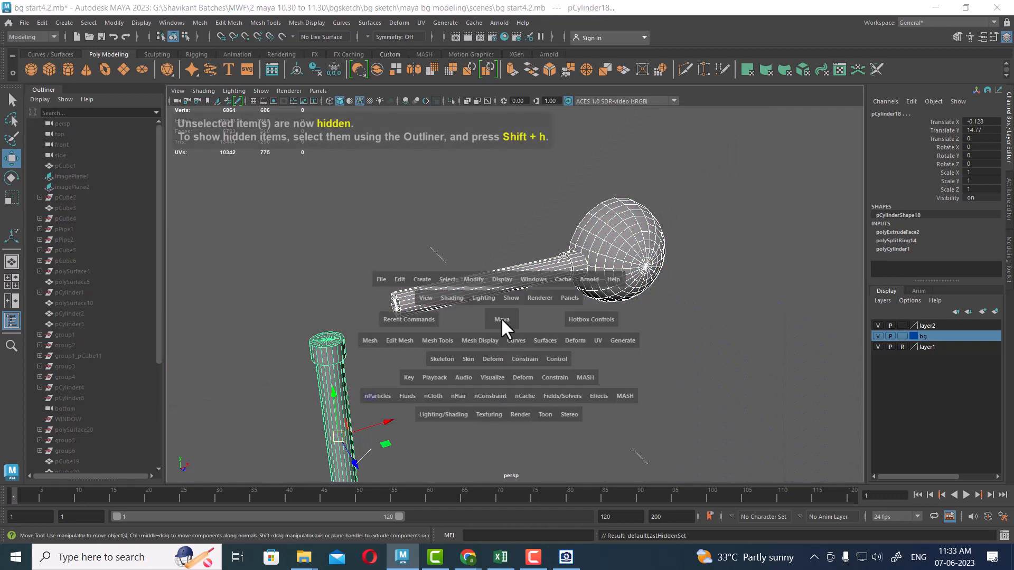
pyautogui.moveTo(502, 319); pyautogui.dragTo(541, 346)
pyautogui.press('f')
pyautogui.keyDown('alt'); pyautogui.moveTo(610, 343); pyautogui.dragTo(594, 356, button='right'); pyautogui.keyUp('alt')
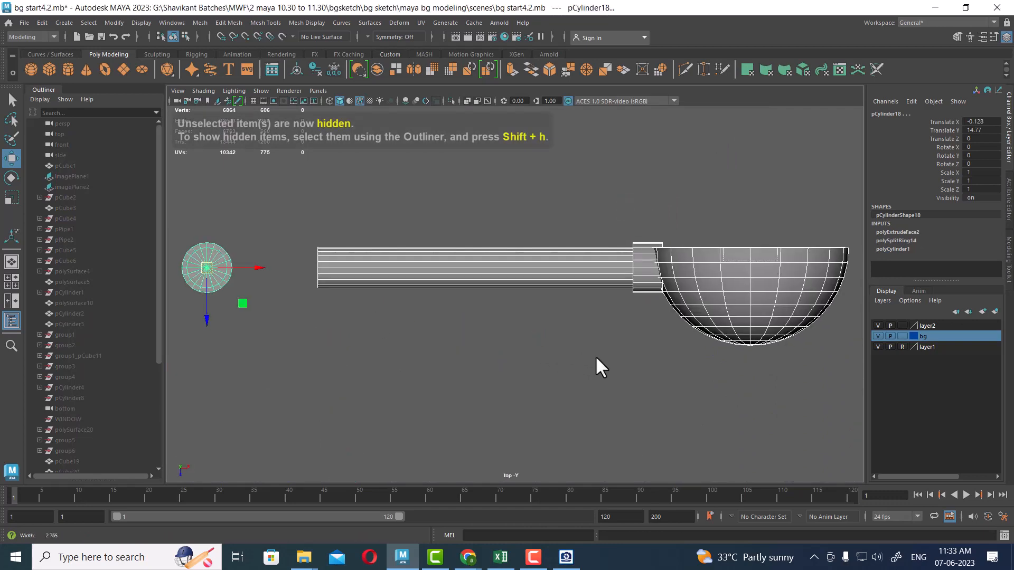
# Move the cup arm against the pole's side below its collar, at Translate X -0.379 and Translate Y -0.984.
pyautogui.click(525, 270)
pyautogui.keyDown('alt'); pyautogui.moveTo(404, 304); pyautogui.dragTo(568, 297, button='middle'); pyautogui.keyUp('alt')
pyautogui.moveTo(531, 262); pyautogui.dragTo(440, 276)
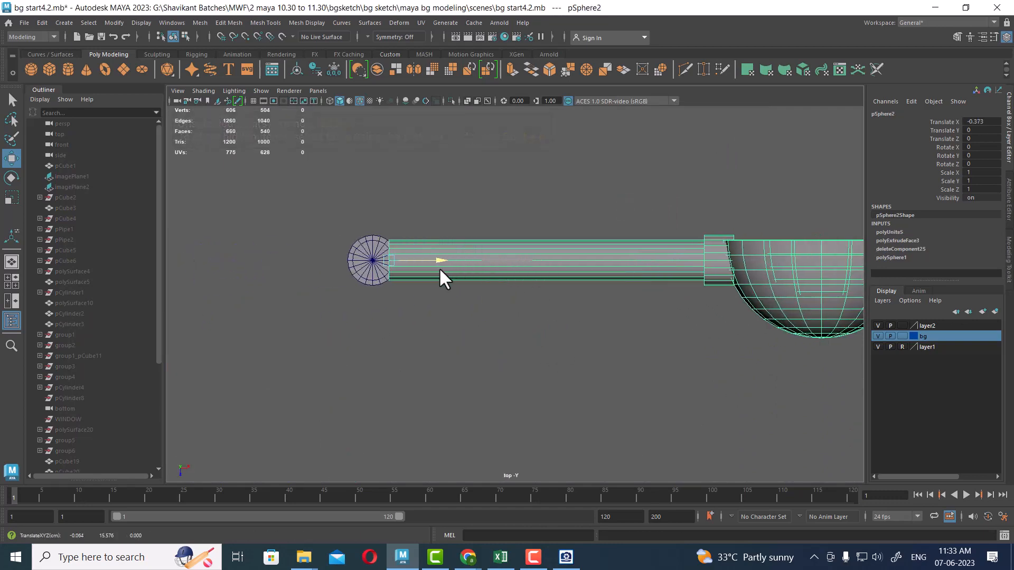
pyautogui.press('space')
pyautogui.moveTo(454, 338); pyautogui.dragTo(511, 333)
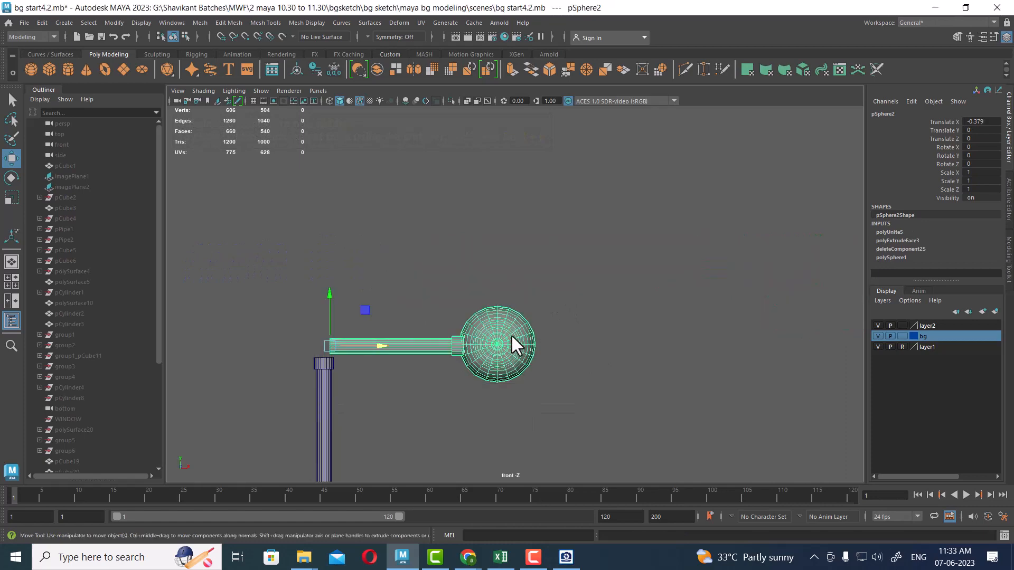
pyautogui.moveTo(329, 296); pyautogui.dragTo(344, 384)
pyautogui.keyDown('alt'); pyautogui.moveTo(343, 385); pyautogui.dragTo(485, 242, button='middle'); pyautogui.keyUp('alt')
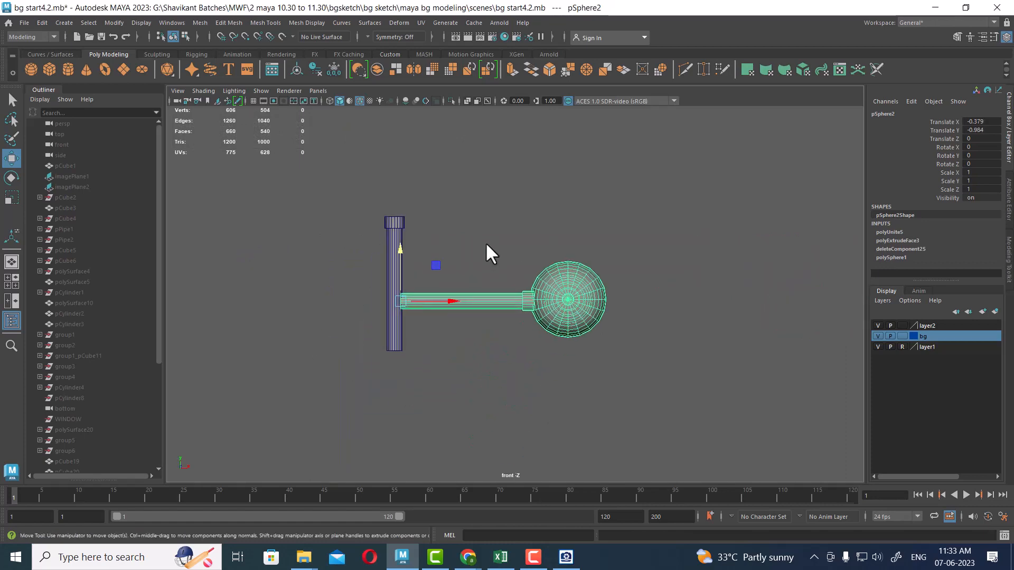
# Show the hidden objects again and raise the cup arm to Translate Y -0.311 in the front view.
pyautogui.keyDown('alt'); pyautogui.moveTo(520, 344); pyautogui.dragTo(587, 353); pyautogui.keyUp('alt')
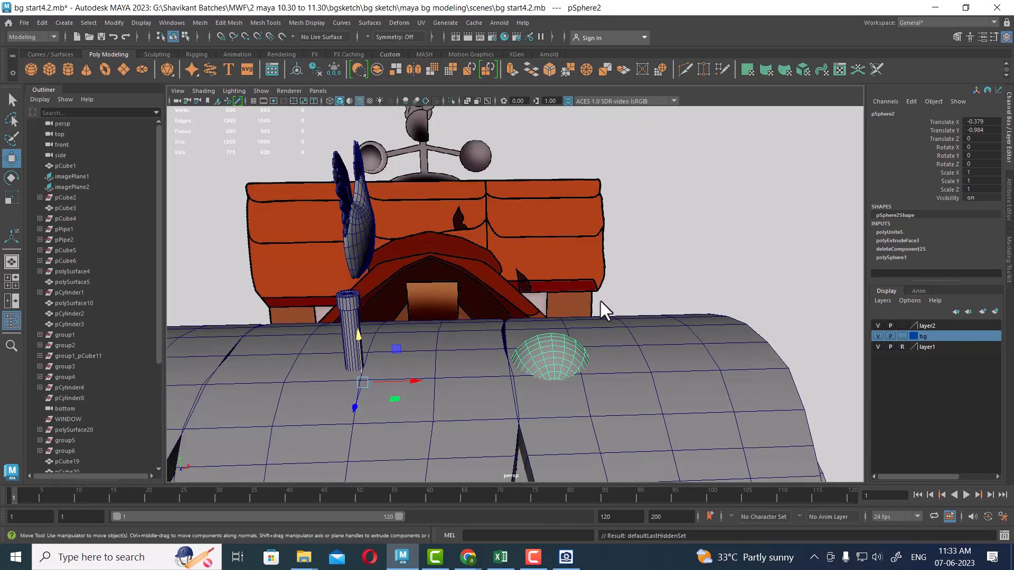
pyautogui.press('space')
pyautogui.moveTo(599, 316); pyautogui.dragTo(596, 315)
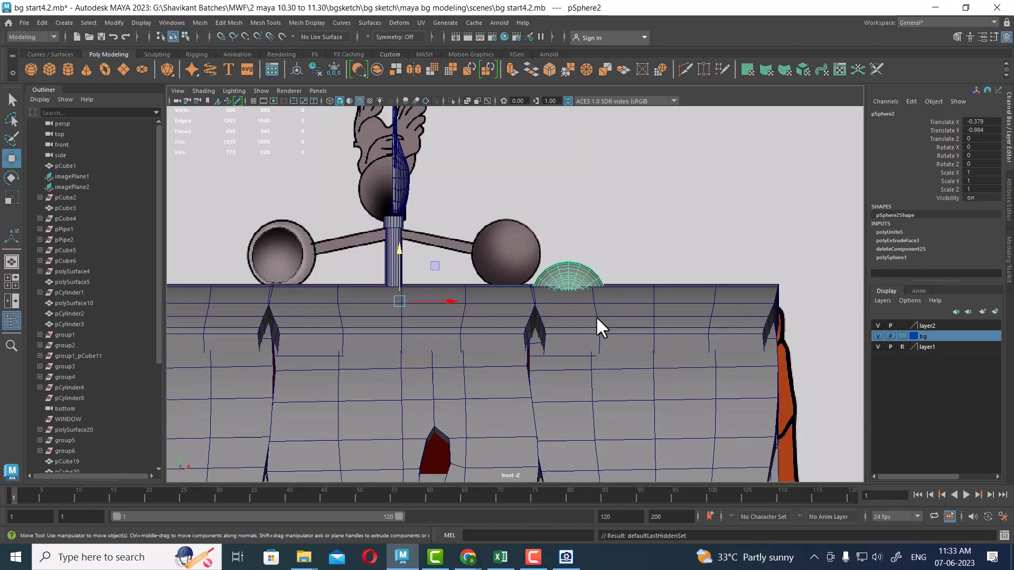
pyautogui.keyDown('alt'); pyautogui.moveTo(595, 316); pyautogui.dragTo(517, 329, button='right'); pyautogui.keyUp('alt')
pyautogui.moveTo(397, 258); pyautogui.dragTo(394, 188)
# Tilt the cup arm to Rotate Z -11.528 and move it over the reference cup at Translate X -0.926, Y -0.158.
pyautogui.press('e')
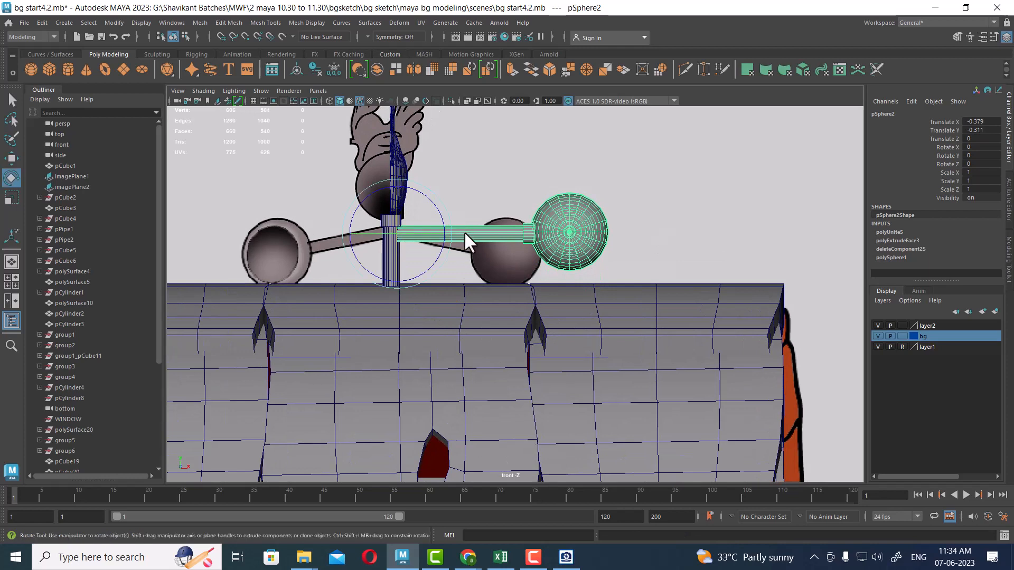
pyautogui.moveTo(439, 214); pyautogui.dragTo(445, 217)
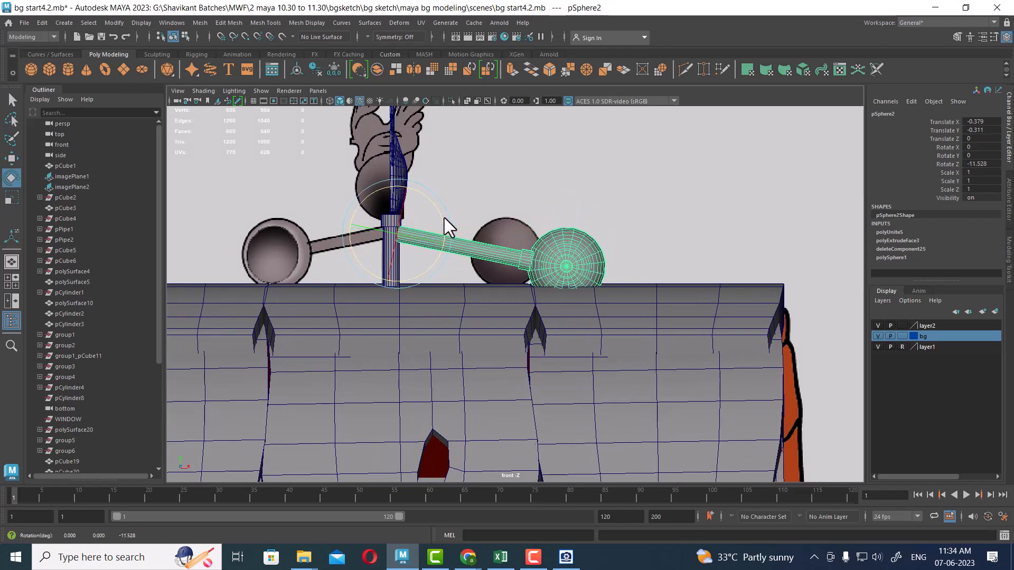
pyautogui.press('w')
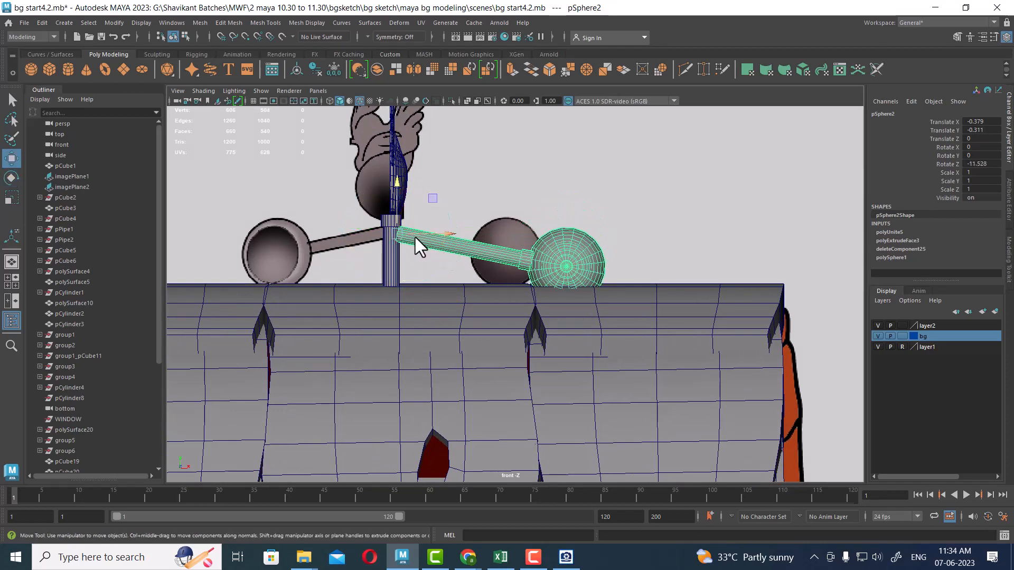
pyautogui.press('r')
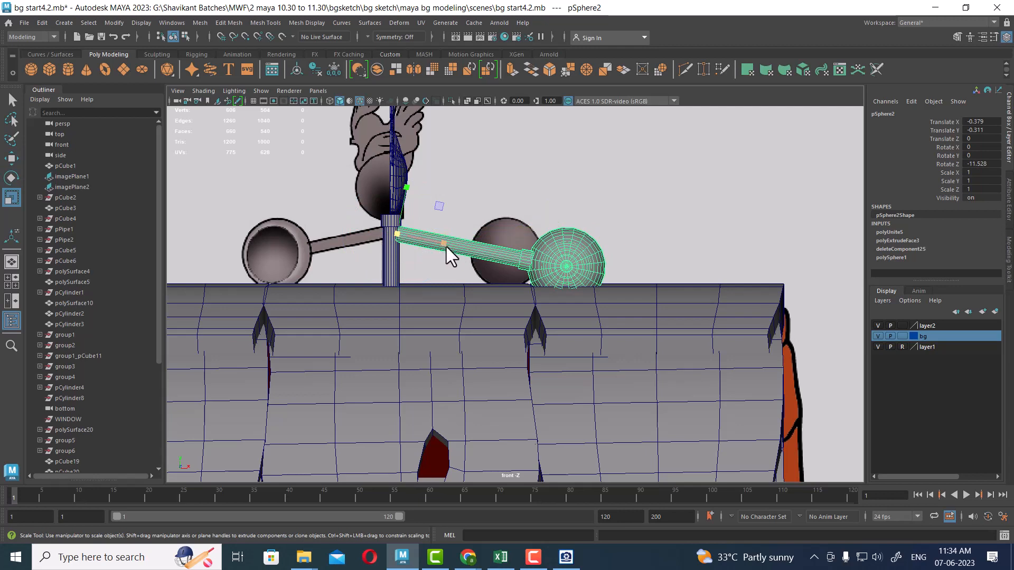
pyautogui.press('w')
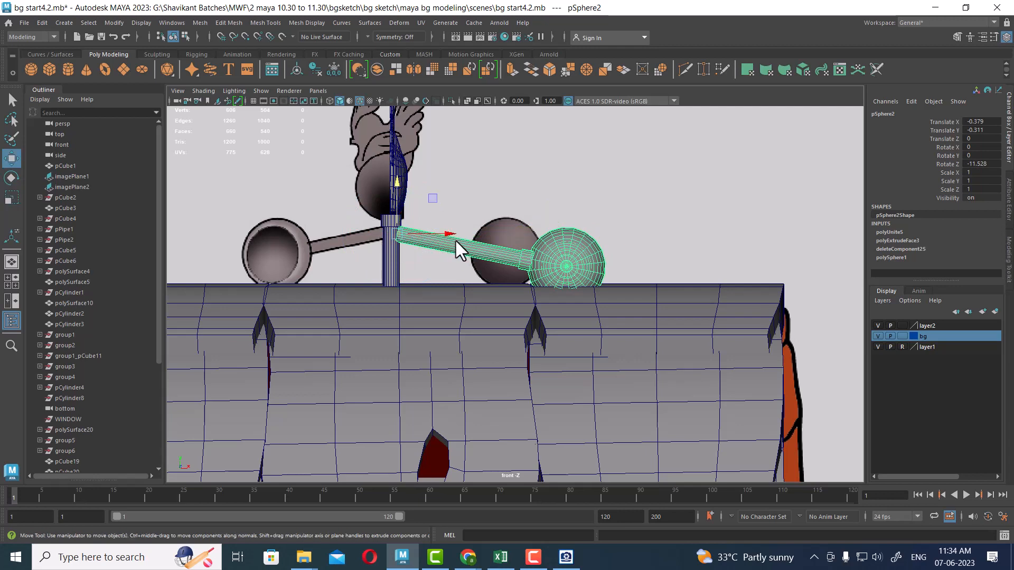
pyautogui.moveTo(452, 234); pyautogui.dragTo(396, 213)
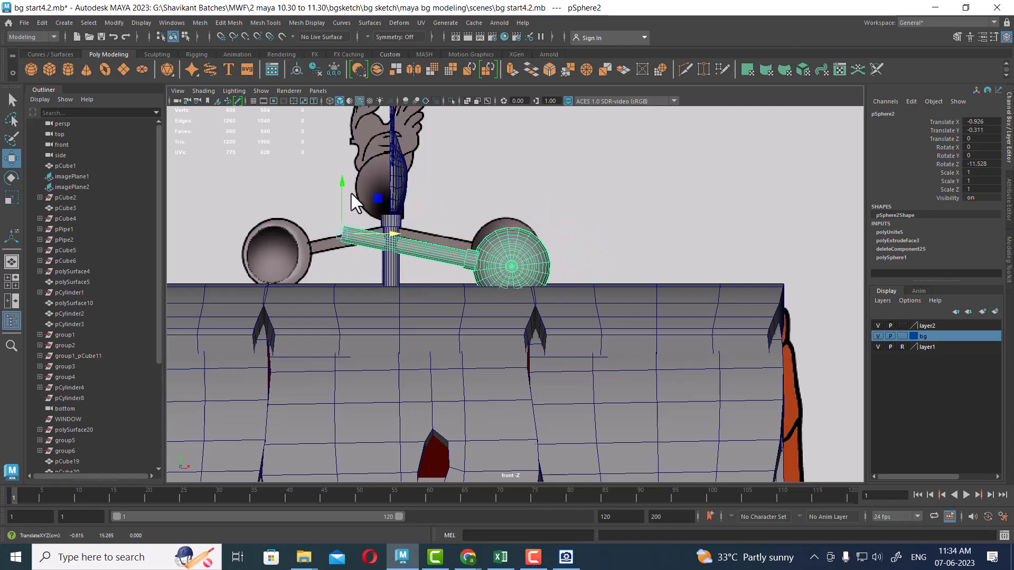
pyautogui.moveTo(343, 190); pyautogui.dragTo(343, 176)
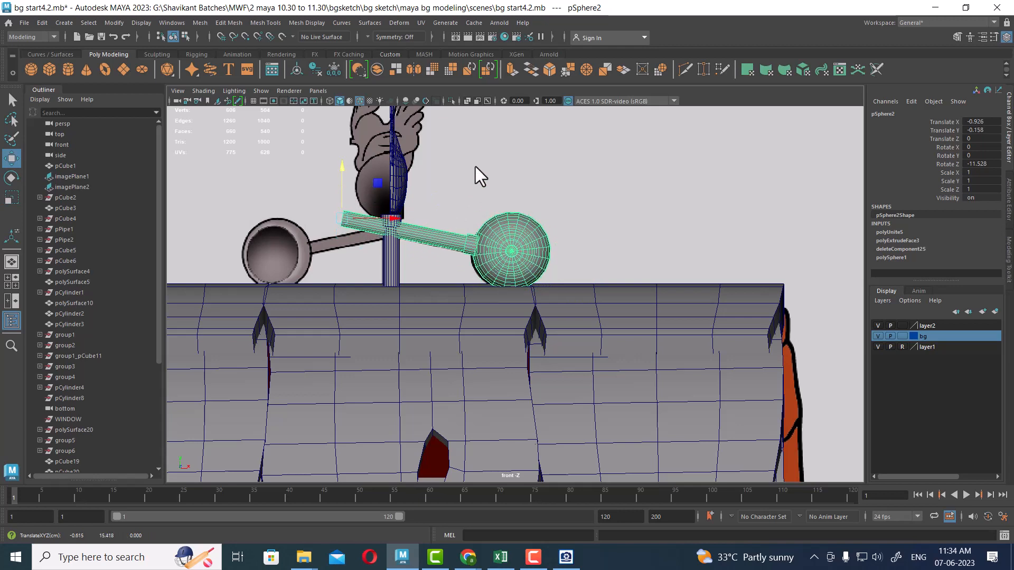
# Shorten the arm by sliding its inner end vertices along the arm's axis to the pole.
pyautogui.moveTo(438, 233); pyautogui.dragTo(296, 186, button='right')
pyautogui.moveTo(297, 186); pyautogui.dragTo(369, 252)
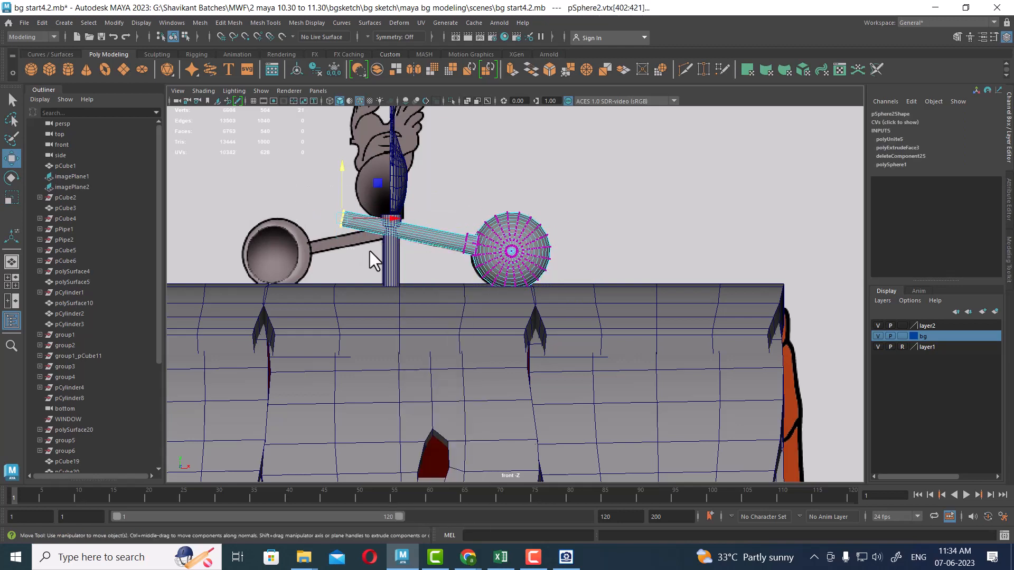
pyautogui.keyDown('ctrl'); pyautogui.keyDown('shift'); pyautogui.moveTo(448, 177); pyautogui.dragTo(412, 158, button='right'); pyautogui.keyUp('shift'); pyautogui.keyUp('ctrl')
pyautogui.moveTo(385, 230); pyautogui.dragTo(442, 232)
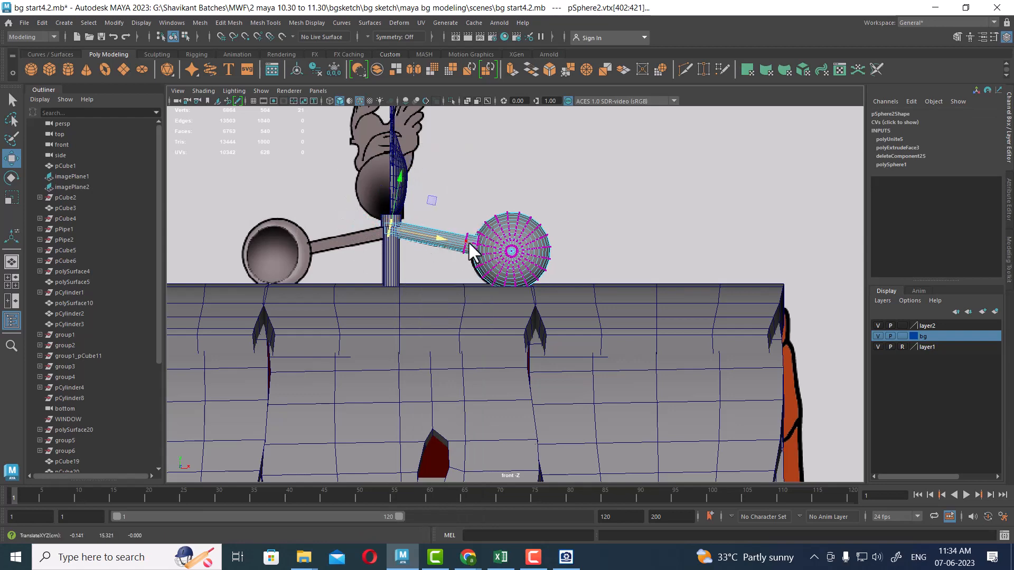
pyautogui.moveTo(504, 241); pyautogui.dragTo(581, 163, button='right')
# Return to the perspective view of the weathervane and open the Windows Calculator.
pyautogui.press('space')
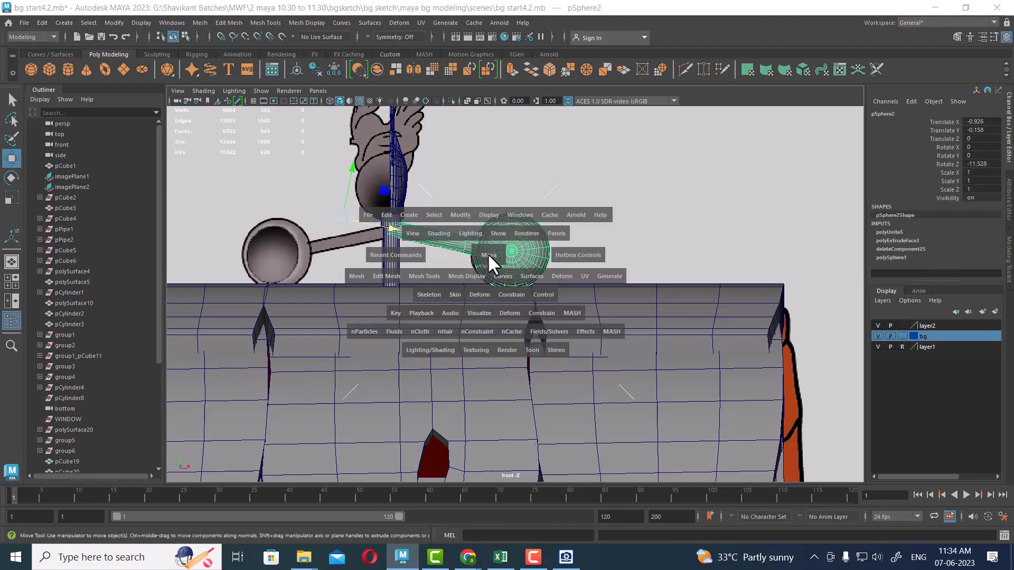
pyautogui.moveTo(487, 253); pyautogui.dragTo(487, 221)
pyautogui.keyDown('alt'); pyautogui.moveTo(540, 287); pyautogui.dragTo(465, 282, button='right'); pyautogui.keyUp('alt')
pyautogui.keyDown('alt'); pyautogui.moveTo(464, 283); pyautogui.dragTo(496, 295); pyautogui.keyUp('alt')
pyautogui.press('super')
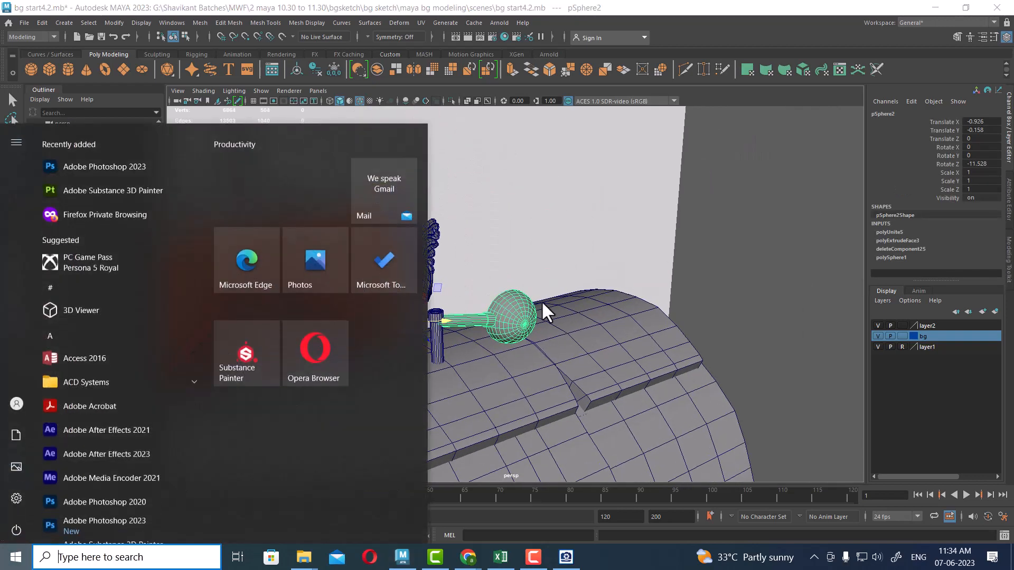
pyautogui.write('cal')
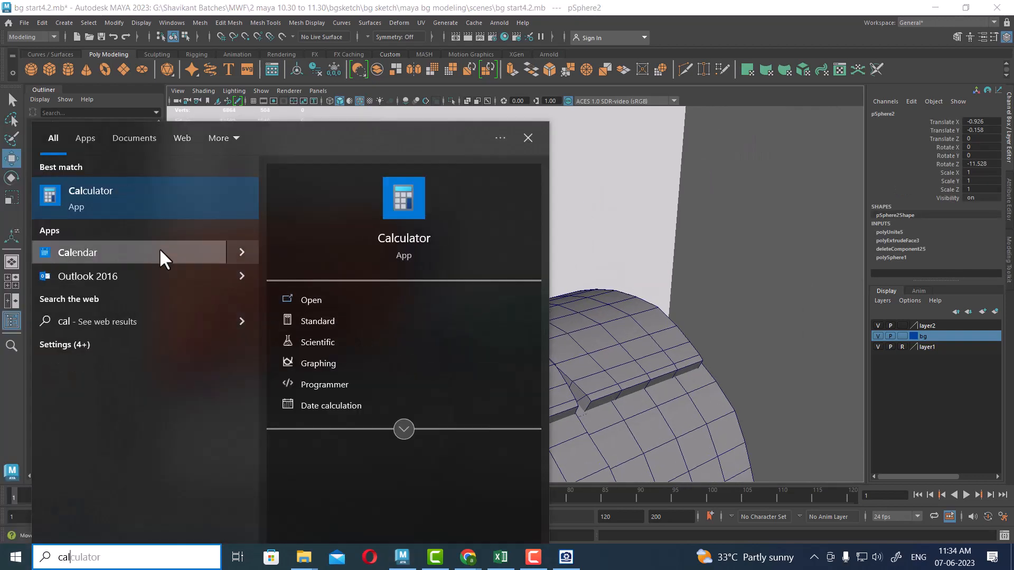
pyautogui.click(129, 203)
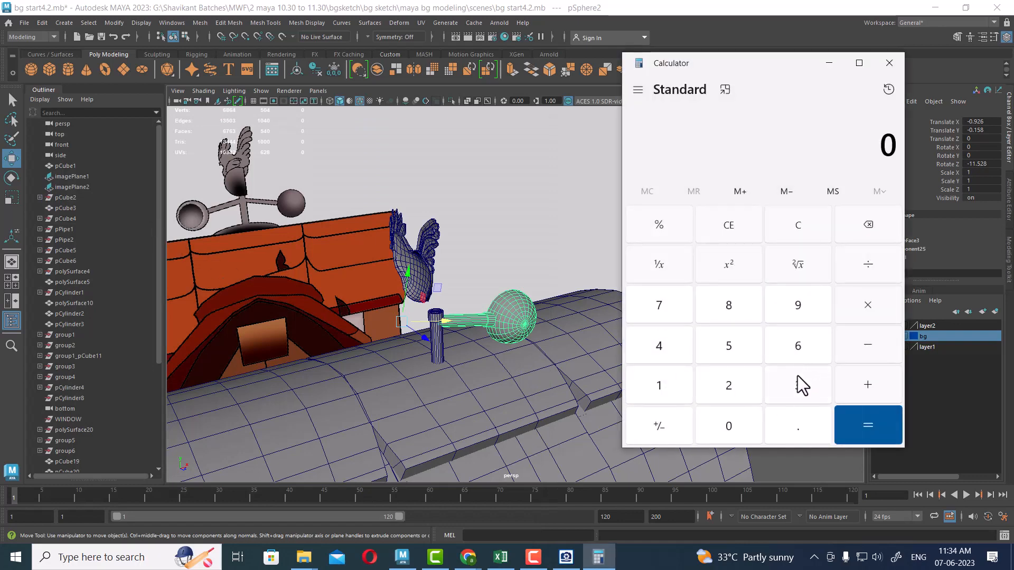
# Divide 360 by 3 in the calculator to work out the angle between the cup arms.
pyautogui.click(797, 387)
pyautogui.click(797, 351)
pyautogui.click(736, 433)
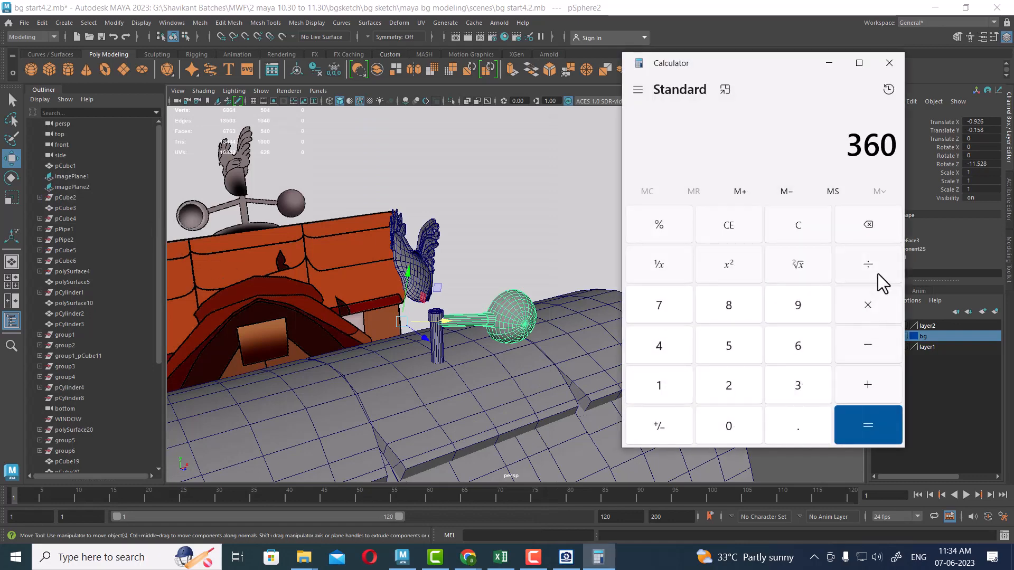
pyautogui.click(871, 269)
pyautogui.click(818, 392)
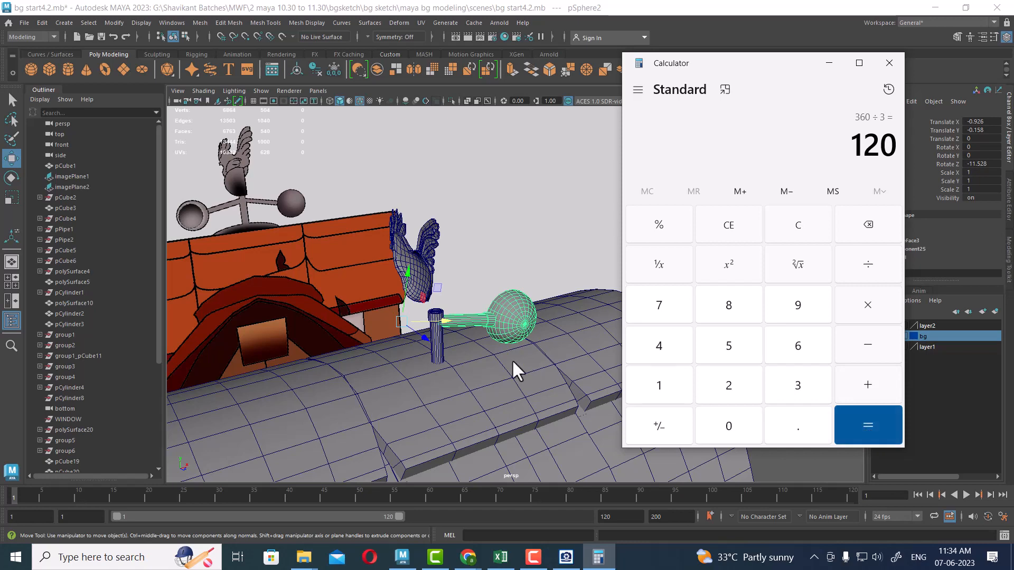
# Switch back to Maya, isolate the cup arm, try placing its pivot at the arm's inner end, and show the other objects again.
pyautogui.keyDown('alt'); pyautogui.moveTo(478, 297); pyautogui.dragTo(526, 336); pyautogui.keyUp('alt')
pyautogui.keyDown('alt'); pyautogui.moveTo(526, 336); pyautogui.dragTo(521, 369, button='right'); pyautogui.keyUp('alt')
pyautogui.keyDown('alt'); pyautogui.moveTo(522, 368); pyautogui.dragTo(479, 345); pyautogui.keyUp('alt')
pyautogui.hotkey('alt', 'h')
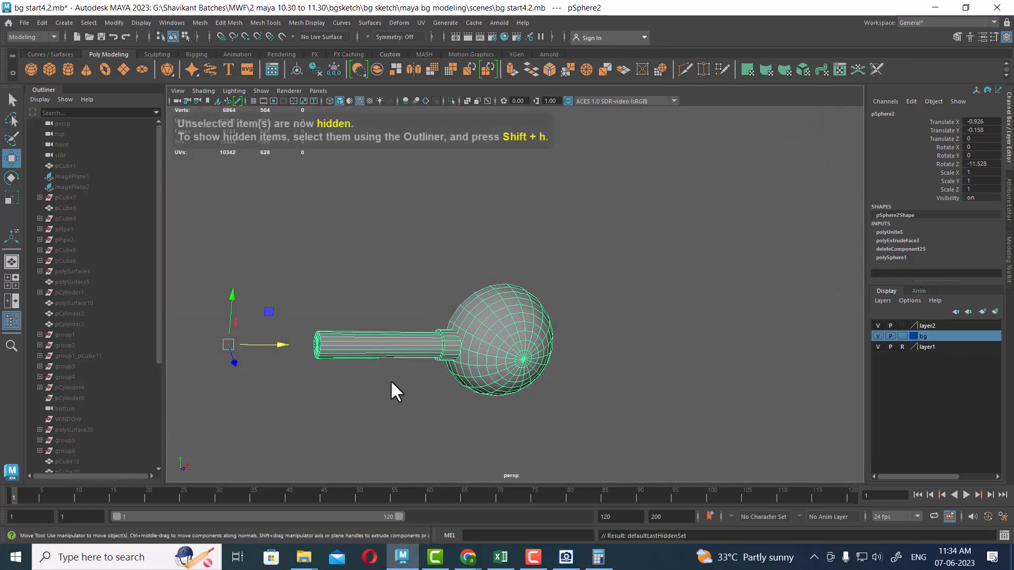
pyautogui.keyDown('alt'); pyautogui.moveTo(390, 379); pyautogui.dragTo(433, 363); pyautogui.keyUp('alt')
pyautogui.press('d')
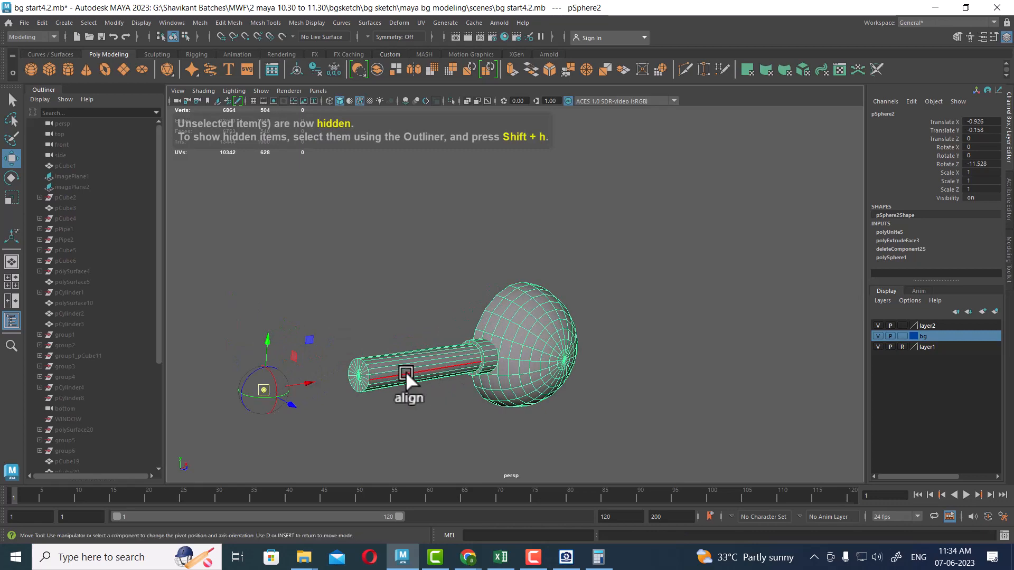
pyautogui.click(358, 371)
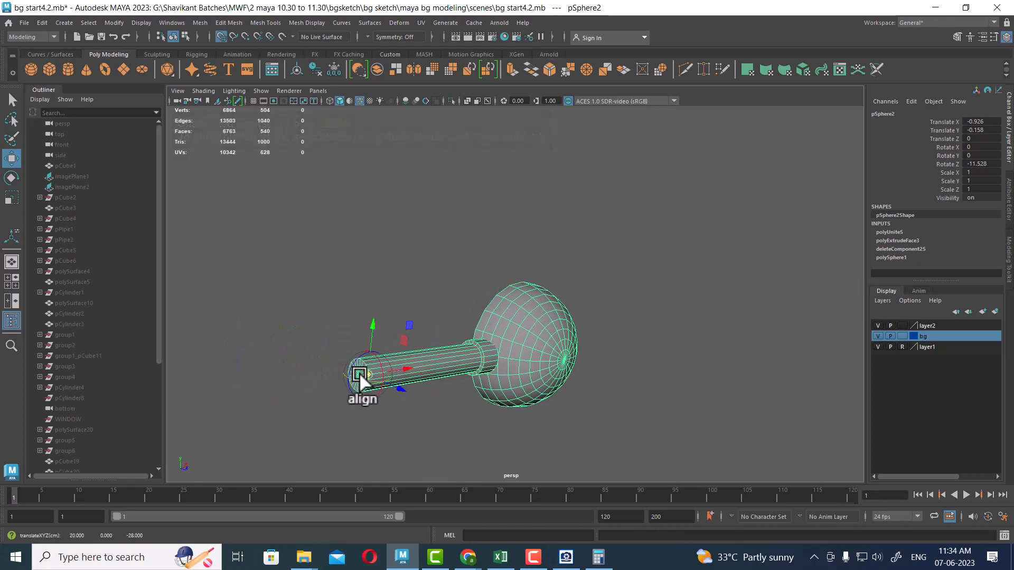
pyautogui.keyDown('alt'); pyautogui.moveTo(366, 379); pyautogui.dragTo(359, 381); pyautogui.keyUp('alt')
pyautogui.keyDown('alt'); pyautogui.moveTo(359, 381); pyautogui.dragTo(471, 363, button='right'); pyautogui.keyUp('alt')
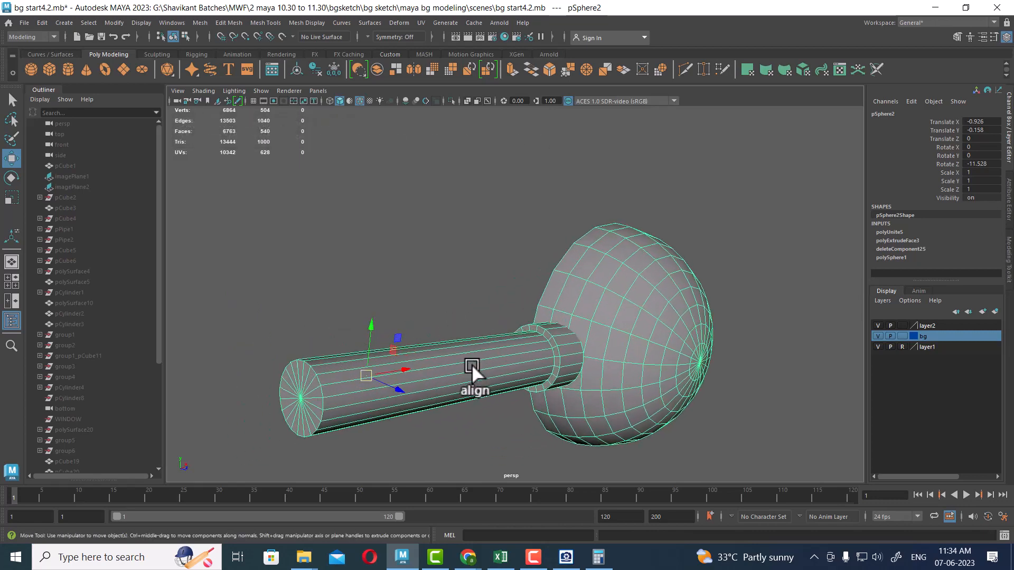
pyautogui.keyDown('alt'); pyautogui.moveTo(537, 360); pyautogui.dragTo(462, 360); pyautogui.keyUp('alt')
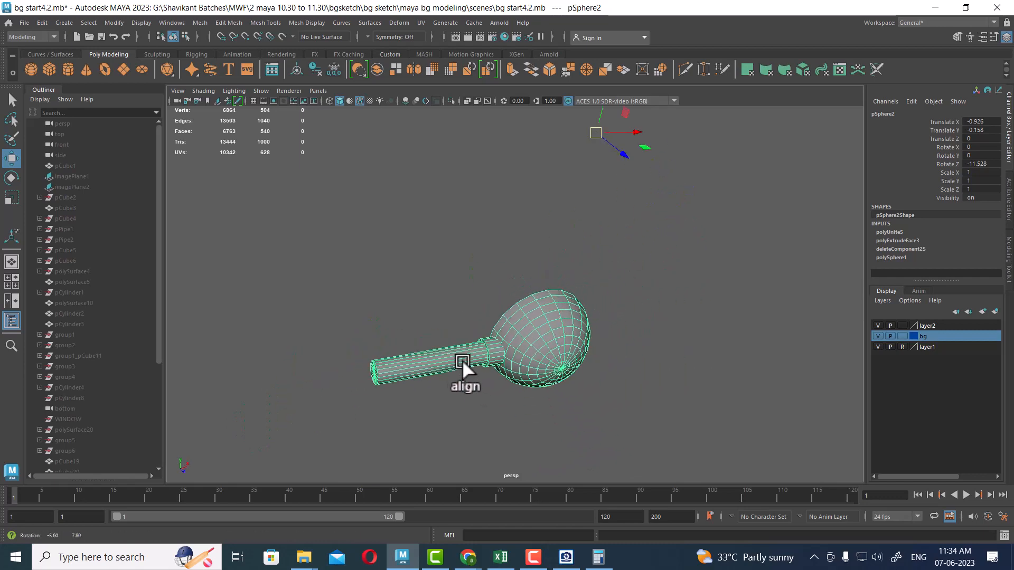
pyautogui.hotkey('ctrl', '1')
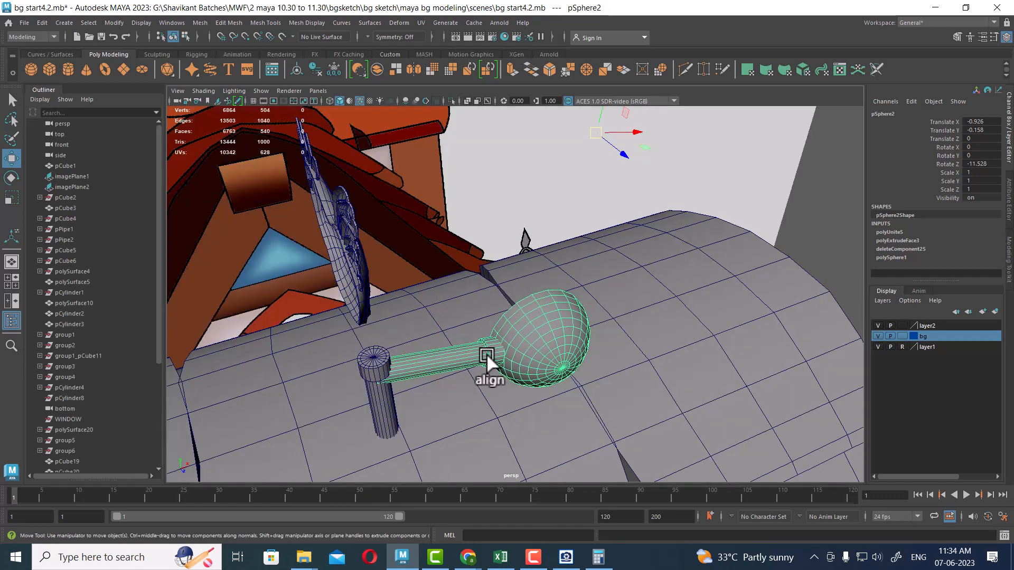
# Isolate the cup arm together with the collared pole in the top view and select the arm.
pyautogui.keyDown('shift'); pyautogui.click(373, 363); pyautogui.keyUp('shift')
pyautogui.hotkey('alt', 'h')
pyautogui.press('space')
pyautogui.moveTo(472, 361); pyautogui.dragTo(376, 349)
pyautogui.scroll(2, 525, 289)
pyautogui.keyDown('alt'); pyautogui.moveTo(483, 316); pyautogui.dragTo(519, 341, button='middle'); pyautogui.keyUp('alt')
pyautogui.scroll(1, 518, 341)
pyautogui.click(522, 335)
pyautogui.click(551, 292)
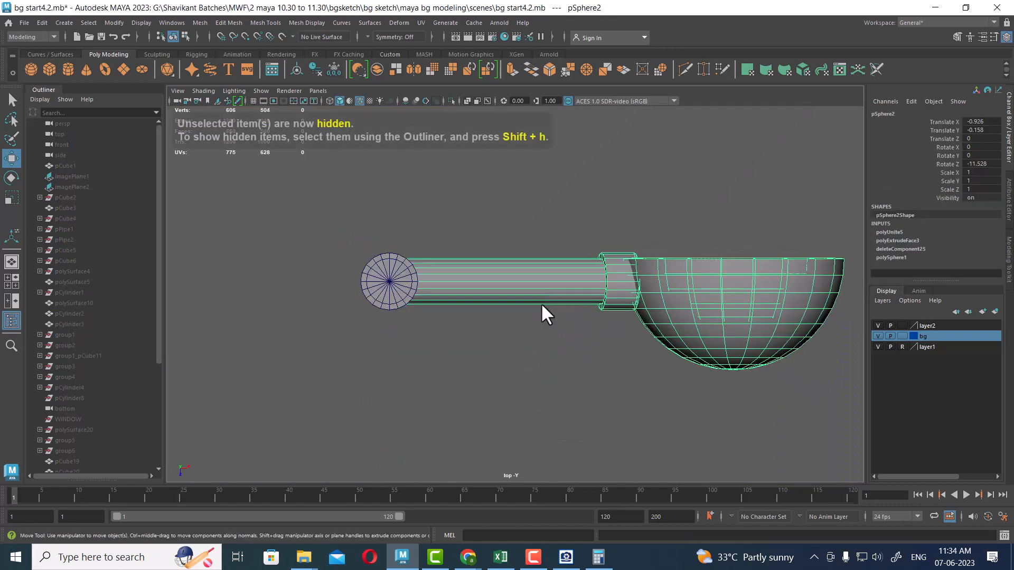
# Snap the cup arm's pivot to the centre vertex of the pole's cap and return to the perspective view.
pyautogui.press('d')
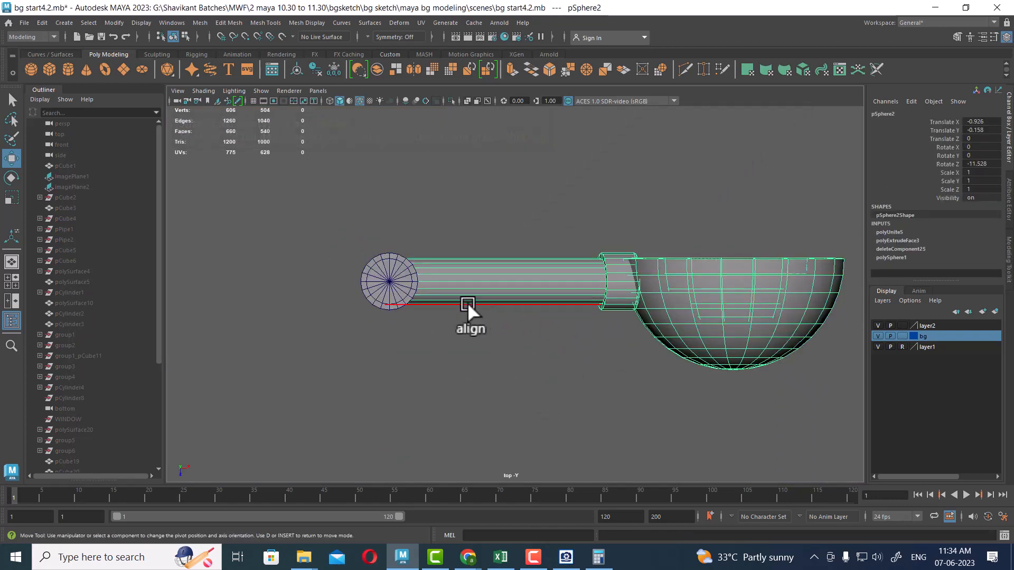
pyautogui.press('v')
pyautogui.moveTo(400, 283); pyautogui.dragTo(387, 280)
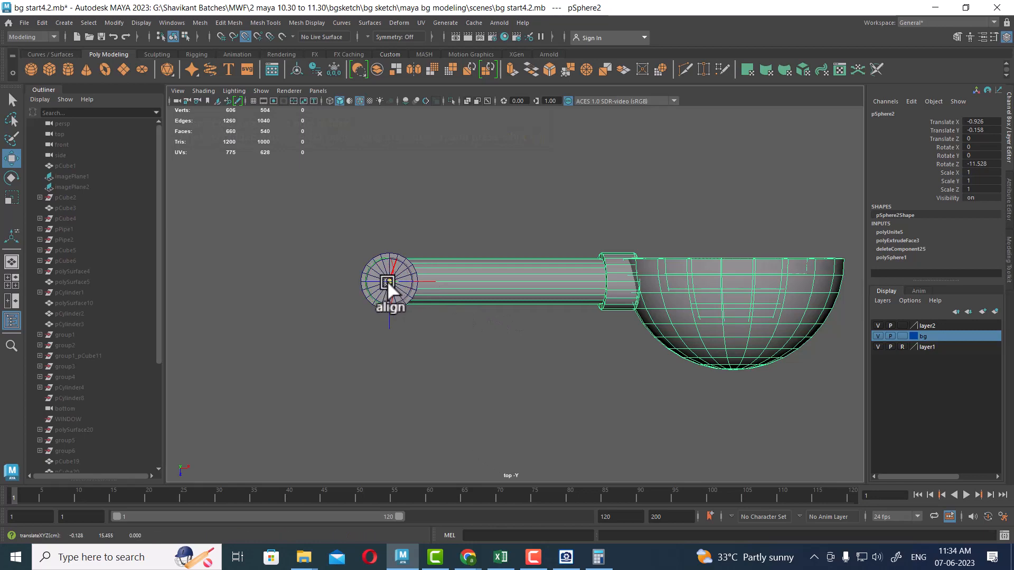
pyautogui.press('space')
pyautogui.moveTo(518, 367); pyautogui.dragTo(465, 234)
pyautogui.press('w')
pyautogui.moveTo(487, 189); pyautogui.dragTo(452, 188)
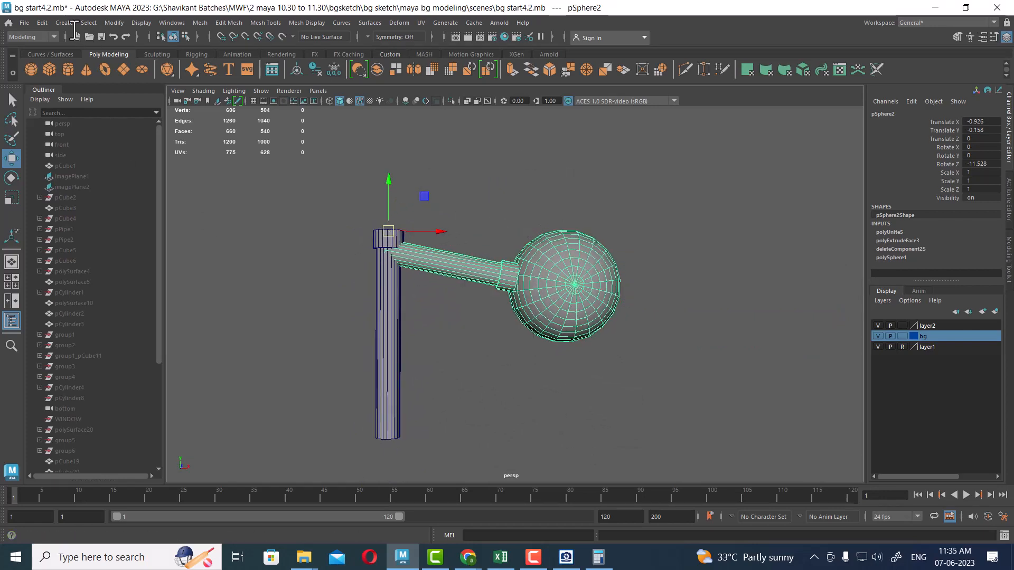
# Open the Duplicate Special options for the cup arm with the number of copies at 3.
pyautogui.click(42, 23)
pyautogui.moveTo(158, 151)
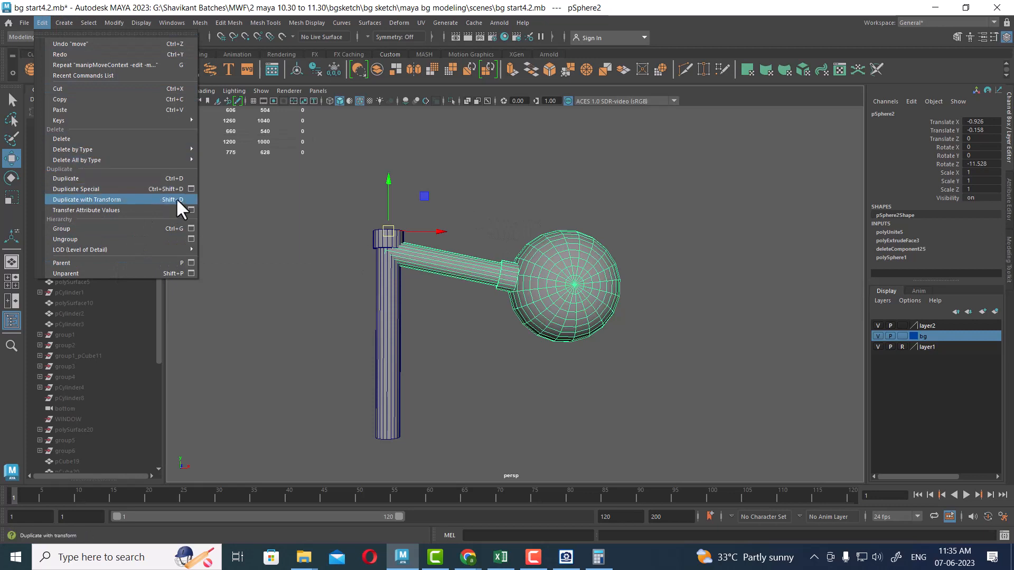
pyautogui.click(190, 189)
pyautogui.doubleClick(707, 265)
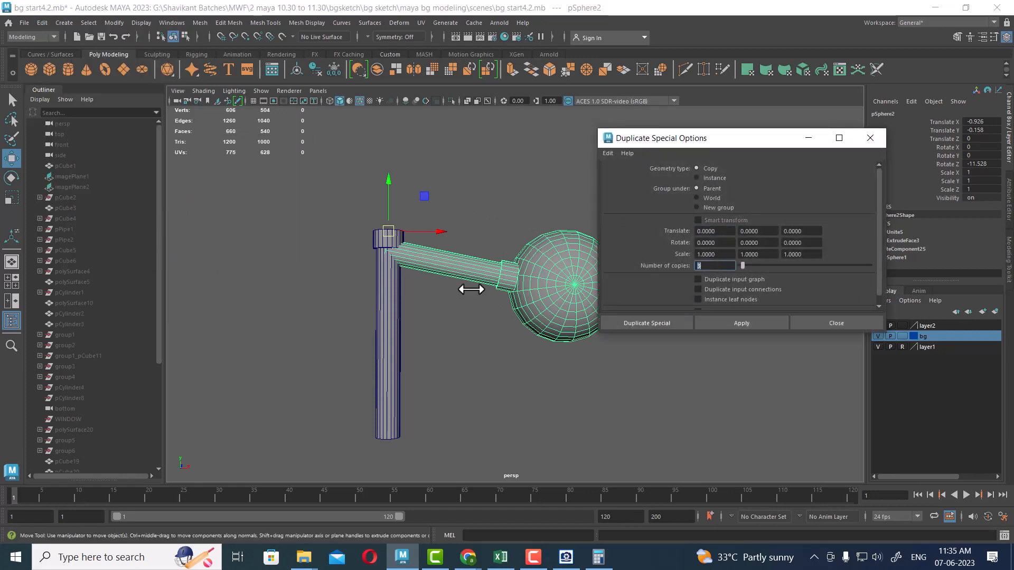
# Rotate the cup arm around the pole about the Y axis as a test and undo the rotation.
pyautogui.keyDown('alt'); pyautogui.moveTo(445, 282); pyautogui.dragTo(418, 335); pyautogui.keyUp('alt')
pyautogui.press('e')
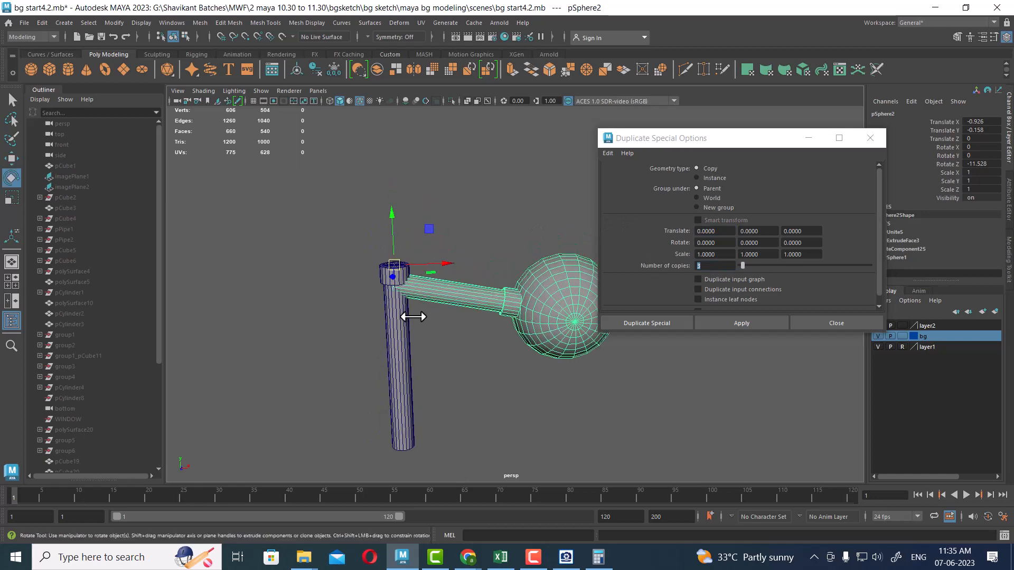
pyautogui.moveTo(405, 280); pyautogui.dragTo(436, 280)
pyautogui.hotkey('ctrl', 'z')
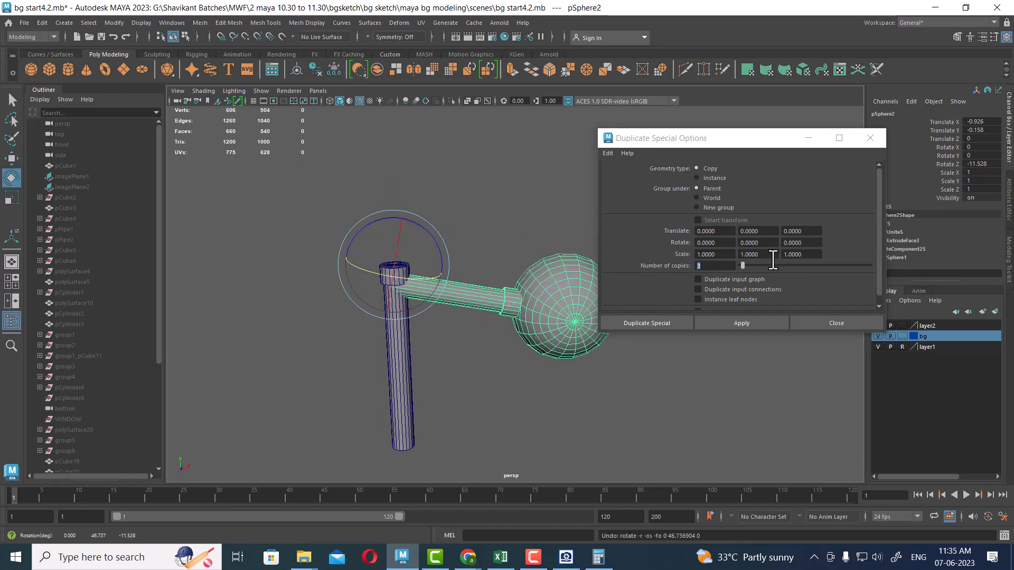
# Duplicate the cup arm around the pole as 3 copies with a 120 degree Y rotation.
pyautogui.click(760, 243)
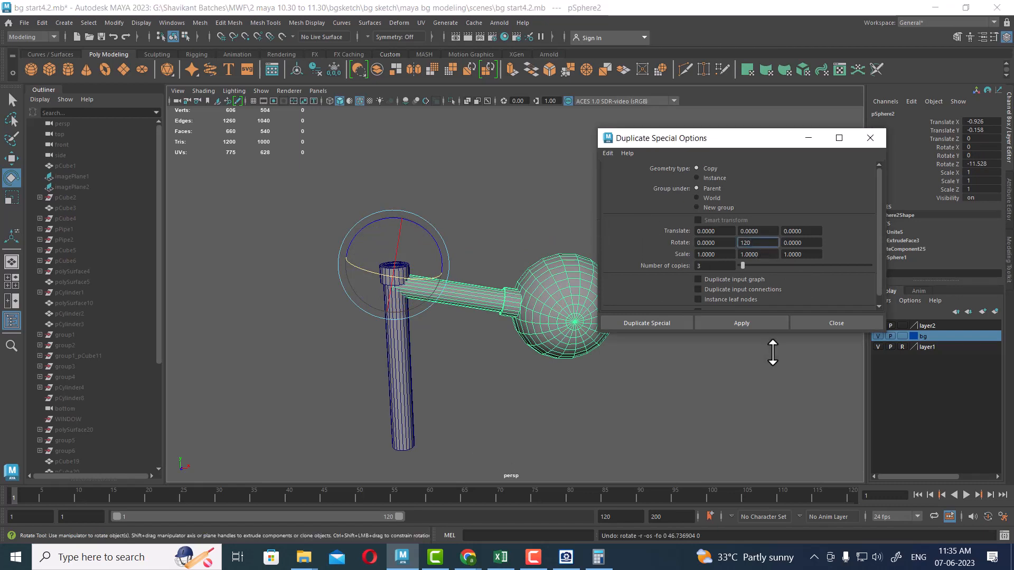
pyautogui.write('120')
pyautogui.click(742, 323)
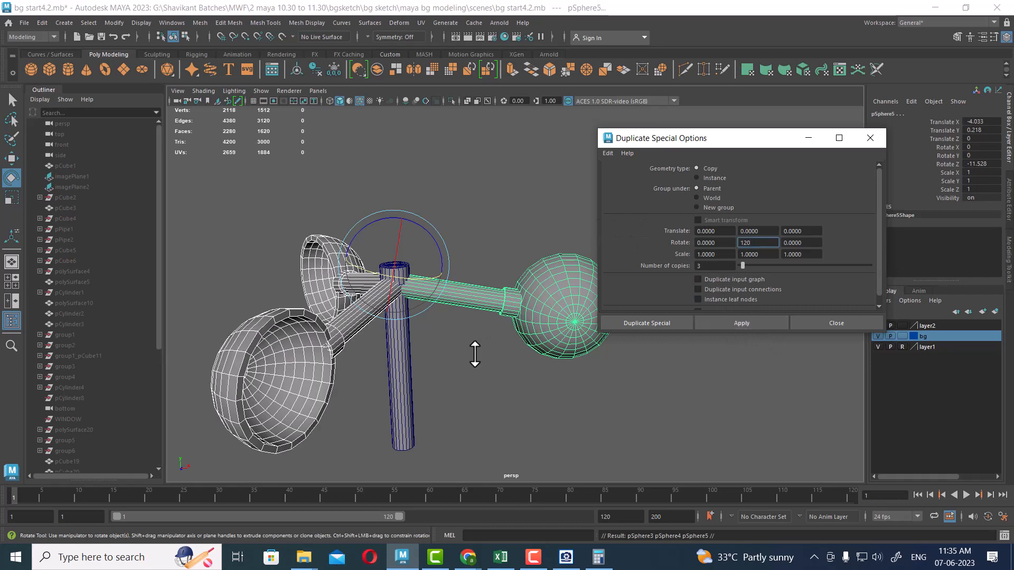
pyautogui.keyDown('alt'); pyautogui.moveTo(457, 305); pyautogui.dragTo(452, 283); pyautogui.keyUp('alt')
pyautogui.press('w')
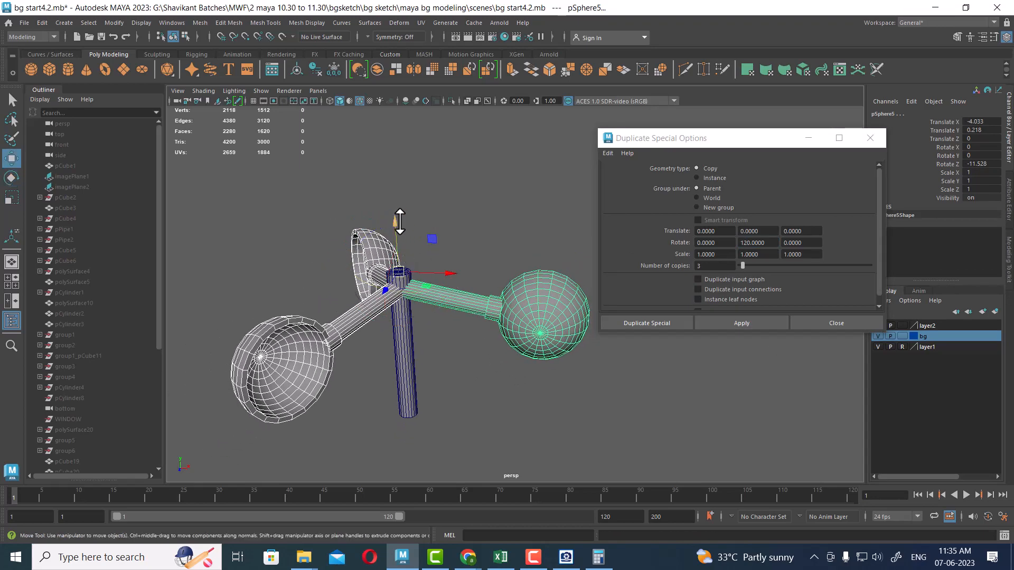
# Test-move the copies upward, undo the move, and delete the original cup arm that overlaps one of them.
pyautogui.moveTo(400, 222); pyautogui.dragTo(407, 109)
pyautogui.hotkey('ctrl', 'z')
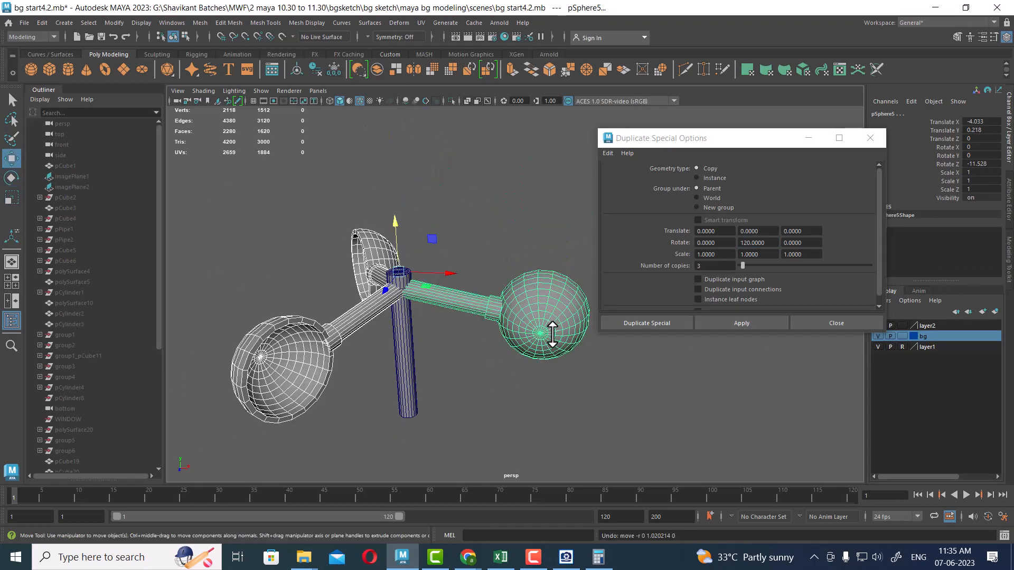
pyautogui.hotkey('ctrl', 'z')
pyautogui.click(534, 328)
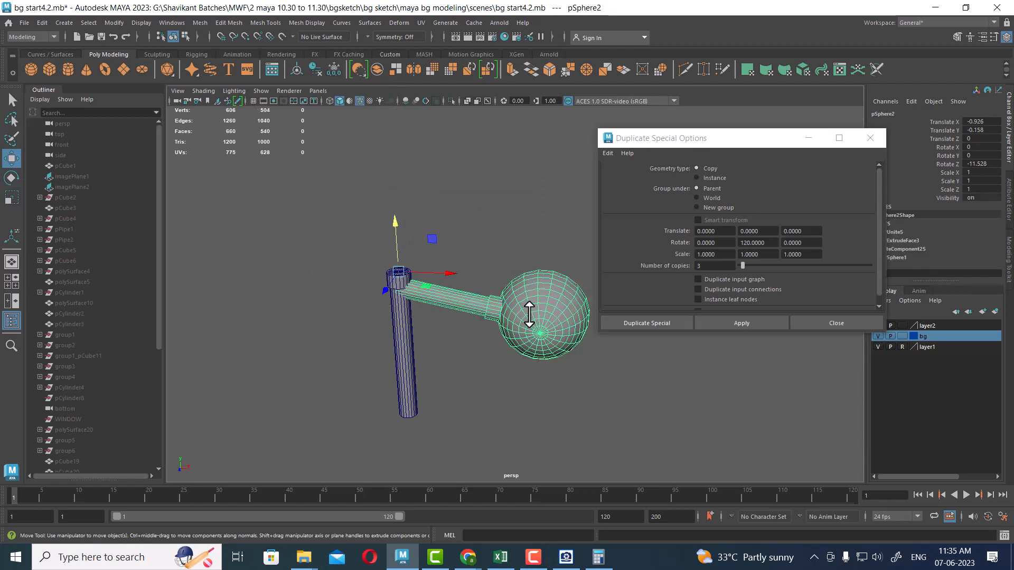
pyautogui.press('Delete')
# Close the Duplicate Special options and show all hidden objects in the scene.
pyautogui.hotkey('ctrl', 'shift', 'h')
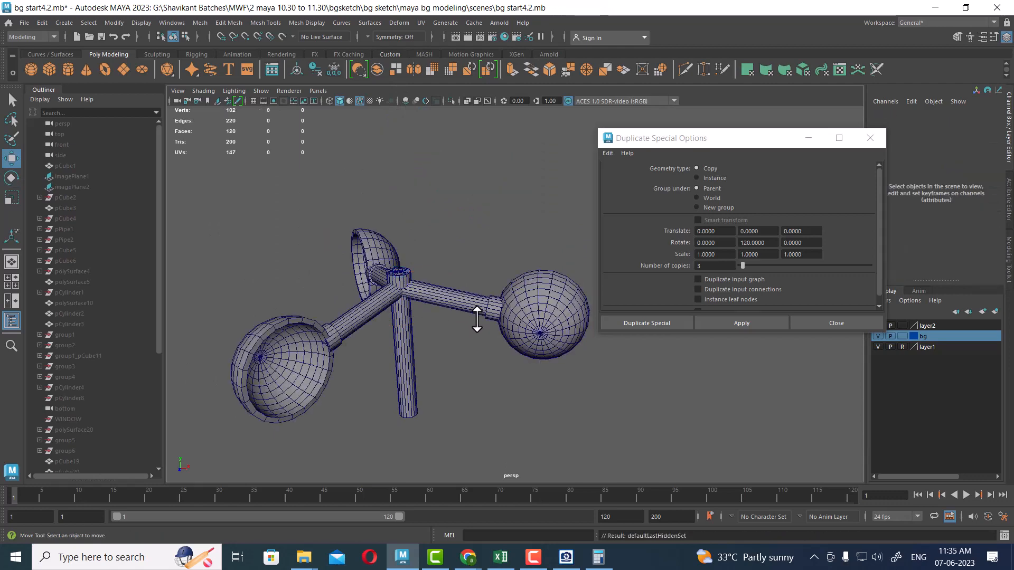
pyautogui.scroll(-4, 437, 345)
pyautogui.click(855, 327)
pyautogui.keyDown('alt'); pyautogui.moveTo(710, 385); pyautogui.dragTo(682, 381); pyautogui.keyUp('alt')
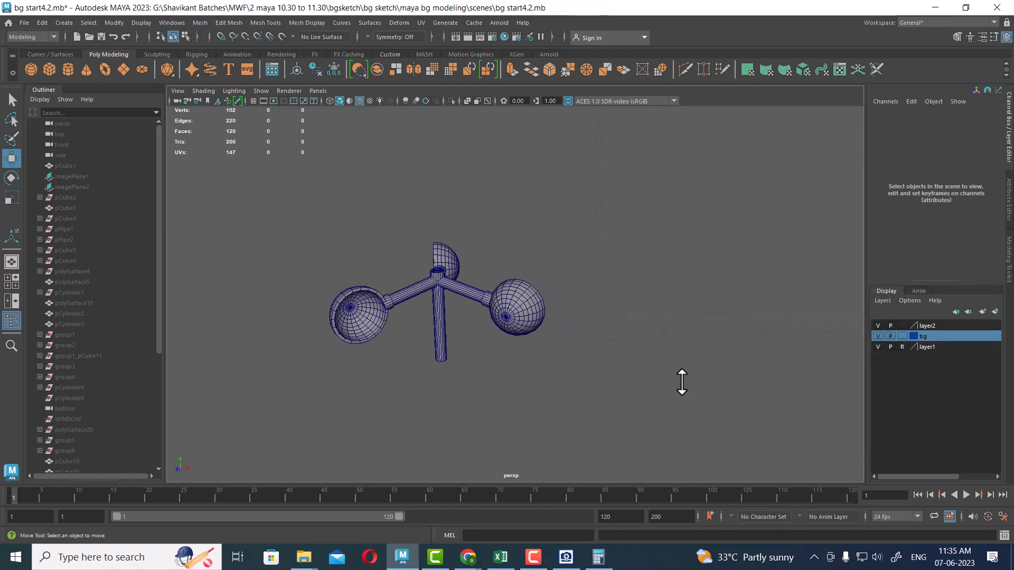
pyautogui.hotkey('ctrl', 'shift', 'h')
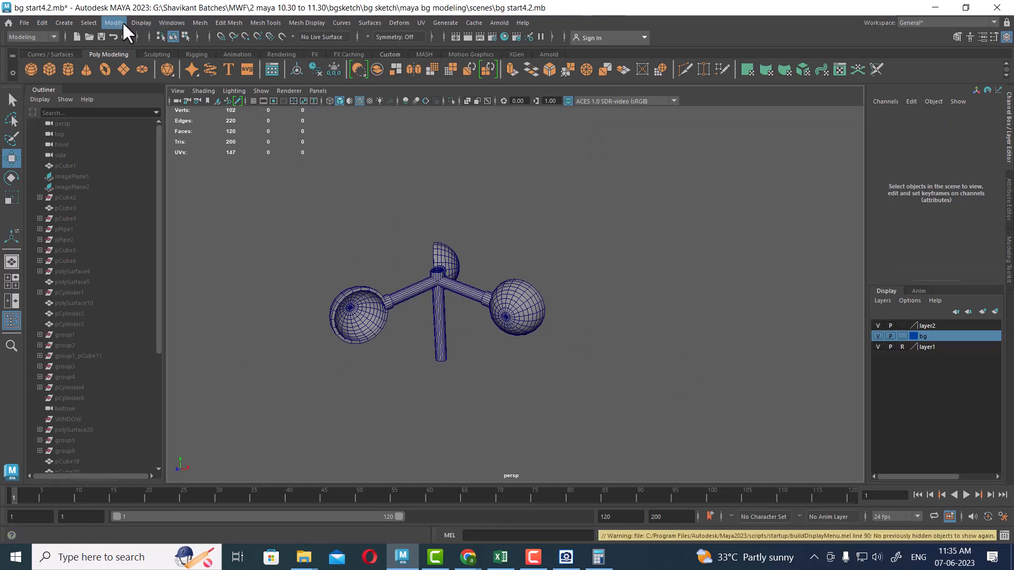
pyautogui.click(141, 22)
pyautogui.moveTo(186, 93)
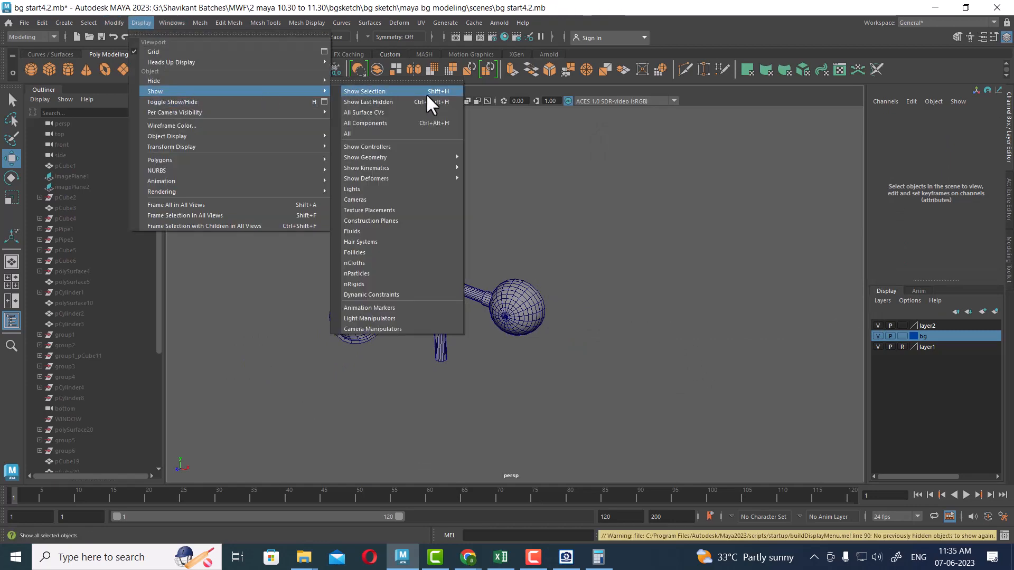
pyautogui.click(416, 135)
pyautogui.keyDown('alt'); pyautogui.moveTo(495, 181); pyautogui.dragTo(671, 290); pyautogui.keyUp('alt')
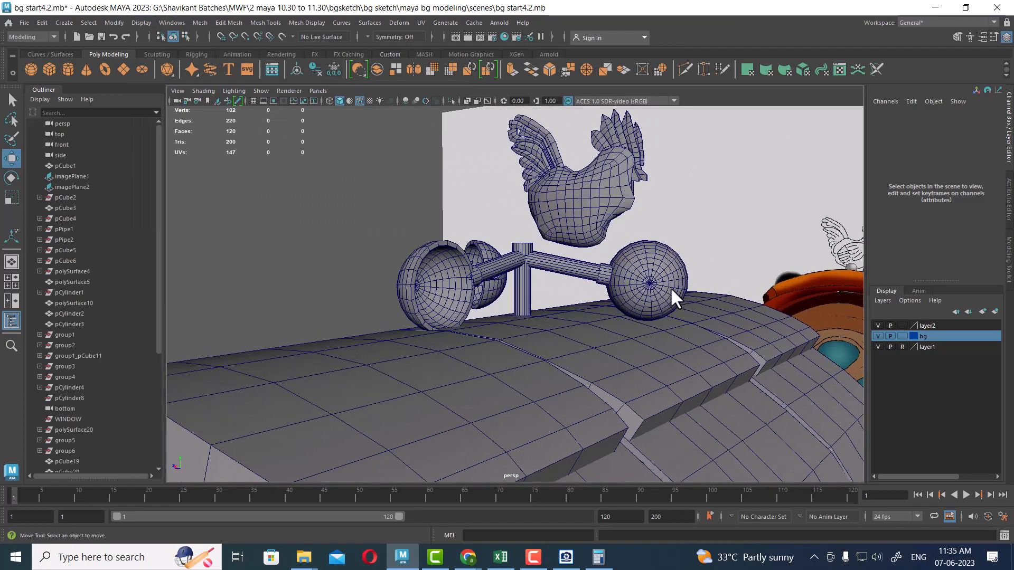
# Select the whole rooster group from its body and combine its parts into a single mesh.
pyautogui.click(587, 233)
pyautogui.keyDown('alt'); pyautogui.moveTo(587, 233); pyautogui.dragTo(562, 301); pyautogui.keyUp('alt')
pyautogui.press('space')
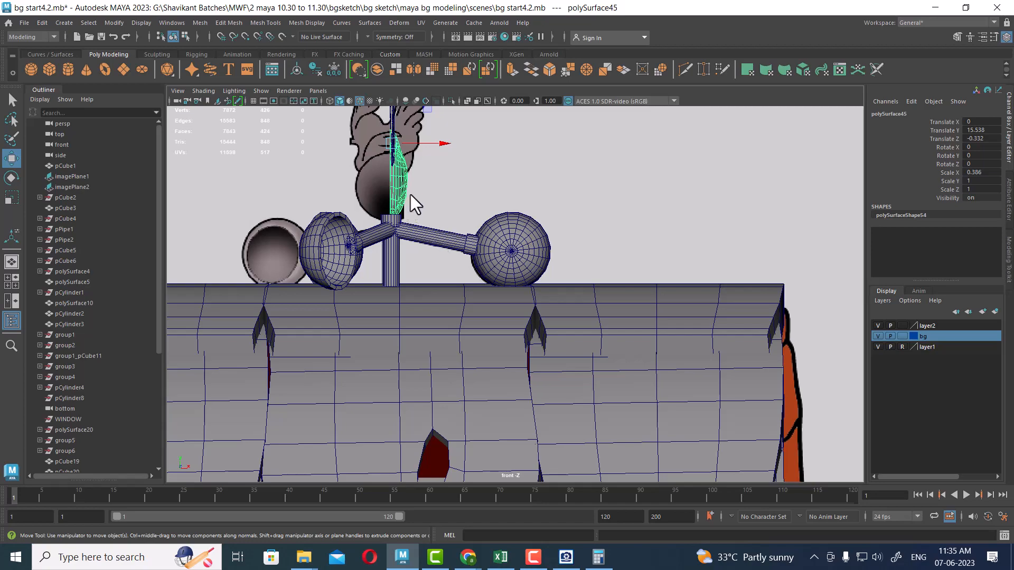
pyautogui.press('space')
pyautogui.moveTo(421, 227); pyautogui.dragTo(440, 139)
pyautogui.keyDown('alt'); pyautogui.moveTo(467, 237); pyautogui.dragTo(581, 249, button='right'); pyautogui.keyUp('alt')
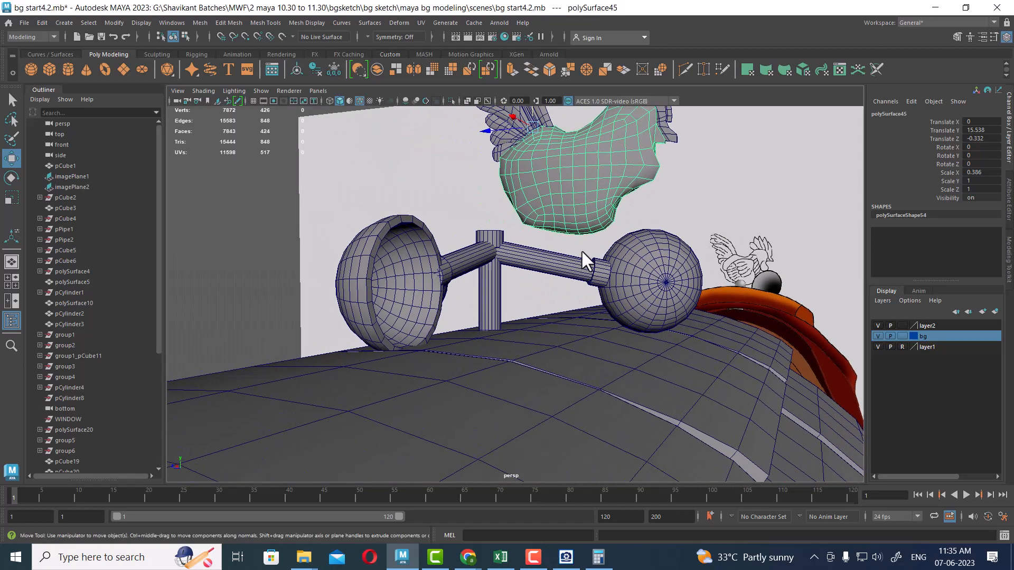
pyautogui.keyDown('alt'); pyautogui.moveTo(581, 250); pyautogui.dragTo(573, 293); pyautogui.keyUp('alt')
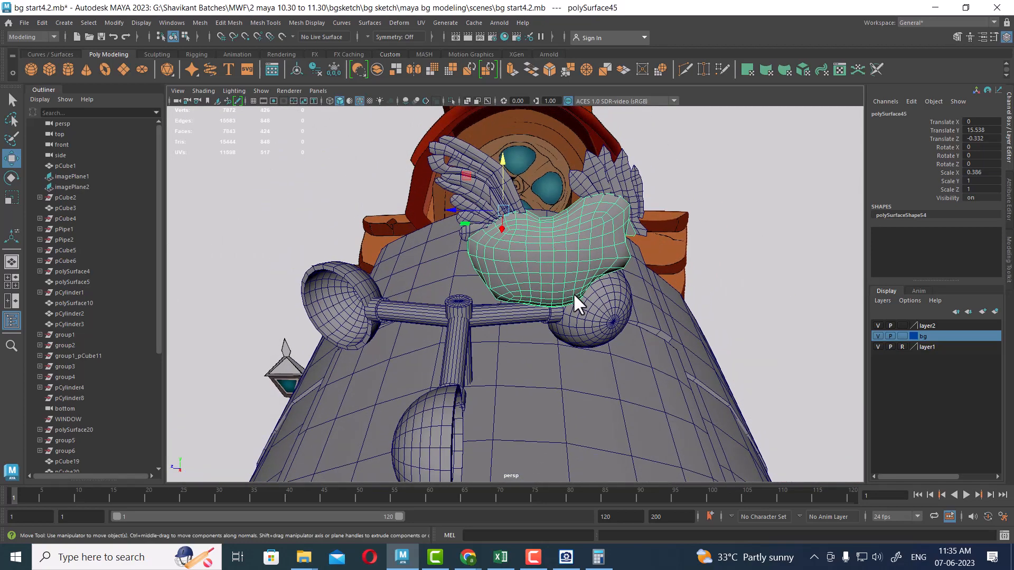
pyautogui.press('Up')
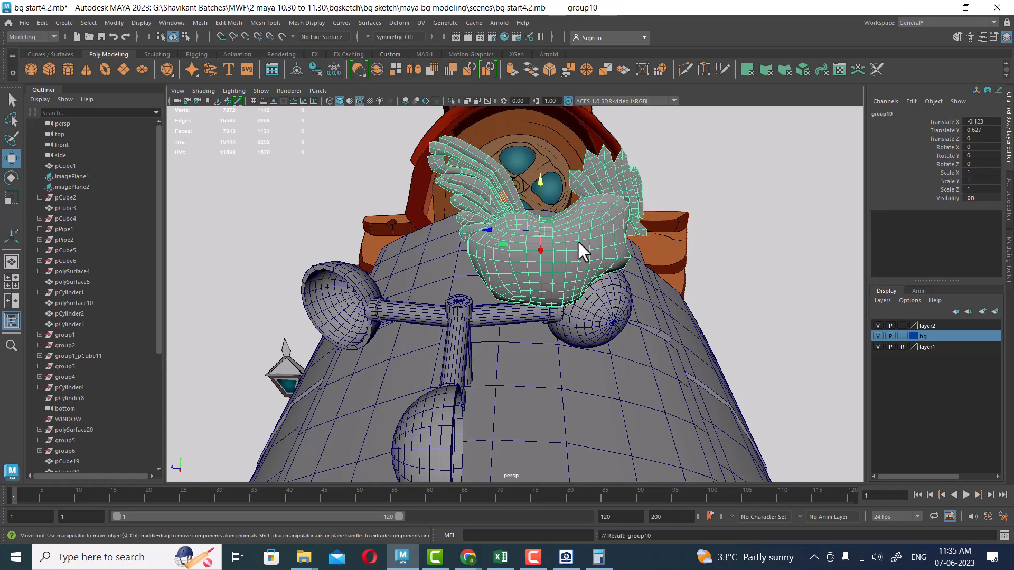
pyautogui.keyDown('shift'); pyautogui.moveTo(577, 239); pyautogui.dragTo(595, 455, button='right'); pyautogui.keyUp('shift')
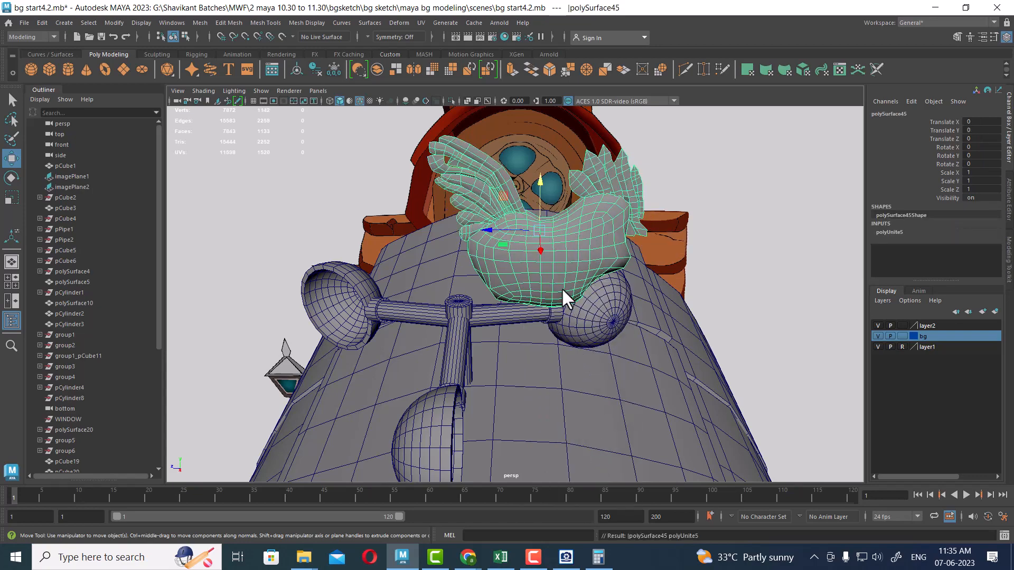
pyautogui.keyDown('alt'); pyautogui.moveTo(561, 287); pyautogui.dragTo(613, 357); pyautogui.keyUp('alt')
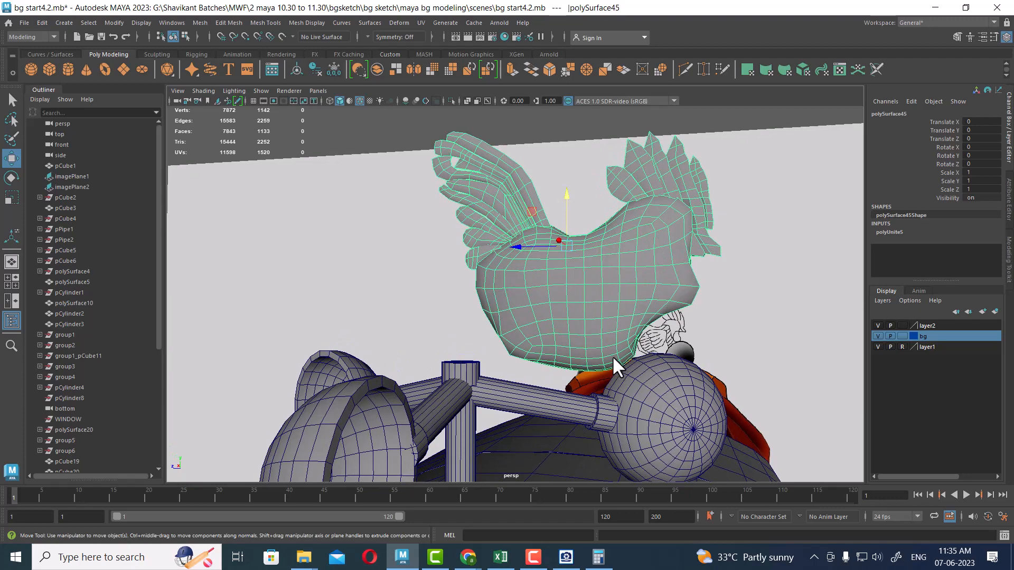
# Snap the combined rooster's pivot to a vertex on its underside and move the rooster over the pole at Translate Z 0.602.
pyautogui.press('d')
pyautogui.press('v')
pyautogui.moveTo(573, 362); pyautogui.dragTo(569, 363, button='middle')
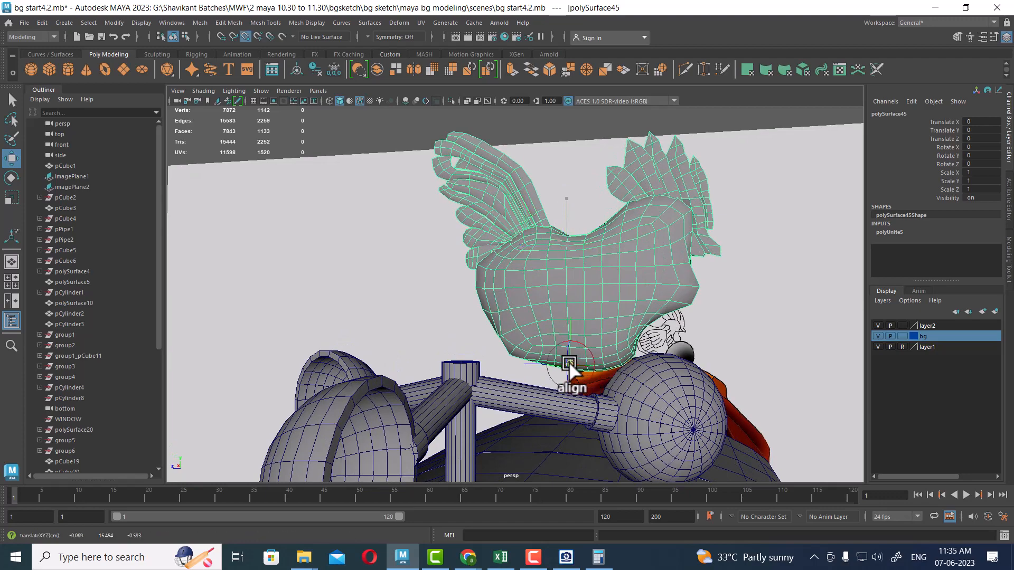
pyautogui.keyDown('alt'); pyautogui.moveTo(569, 363); pyautogui.dragTo(557, 411); pyautogui.keyUp('alt')
pyautogui.moveTo(526, 316); pyautogui.dragTo(413, 299)
# Examine the weathervane's placement on the house in the perspective and four-view layouts against the reference images.
pyautogui.keyDown('alt'); pyautogui.moveTo(580, 345); pyautogui.dragTo(583, 298); pyautogui.keyUp('alt')
pyautogui.keyDown('alt'); pyautogui.moveTo(584, 299); pyautogui.dragTo(562, 403, button='right'); pyautogui.keyUp('alt')
pyautogui.keyDown('alt'); pyautogui.moveTo(562, 403); pyautogui.dragTo(619, 327); pyautogui.keyUp('alt')
pyautogui.press('space')
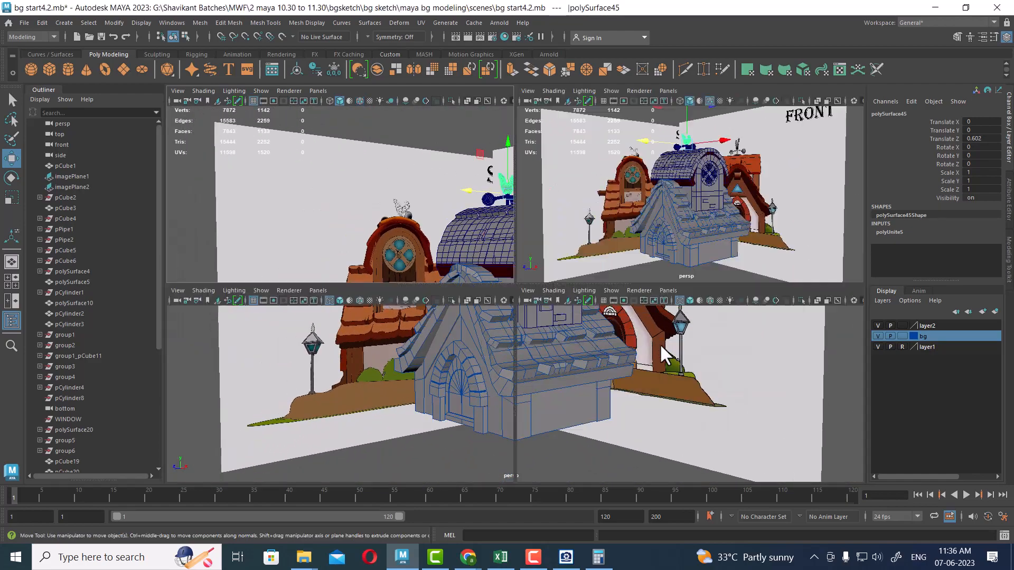
pyautogui.keyDown('alt'); pyautogui.moveTo(445, 426); pyautogui.dragTo(367, 415, button='right'); pyautogui.keyUp('alt')
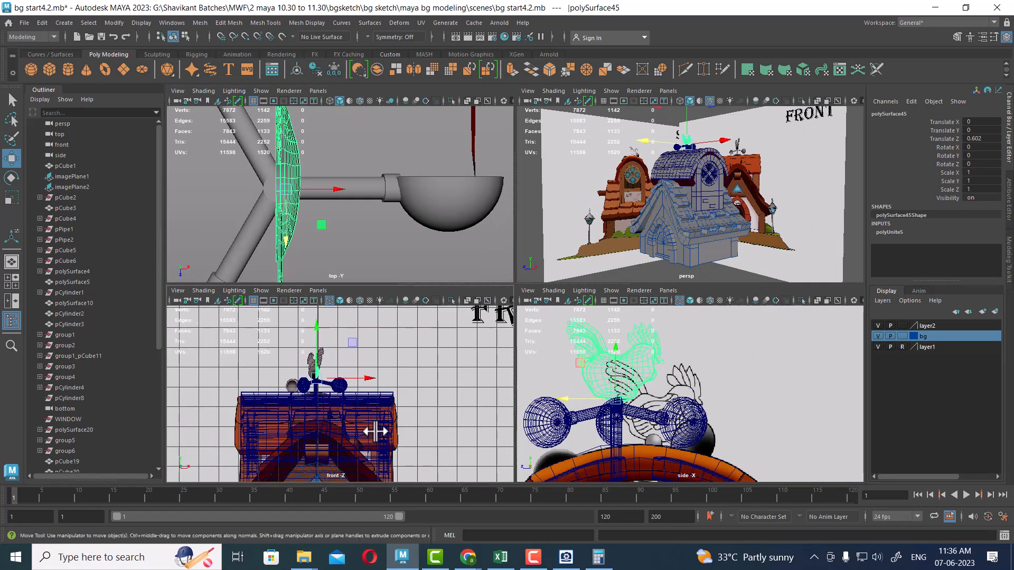
pyautogui.keyDown('alt'); pyautogui.moveTo(358, 428); pyautogui.dragTo(360, 332, button='middle'); pyautogui.keyUp('alt')
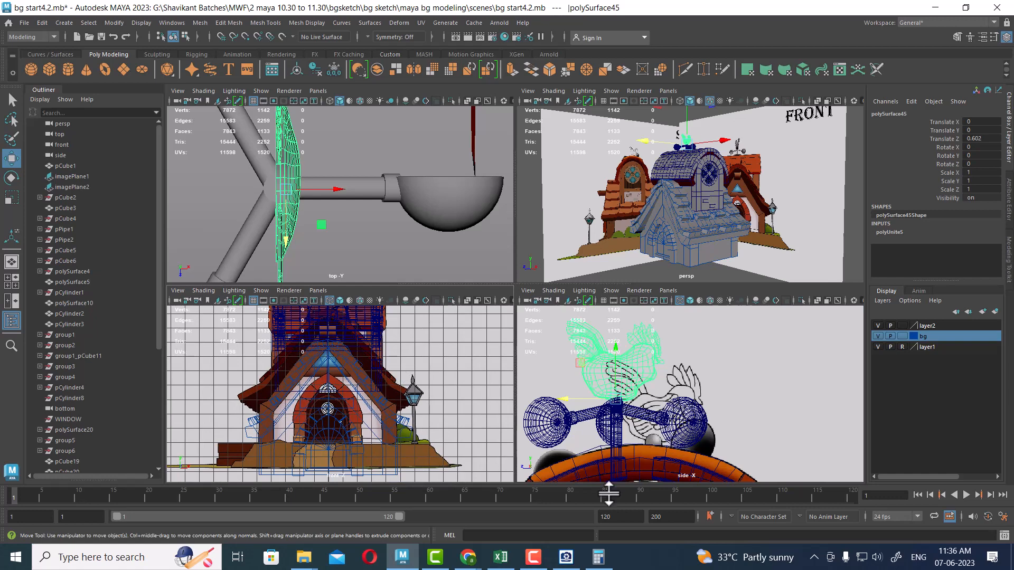
pyautogui.press('space')
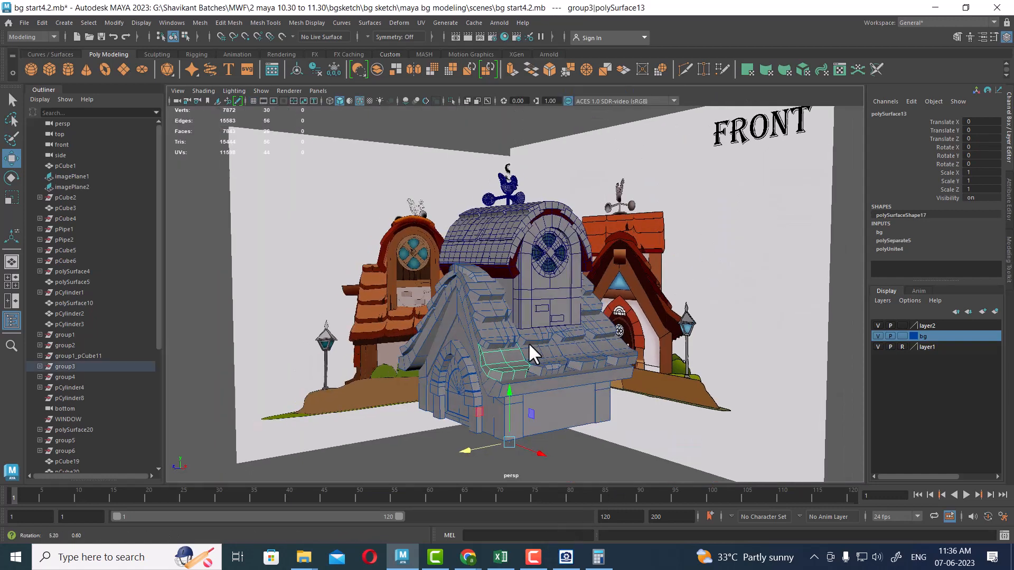